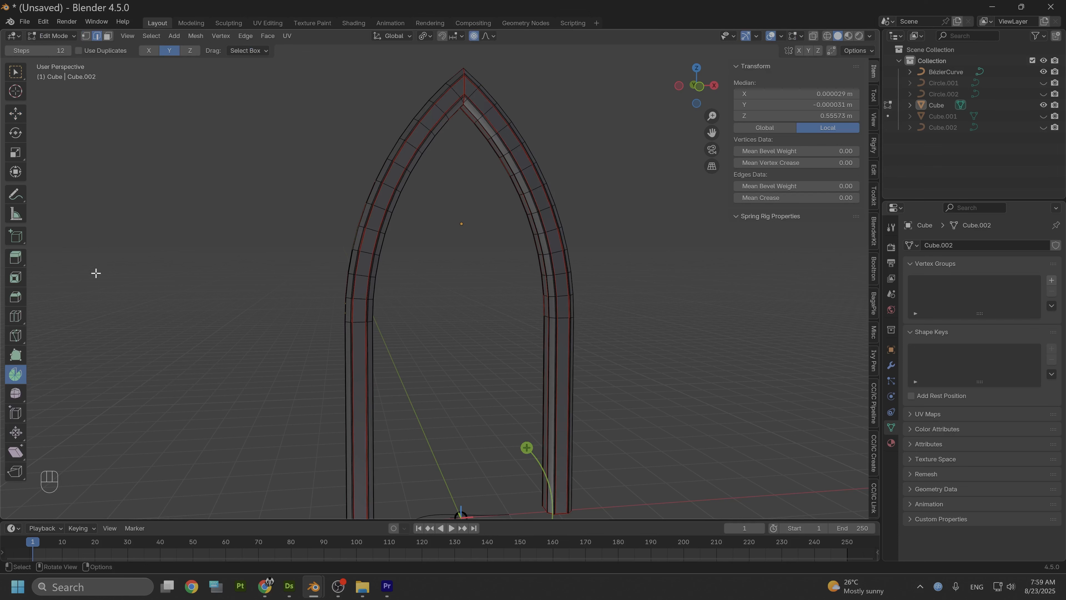
# Switch the arch from Edit Mode to Object Mode and select the Bézier curve at its base.
pyautogui.click(50, 37)
pyautogui.click(50, 48)
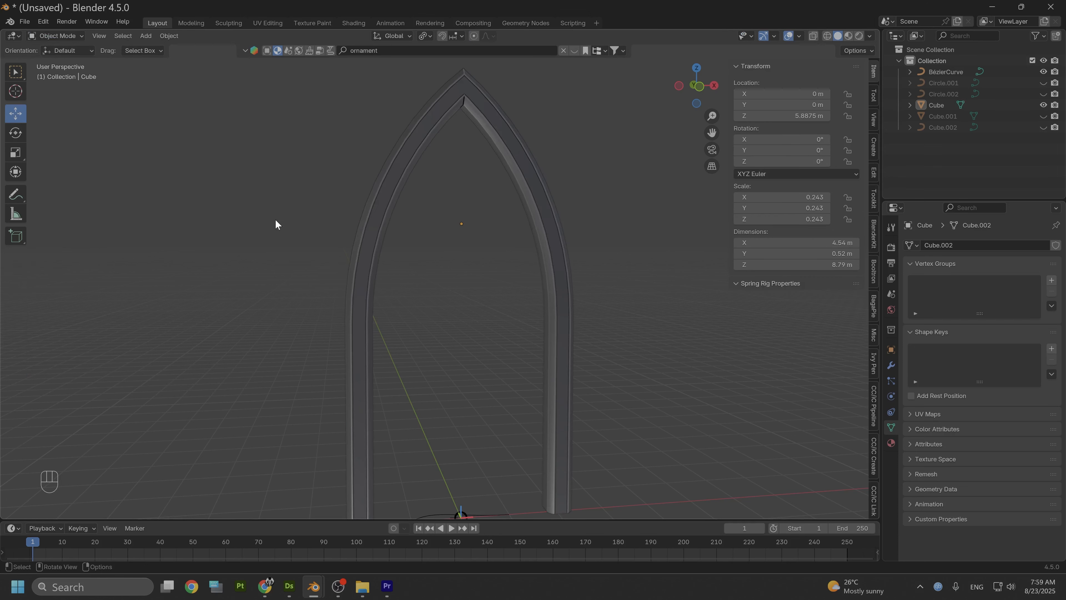
pyautogui.scroll(-2, 278, 224)
pyautogui.click(400, 417)
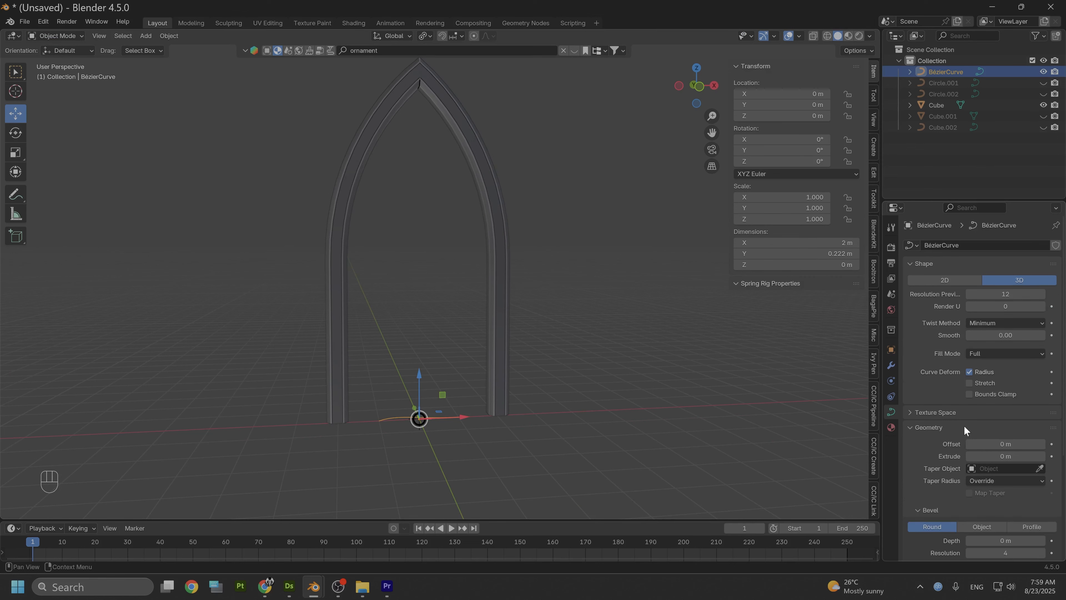
# Set the Bézier curve's bevel type to Profile and apply the Cornice Molding preset.
pyautogui.scroll(-5, 964, 425)
pyautogui.scroll(-3, 1011, 379)
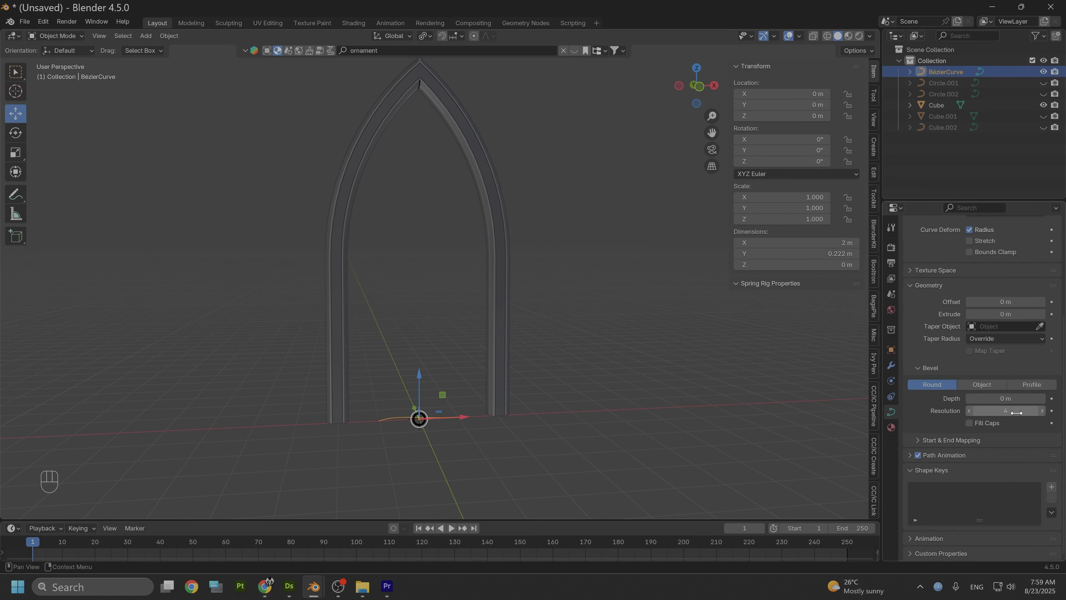
pyautogui.click(1032, 385)
pyautogui.scroll(-1, 977, 421)
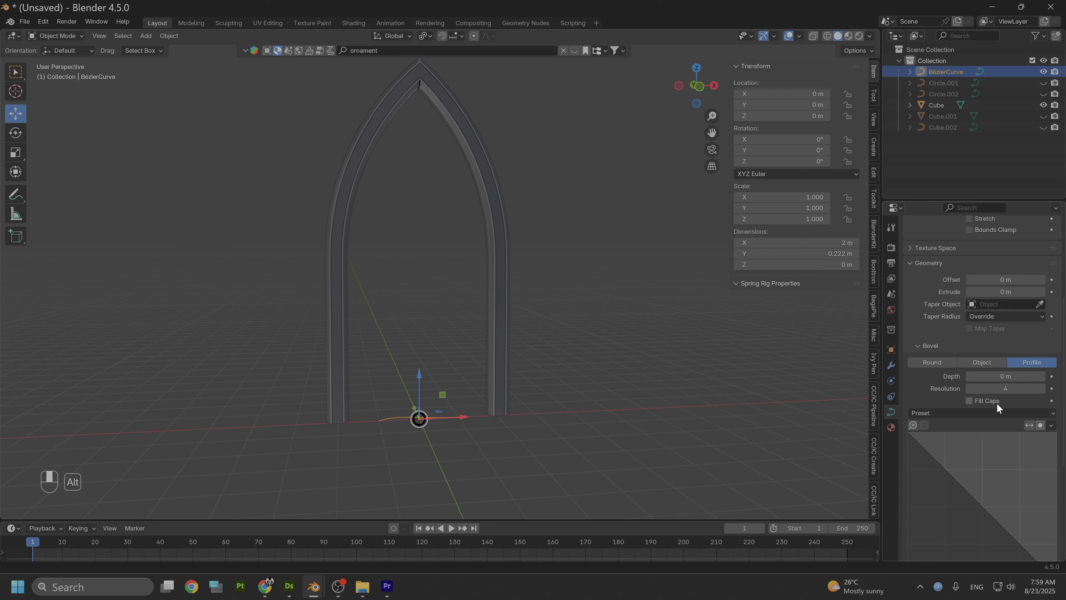
pyautogui.scroll(-3, 1001, 453)
pyautogui.click(969, 347)
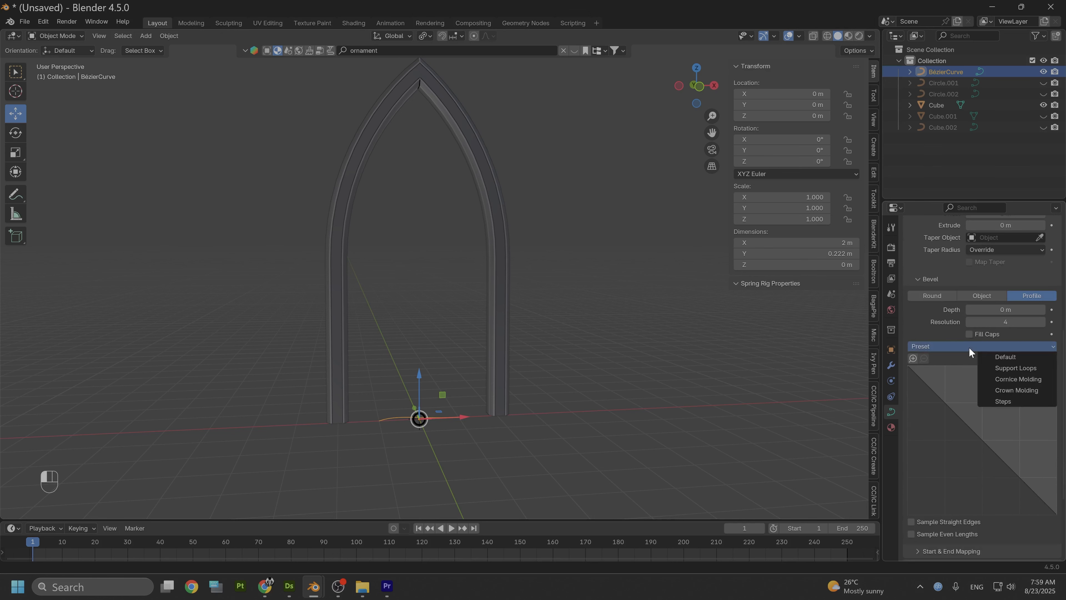
pyautogui.click(1019, 380)
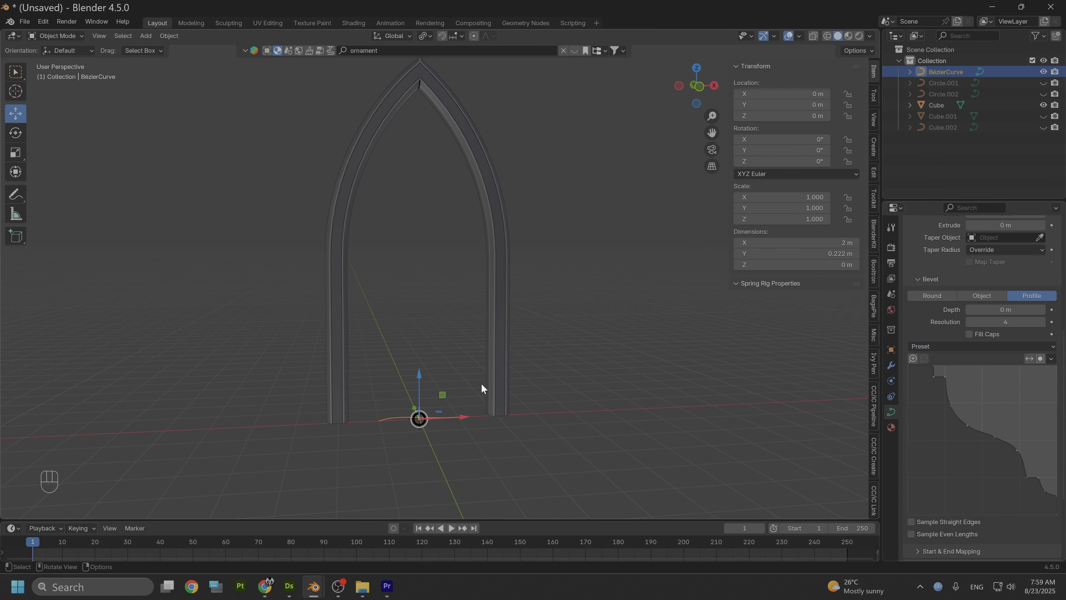
# Delete the Bézier curve at the base of the arch.
pyautogui.scroll(2, 480, 385)
pyautogui.moveTo(489, 357)
pyautogui.mouseDown(button='middle')
pyautogui.moveTo(495, 348)
pyautogui.moveTo(469, 362)
pyautogui.moveTo(481, 363)
pyautogui.mouseUp(button='middle')
pyautogui.click(697, 91)
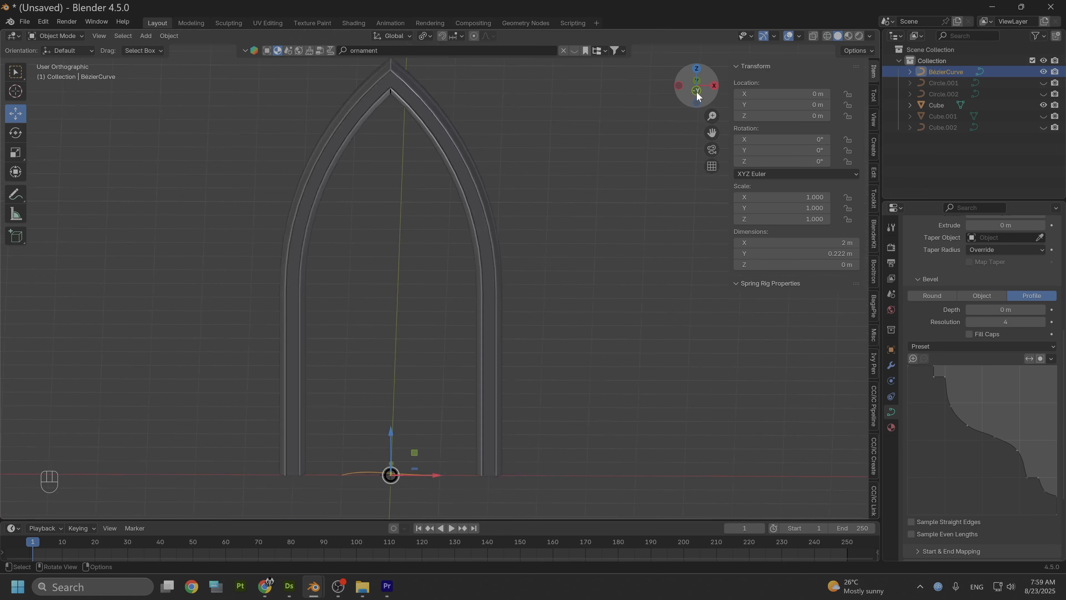
pyautogui.keyDown('alt'); pyautogui.moveTo(515, 159); pyautogui.dragTo(513, 240, button='middle'); pyautogui.keyUp('alt')
pyautogui.click(373, 448)
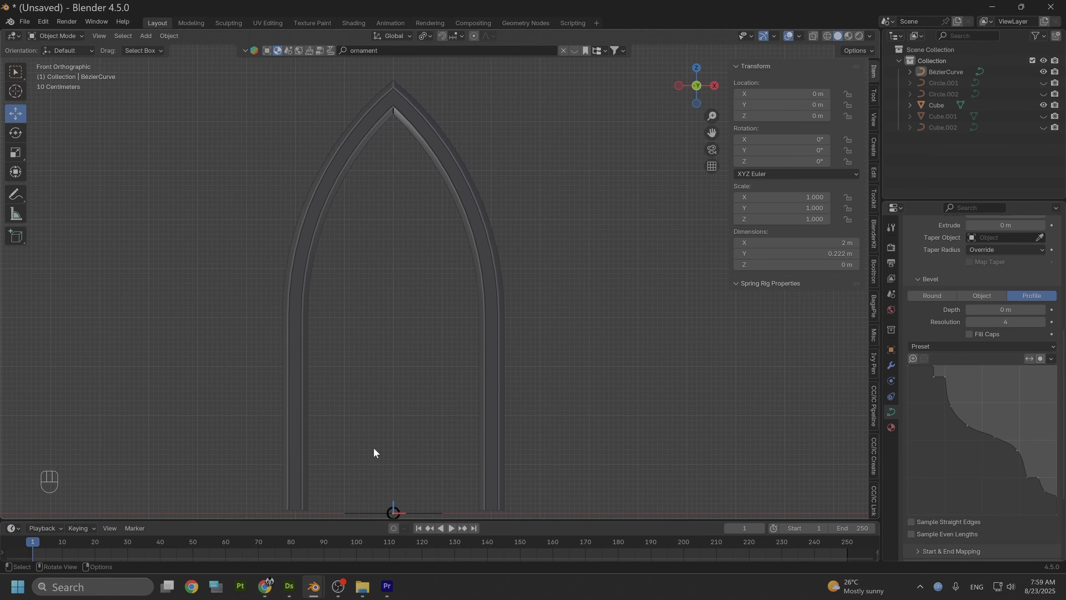
pyautogui.click(369, 513)
pyautogui.rightClick(371, 502)
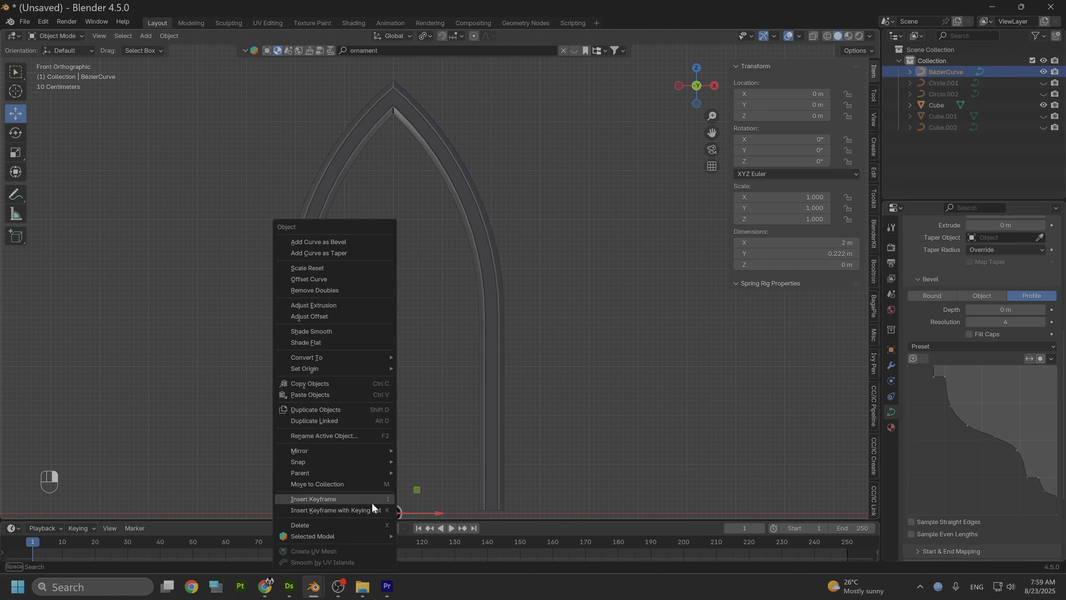
pyautogui.click(321, 526)
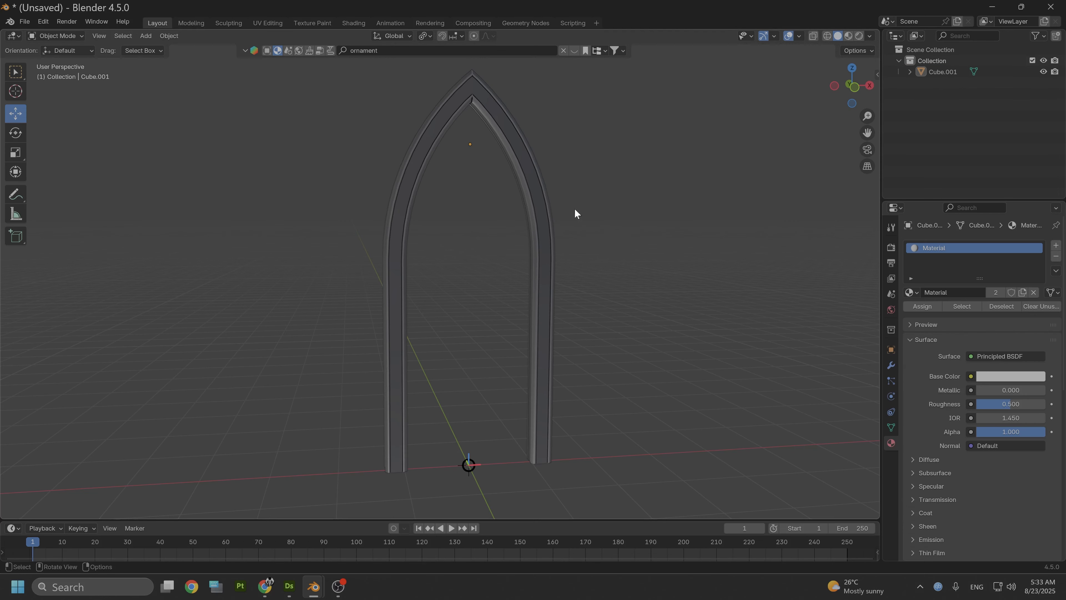
# Hide the pointed arch object in the viewport.
pyautogui.moveTo(574, 208); pyautogui.dragTo(622, 255, button='middle')
pyautogui.click(548, 267)
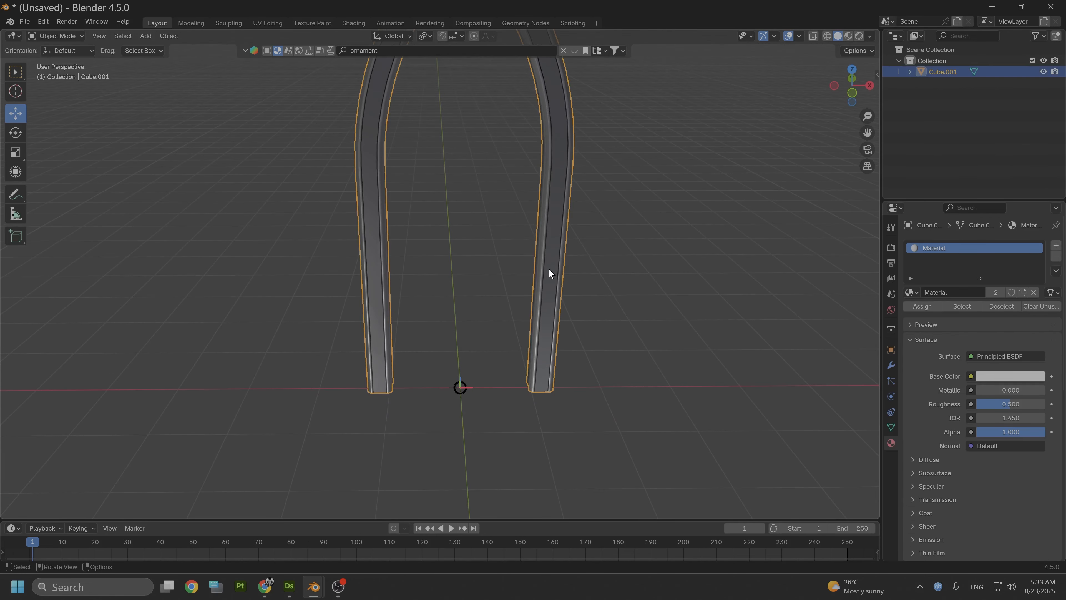
pyautogui.moveTo(548, 268); pyautogui.dragTo(565, 229, button='middle')
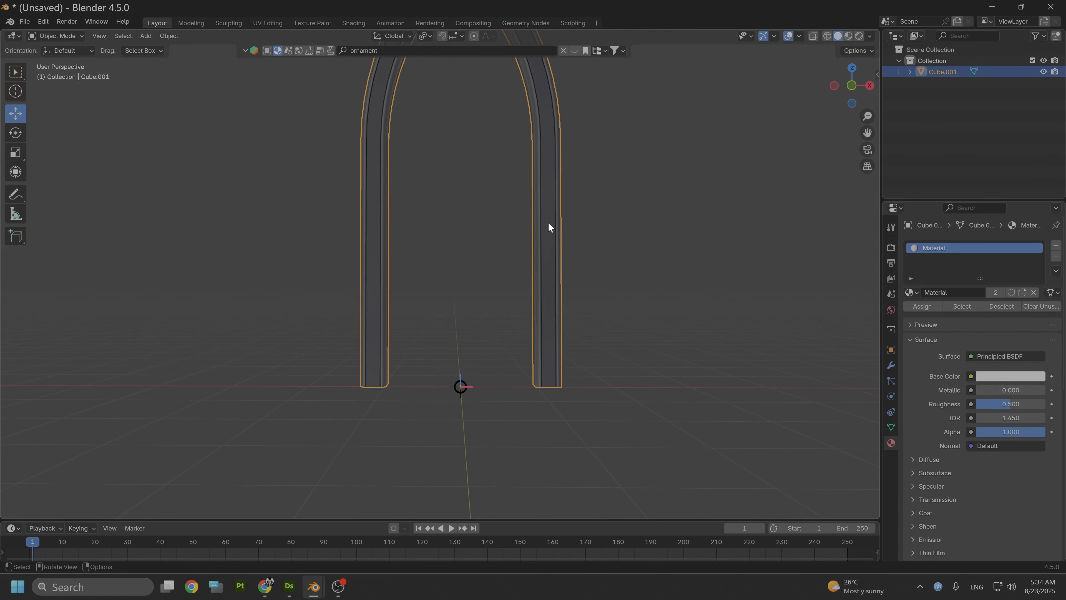
pyautogui.press('h')
# Add a cube mesh at the world origin and enter Edit Mode on it.
pyautogui.moveTo(463, 298); pyautogui.dragTo(479, 388, button='middle')
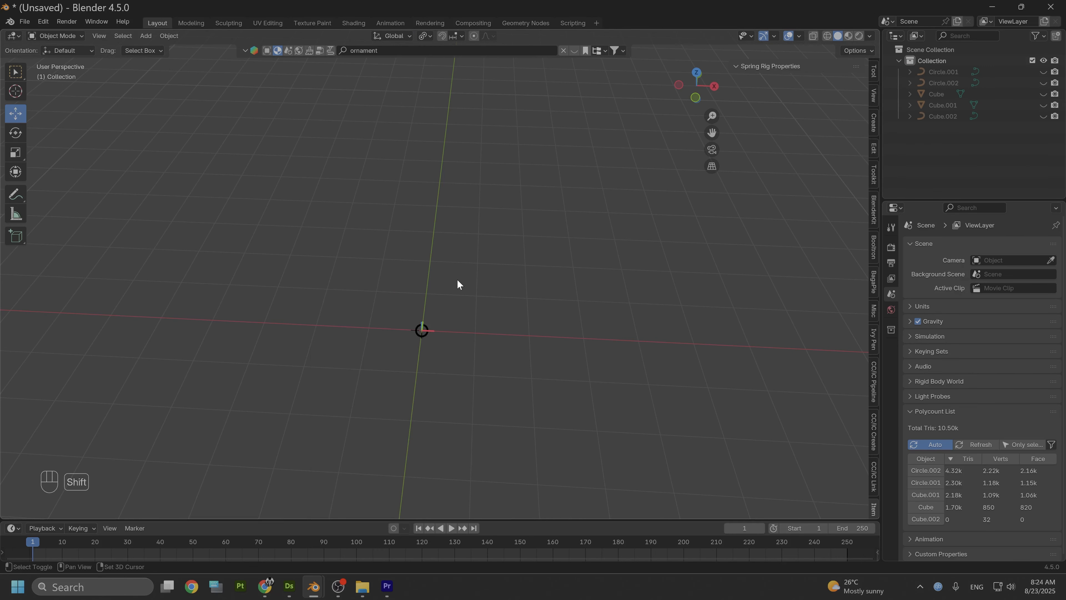
pyautogui.hotkey('shift', 'a')
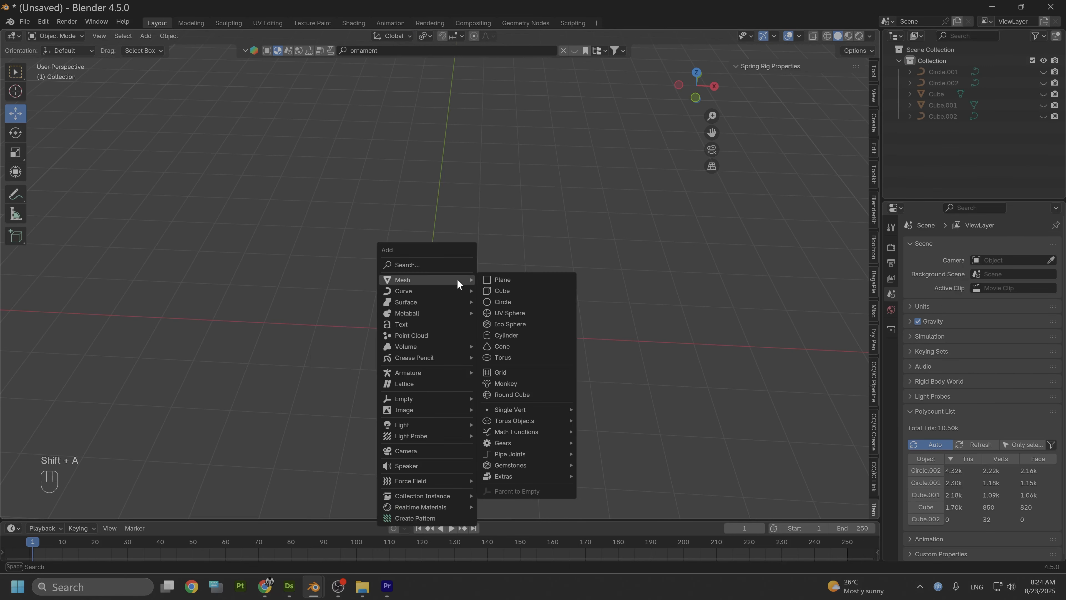
pyautogui.click(508, 290)
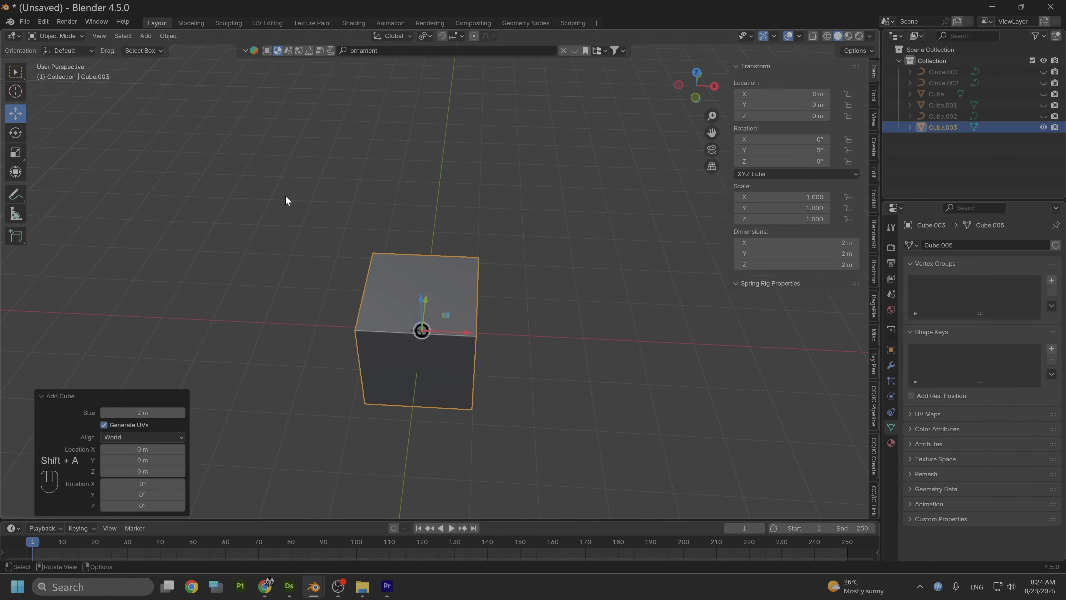
pyautogui.click(56, 36)
pyautogui.click(66, 57)
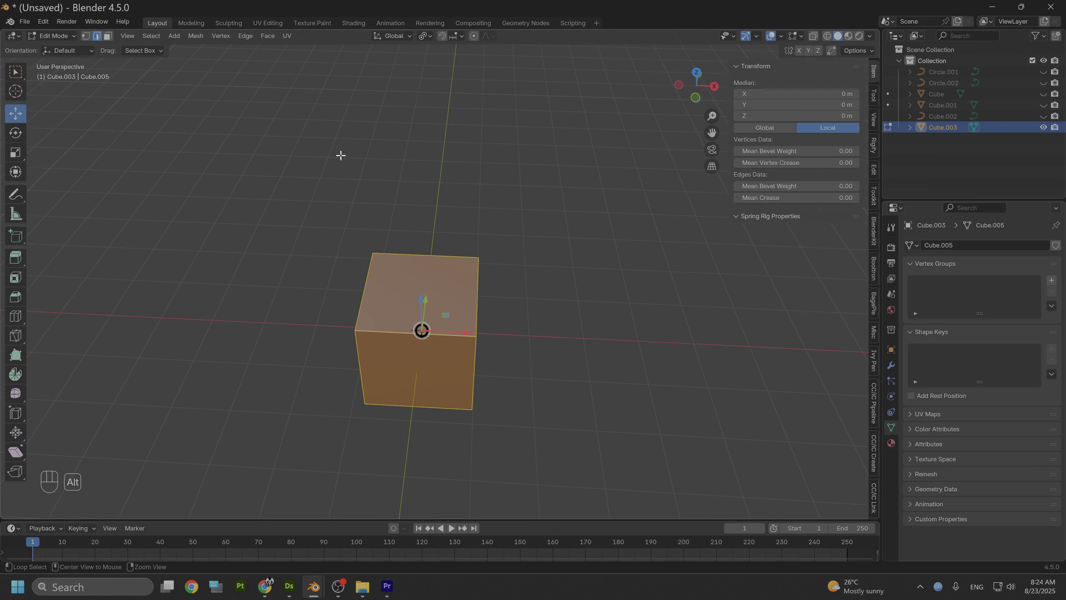
# Bevel the cube's four vertical edges by about 0.607 m with one segment to form an octagonal prism.
pyautogui.keyDown('alt'); pyautogui.moveTo(341, 155); pyautogui.dragTo(321, 150); pyautogui.keyUp('alt')
pyautogui.click(334, 339)
pyautogui.keyDown('shift'); pyautogui.click(436, 339); pyautogui.keyUp('shift')
pyautogui.keyDown('alt'); pyautogui.moveTo(362, 209); pyautogui.dragTo(429, 212); pyautogui.keyUp('alt')
pyautogui.keyDown('shift'); pyautogui.click(461, 295); pyautogui.keyUp('shift')
pyautogui.keyDown('alt'); pyautogui.moveTo(543, 234); pyautogui.dragTo(469, 203); pyautogui.keyUp('alt')
pyautogui.keyDown('shift'); pyautogui.click(438, 289); pyautogui.keyUp('shift')
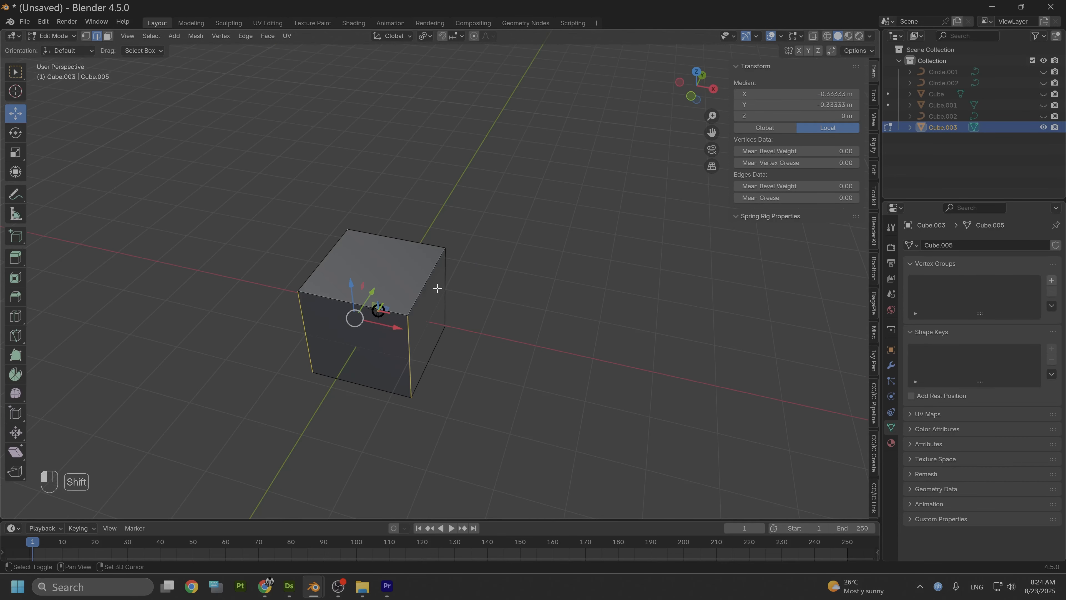
pyautogui.hotkey('ctrl', 'b')
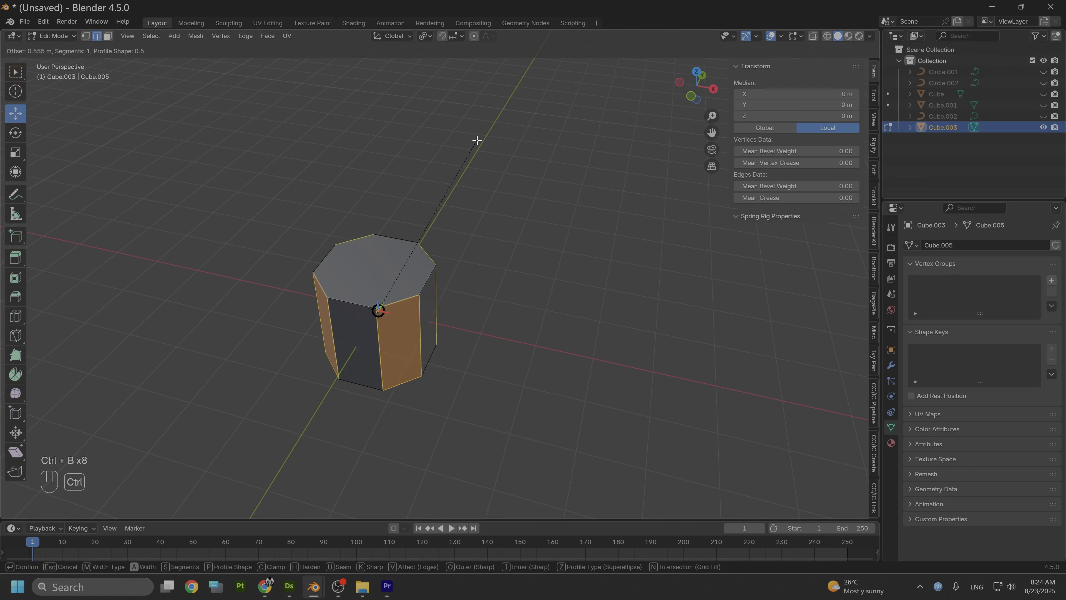
pyautogui.click(477, 139)
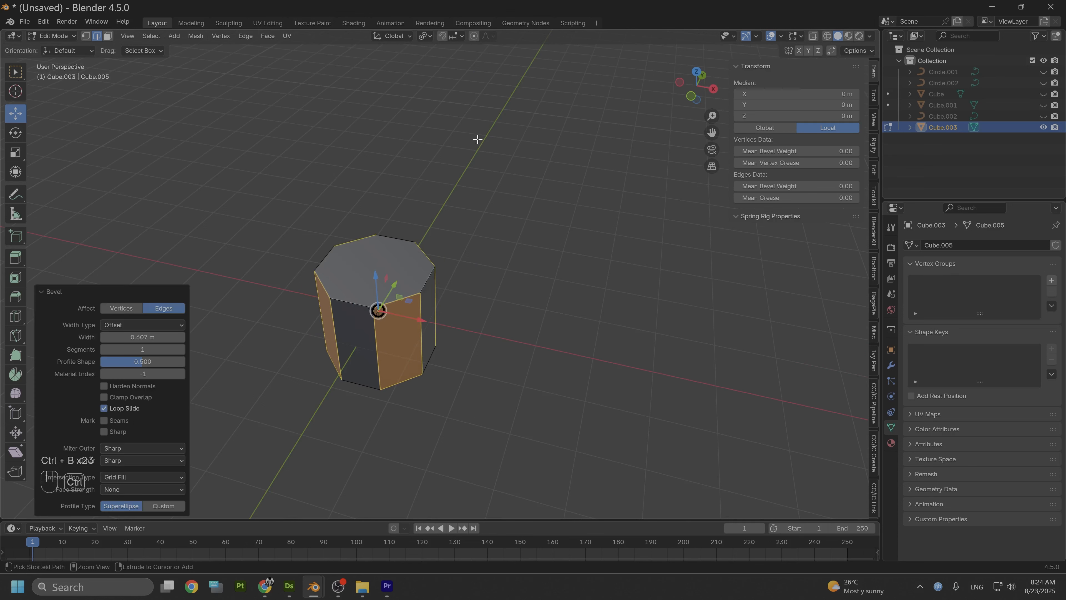
# Extrude the four bevelled corner faces in place and fatten them outward by about 0.189 m.
pyautogui.press('e')
pyautogui.rightClick(452, 136)
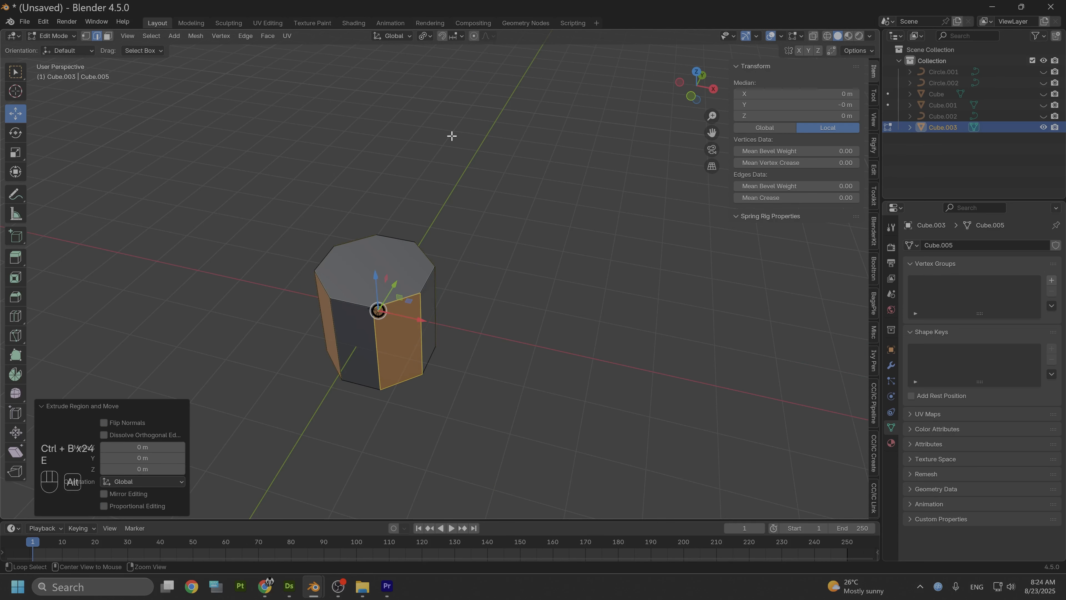
pyautogui.hotkey('alt', 's')
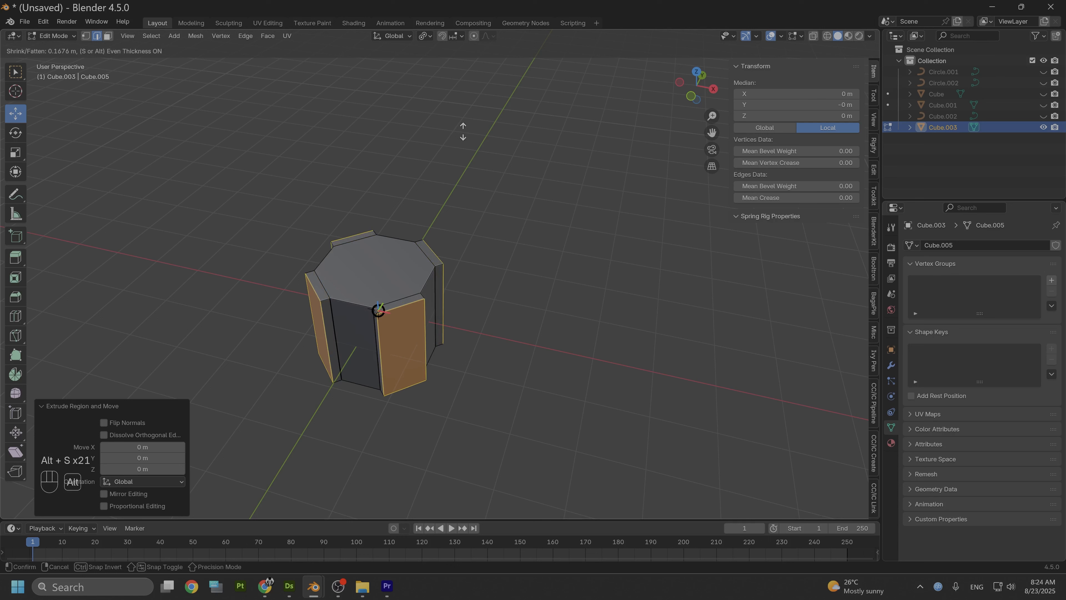
pyautogui.click(464, 129)
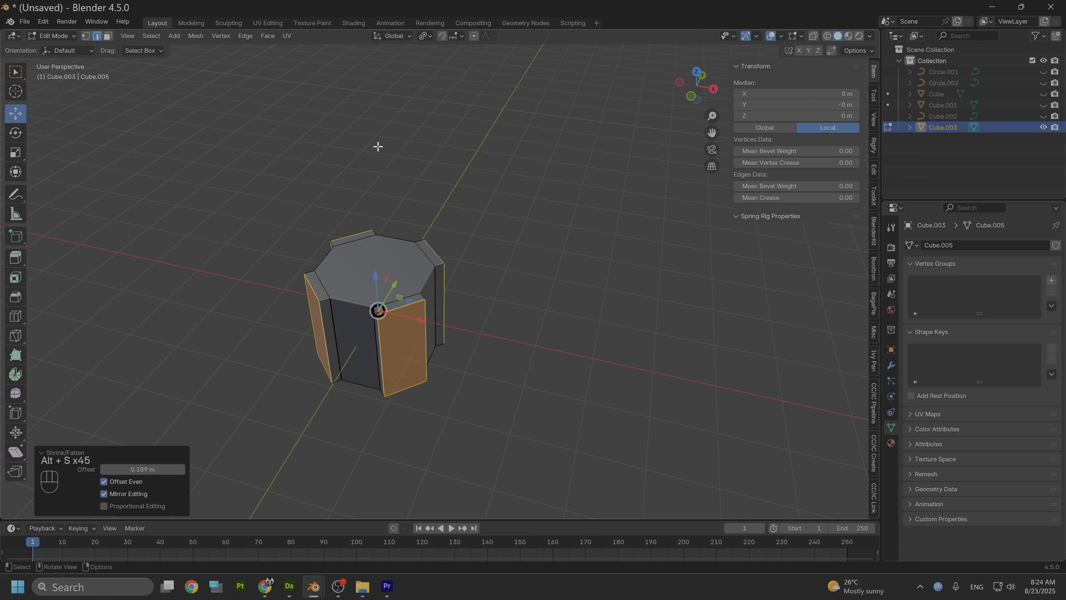
# Bevel all the outer vertical edges of the four extruded corner blocks by about 0.141 m.
pyautogui.click(310, 320)
pyautogui.keyDown('shift'); pyautogui.click(386, 350); pyautogui.keyUp('shift')
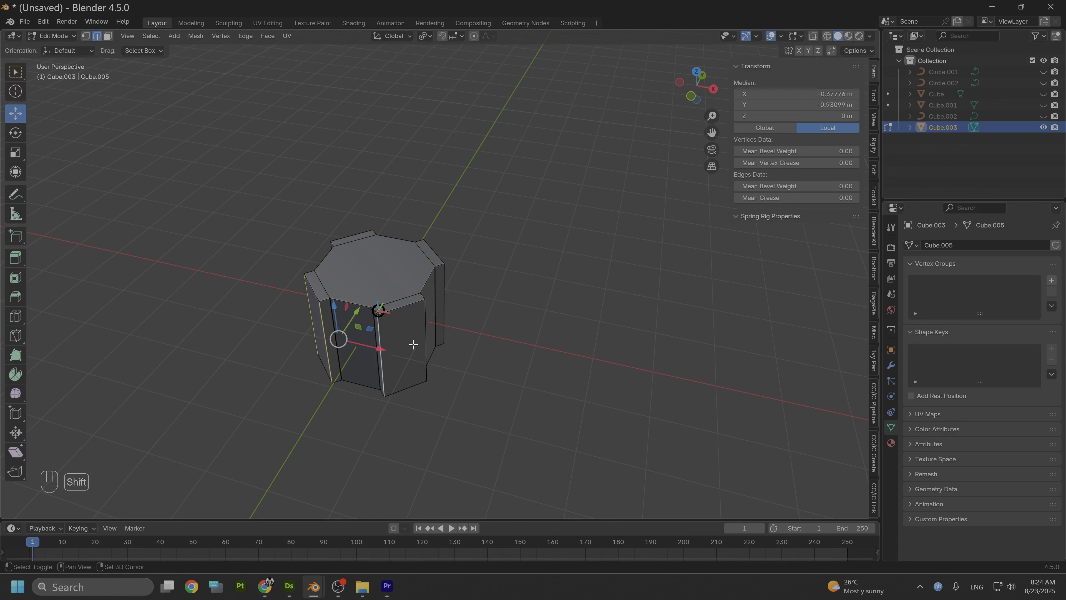
pyautogui.keyDown('shift'); pyautogui.click(432, 332); pyautogui.keyUp('shift')
pyautogui.keyDown('shift'); pyautogui.click(448, 300); pyautogui.keyUp('shift')
pyautogui.moveTo(501, 252); pyautogui.dragTo(499, 218, button='middle')
pyautogui.keyDown('shift'); pyautogui.click(344, 242); pyautogui.keyUp('shift')
pyautogui.keyDown('shift'); pyautogui.click(477, 303); pyautogui.keyUp('shift')
pyautogui.moveTo(477, 303); pyautogui.dragTo(523, 257, button='middle')
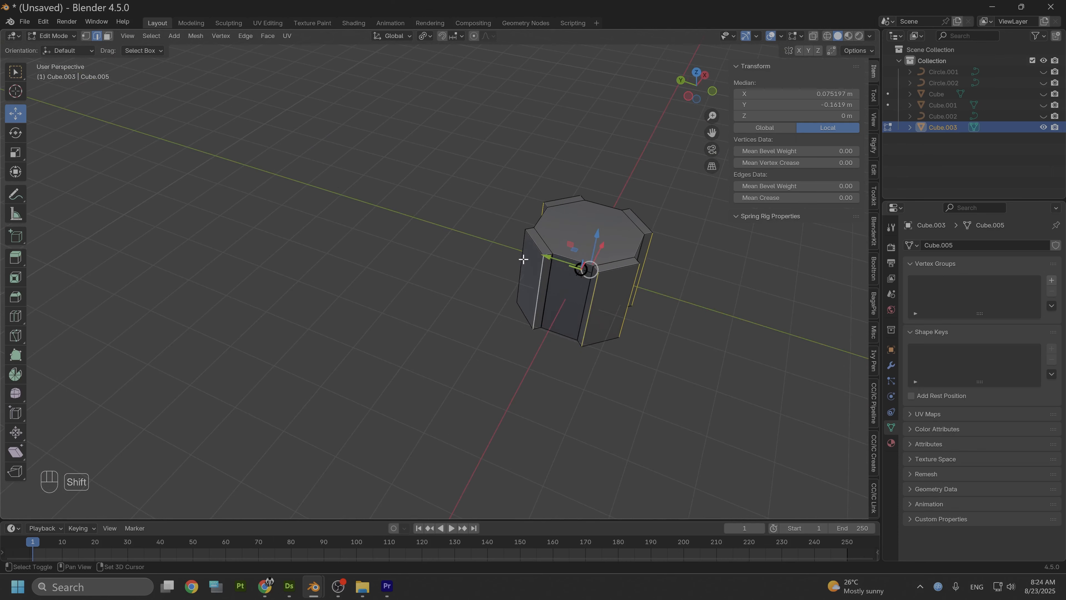
pyautogui.keyDown('shift'); pyautogui.click(523, 257); pyautogui.keyUp('shift')
pyautogui.hotkey('ctrl', 'b')
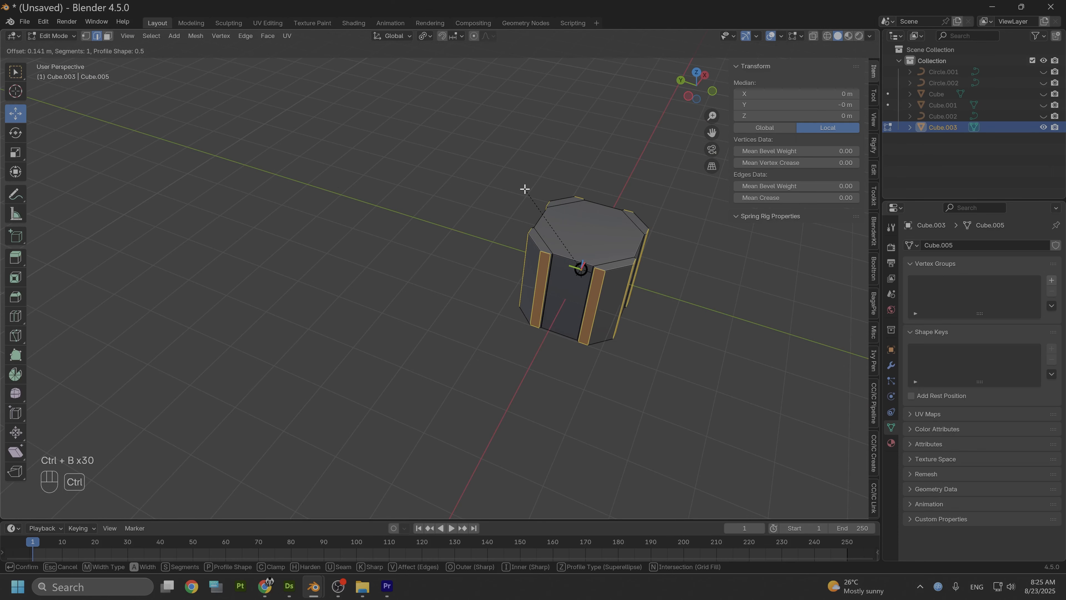
pyautogui.click(525, 189)
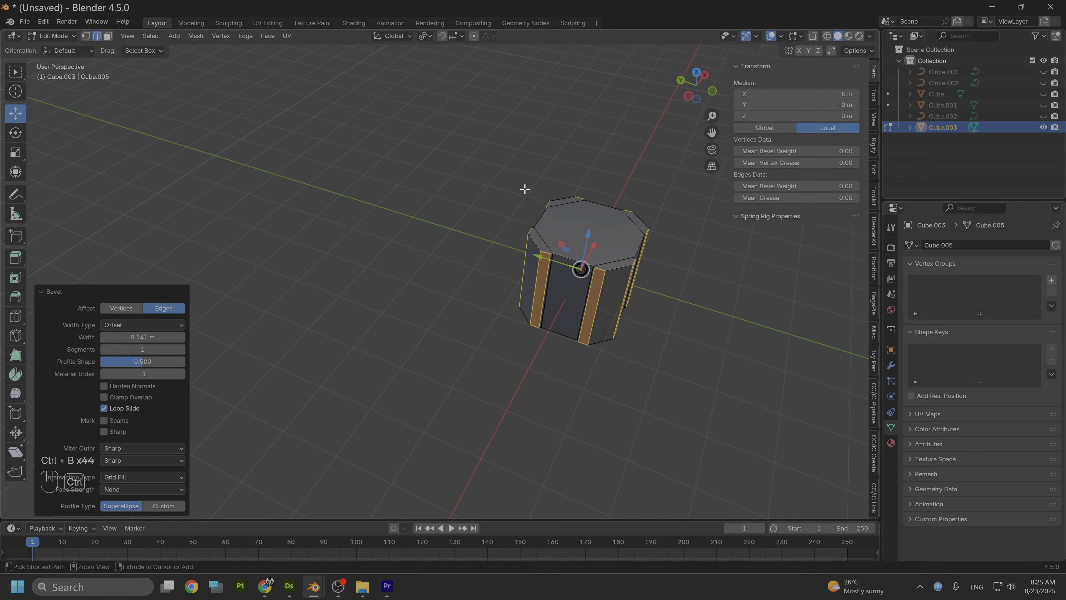
# Set the corner block bevel to 3 segments.
pyautogui.click(181, 348)
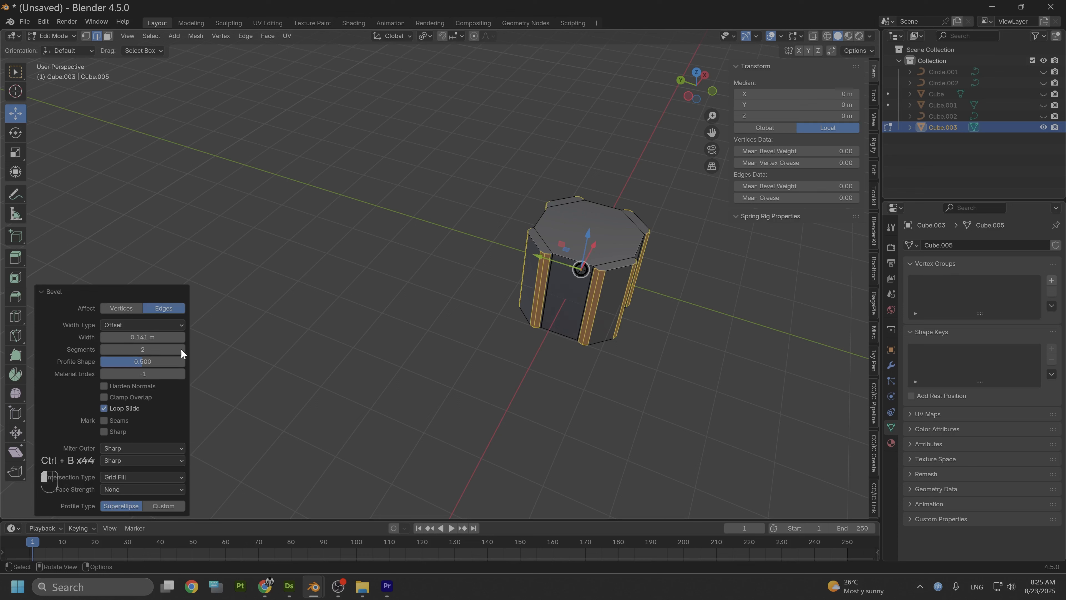
pyautogui.click(182, 348)
pyautogui.click(182, 350)
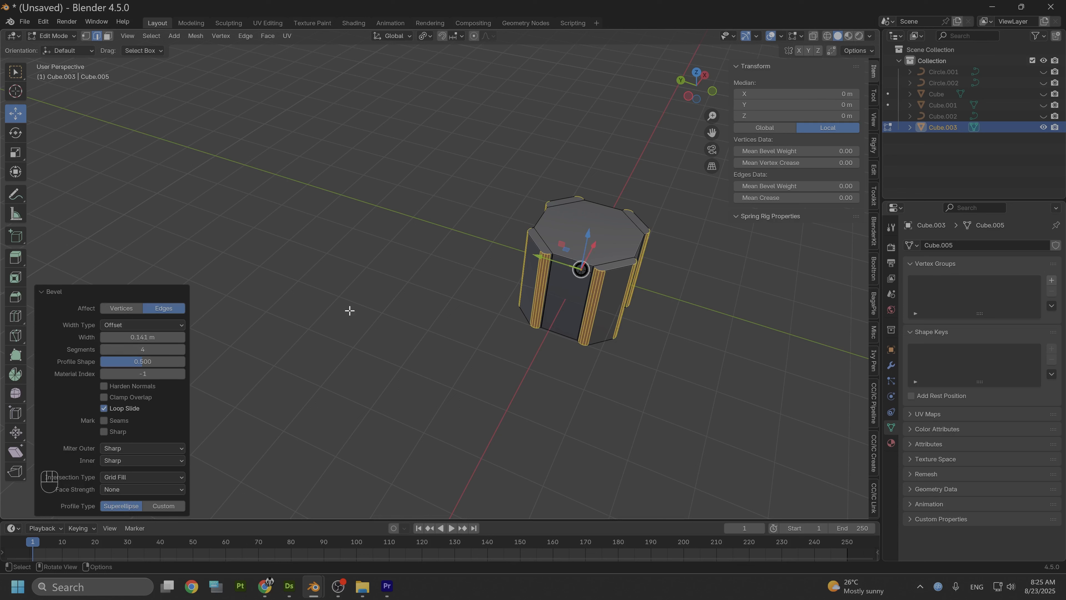
pyautogui.click(105, 350)
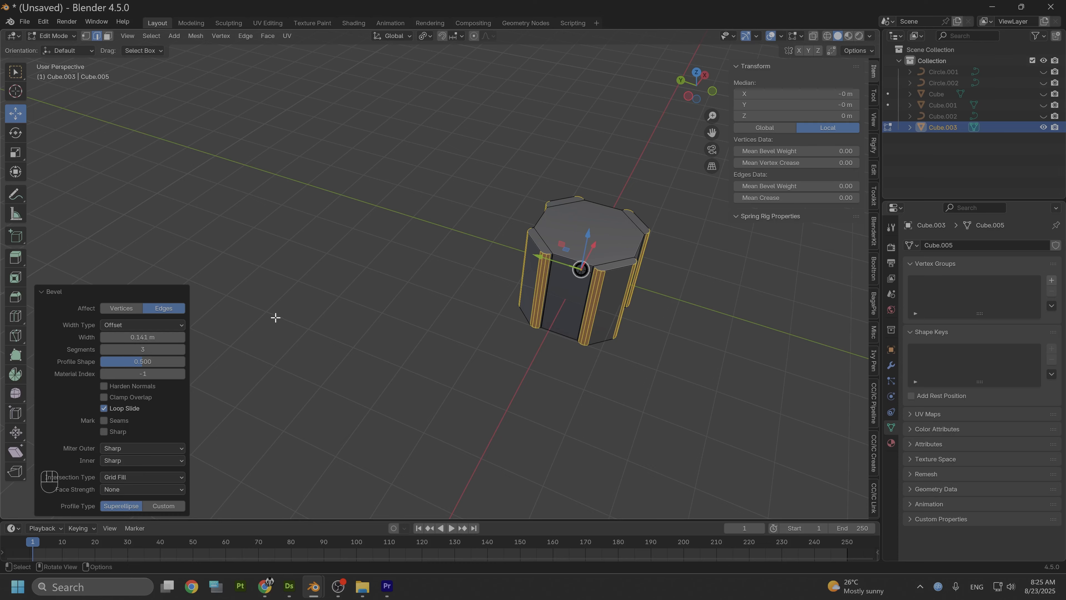
# Turn on X-ray and delete all the upper vertices of the prism in front view, keeping only the bottom outline.
pyautogui.moveTo(260, 318); pyautogui.dragTo(343, 323, button='middle')
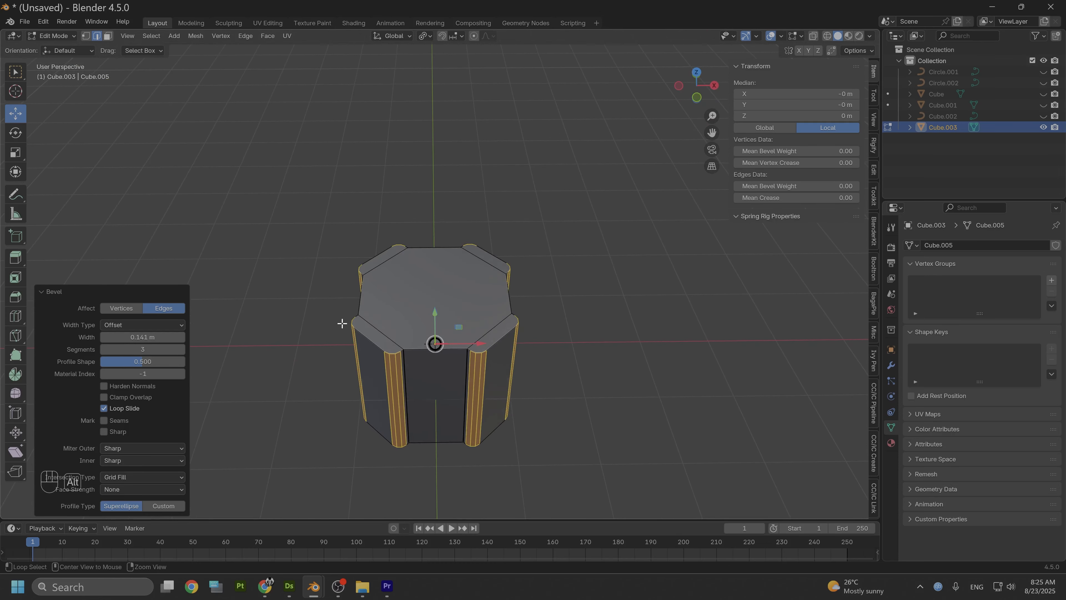
pyautogui.click(814, 35)
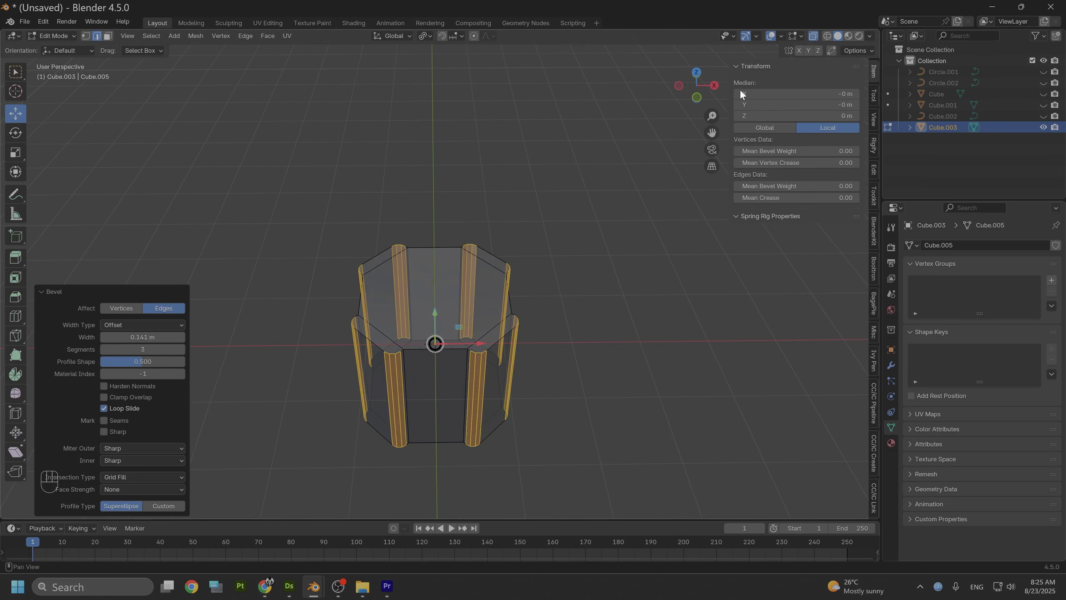
pyautogui.click(697, 97)
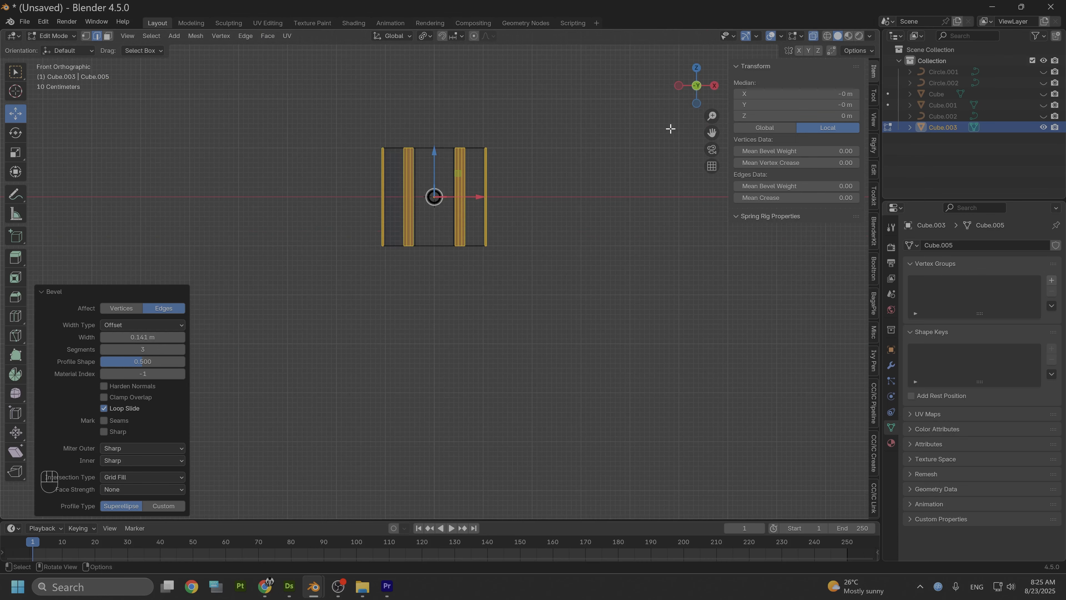
pyautogui.click(86, 36)
pyautogui.moveTo(290, 113); pyautogui.dragTo(551, 164)
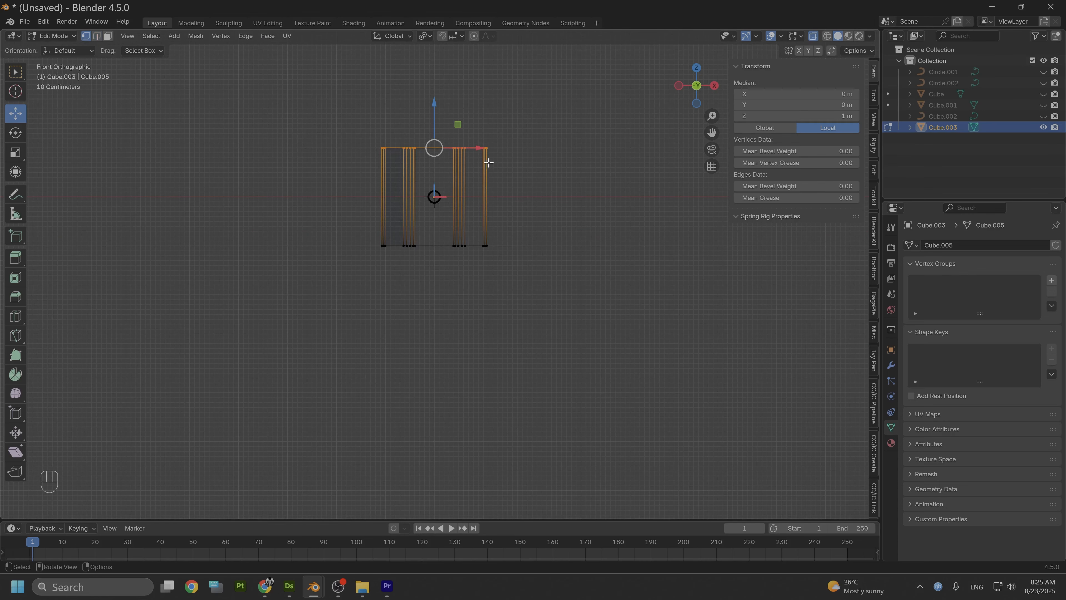
pyautogui.rightClick(460, 155)
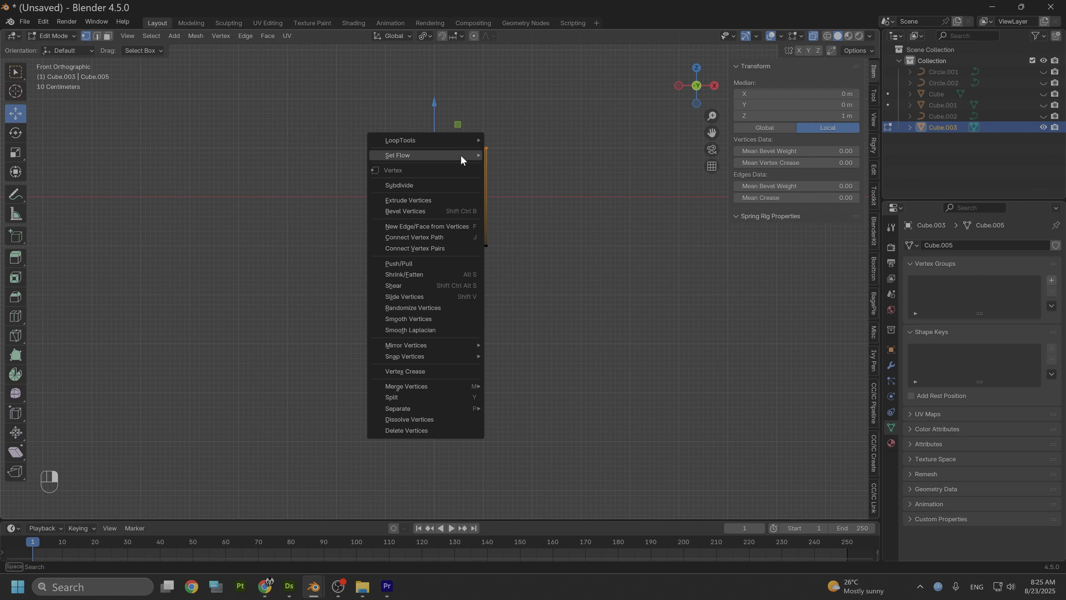
pyautogui.click(405, 435)
pyautogui.moveTo(457, 283); pyautogui.dragTo(443, 303, button='middle')
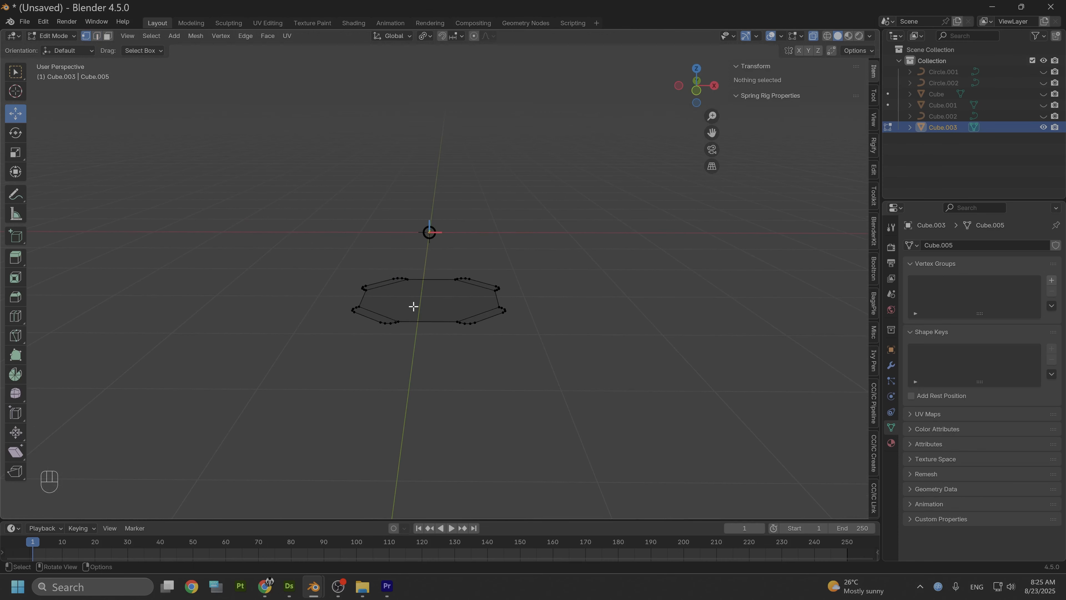
# Move the whole bottom outline straight up by about 1.027 m along Z to the world origin level.
pyautogui.press('a')
pyautogui.click(697, 91)
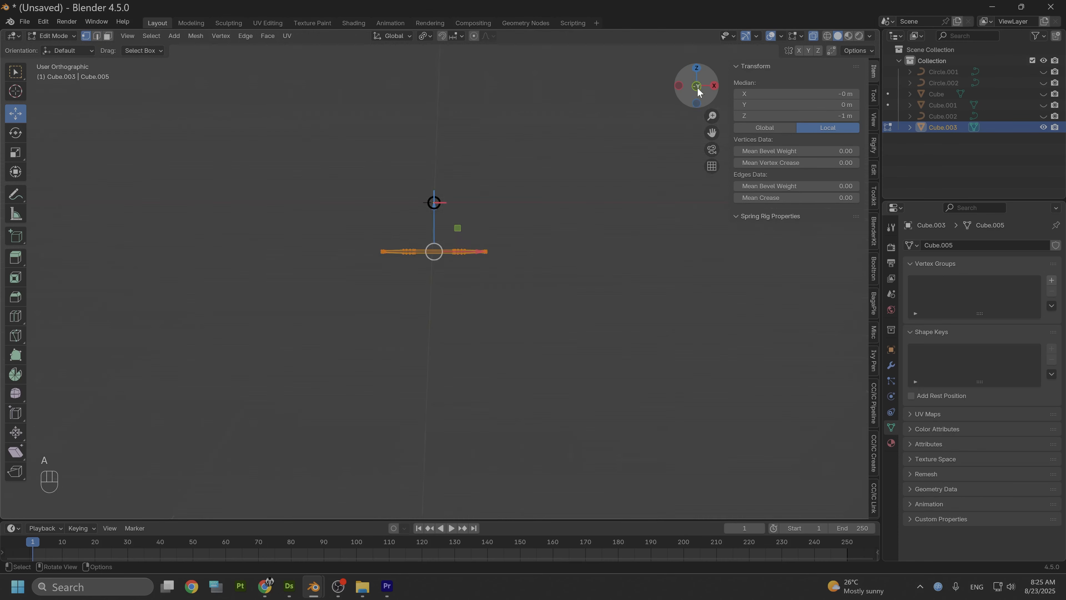
pyautogui.moveTo(435, 200); pyautogui.dragTo(423, 155)
pyautogui.keyDown('alt'); pyautogui.moveTo(425, 156); pyautogui.dragTo(491, 219); pyautogui.keyUp('alt')
pyautogui.scroll(2, 465, 241)
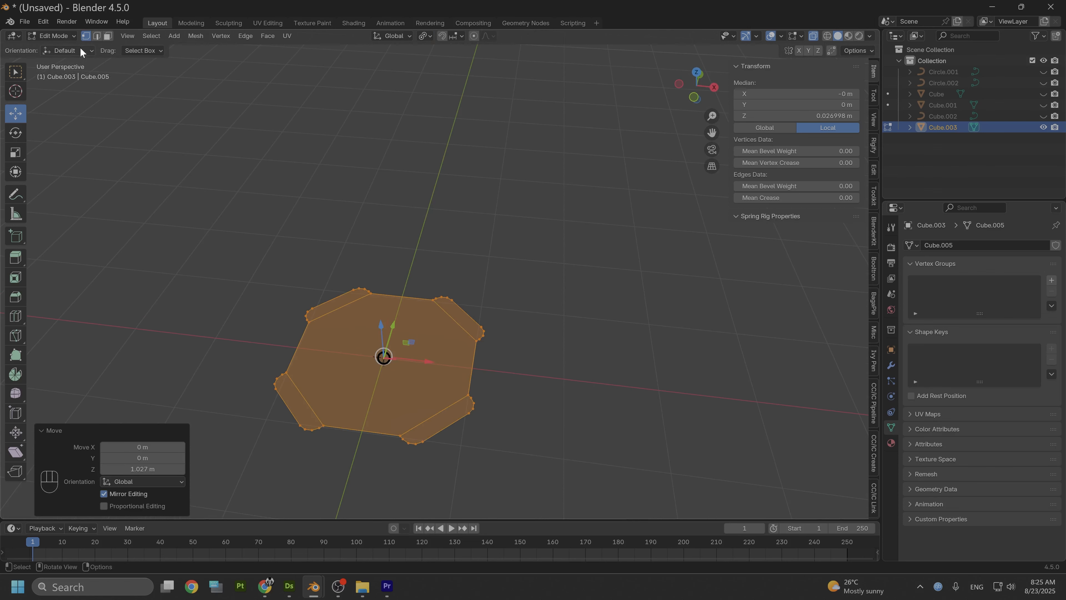
# Dissolve the four inner diagonal edges at the corners so the profile becomes a single face.
pyautogui.click(97, 36)
pyautogui.click(299, 397)
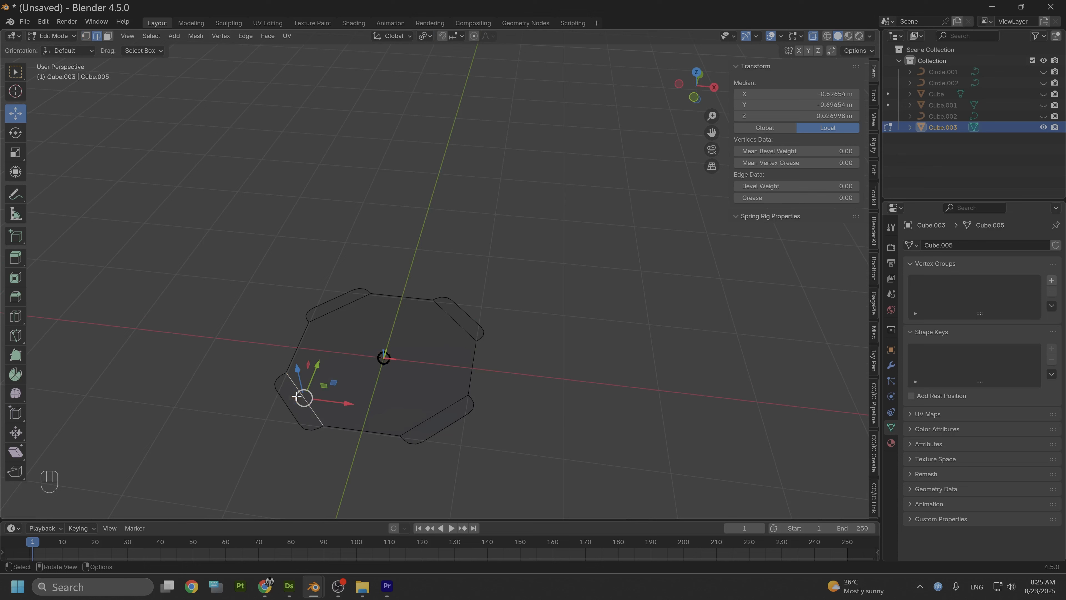
pyautogui.keyDown('shift'); pyautogui.click(431, 414); pyautogui.keyUp('shift')
pyautogui.keyDown('shift'); pyautogui.click(348, 309); pyautogui.keyUp('shift')
pyautogui.keyDown('shift'); pyautogui.click(448, 318); pyautogui.keyUp('shift')
pyautogui.rightClick(450, 319)
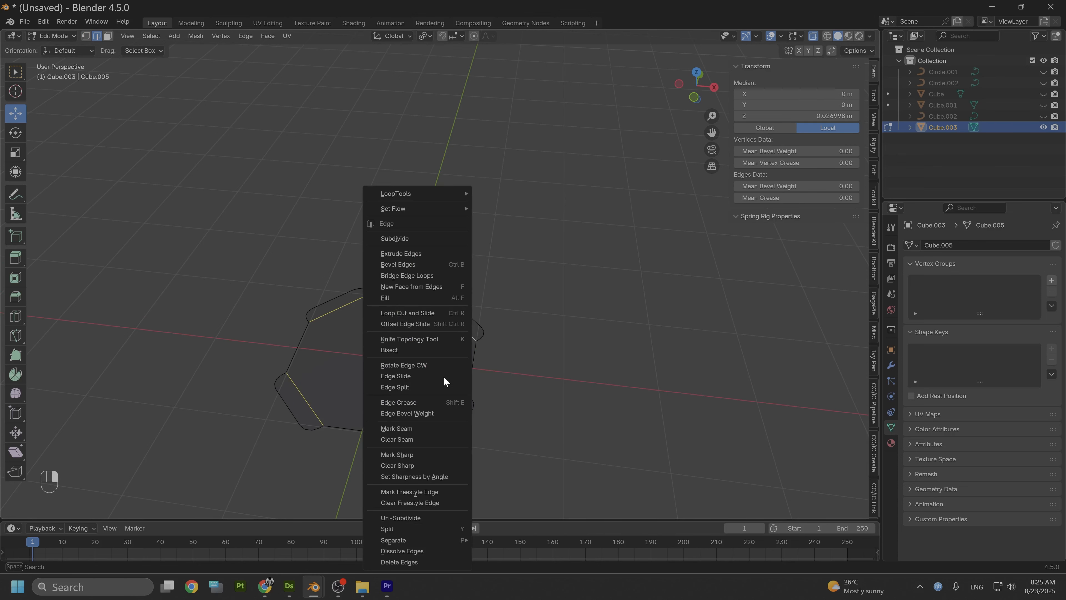
pyautogui.click(420, 550)
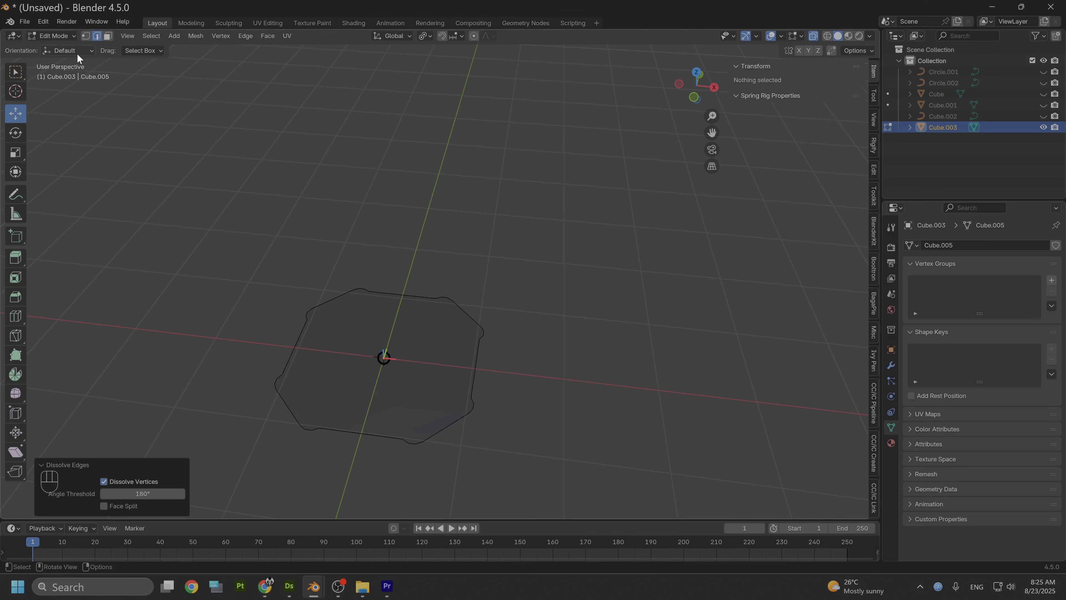
# Return to Object Mode and scale the profile down uniformly to about 0.350.
pyautogui.click(62, 33)
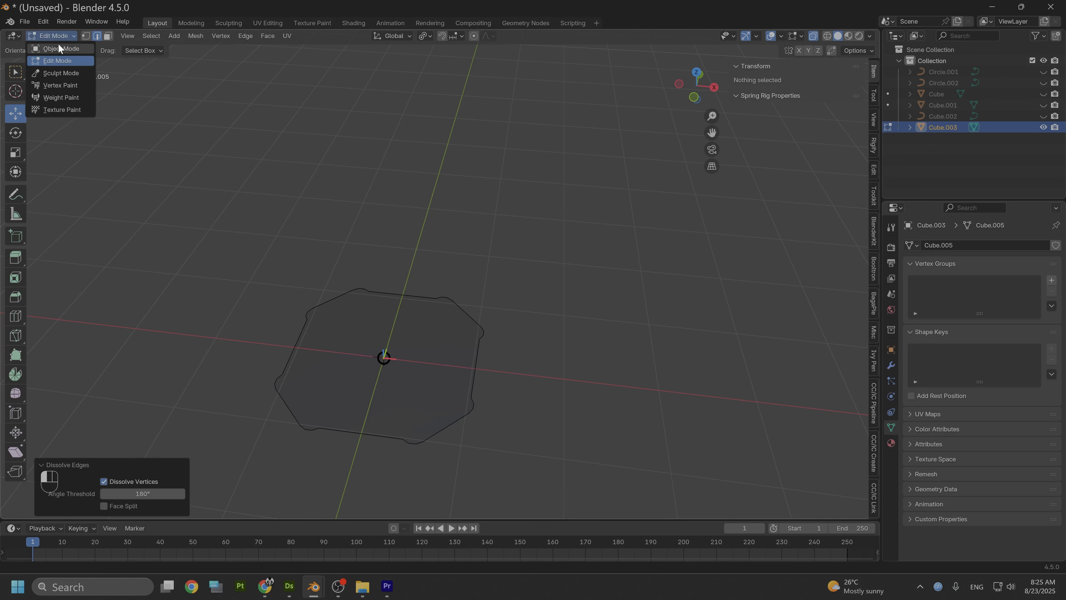
pyautogui.click(58, 47)
pyautogui.moveTo(361, 294); pyautogui.dragTo(440, 245, button='middle')
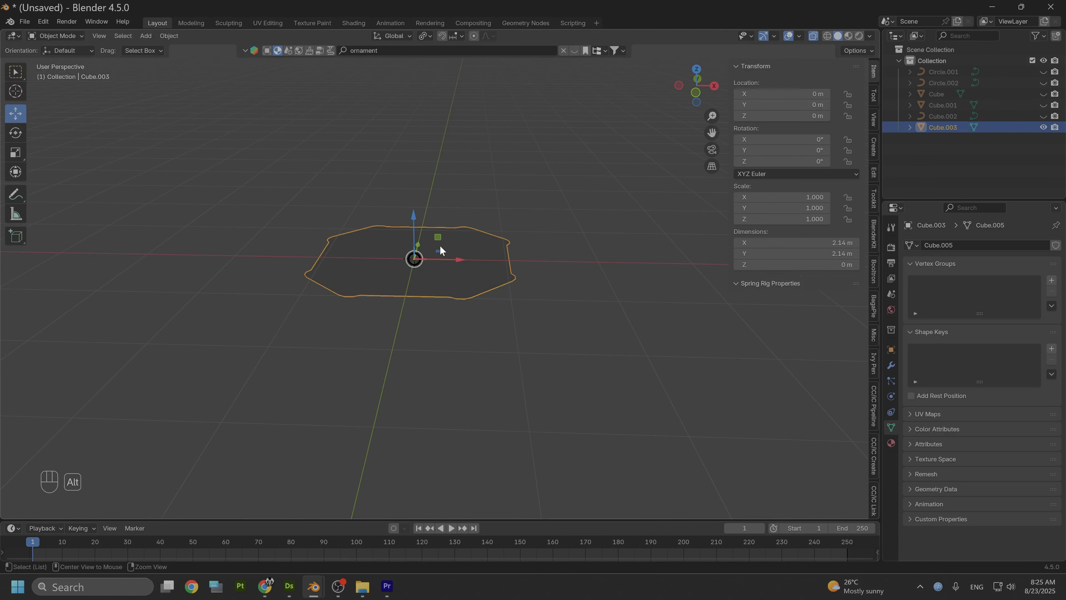
pyautogui.click(694, 94)
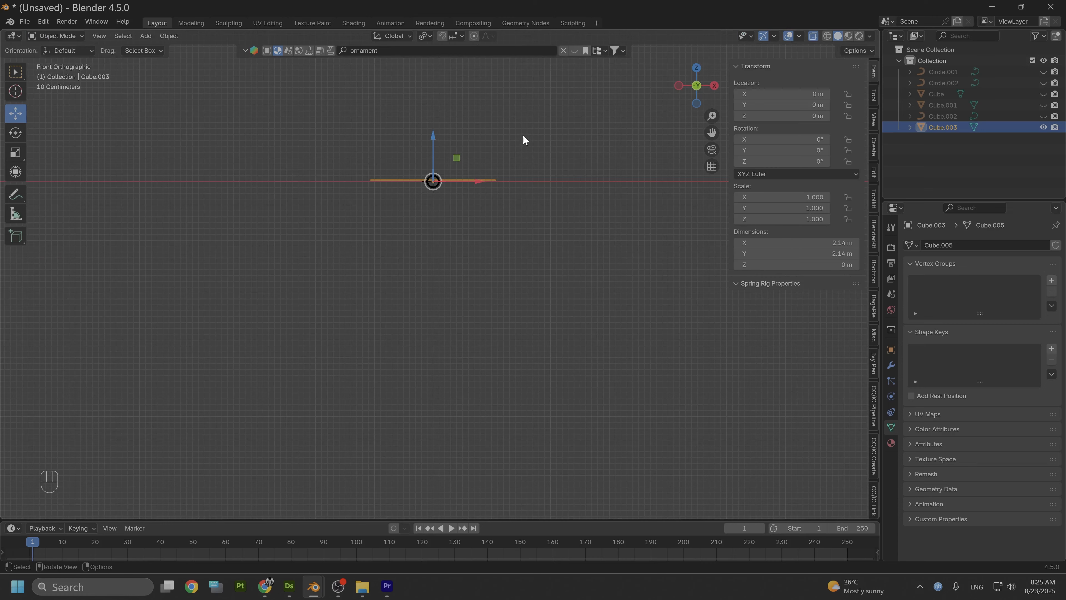
pyautogui.moveTo(526, 135); pyautogui.dragTo(526, 217, button='middle')
pyautogui.press('s')
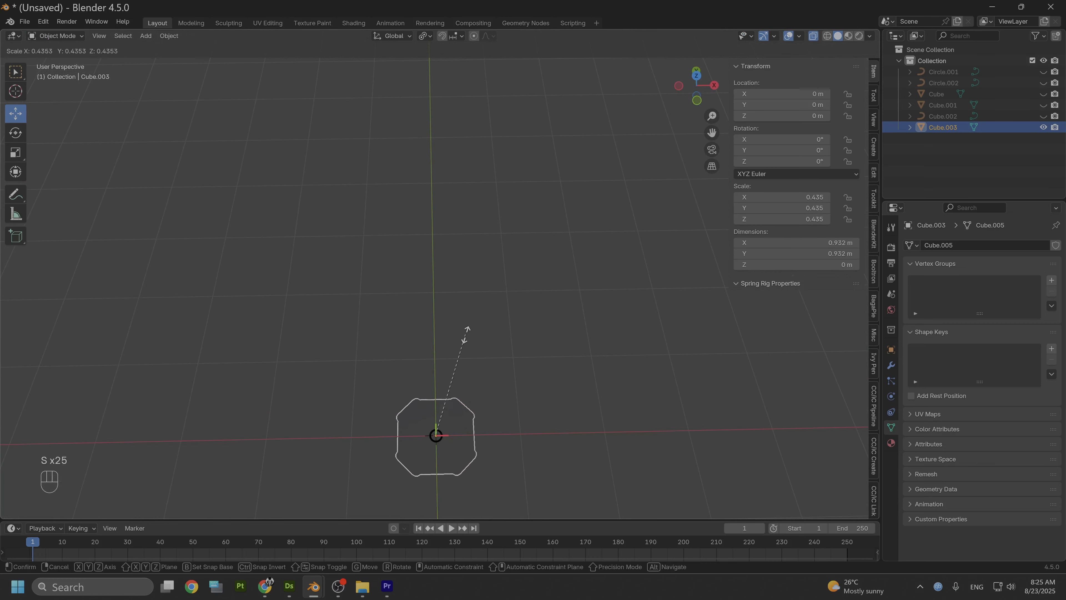
pyautogui.click(460, 352)
pyautogui.press('s')
pyautogui.click(534, 267)
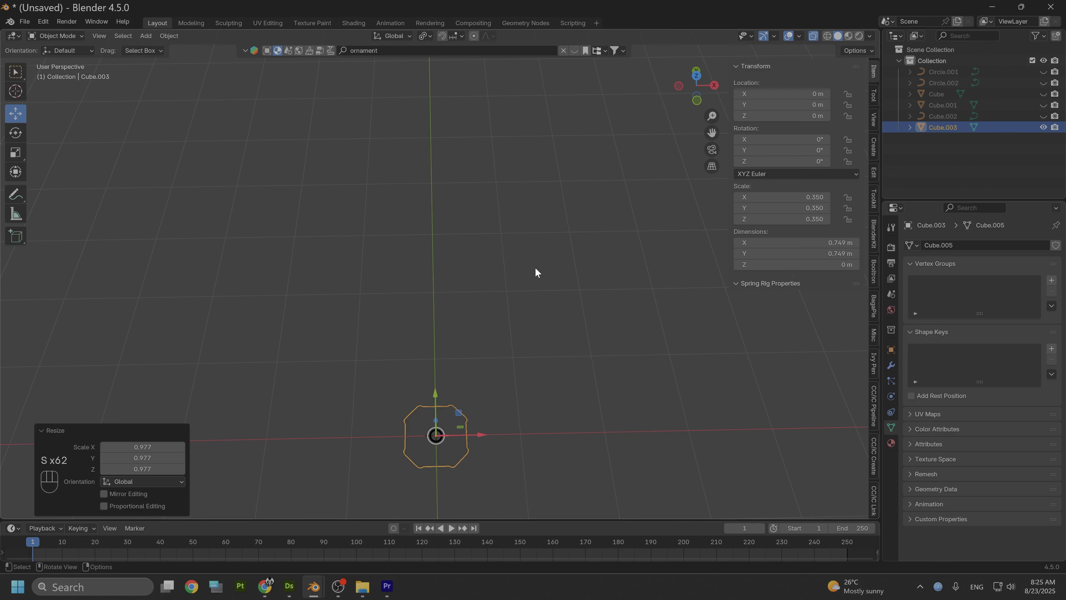
# In front view, move the profile along X by about -2.005 m.
pyautogui.click(697, 100)
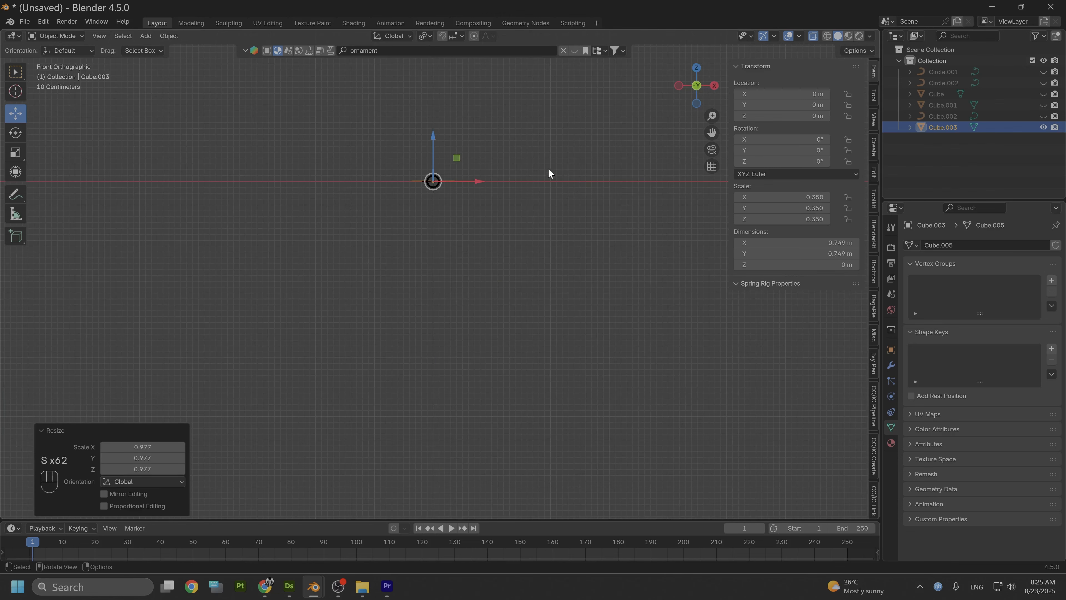
pyautogui.keyDown('shift'); pyautogui.moveTo(523, 129); pyautogui.dragTo(509, 210, button='middle'); pyautogui.keyUp('shift')
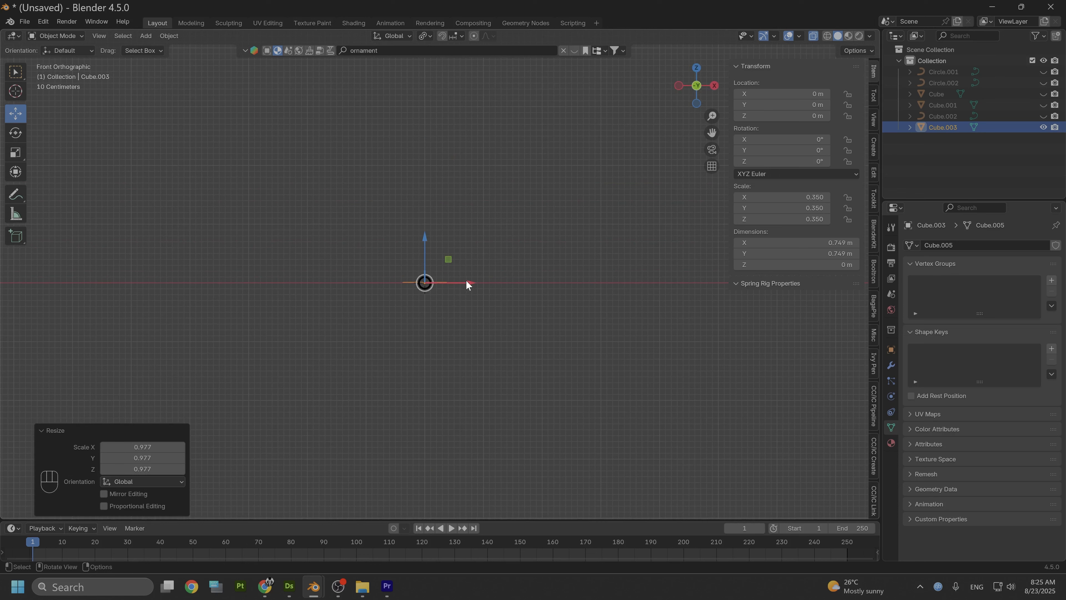
pyautogui.moveTo(468, 284); pyautogui.dragTo(346, 296)
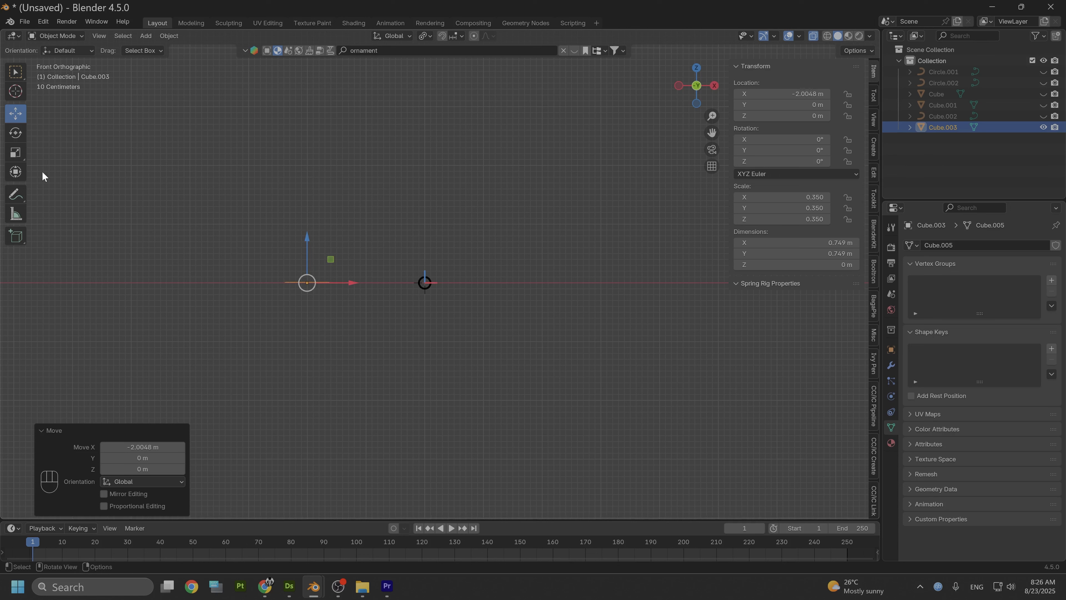
# Enter Edit Mode on the profile and place the 3D cursor on the X axis at about X 4.01 m.
pyautogui.click(57, 38)
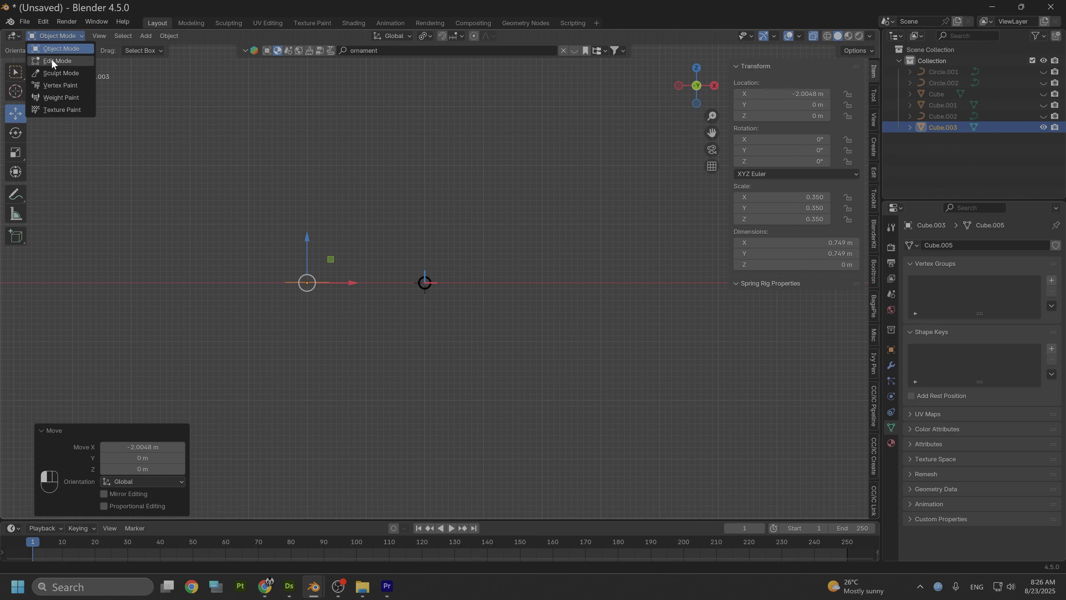
pyautogui.click(53, 62)
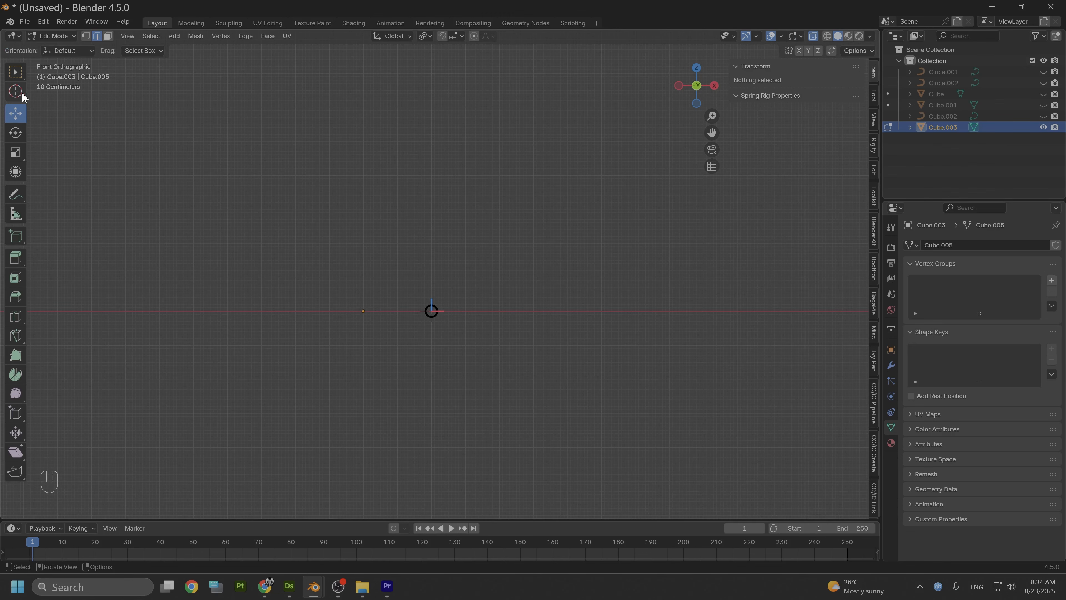
pyautogui.click(21, 93)
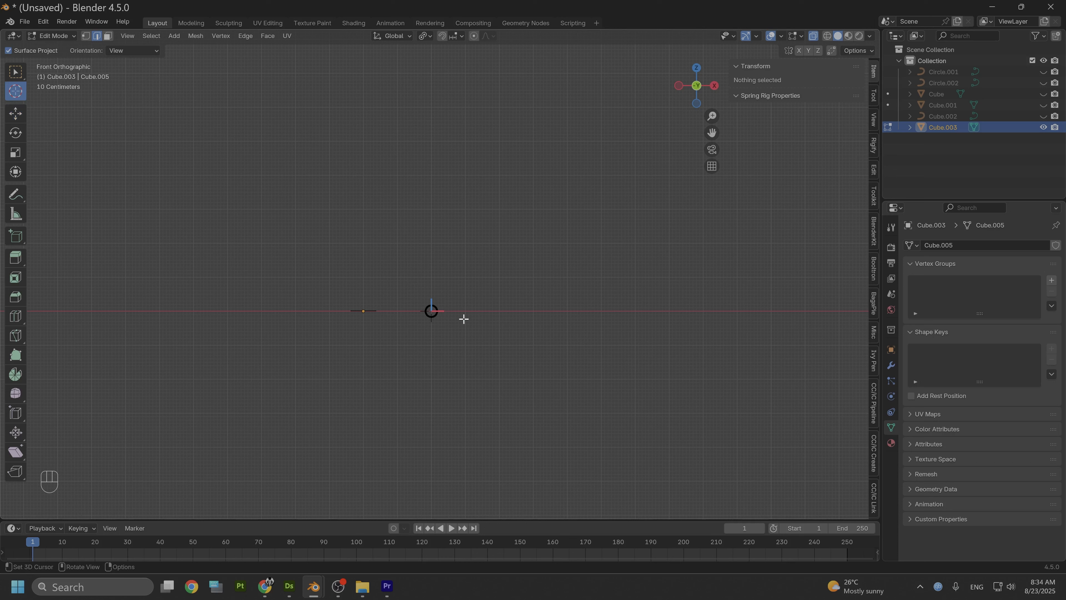
pyautogui.click(567, 311)
pyautogui.hotkey('alt', 'space')
pyautogui.keyDown('alt'); pyautogui.moveTo(377, 258); pyautogui.dragTo(378, 286); pyautogui.keyUp('alt')
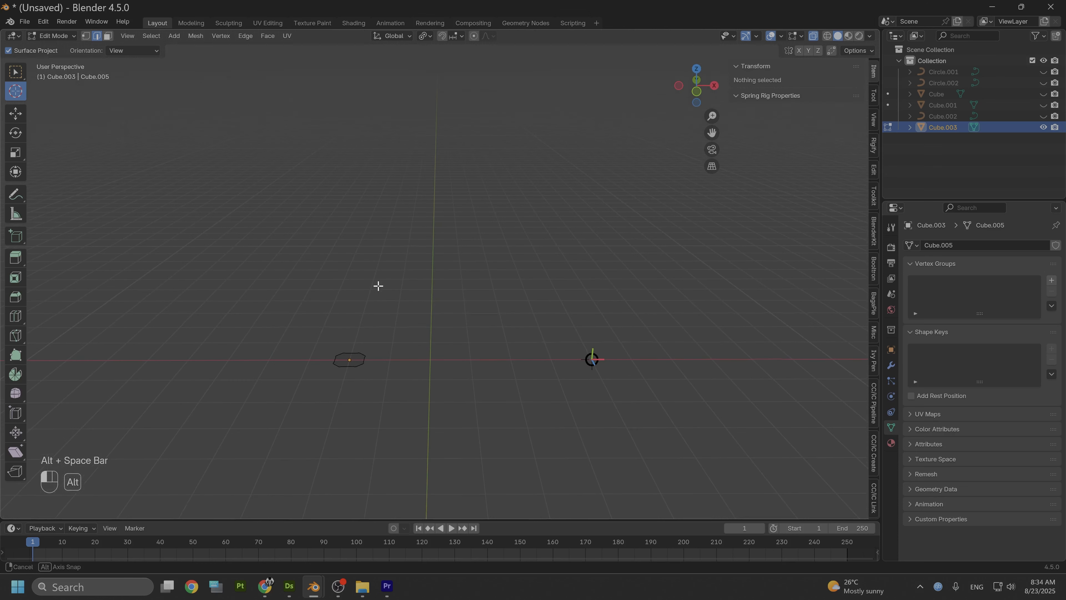
# Select the whole profile and Spin it around the 3D cursor in front view by about 52.9° with 12 steps.
pyautogui.press('a')
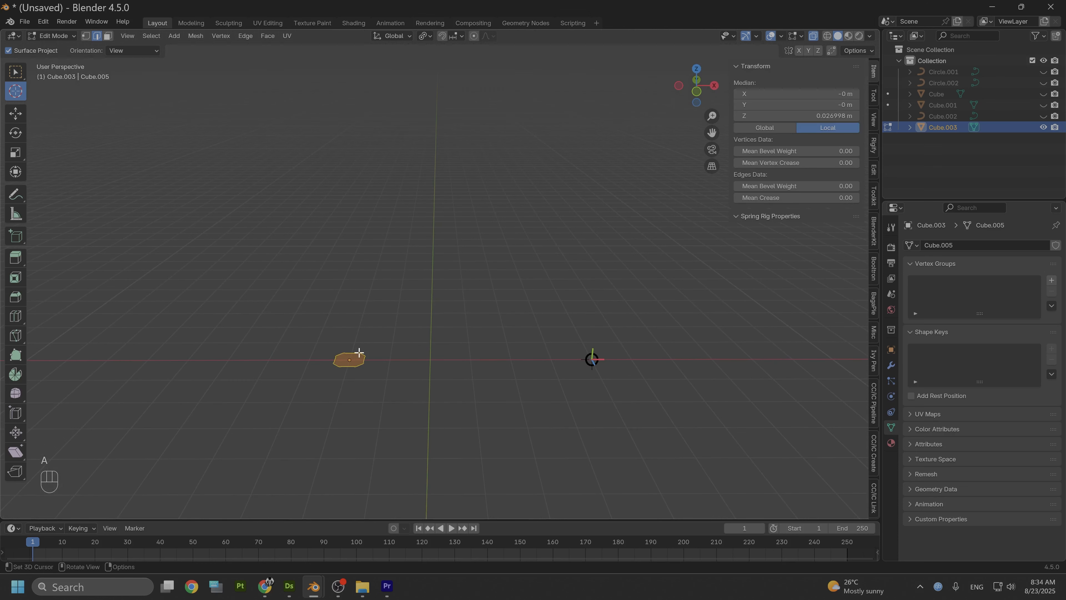
pyautogui.click(696, 92)
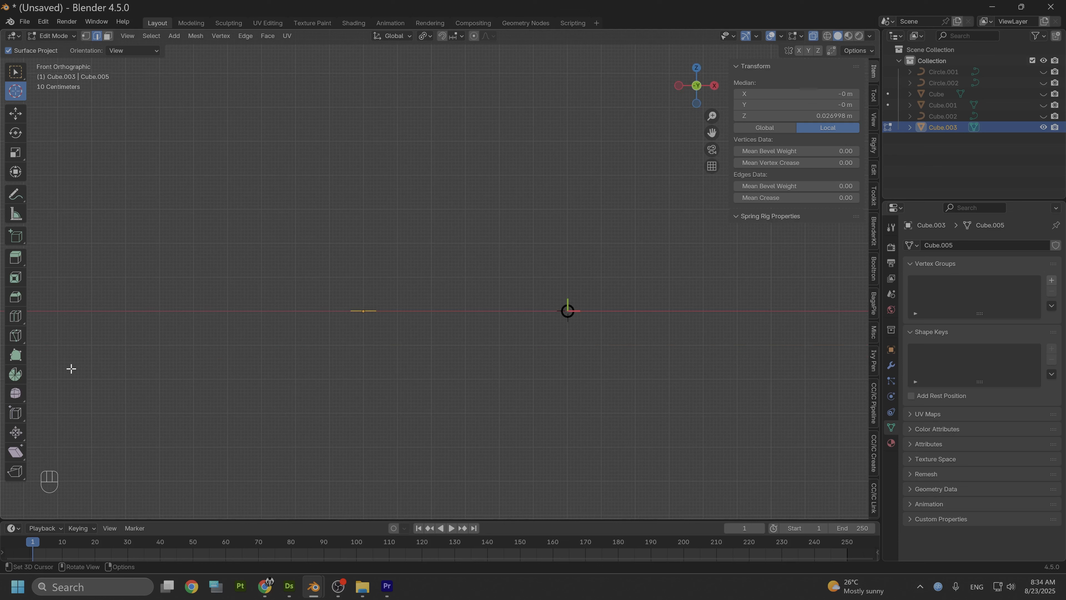
pyautogui.click(20, 374)
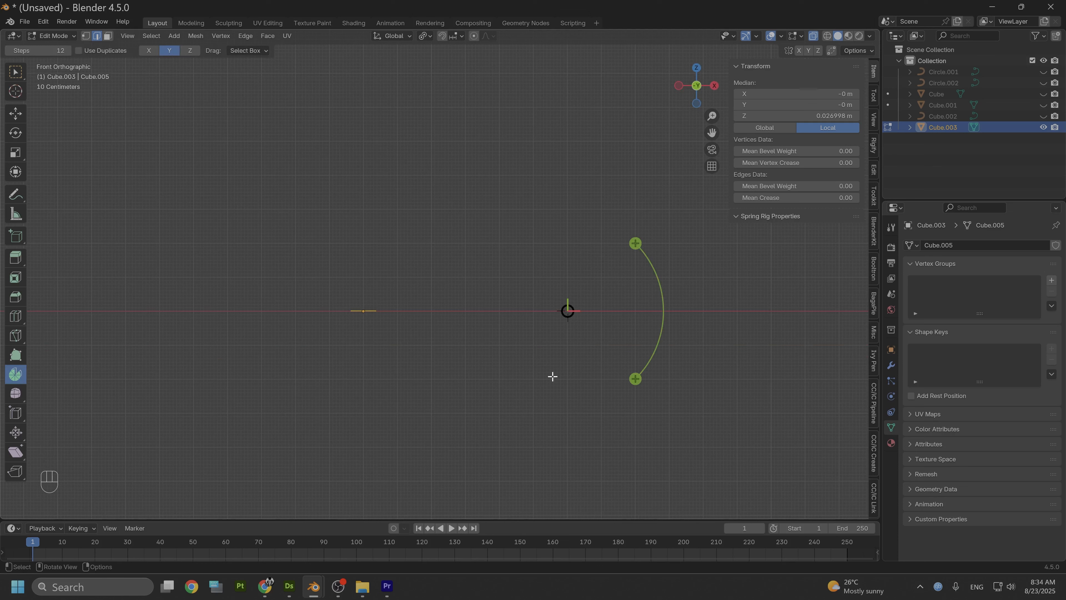
pyautogui.moveTo(636, 379); pyautogui.dragTo(550, 460)
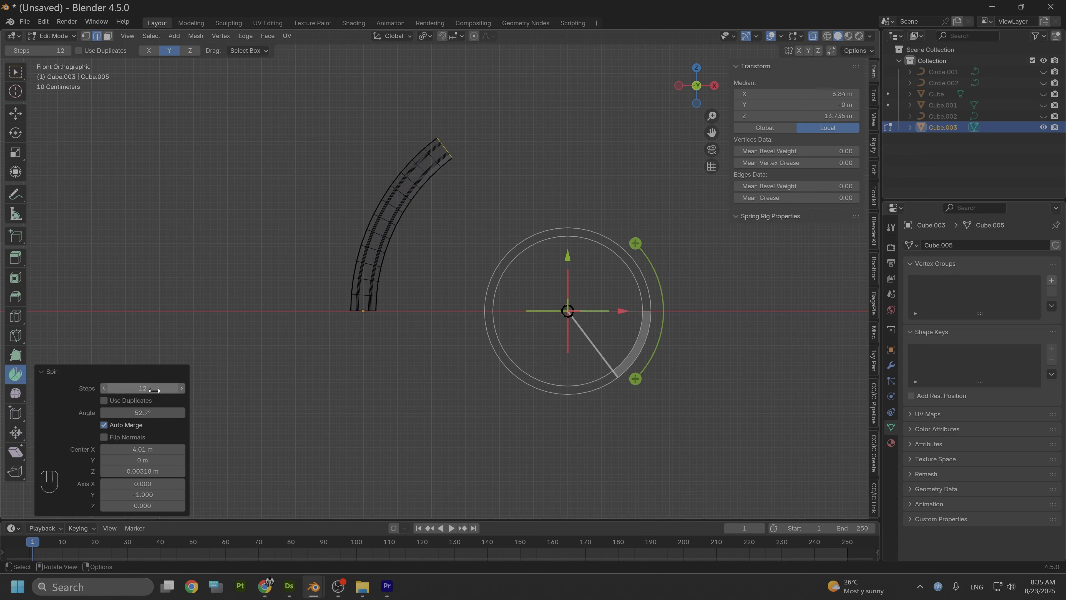
# Try 23 steps for the spin and return it to 12 steps.
pyautogui.moveTo(181, 388); pyautogui.dragTo(182, 390)
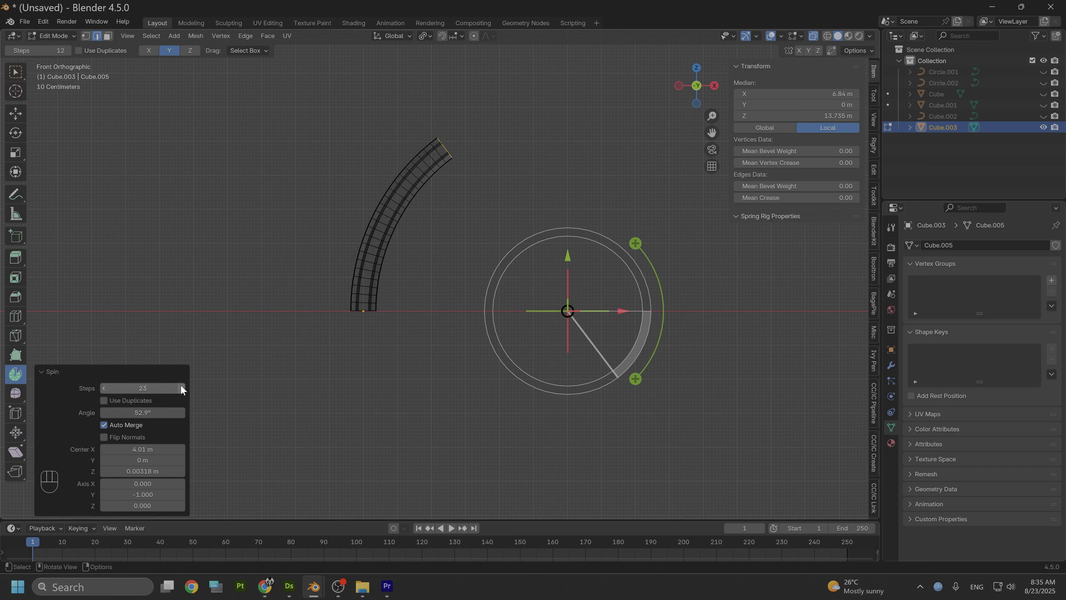
pyautogui.click(181, 388)
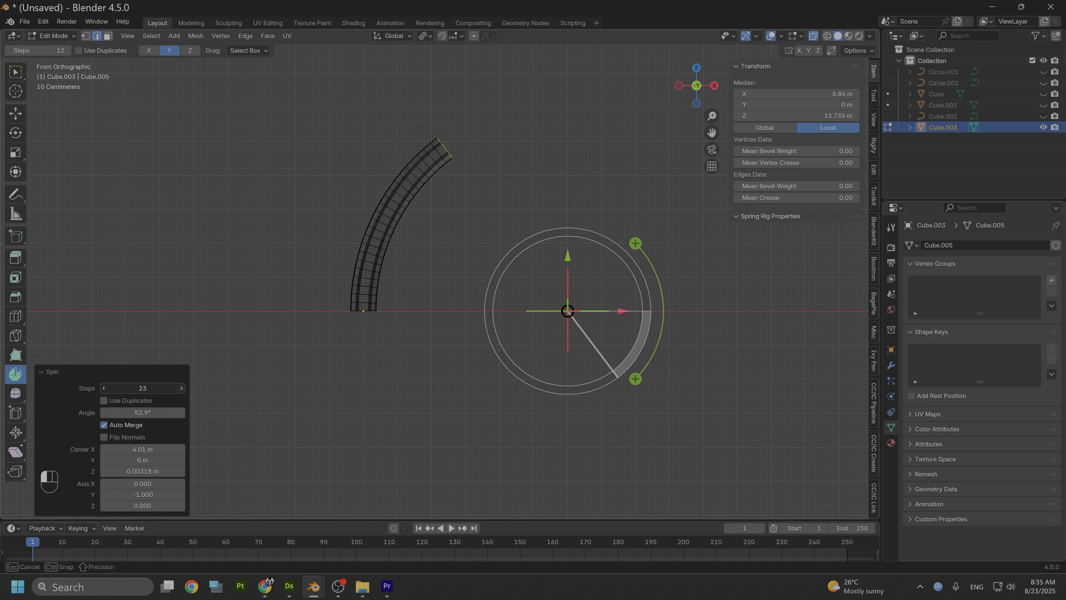
pyautogui.click(104, 389)
pyautogui.moveTo(104, 388)
pyautogui.mouseDown()
pyautogui.moveTo(74, 389)
pyautogui.moveTo(103, 387)
pyautogui.mouseUp()
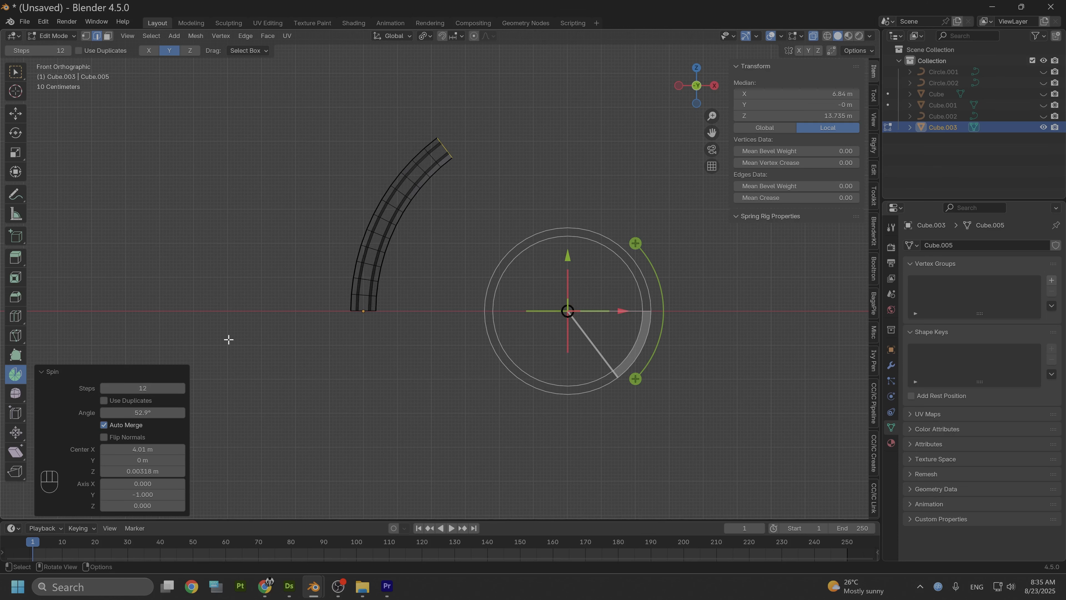
# Add a Mirror modifier to the curved half arch on the X axis with Bisect X and Flip X enabled.
pyautogui.scroll(3, 426, 227)
pyautogui.keyDown('shift'); pyautogui.moveTo(429, 207); pyautogui.dragTo(417, 274, button='middle'); pyautogui.keyUp('shift')
pyautogui.keyDown('shift'); pyautogui.moveTo(416, 274); pyautogui.dragTo(414, 280, button='middle'); pyautogui.keyUp('shift')
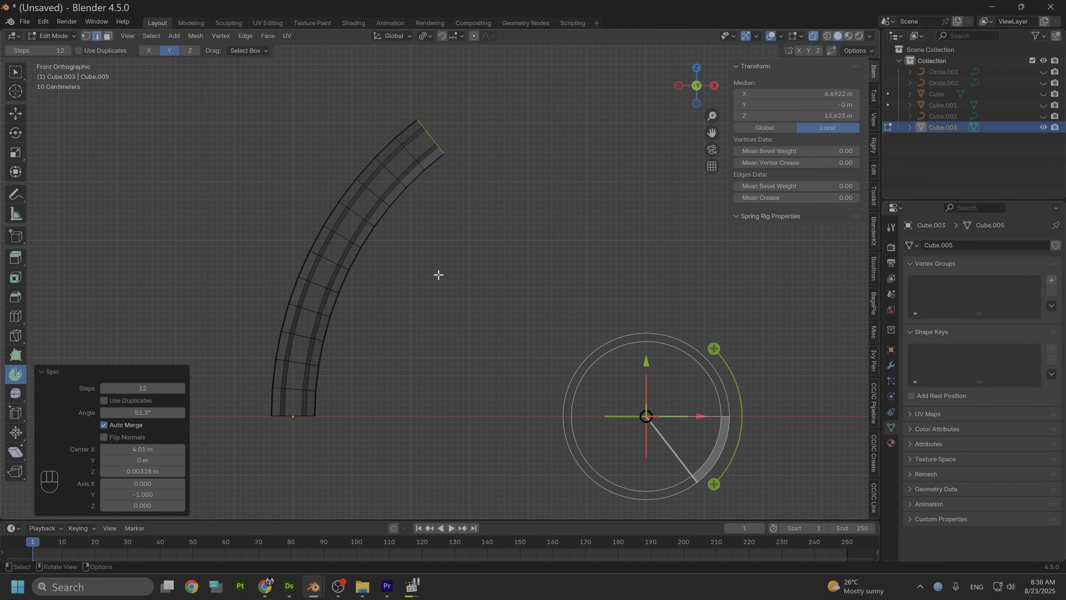
pyautogui.click(892, 364)
pyautogui.click(947, 246)
pyautogui.moveTo(947, 248)
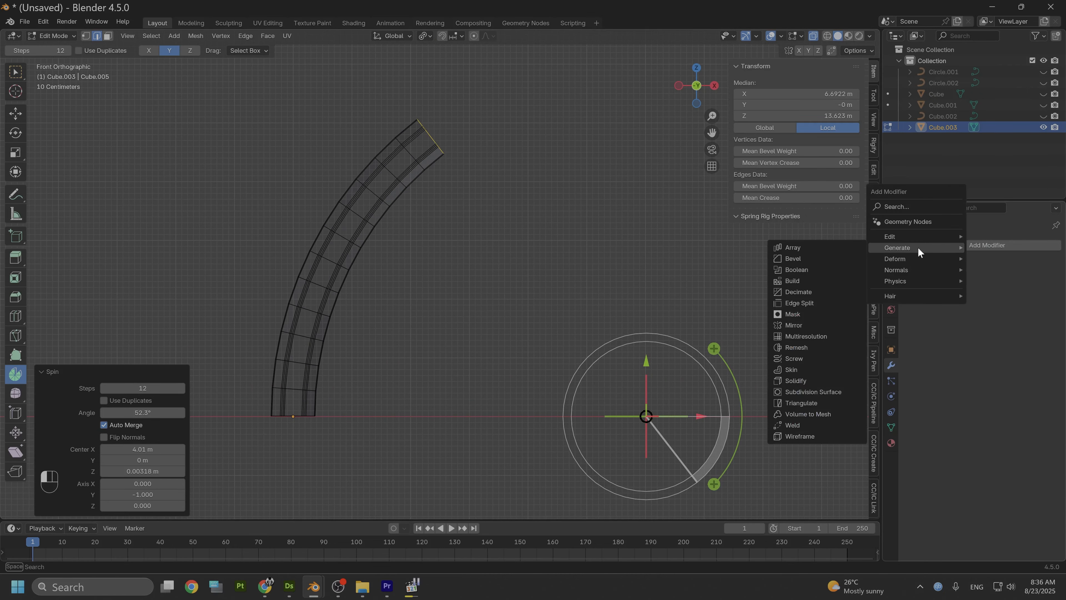
pyautogui.click(806, 325)
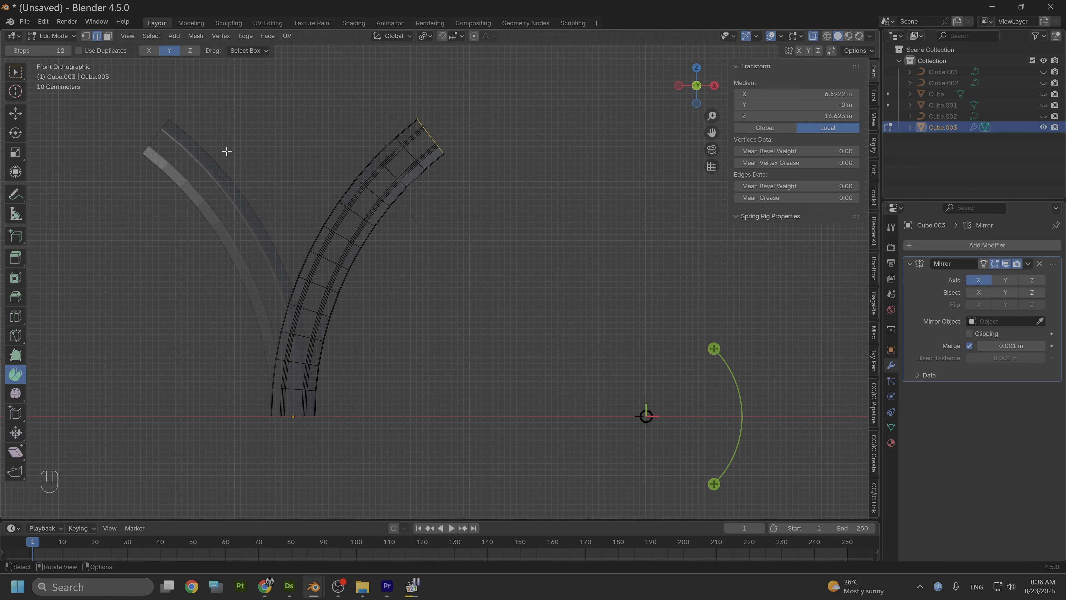
pyautogui.click(980, 294)
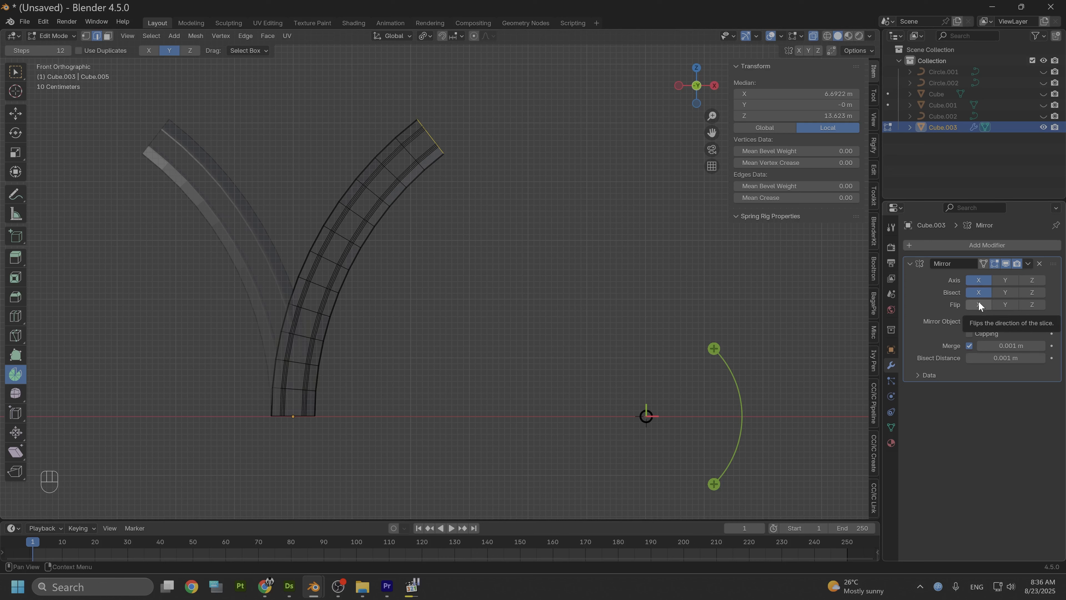
pyautogui.click(979, 302)
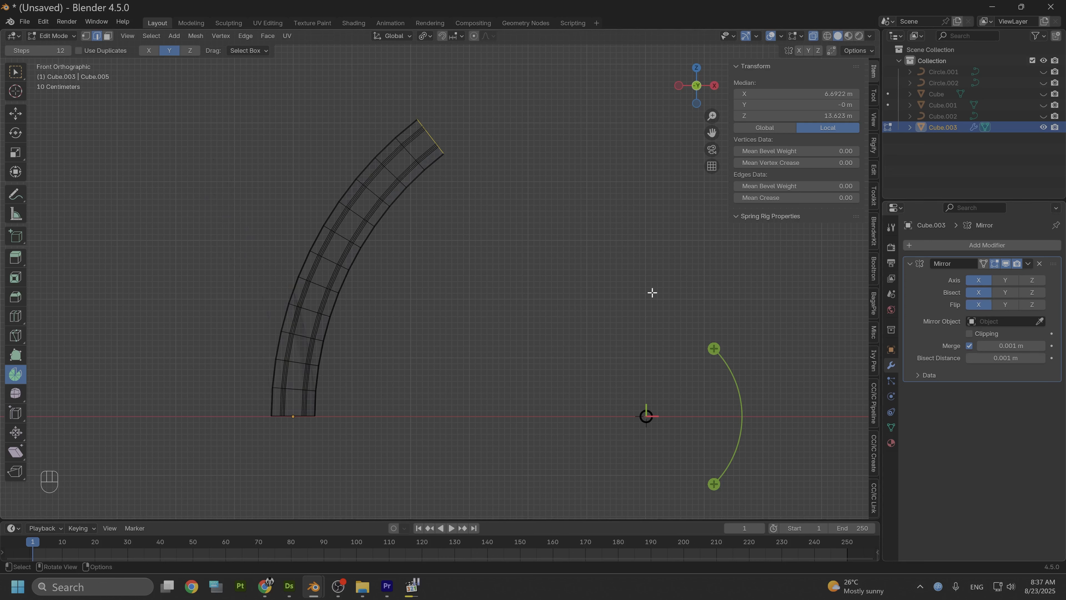
# Return to Object Mode and snap the 3D cursor to the world origin.
pyautogui.click(56, 35)
pyautogui.click(55, 49)
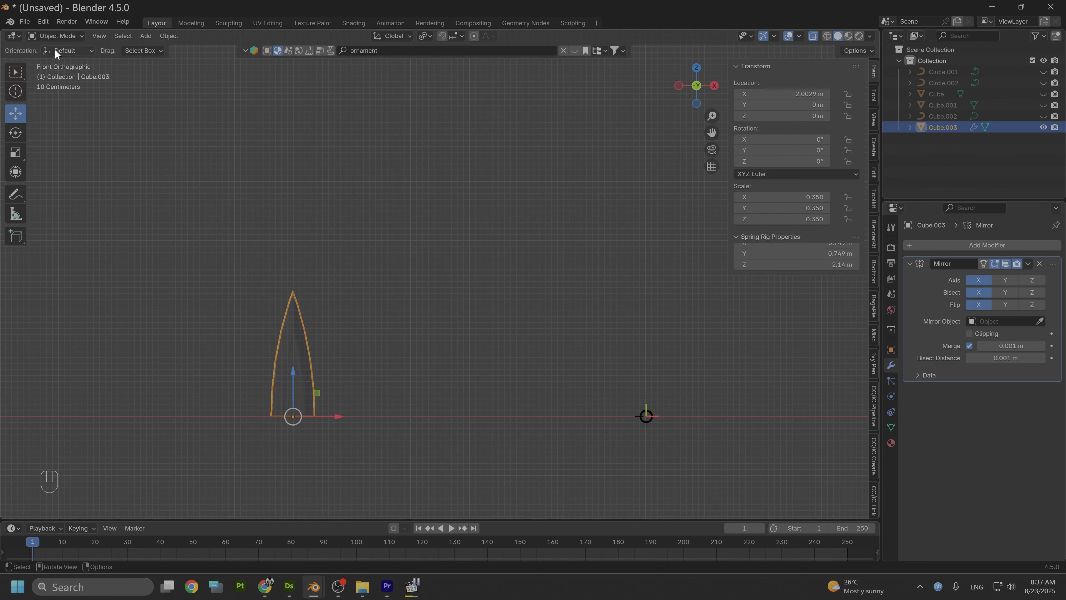
pyautogui.moveTo(348, 224); pyautogui.dragTo(380, 288, button='middle')
pyautogui.hotkey('shift', 's')
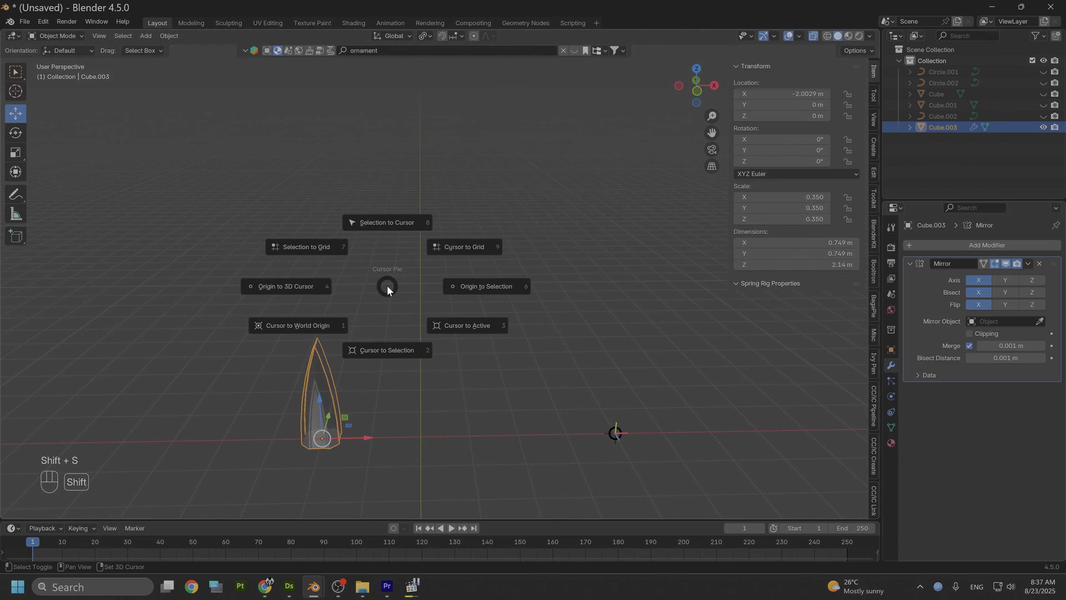
pyautogui.click(298, 326)
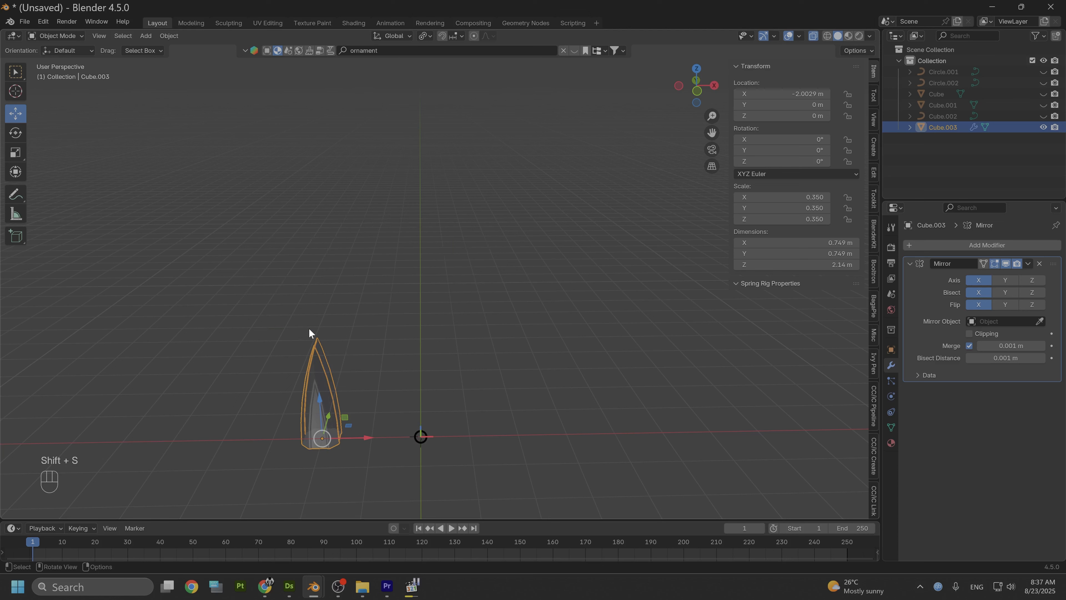
# Set the half arch's origin to the 3D cursor so it mirrors across the world centre.
pyautogui.hotkey('shift', 'a')
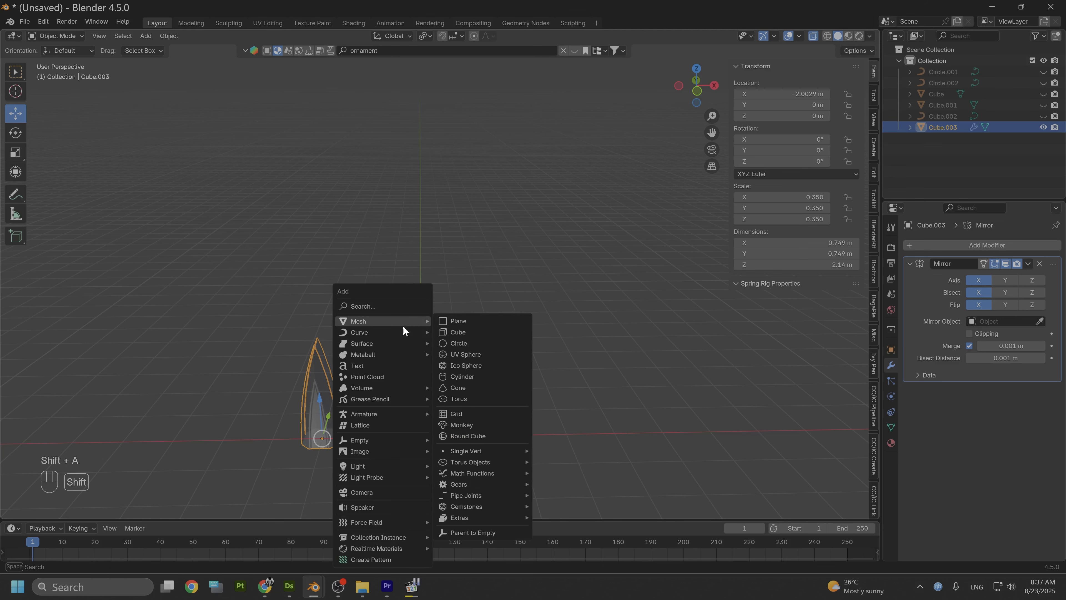
pyautogui.hotkey('shift', 's')
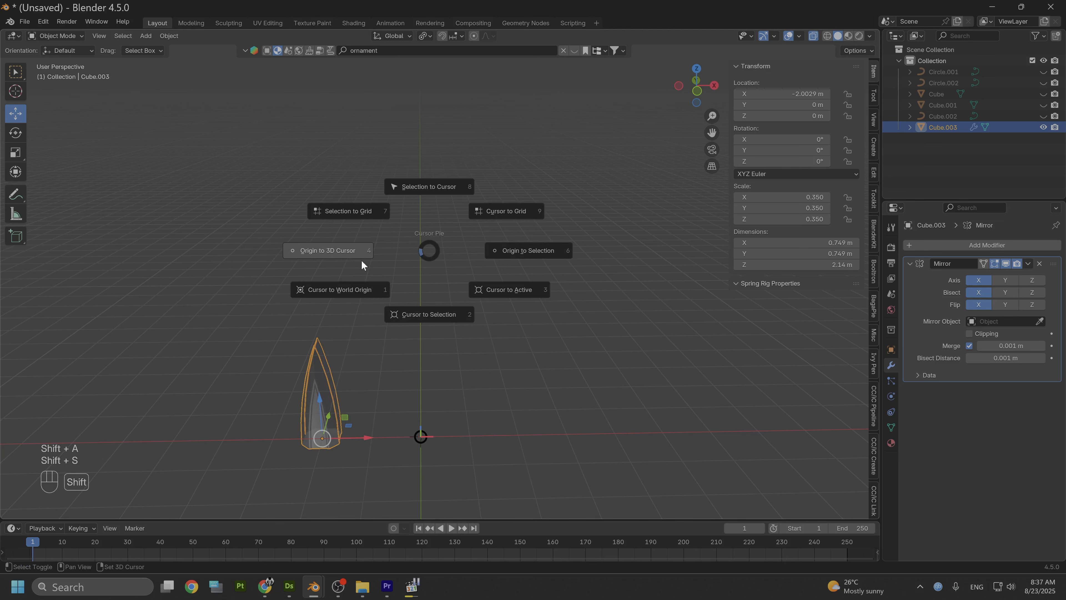
pyautogui.click(344, 252)
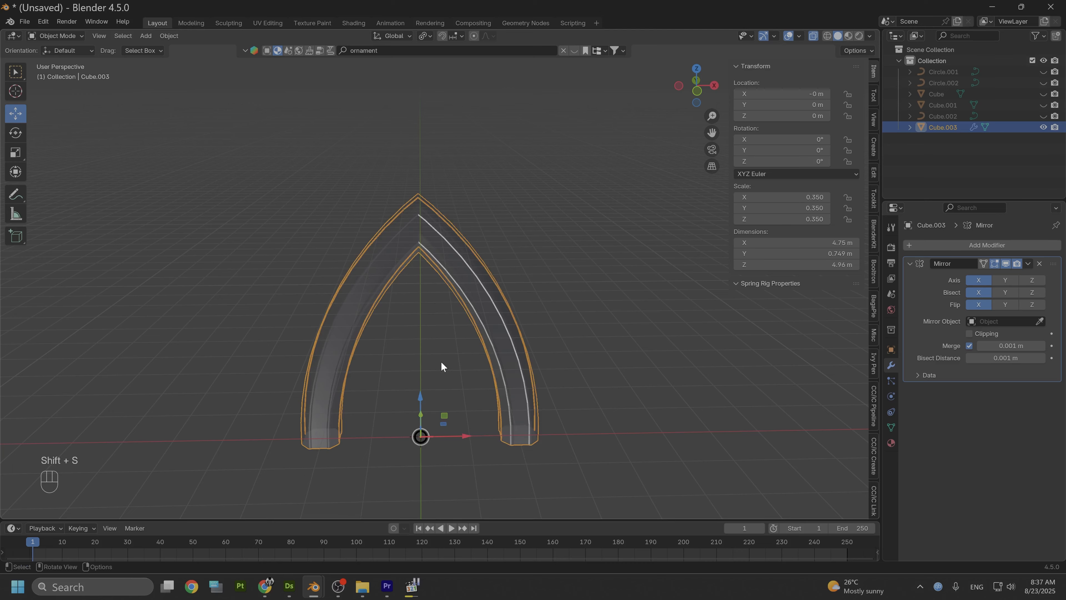
# Turn off X-ray display and view the mirrored arch with solid shading.
pyautogui.moveTo(440, 366); pyautogui.dragTo(422, 294, button='middle')
pyautogui.click(813, 36)
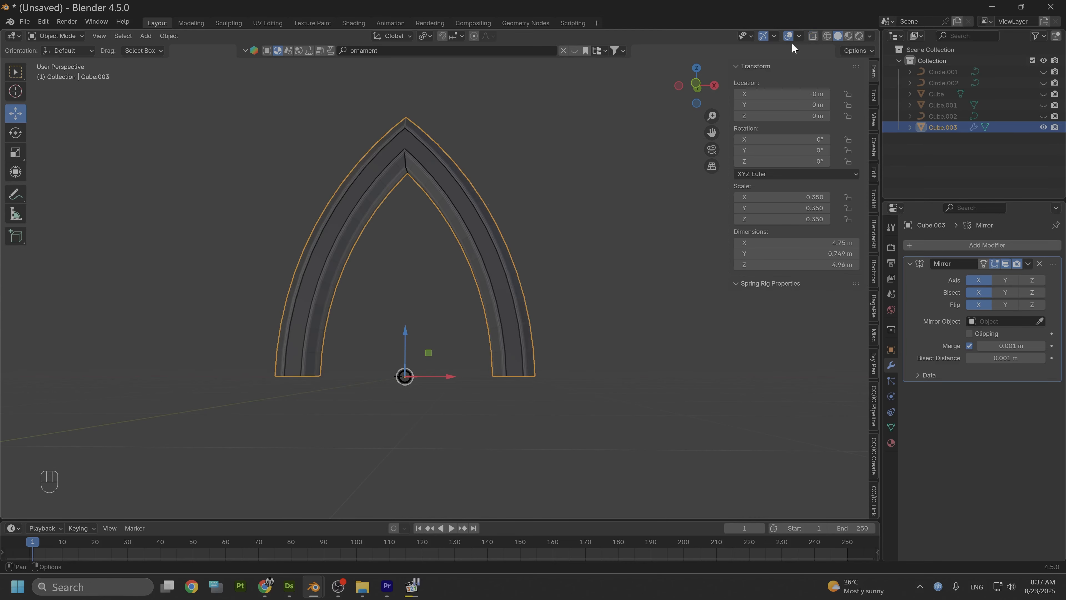
pyautogui.moveTo(562, 152); pyautogui.dragTo(531, 191, button='middle')
pyautogui.scroll(3, 546, 203)
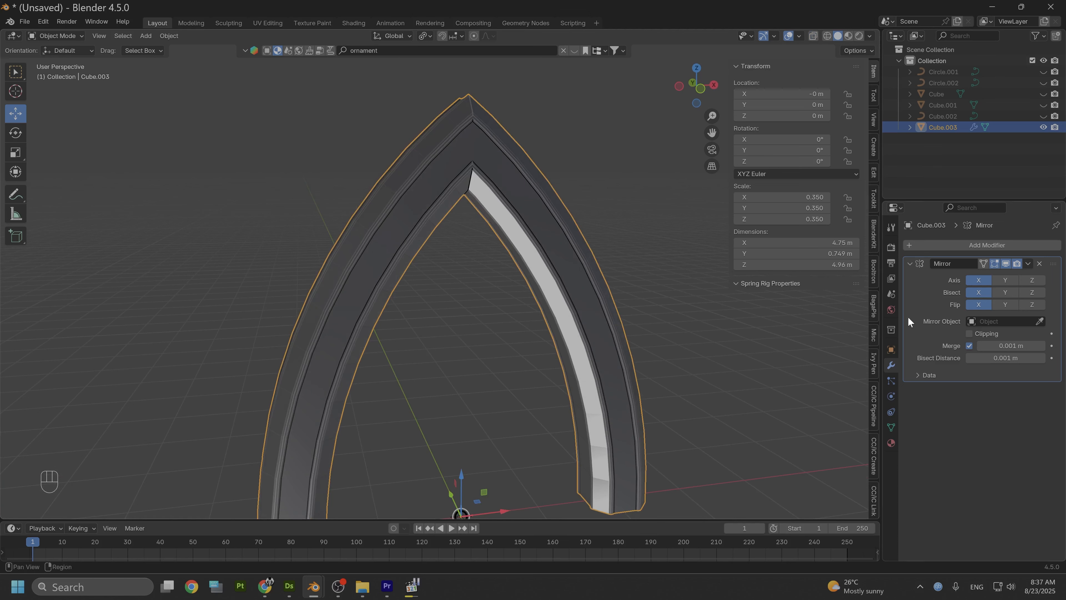
# Apply the Mirror modifier so both halves of the arch become real geometry.
pyautogui.click(1040, 263)
pyautogui.hotkey('ctrl', 'z')
pyautogui.click(1027, 263)
pyautogui.click(939, 275)
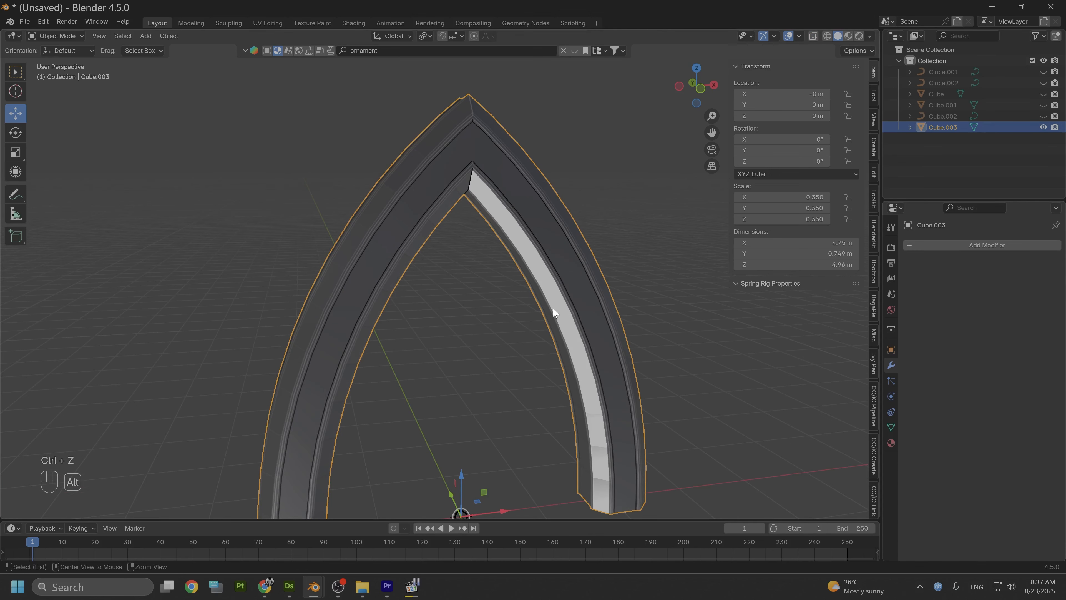
pyautogui.keyDown('alt'); pyautogui.moveTo(550, 302); pyautogui.dragTo(528, 278, button='middle'); pyautogui.keyUp('alt')
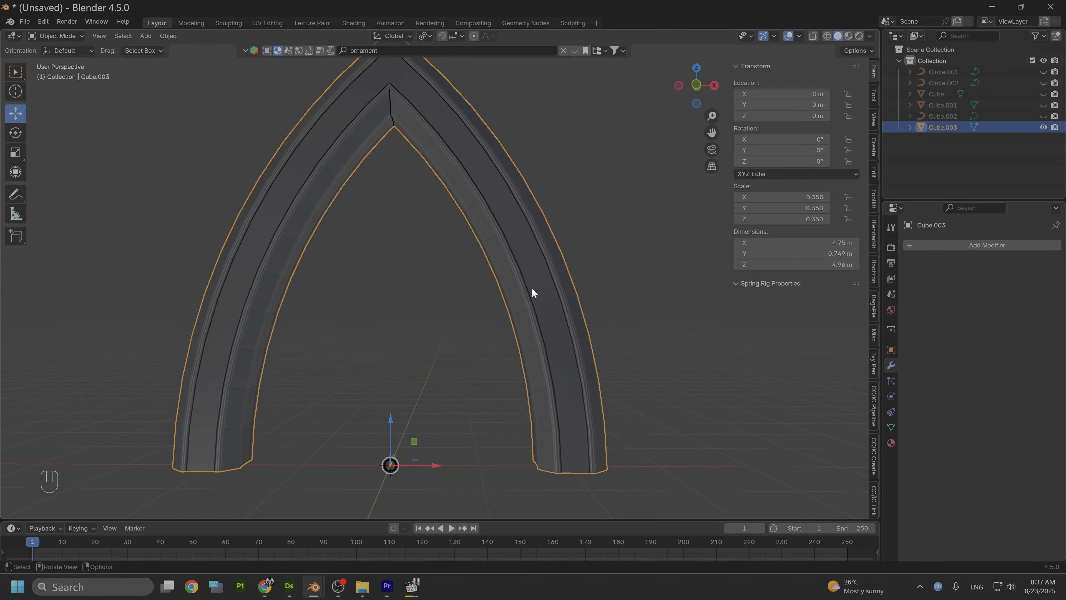
# In Edit Mode, extrude both bottom end faces of the arch about 2.56 m straight down in front view.
pyautogui.click(56, 36)
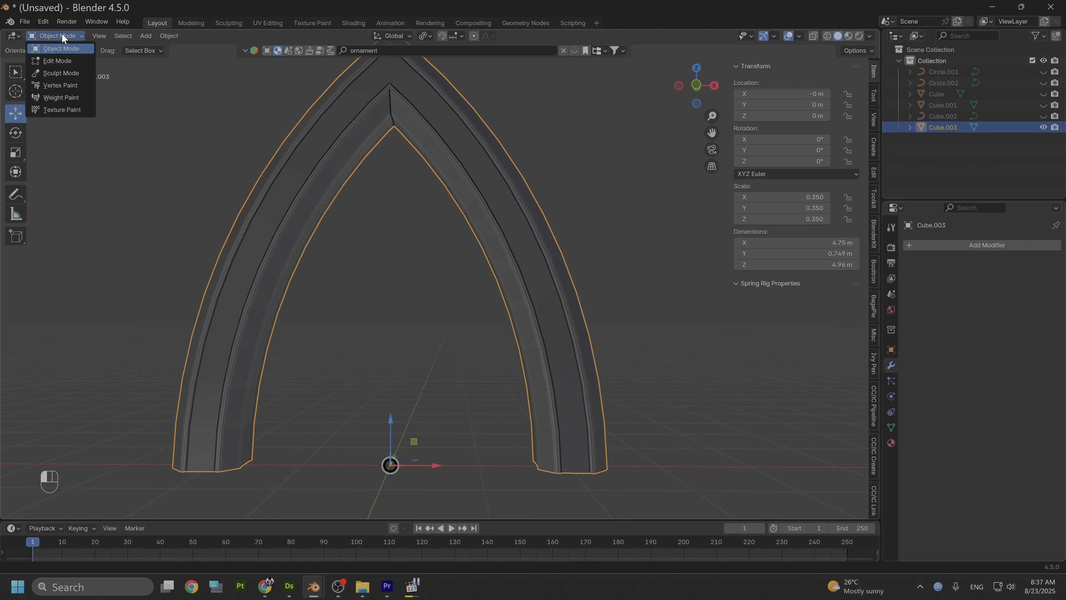
pyautogui.click(57, 61)
pyautogui.keyDown('alt'); pyautogui.moveTo(238, 233); pyautogui.dragTo(273, 294, button='middle'); pyautogui.keyUp('alt')
pyautogui.click(108, 36)
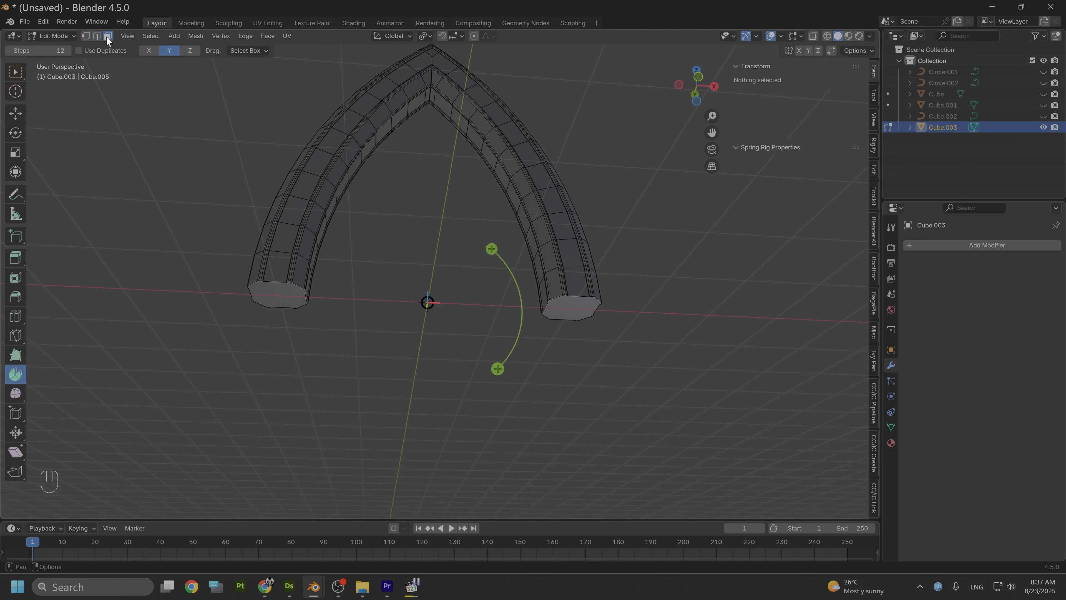
pyautogui.click(284, 299)
pyautogui.keyDown('shift'); pyautogui.click(583, 309); pyautogui.keyUp('shift')
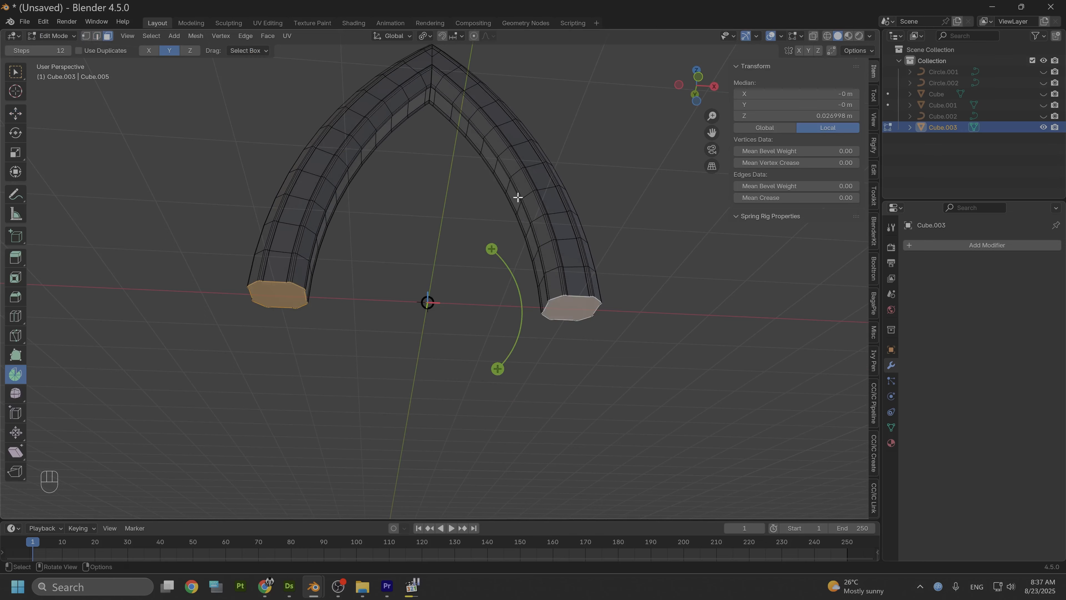
pyautogui.keyDown('alt'); pyautogui.moveTo(517, 198); pyautogui.dragTo(543, 236); pyautogui.keyUp('alt')
pyautogui.click(702, 91)
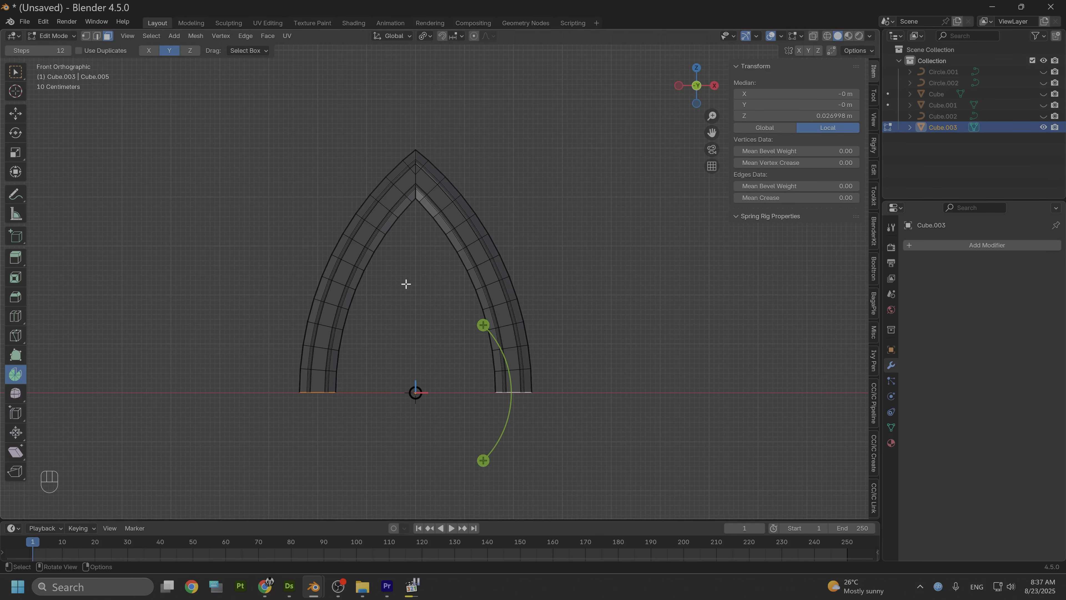
pyautogui.press('e')
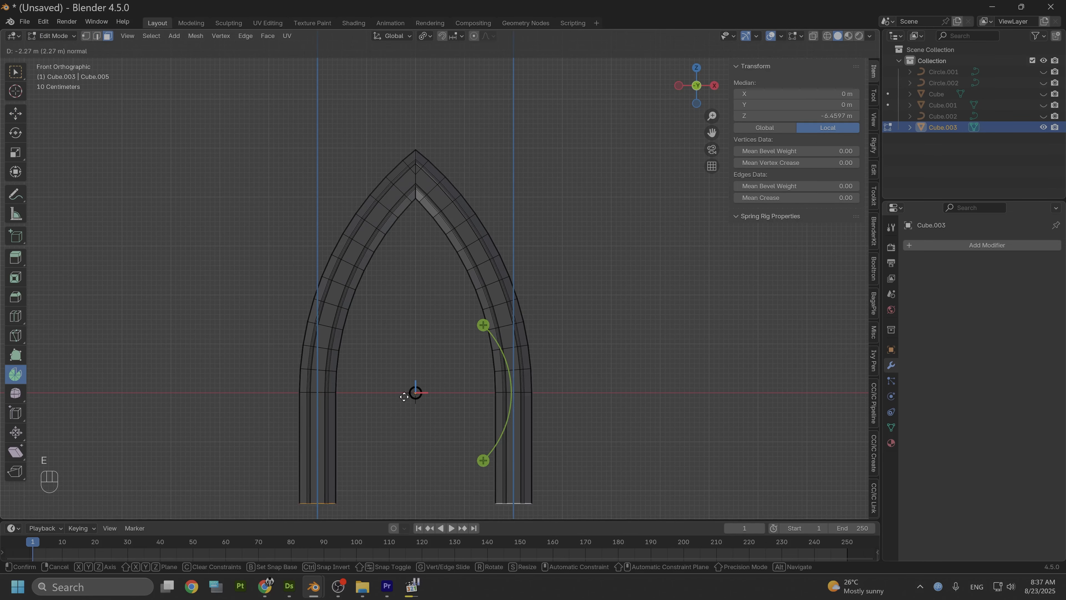
pyautogui.click(404, 409)
pyautogui.scroll(-6, 405, 406)
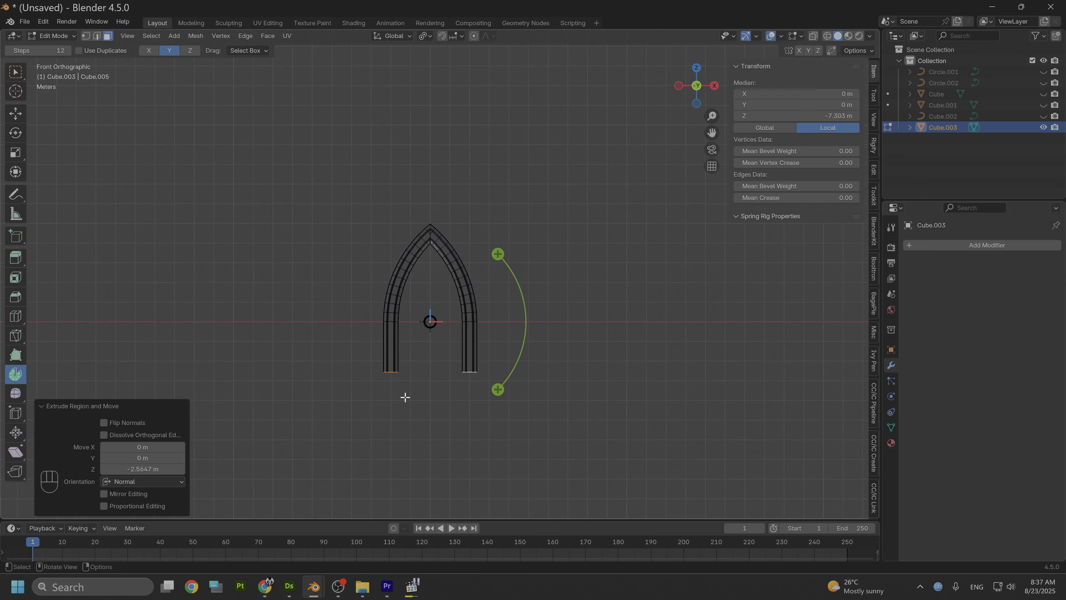
# Lengthen the arch legs by moving the two bottom end faces about 3.4 m further down along Z.
pyautogui.hotkey('shift', 'space')
pyautogui.click(358, 231)
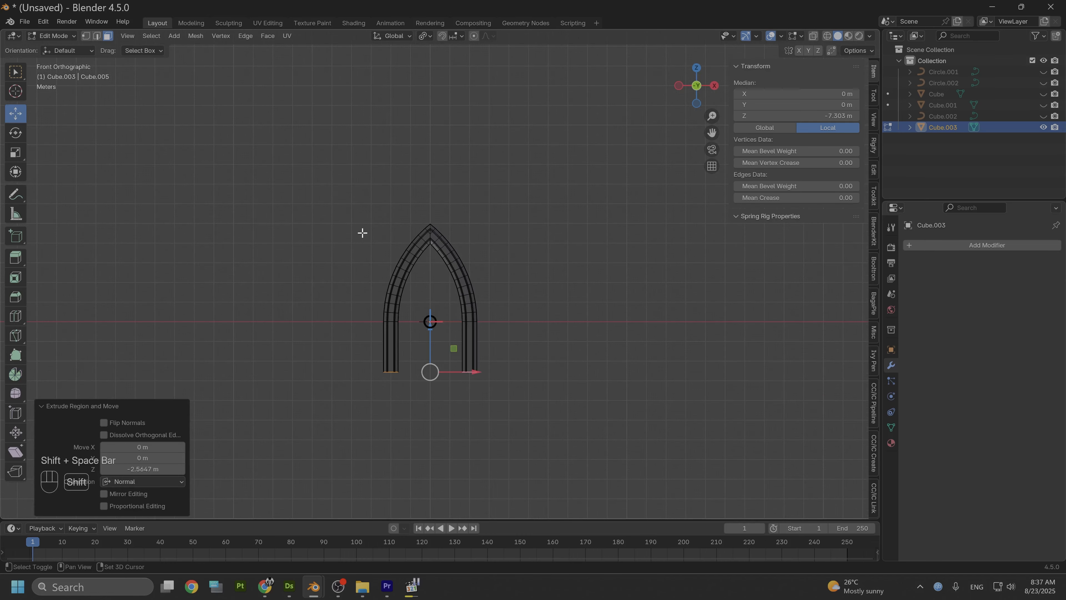
pyautogui.moveTo(431, 344); pyautogui.dragTo(429, 412)
pyautogui.scroll(4, 371, 354)
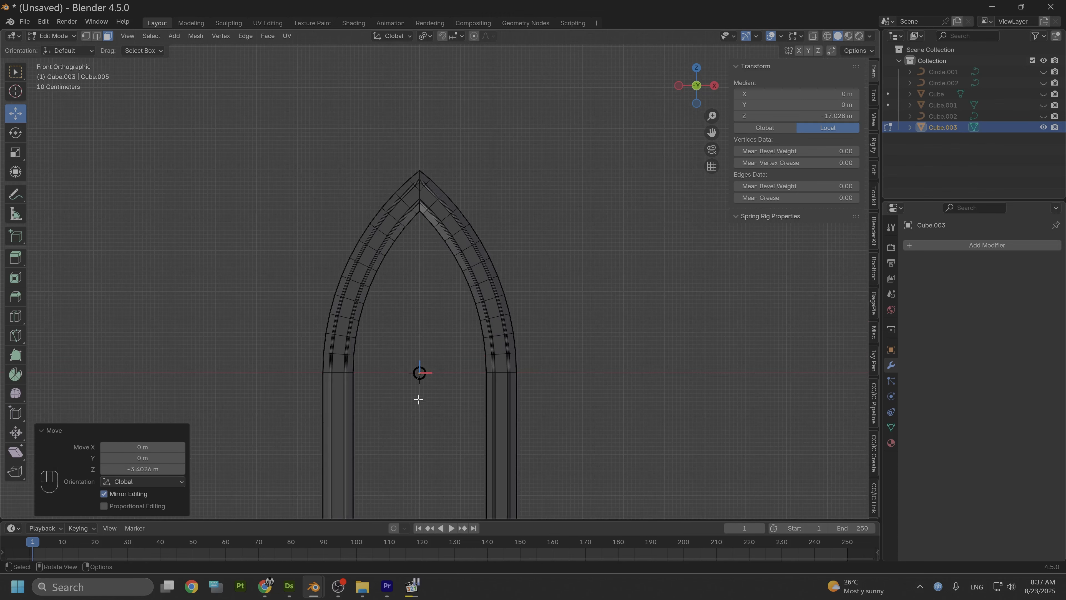
# Mark the outline edges of both bottom end faces as sharp and as seams.
pyautogui.keyDown('shift'); pyautogui.moveTo(413, 375); pyautogui.dragTo(398, 236, button='middle'); pyautogui.keyUp('shift')
pyautogui.scroll(1, 419, 416)
pyautogui.moveTo(403, 417); pyautogui.dragTo(399, 316, button='middle')
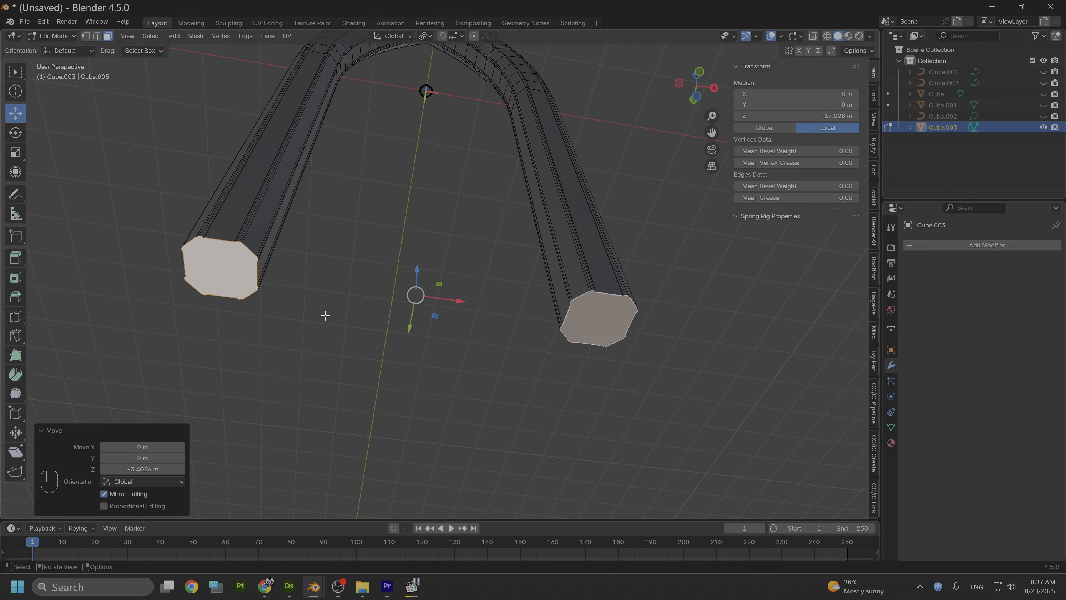
pyautogui.scroll(2, 326, 315)
pyautogui.rightClick(154, 241)
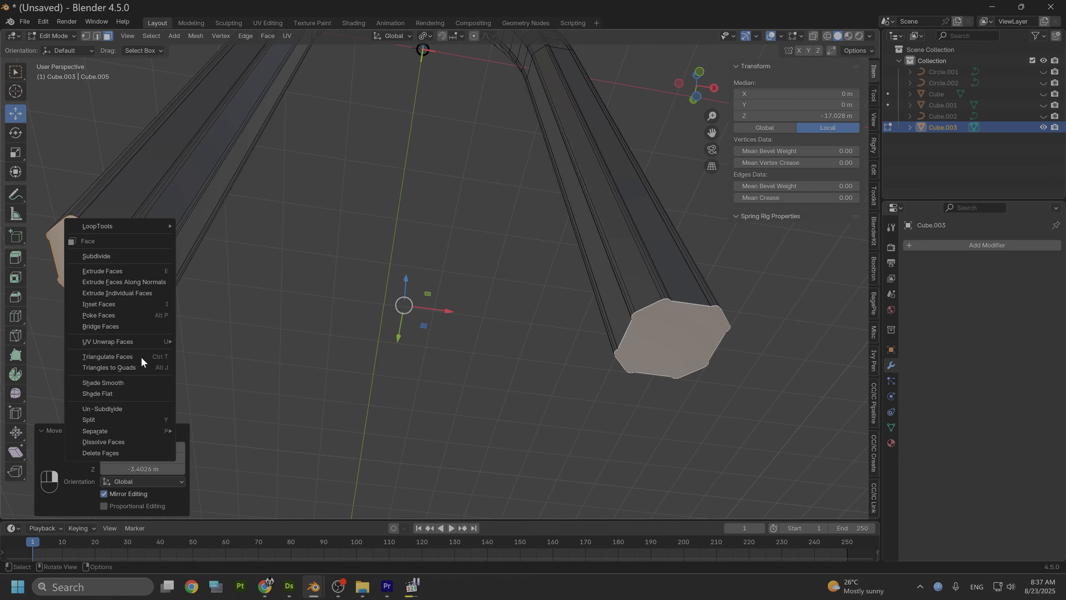
pyautogui.click(97, 36)
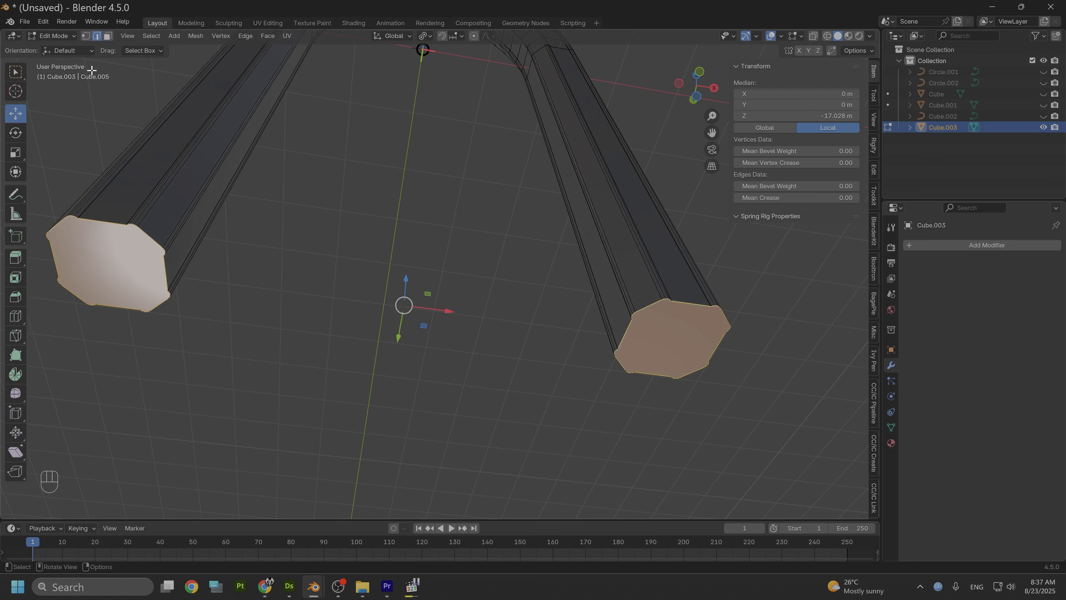
pyautogui.rightClick(149, 240)
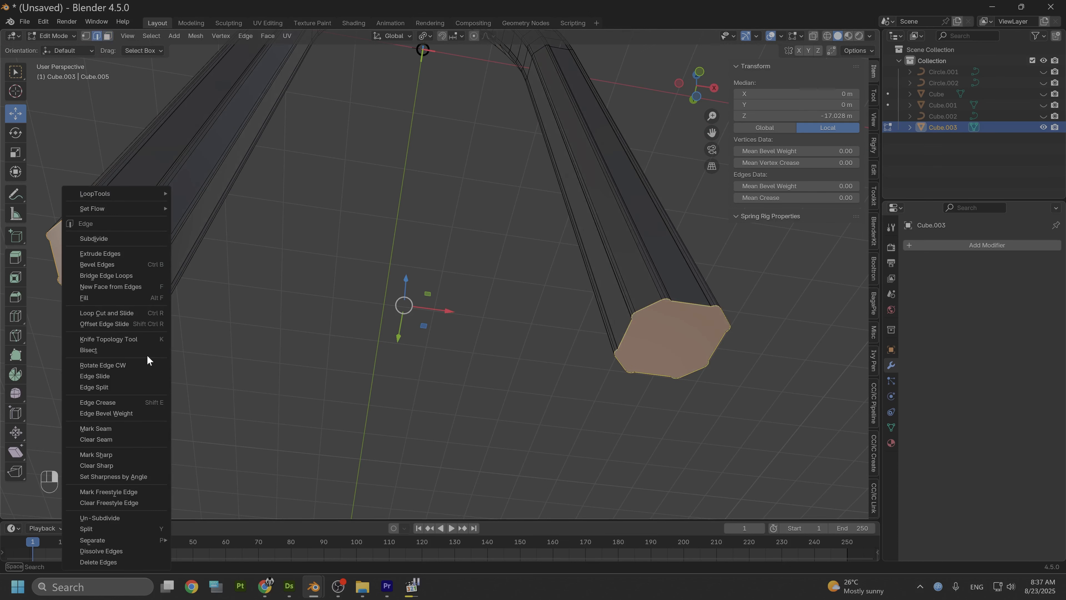
pyautogui.click(100, 455)
pyautogui.rightClick(142, 249)
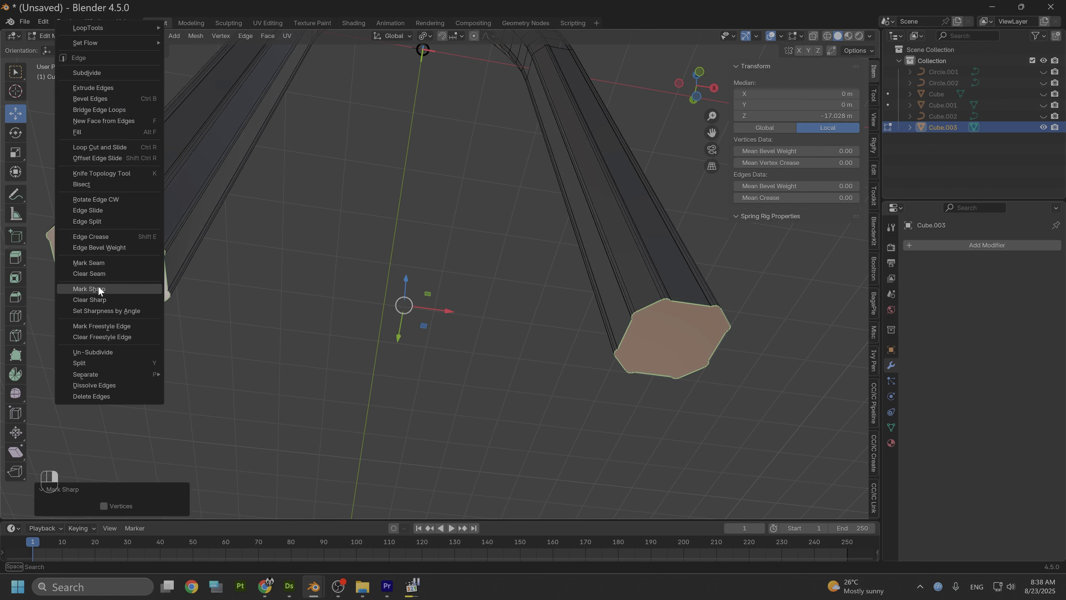
pyautogui.click(107, 264)
# Select the lengthwise corner edge loops around both arch legs and mark them as sharp and as seams.
pyautogui.keyDown('alt'); pyautogui.moveTo(165, 256); pyautogui.dragTo(199, 296); pyautogui.keyUp('alt')
pyautogui.keyDown('alt'); pyautogui.moveTo(336, 374); pyautogui.dragTo(410, 307); pyautogui.keyUp('alt')
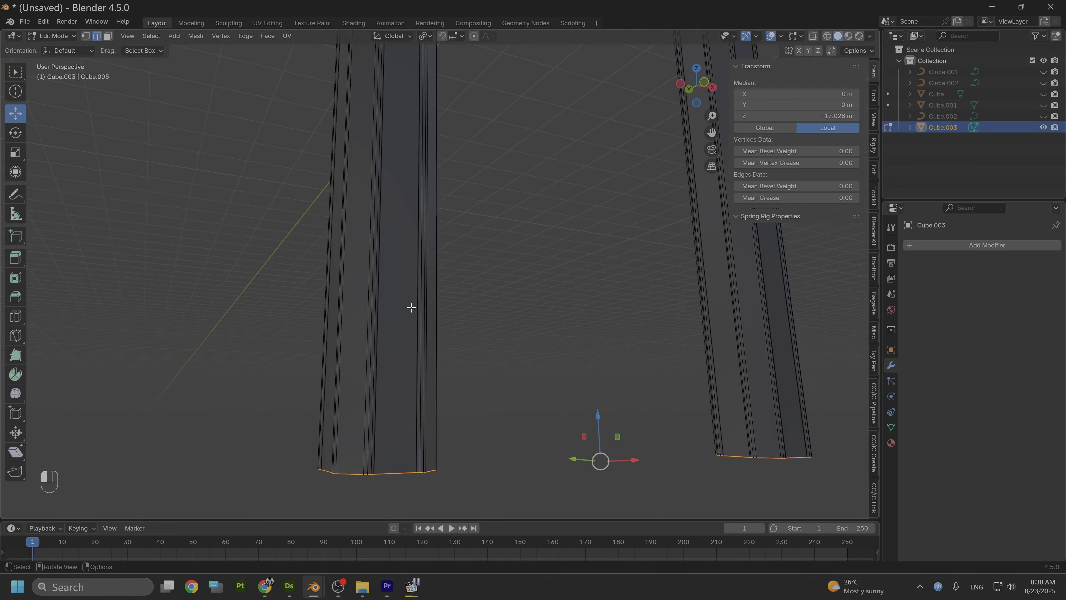
pyautogui.click(411, 308)
pyautogui.keyDown('alt'); pyautogui.keyDown('shift'); pyautogui.click(411, 308); pyautogui.keyUp('shift'); pyautogui.keyUp('alt')
pyautogui.keyDown('alt'); pyautogui.moveTo(490, 317); pyautogui.dragTo(450, 323); pyautogui.keyUp('alt')
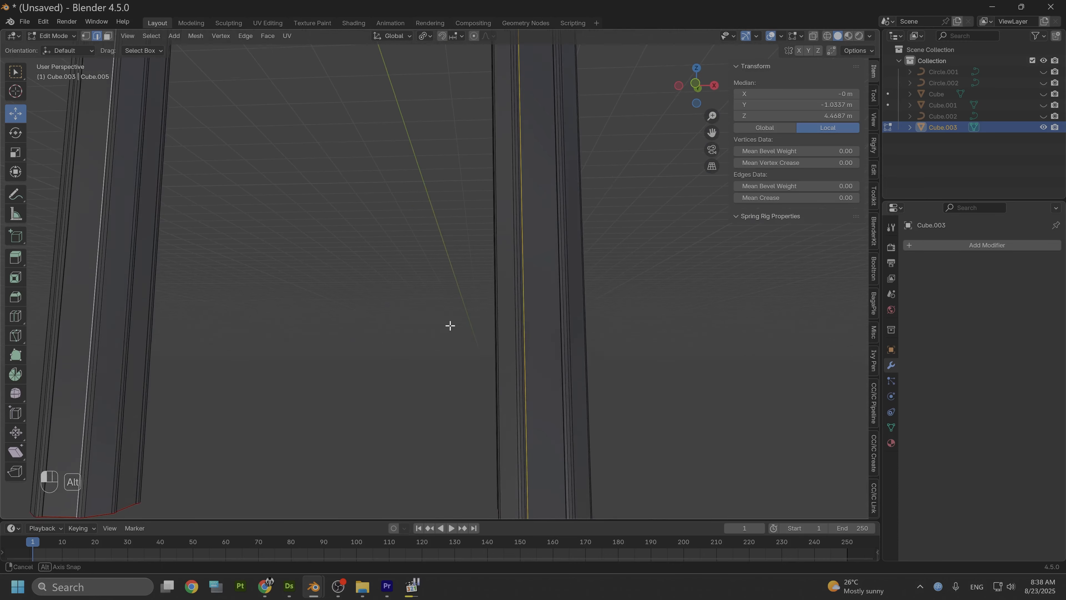
pyautogui.keyDown('alt'); pyautogui.keyDown('shift'); pyautogui.click(60, 364); pyautogui.keyUp('shift'); pyautogui.keyUp('alt')
pyautogui.keyDown('alt'); pyautogui.moveTo(64, 364); pyautogui.dragTo(274, 364); pyautogui.keyUp('alt')
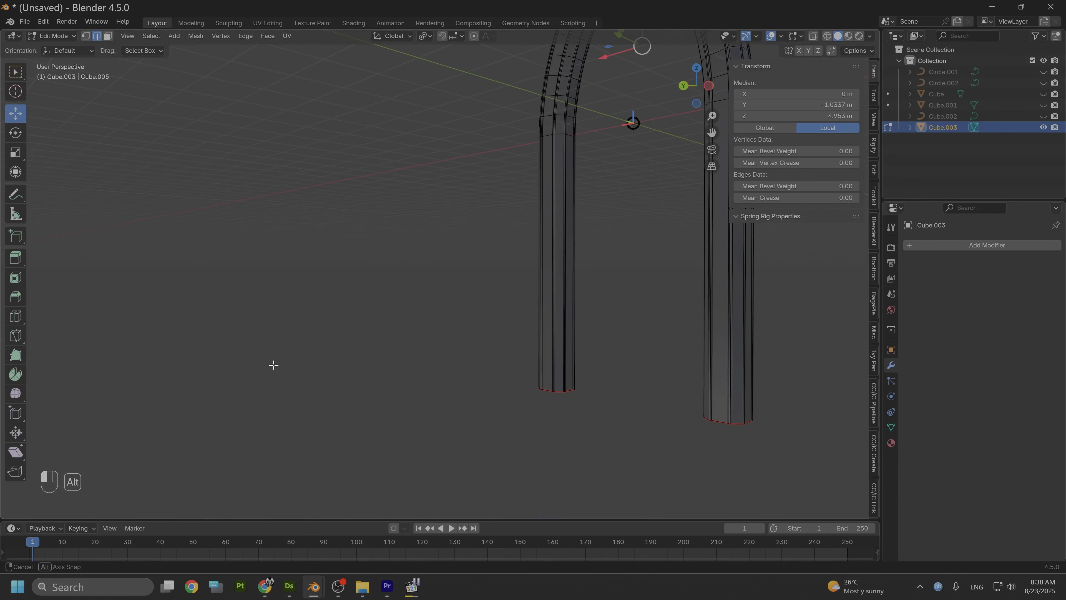
pyautogui.scroll(-1, 521, 325)
pyautogui.keyDown('alt'); pyautogui.moveTo(521, 324); pyautogui.dragTo(481, 367); pyautogui.keyUp('alt')
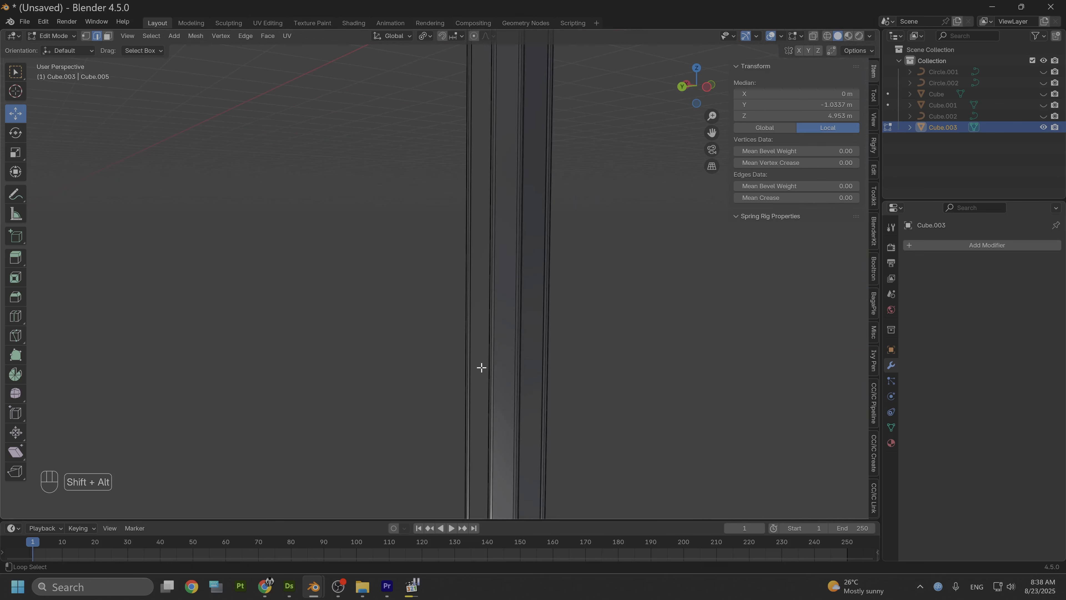
pyautogui.keyDown('alt'); pyautogui.keyDown('shift'); pyautogui.click(476, 357); pyautogui.keyUp('shift'); pyautogui.keyUp('alt')
pyautogui.moveTo(588, 409); pyautogui.dragTo(697, 410, button='middle')
pyautogui.keyDown('alt'); pyautogui.keyDown('shift'); pyautogui.click(672, 401); pyautogui.keyUp('shift'); pyautogui.keyUp('alt')
pyautogui.keyDown('alt'); pyautogui.moveTo(746, 409); pyautogui.dragTo(672, 392); pyautogui.keyUp('alt')
pyautogui.keyDown('alt'); pyautogui.keyDown('shift'); pyautogui.click(672, 392); pyautogui.keyUp('shift'); pyautogui.keyUp('alt')
pyautogui.moveTo(667, 388); pyautogui.dragTo(567, 405, button='middle')
pyautogui.keyDown('alt'); pyautogui.keyDown('shift'); pyautogui.click(536, 401); pyautogui.keyUp('shift'); pyautogui.keyUp('alt')
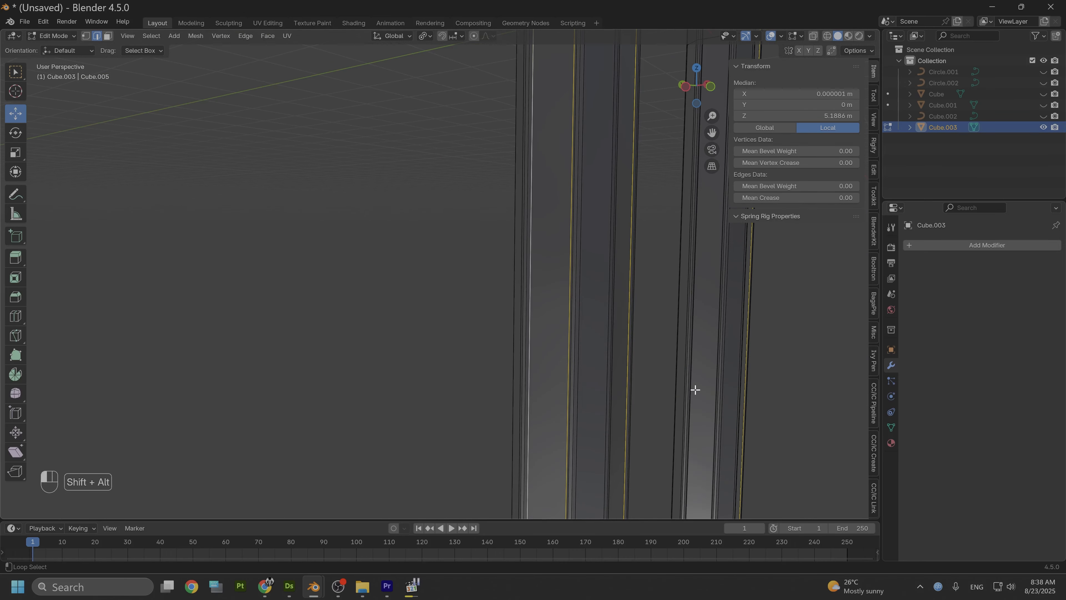
pyautogui.keyDown('alt'); pyautogui.keyDown('shift'); pyautogui.click(694, 391); pyautogui.keyUp('shift'); pyautogui.keyUp('alt')
pyautogui.keyDown('alt'); pyautogui.moveTo(686, 408); pyautogui.dragTo(416, 373); pyautogui.keyUp('alt')
pyautogui.keyDown('alt'); pyautogui.keyDown('shift'); pyautogui.click(438, 333); pyautogui.keyUp('shift'); pyautogui.keyUp('alt')
pyautogui.rightClick(416, 373)
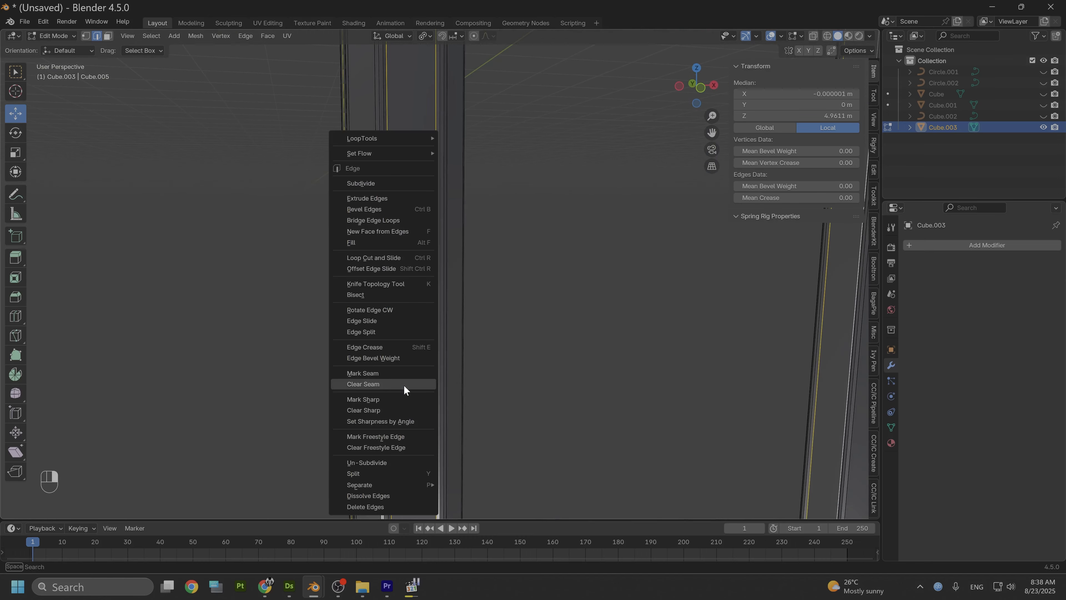
pyautogui.click(374, 398)
pyautogui.rightClick(385, 374)
pyautogui.click(345, 346)
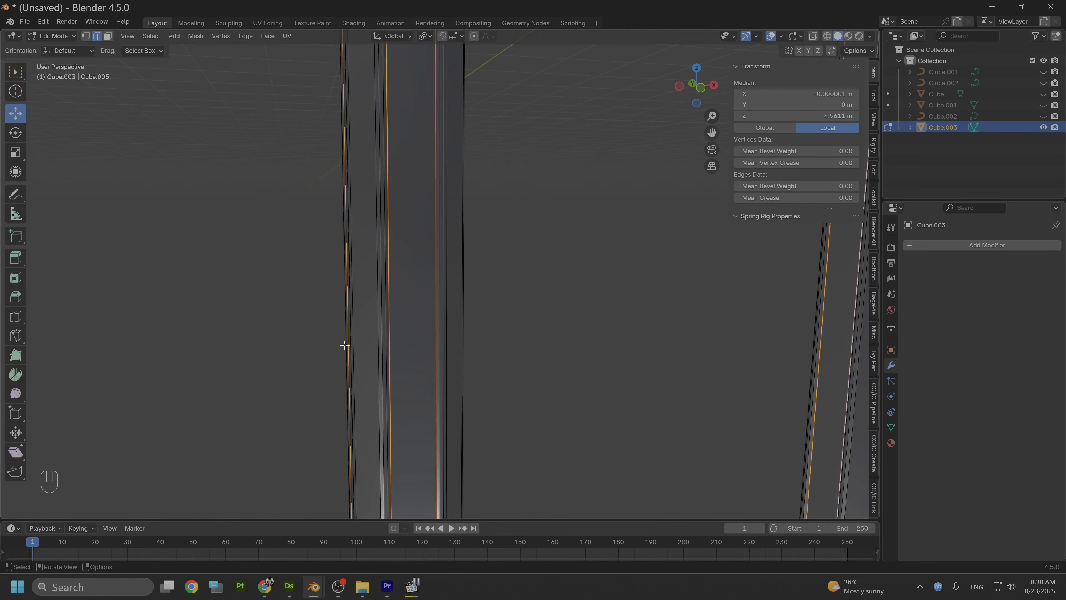
# Select the centre edge loop at the arch's apex and mark it as a seam and as sharp.
pyautogui.keyDown('alt'); pyautogui.moveTo(564, 305); pyautogui.dragTo(484, 357, button='middle'); pyautogui.keyUp('alt')
pyautogui.scroll(-6, 484, 357)
pyautogui.keyDown('alt'); pyautogui.moveTo(509, 154); pyautogui.dragTo(357, 372, button='middle'); pyautogui.keyUp('alt')
pyautogui.scroll(7, 502, 305)
pyautogui.scroll(2, 356, 307)
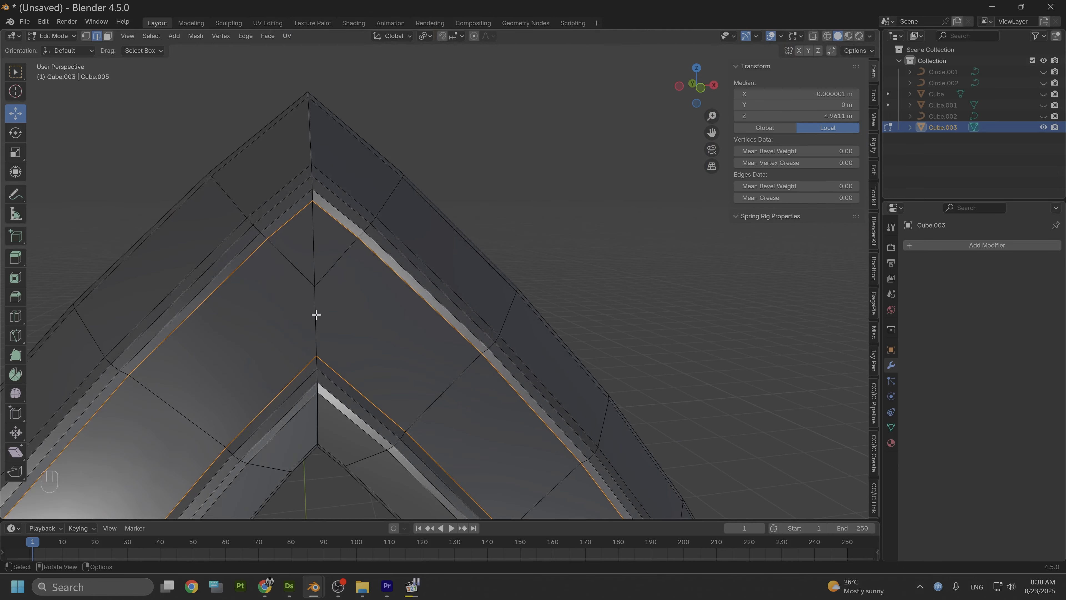
pyautogui.click(309, 315)
pyautogui.keyDown('alt'); pyautogui.keyDown('shift'); pyautogui.click(309, 316); pyautogui.keyUp('shift'); pyautogui.keyUp('alt')
pyautogui.keyDown('alt'); pyautogui.keyDown('shift'); pyautogui.click(310, 315); pyautogui.keyUp('shift'); pyautogui.keyUp('alt')
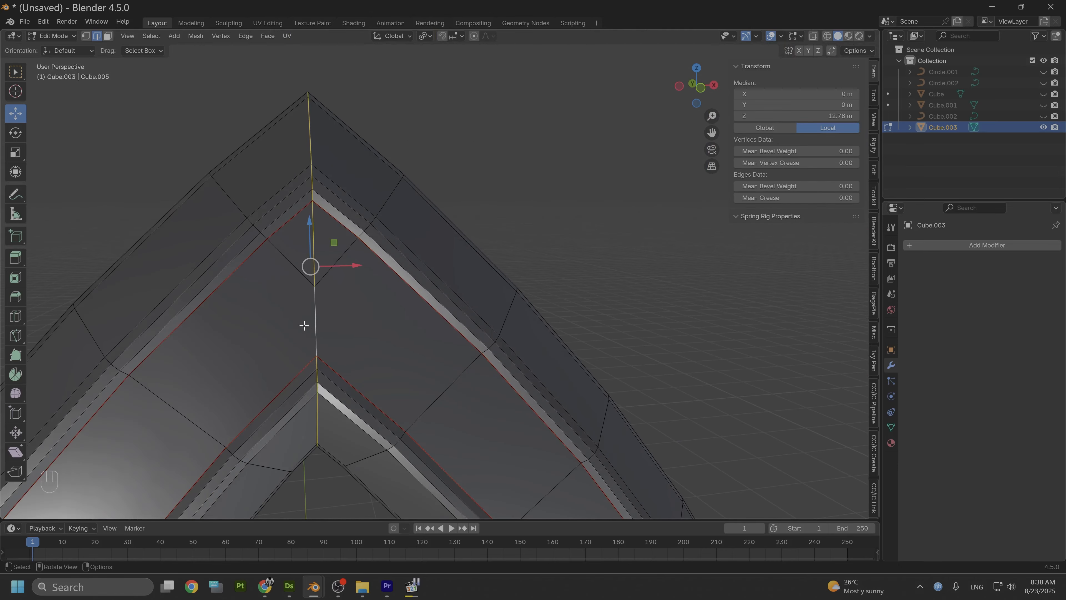
pyautogui.keyDown('alt'); pyautogui.moveTo(302, 327); pyautogui.dragTo(313, 352); pyautogui.keyUp('alt')
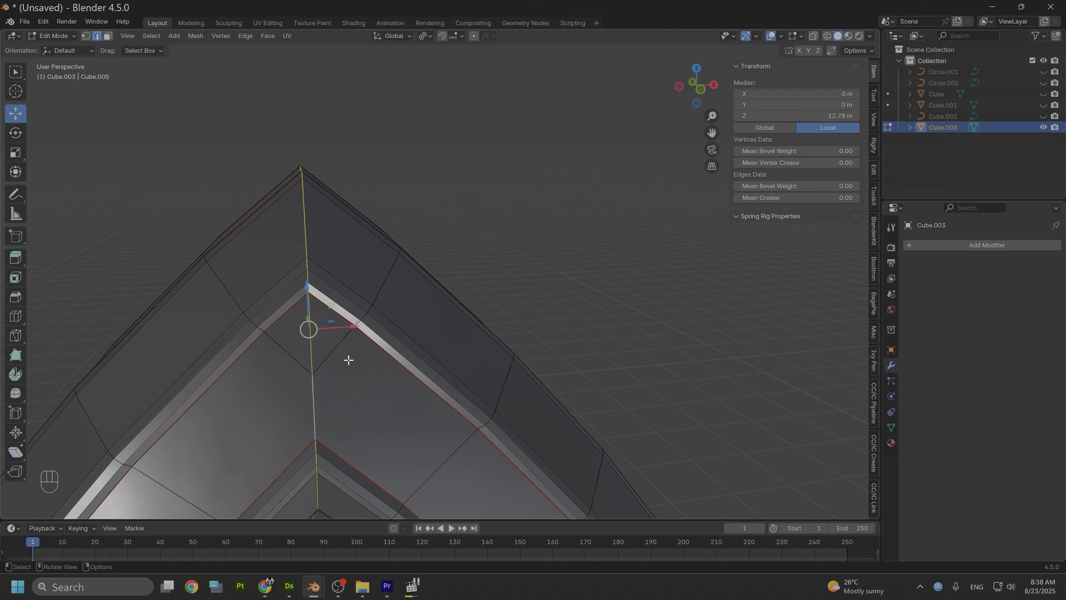
pyautogui.rightClick(296, 406)
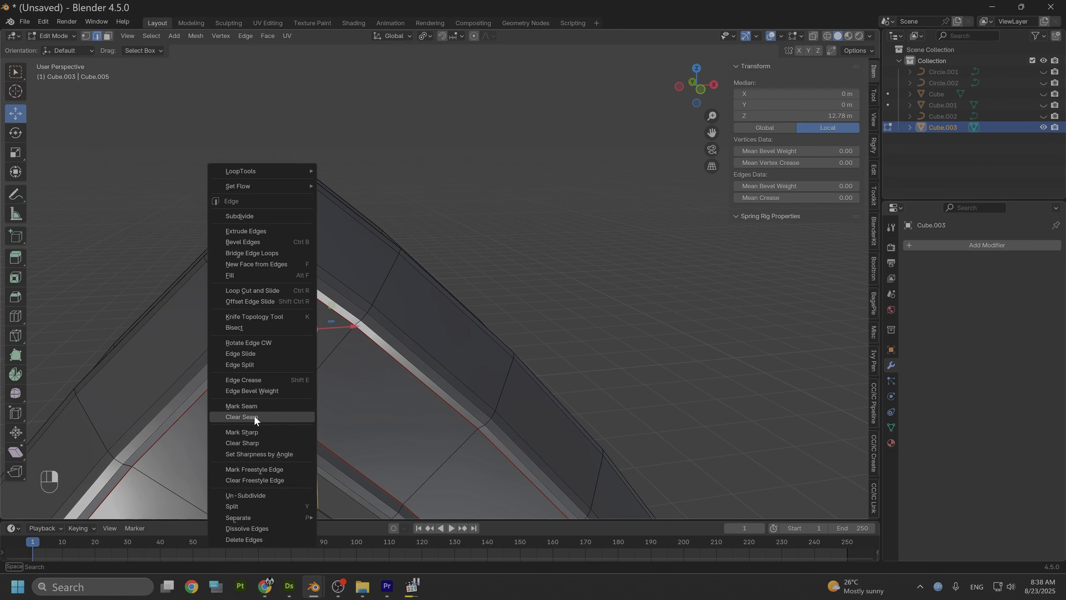
pyautogui.click(251, 406)
pyautogui.rightClick(299, 380)
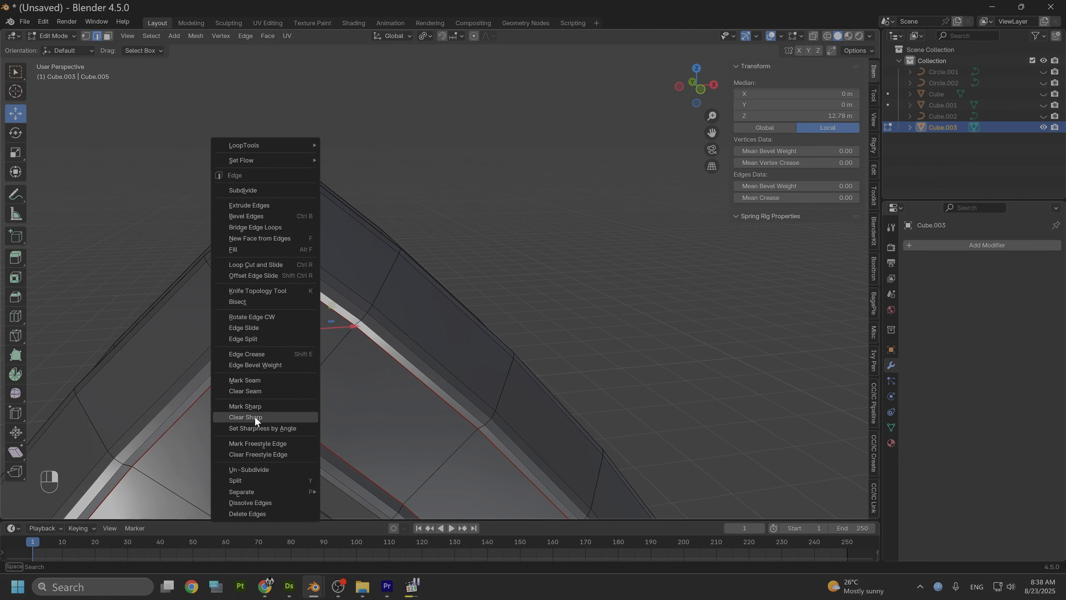
pyautogui.click(253, 406)
# Return to Object Mode and apply Shade Smooth to the arch.
pyautogui.scroll(-5, 257, 406)
pyautogui.keyDown('alt'); pyautogui.keyDown('shift'); pyautogui.moveTo(399, 421); pyautogui.dragTo(363, 223); pyautogui.keyUp('shift'); pyautogui.keyUp('alt')
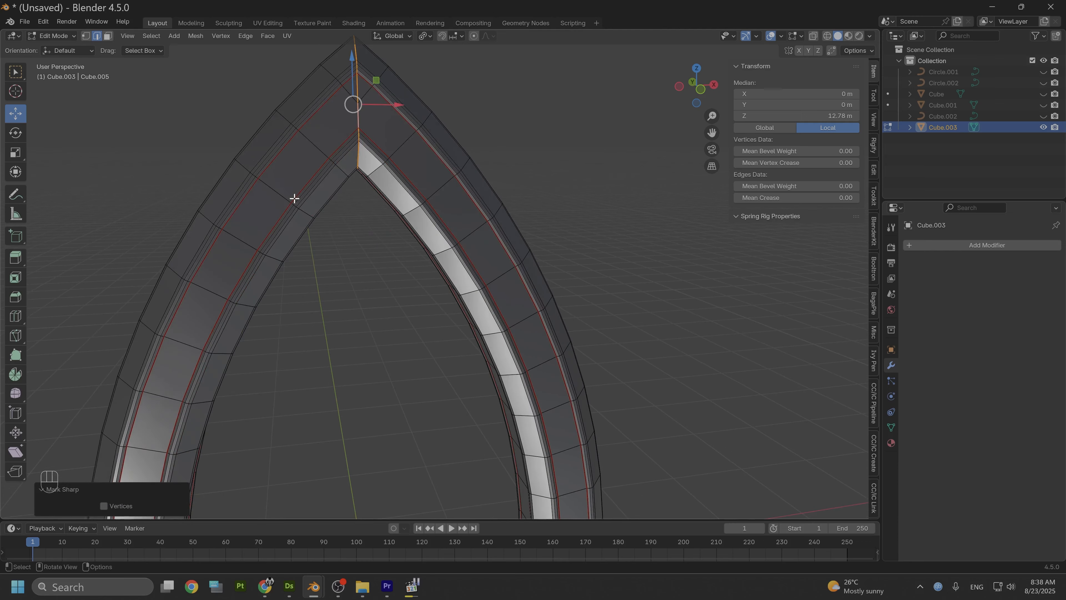
pyautogui.click(70, 38)
pyautogui.click(58, 48)
pyautogui.scroll(-3, 294, 194)
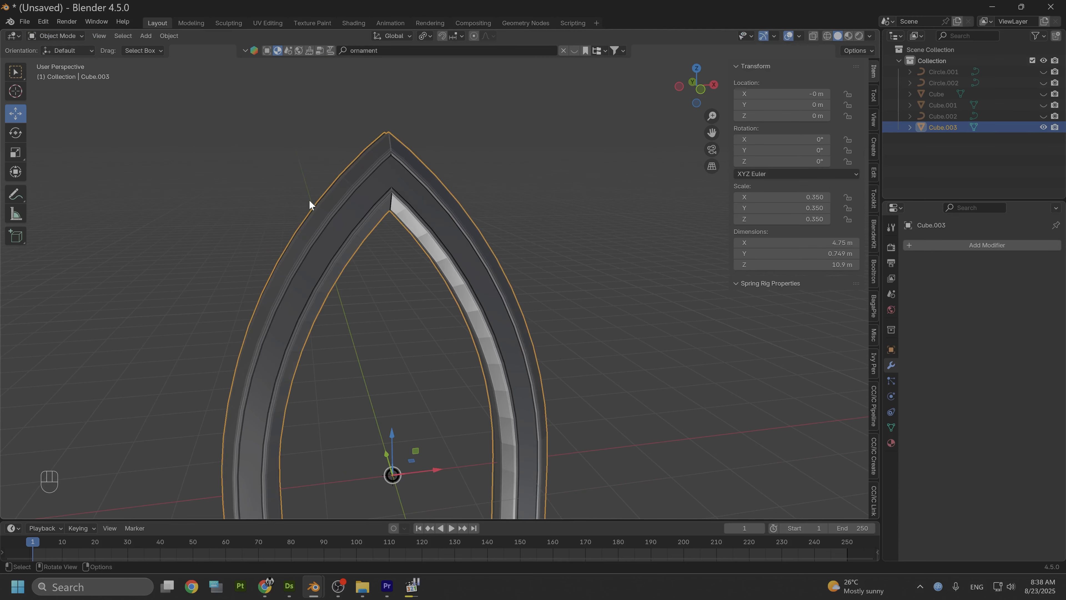
pyautogui.click(169, 36)
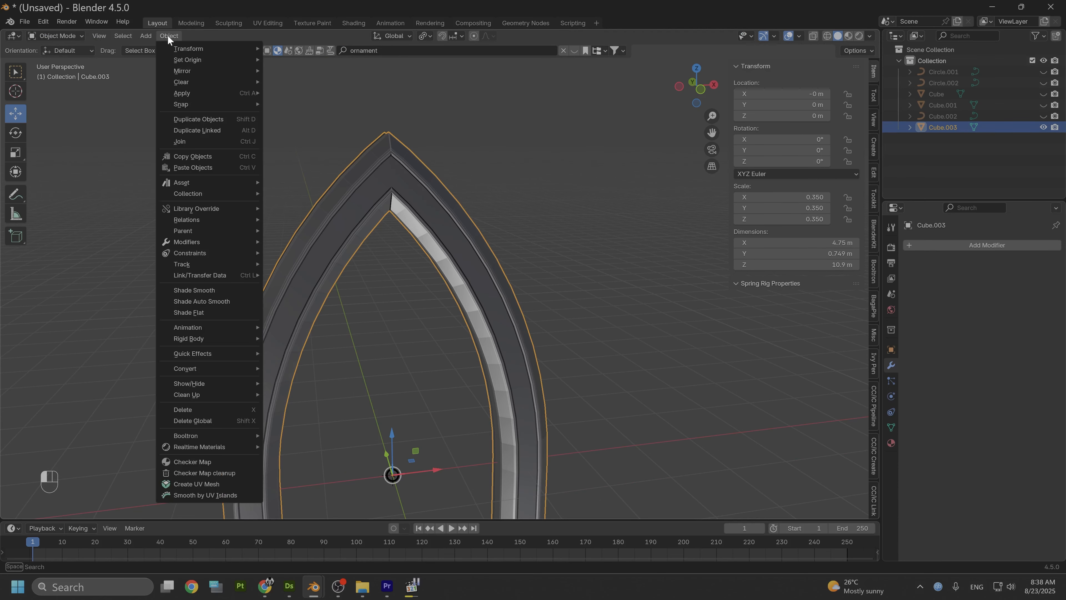
pyautogui.click(198, 290)
# Raise the arch along Z to about 5.96 m so its legs stand on the ground line.
pyautogui.moveTo(395, 303); pyautogui.dragTo(365, 238, button='middle')
pyautogui.moveTo(376, 313); pyautogui.dragTo(404, 183)
pyautogui.scroll(-3, 393, 274)
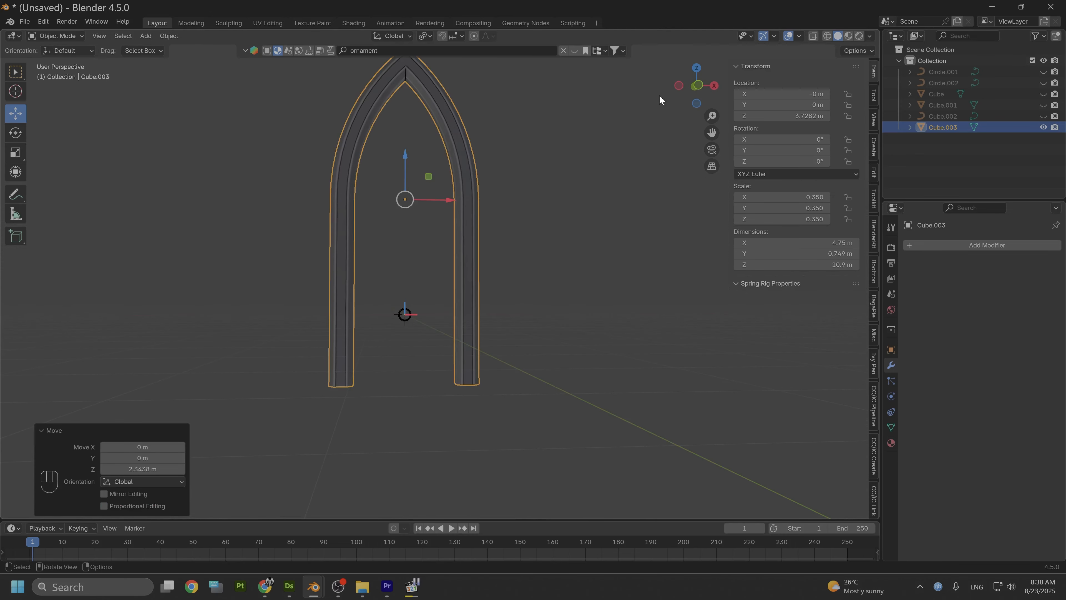
pyautogui.click(713, 87)
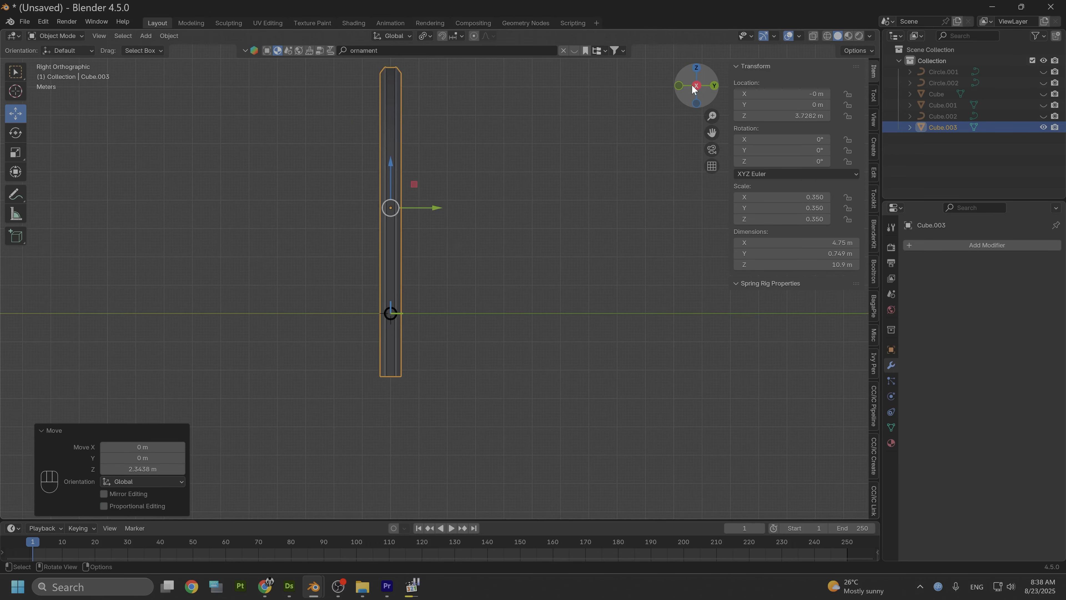
pyautogui.click(714, 87)
pyautogui.click(697, 86)
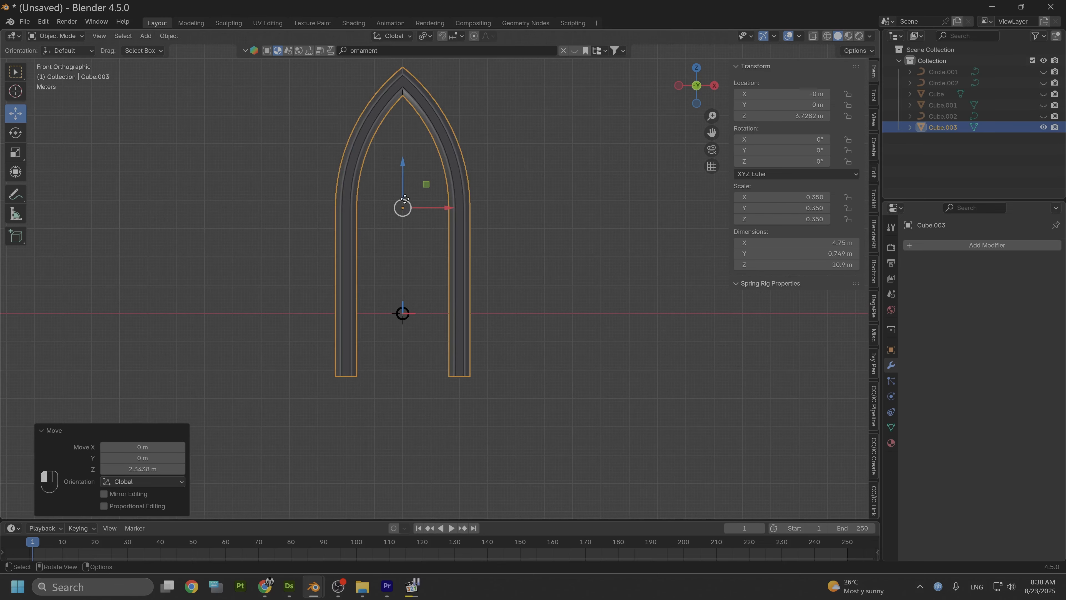
pyautogui.moveTo(405, 198); pyautogui.dragTo(376, 312)
pyautogui.hotkey('ctrl', 'z')
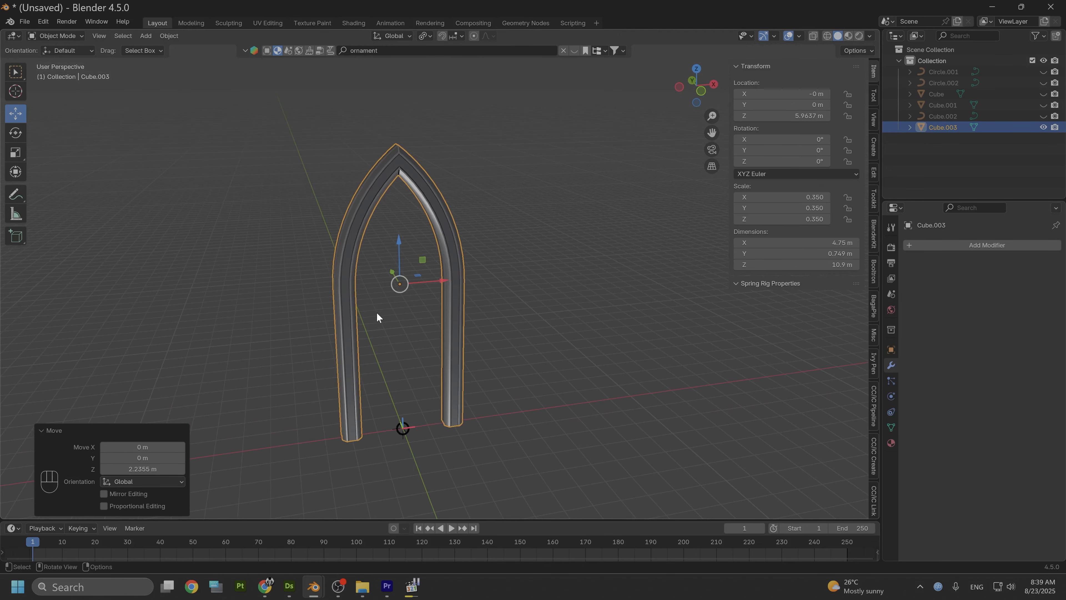
pyautogui.scroll(4, 372, 307)
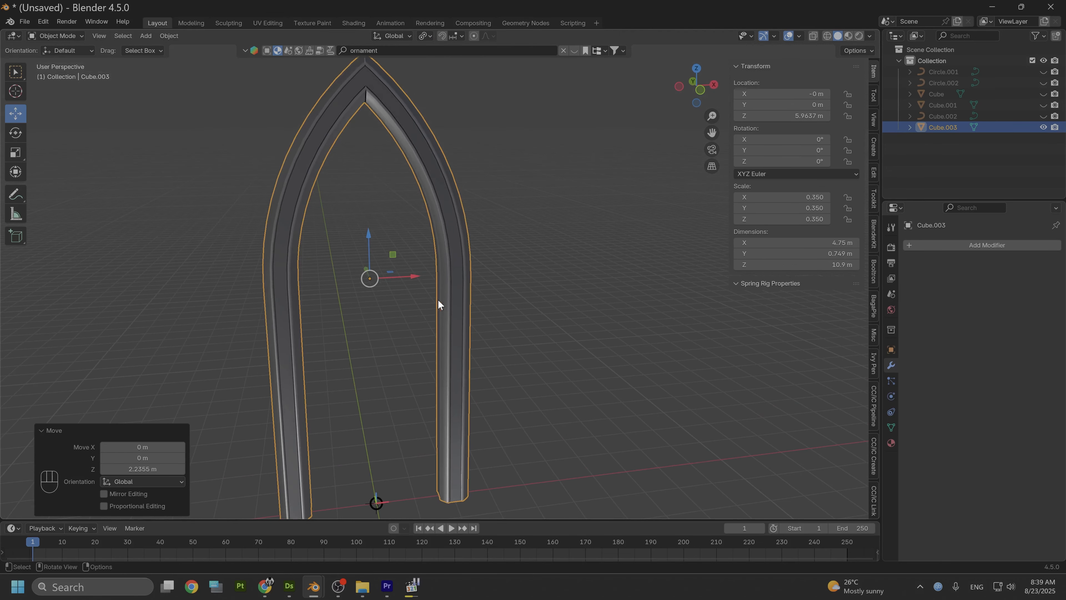
pyautogui.scroll(2, 410, 301)
pyautogui.scroll(-2, 521, 282)
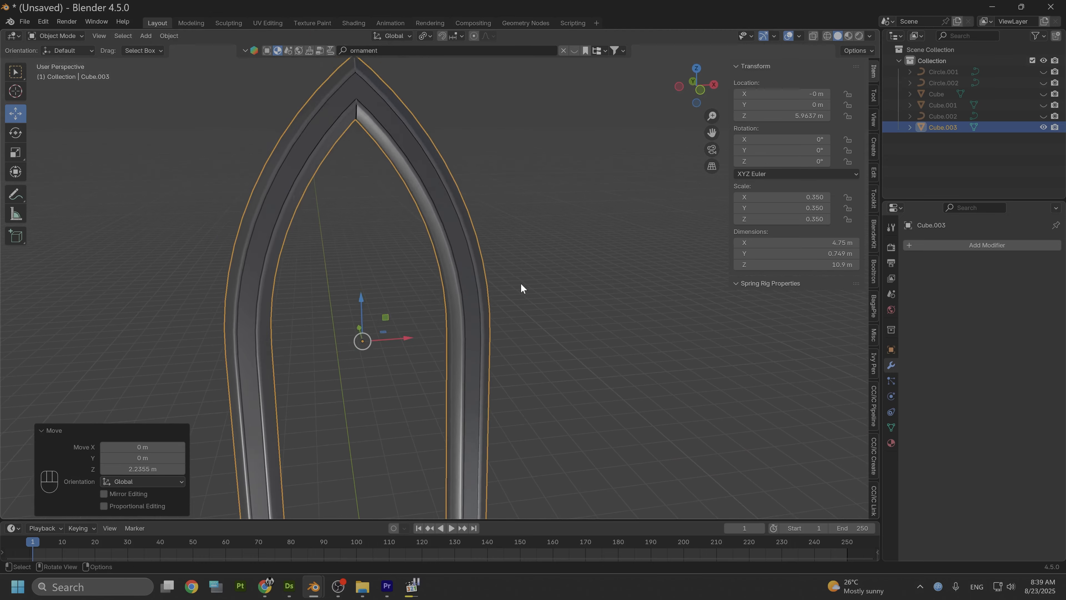
pyautogui.moveTo(523, 288)
pyautogui.keyDown('alt'); pyautogui.mouseDown()
pyautogui.moveTo(550, 292)
pyautogui.moveTo(522, 275)
pyautogui.moveTo(516, 290)
pyautogui.moveTo(529, 291)
pyautogui.moveTo(502, 273)
pyautogui.moveTo(418, 277)
pyautogui.moveTo(519, 292)
pyautogui.mouseUp(); pyautogui.keyUp('alt')
pyautogui.click(494, 290)
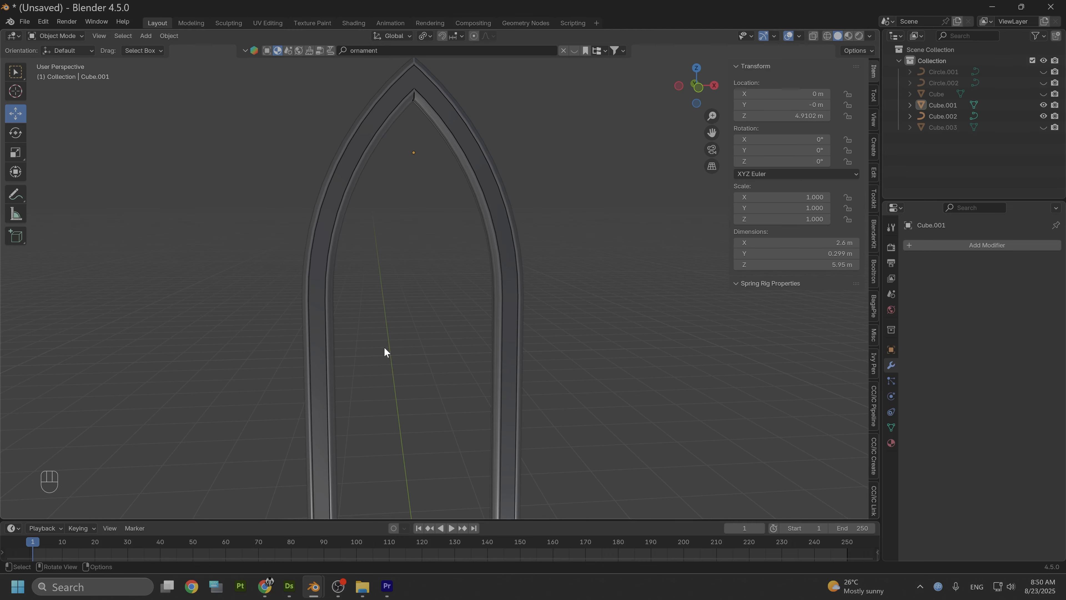
# In Edit Mode, select the bottom end face of the arch's left leg and duplicate it in place.
pyautogui.click(54, 37)
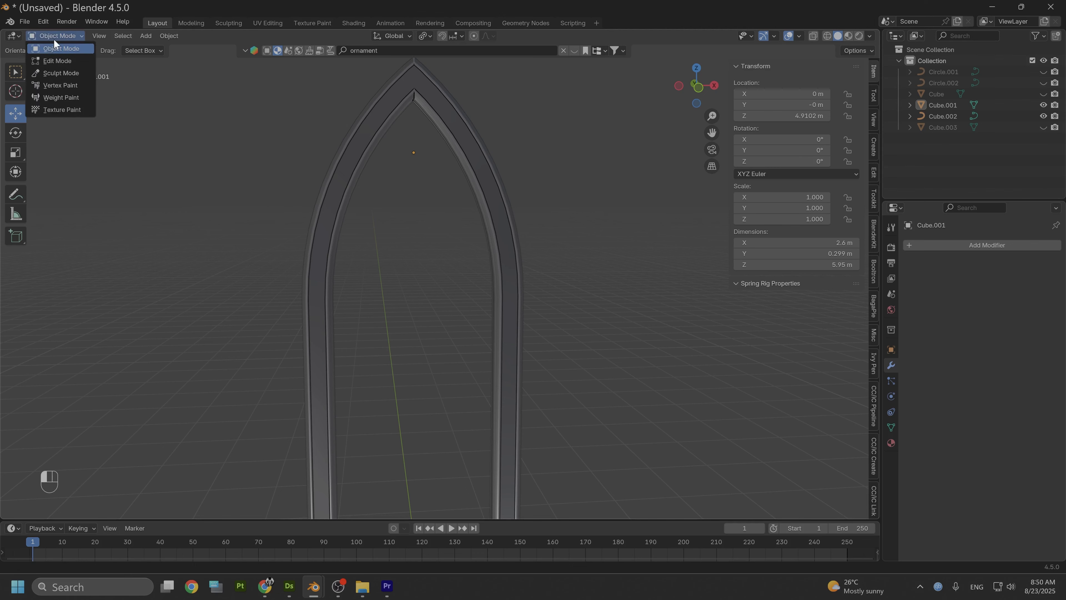
pyautogui.click(48, 61)
pyautogui.keyDown('alt'); pyautogui.moveTo(262, 260); pyautogui.dragTo(314, 247); pyautogui.keyUp('alt')
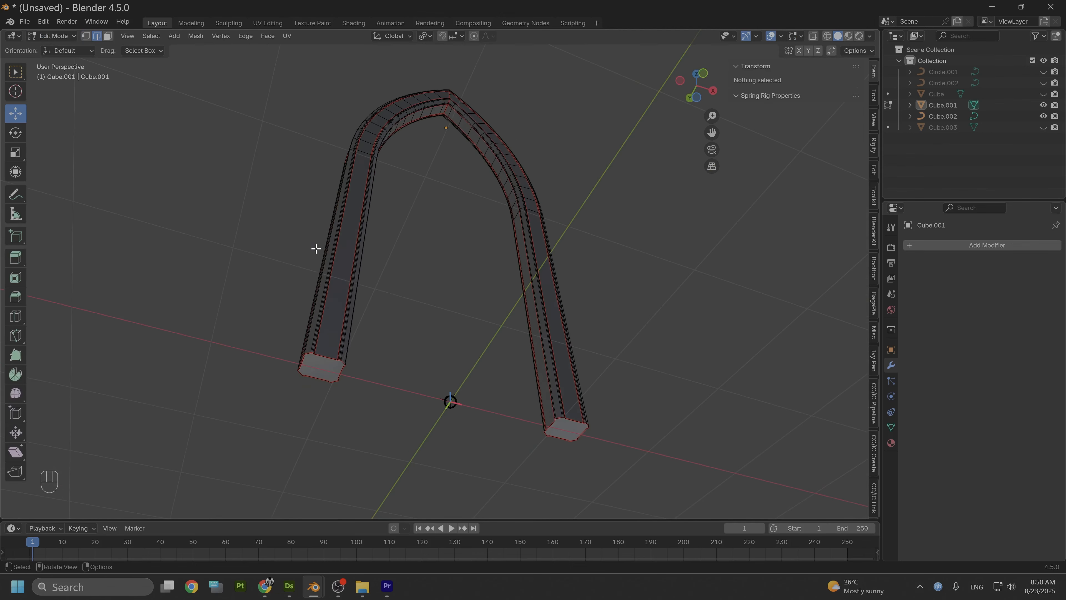
pyautogui.scroll(5, 327, 319)
pyautogui.keyDown('alt'); pyautogui.moveTo(327, 320); pyautogui.dragTo(423, 261, button='middle'); pyautogui.keyUp('alt')
pyautogui.keyDown('alt'); pyautogui.moveTo(419, 389); pyautogui.dragTo(424, 296); pyautogui.keyUp('alt')
pyautogui.keyDown('alt'); pyautogui.moveTo(476, 160); pyautogui.dragTo(481, 255); pyautogui.keyUp('alt')
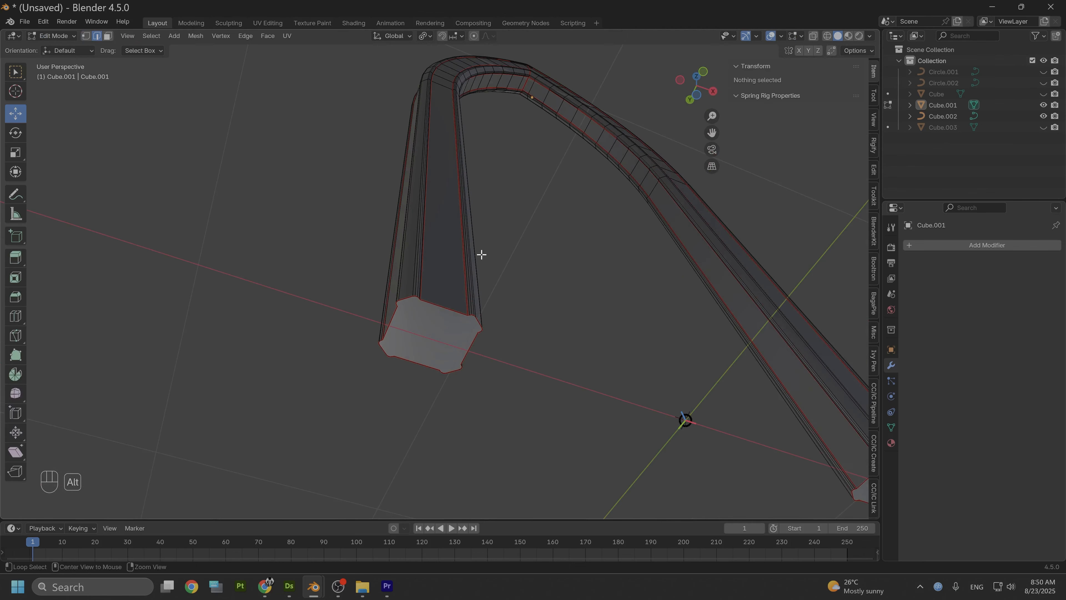
pyautogui.click(431, 325)
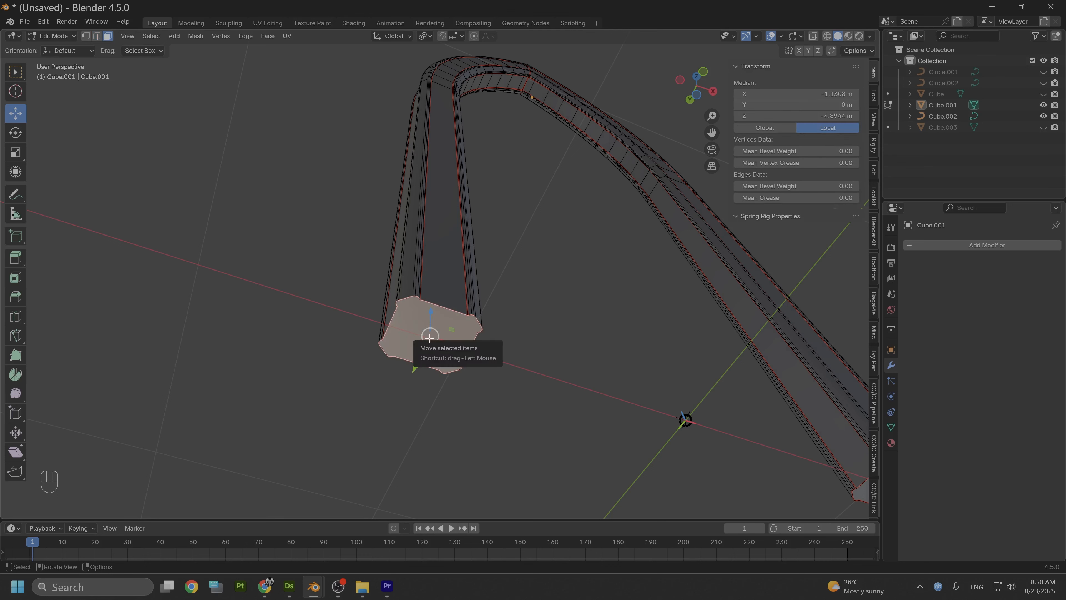
pyautogui.press('shift')
pyautogui.hotkey('shift', 'd')
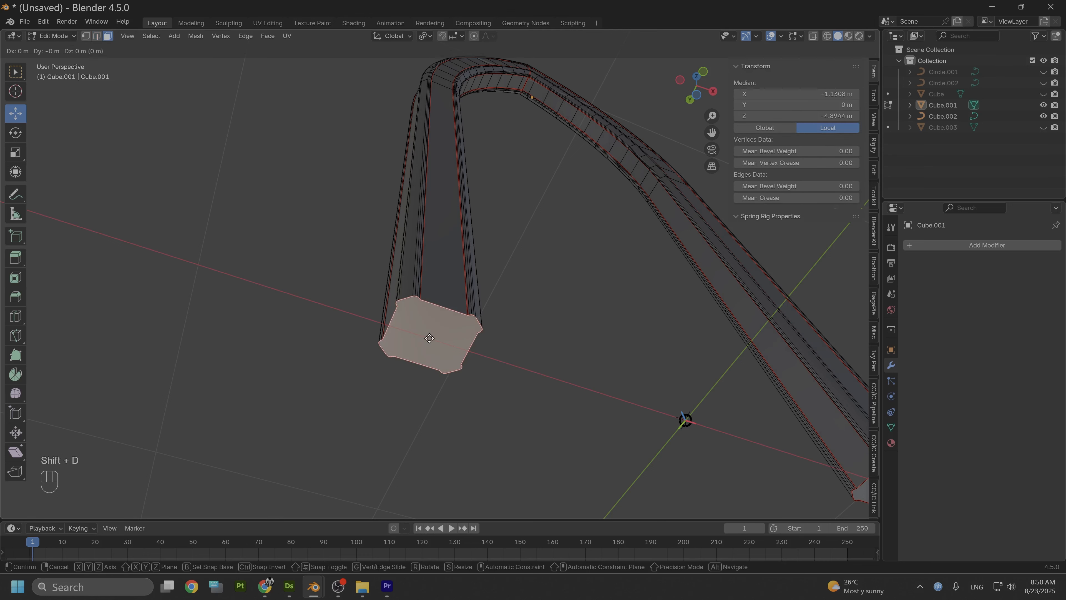
pyautogui.rightClick(429, 338)
# Separate the duplicated end face into its own object by selection and return to Object Mode.
pyautogui.rightClick(423, 352)
pyautogui.moveTo(398, 515)
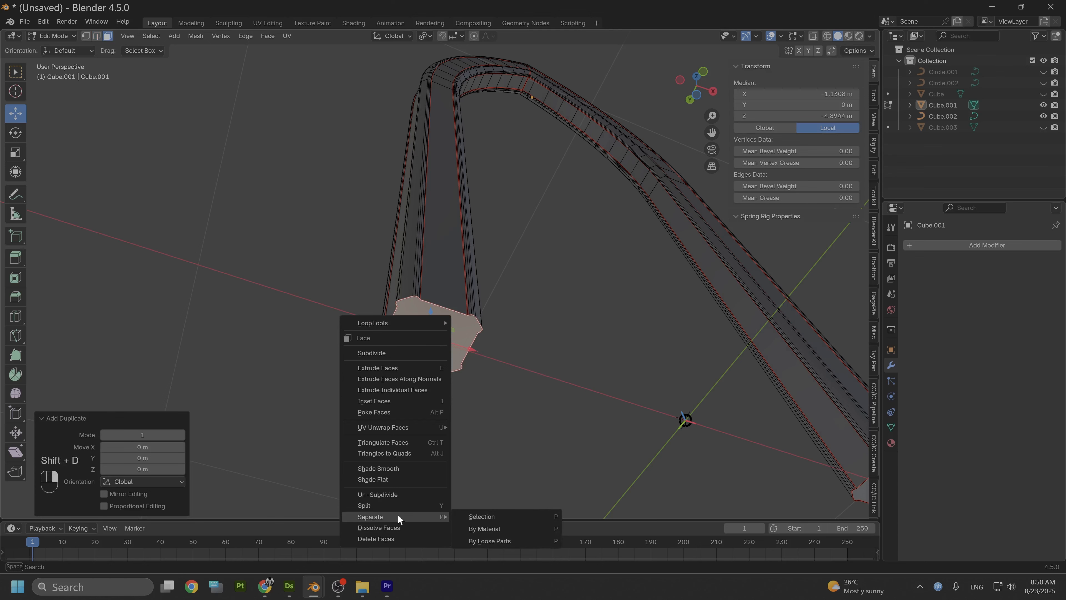
pyautogui.click(482, 514)
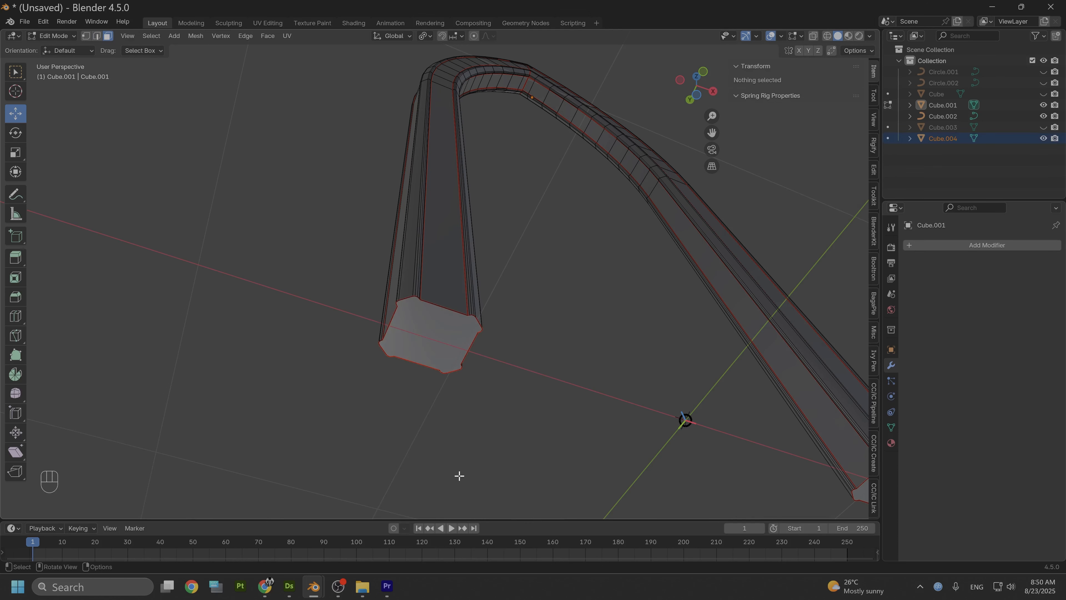
pyautogui.click(57, 36)
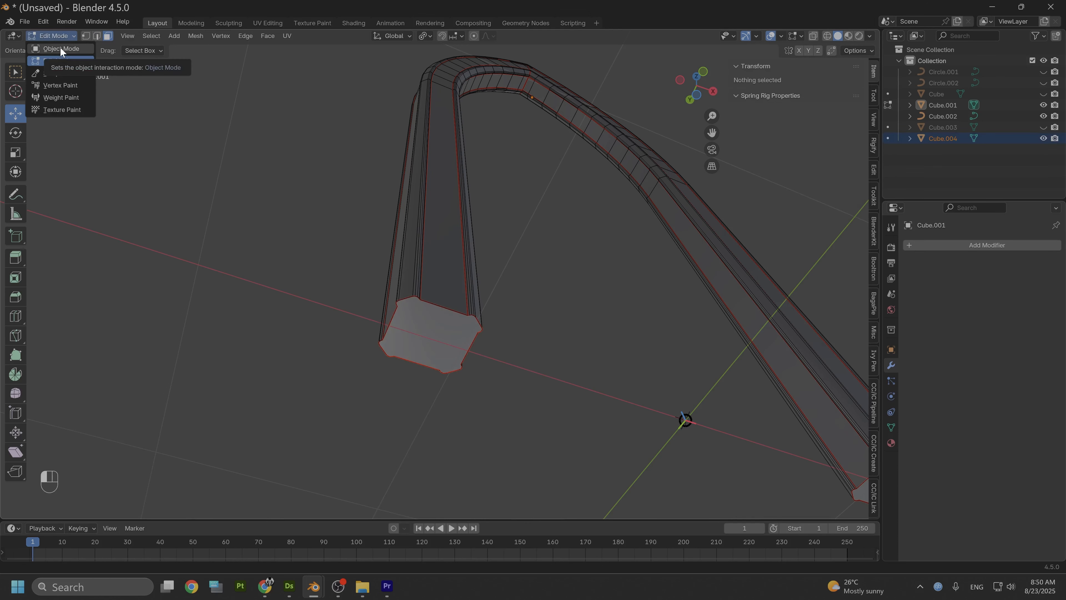
pyautogui.click(60, 47)
pyautogui.moveTo(455, 156); pyautogui.dragTo(440, 214, button='middle')
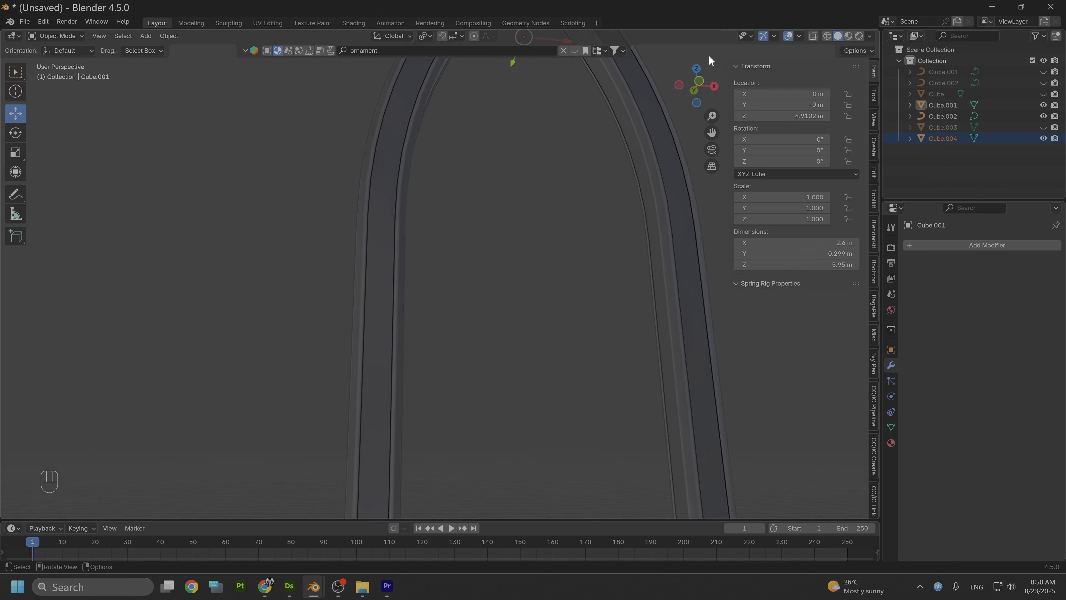
pyautogui.click(703, 78)
pyautogui.scroll(-2, 537, 210)
pyautogui.keyDown('shift'); pyautogui.moveTo(495, 267); pyautogui.dragTo(505, 174, button='middle'); pyautogui.keyUp('shift')
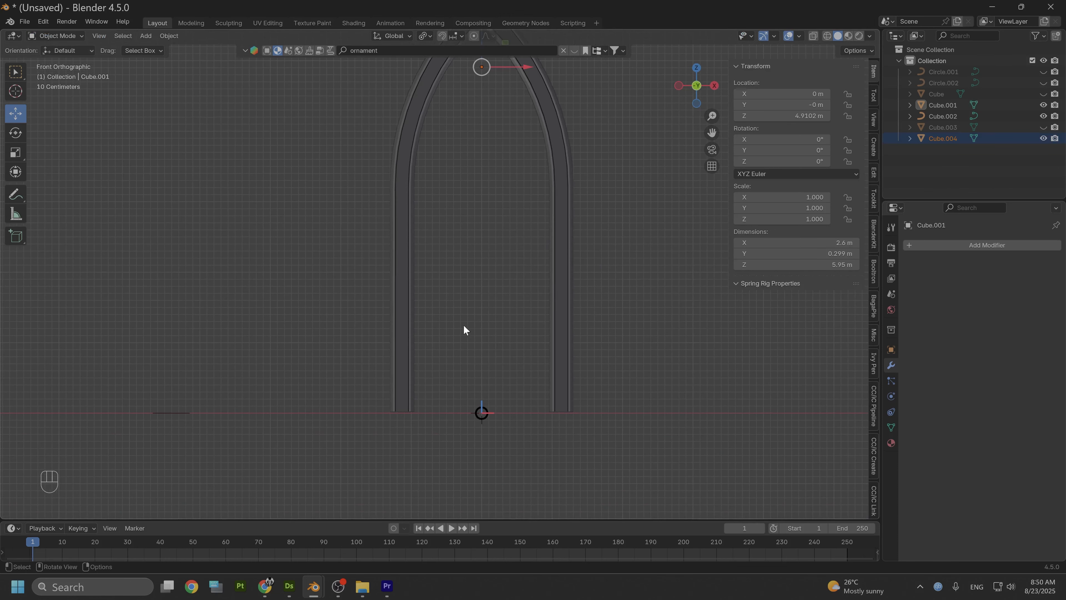
pyautogui.scroll(2, 444, 336)
pyautogui.click(406, 361)
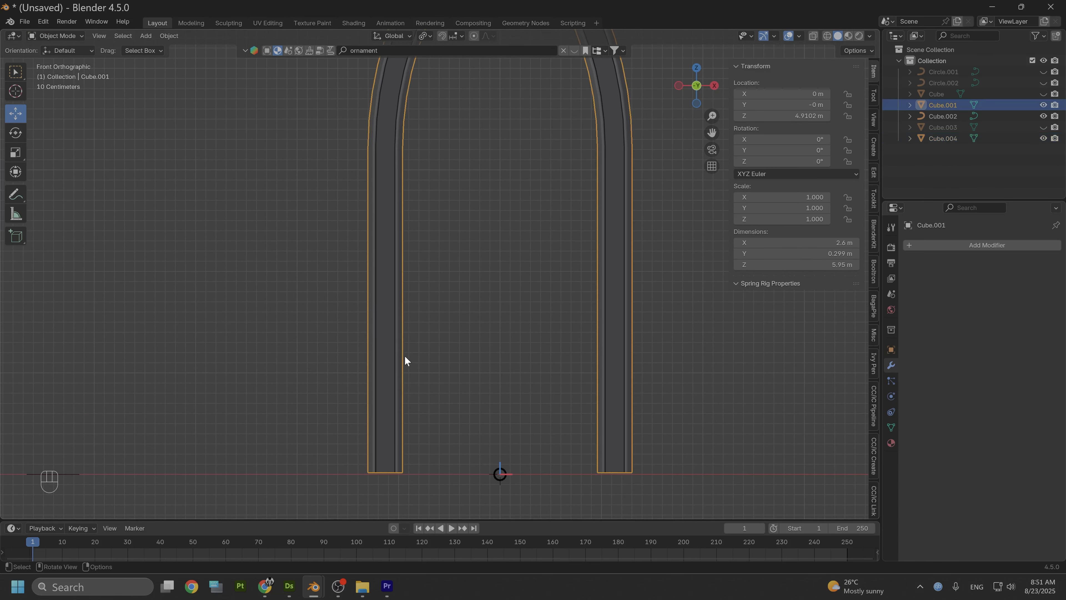
pyautogui.hotkey('ctrl', 'z')
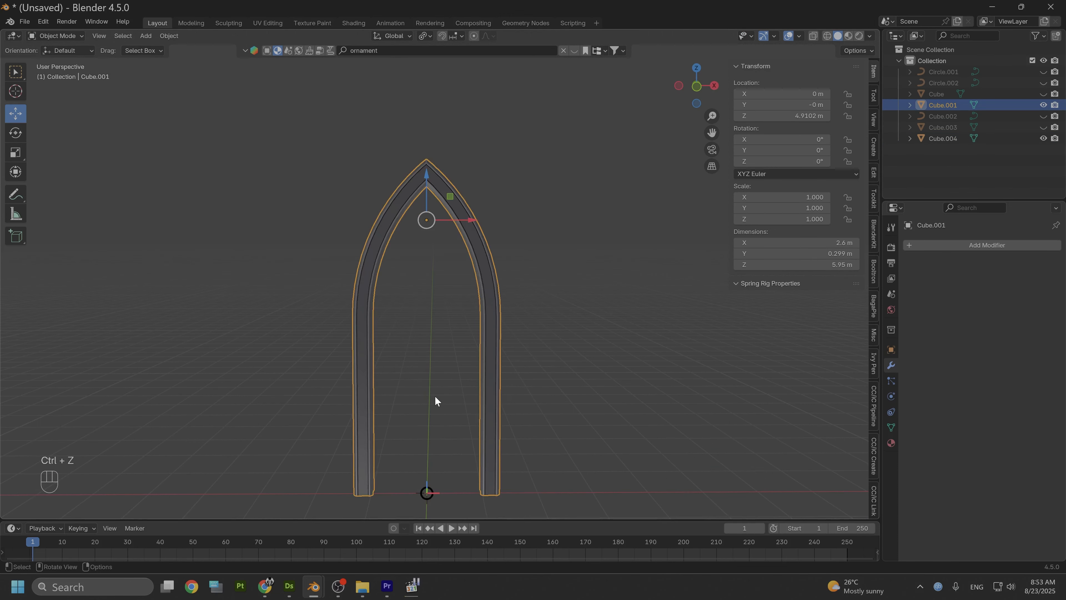
# Select the separated end face and move it about 1.82 m in the negative X direction, clear of the arch leg.
pyautogui.moveTo(435, 396); pyautogui.dragTo(443, 382, button='middle')
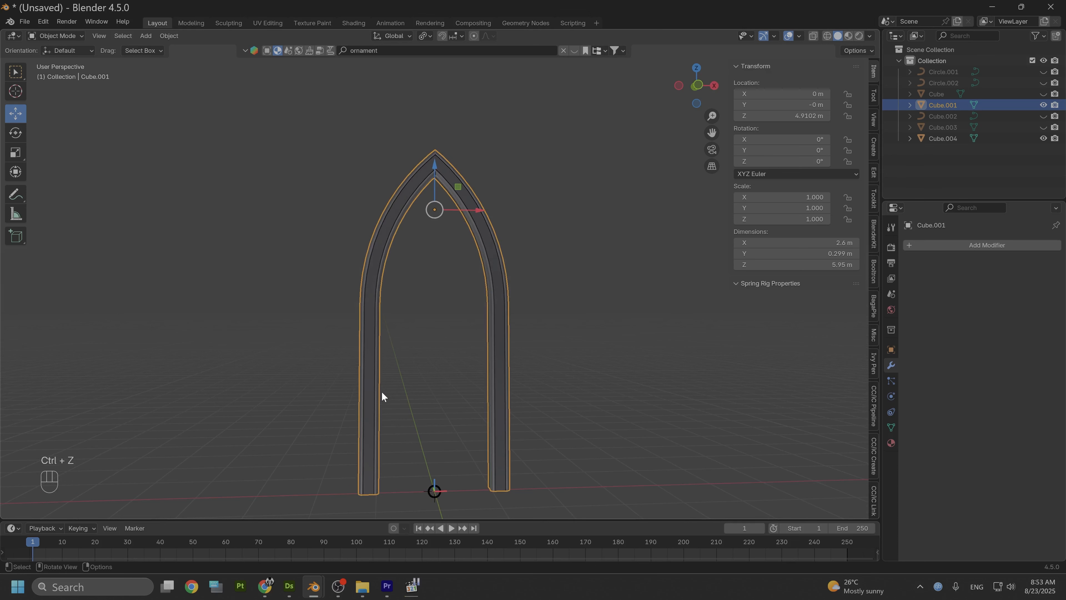
pyautogui.moveTo(376, 435); pyautogui.dragTo(562, 269, button='middle')
pyautogui.scroll(3, 373, 341)
pyautogui.click(497, 260)
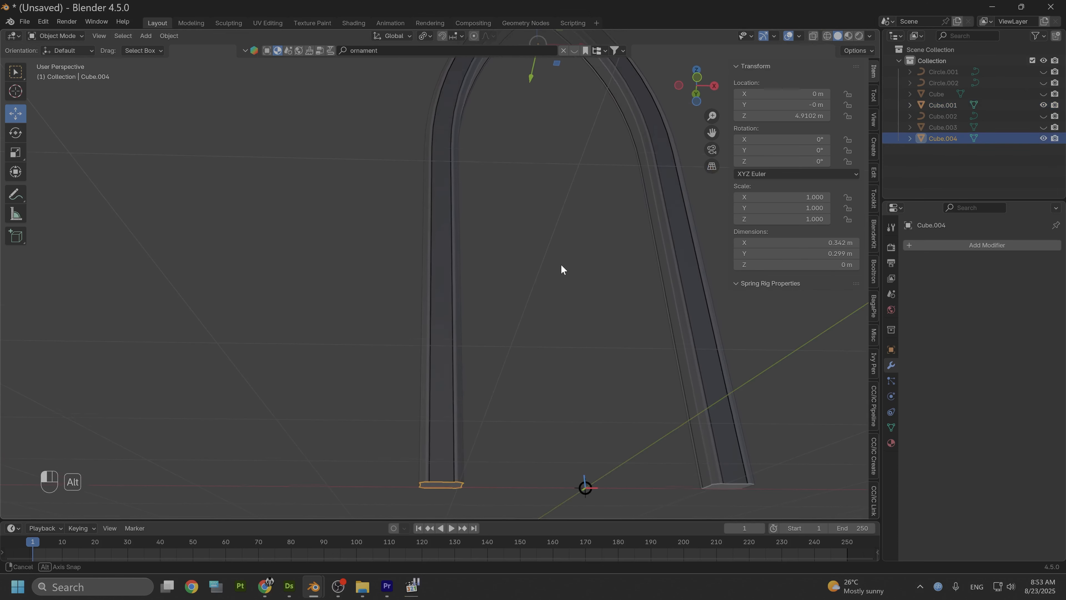
pyautogui.scroll(-3, 551, 269)
pyautogui.keyDown('alt'); pyautogui.moveTo(561, 265); pyautogui.dragTo(553, 212); pyautogui.keyUp('alt')
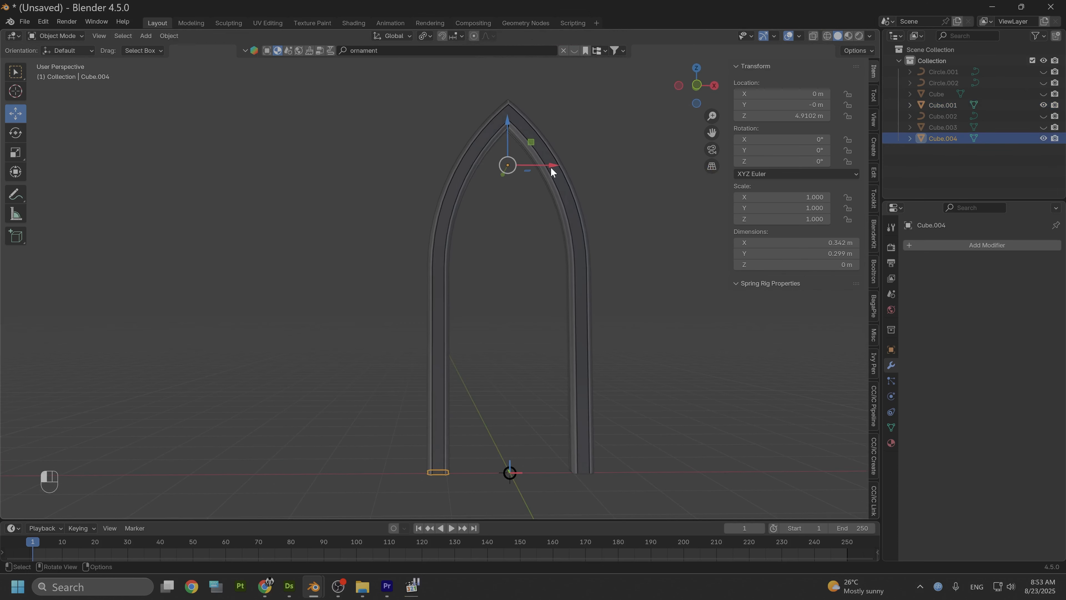
pyautogui.moveTo(551, 168); pyautogui.dragTo(438, 174)
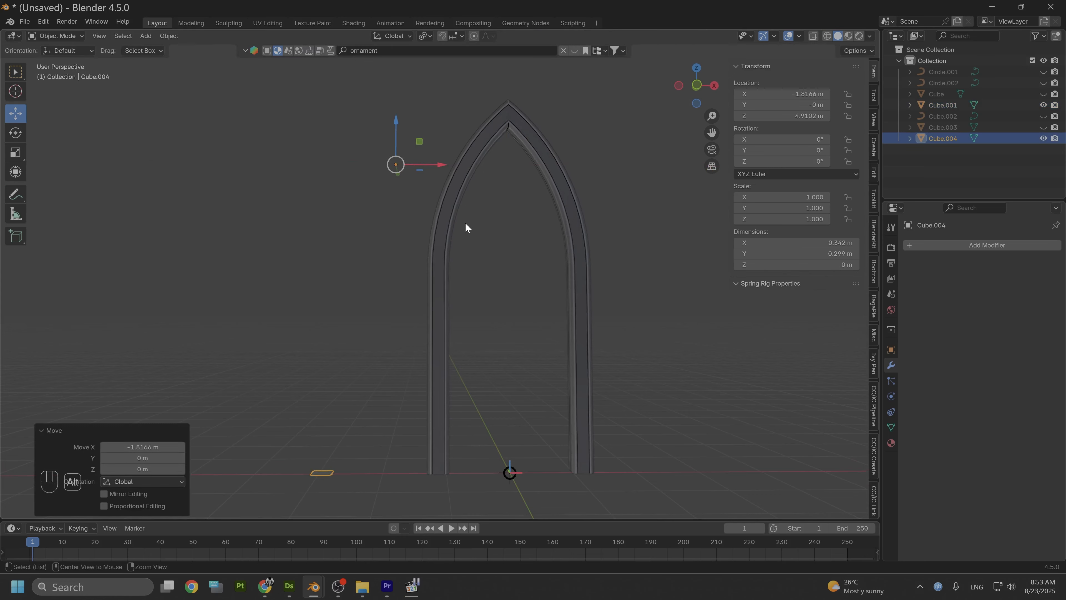
pyautogui.keyDown('alt'); pyautogui.moveTo(465, 222); pyautogui.dragTo(458, 255); pyautogui.keyUp('alt')
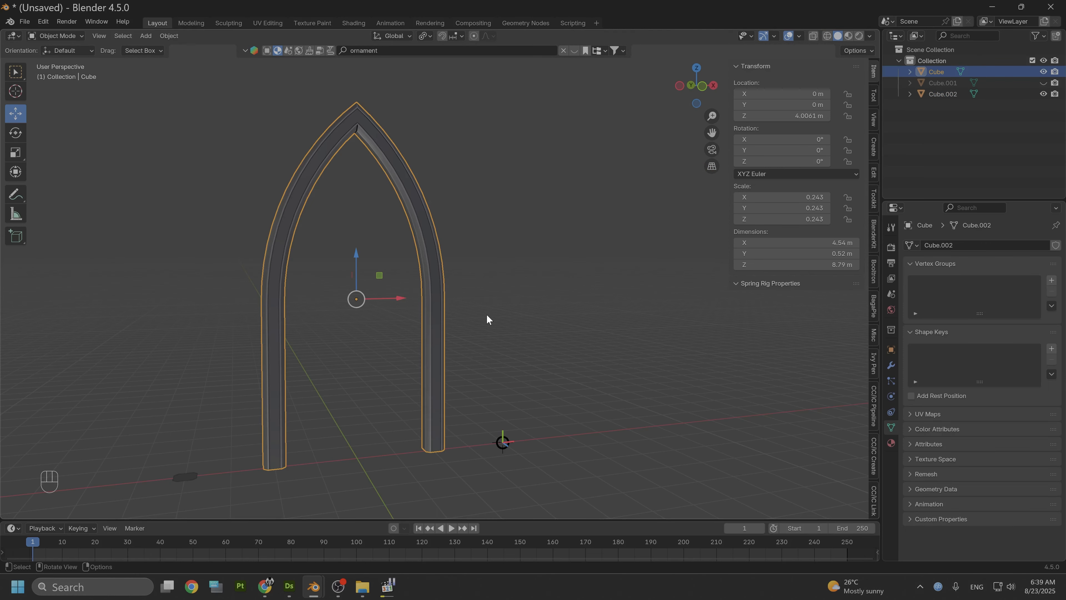
# Move the arch about 1.94 m along the Y axis, away from the separated end face.
pyautogui.keyDown('alt'); pyautogui.moveTo(486, 314); pyautogui.dragTo(569, 327); pyautogui.keyUp('alt')
pyautogui.moveTo(441, 318); pyautogui.dragTo(366, 314)
pyautogui.click(713, 86)
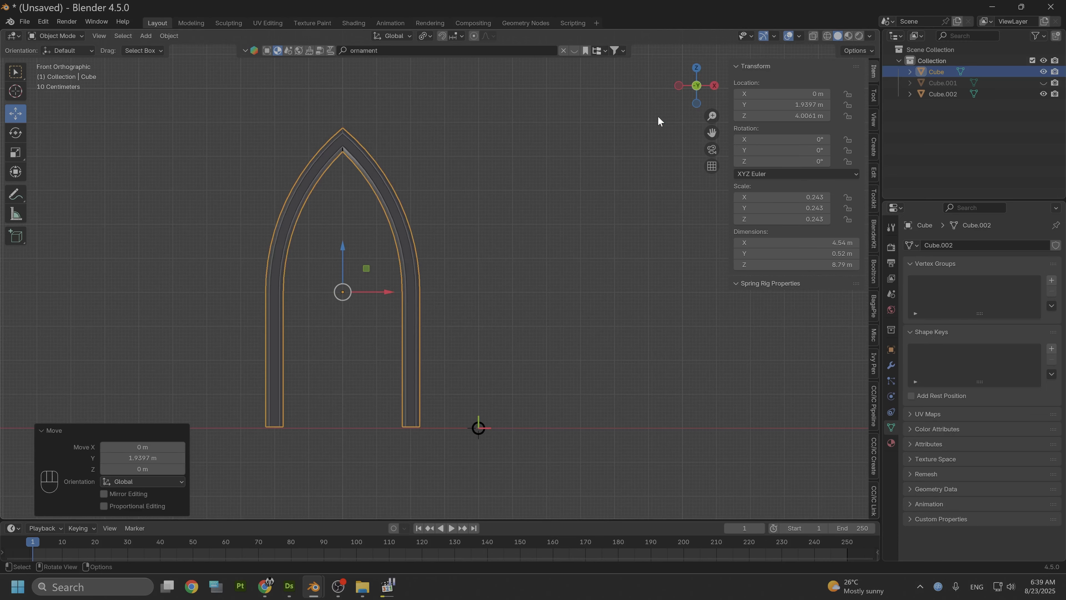
pyautogui.keyDown('alt'); pyautogui.moveTo(398, 281); pyautogui.dragTo(476, 315); pyautogui.keyUp('alt')
# Set the arch's origin to the selection and snap the 3D cursor to the world origin.
pyautogui.hotkey('shift', 's')
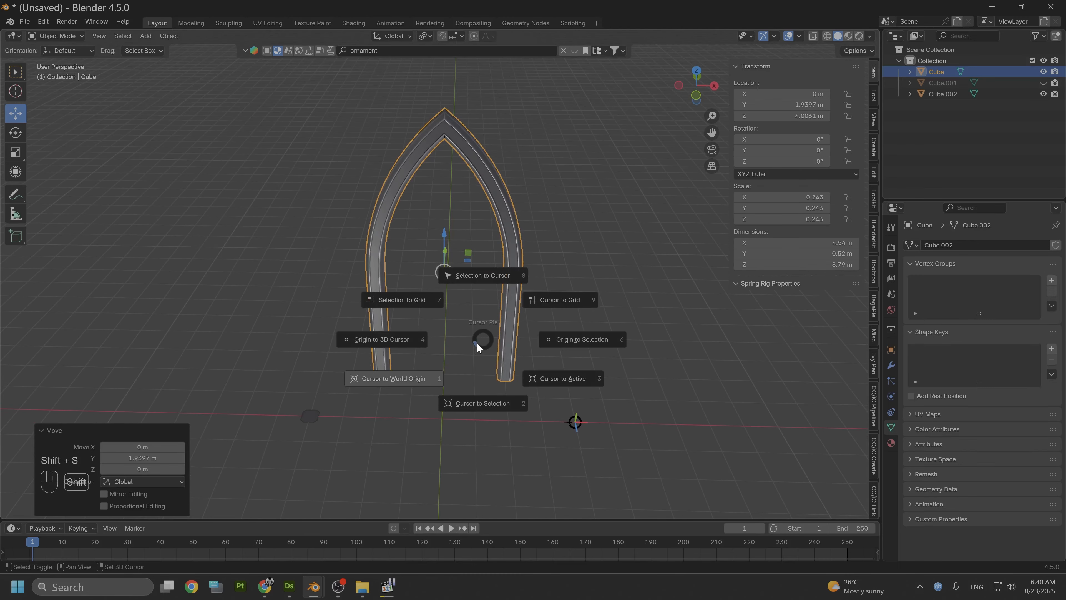
pyautogui.click(474, 343)
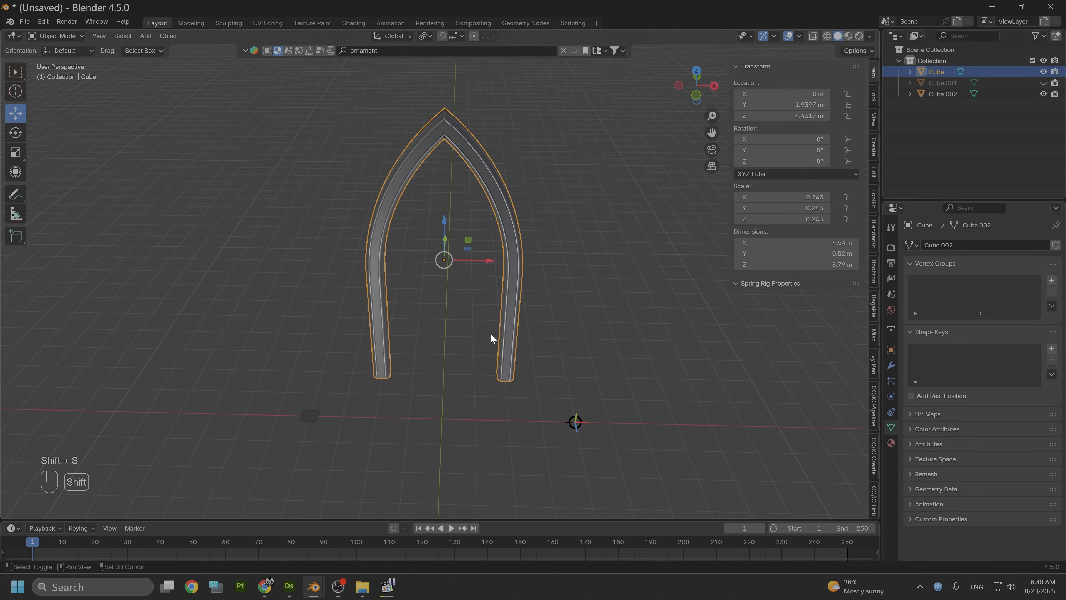
pyautogui.hotkey('shift', 's')
pyautogui.click(412, 373)
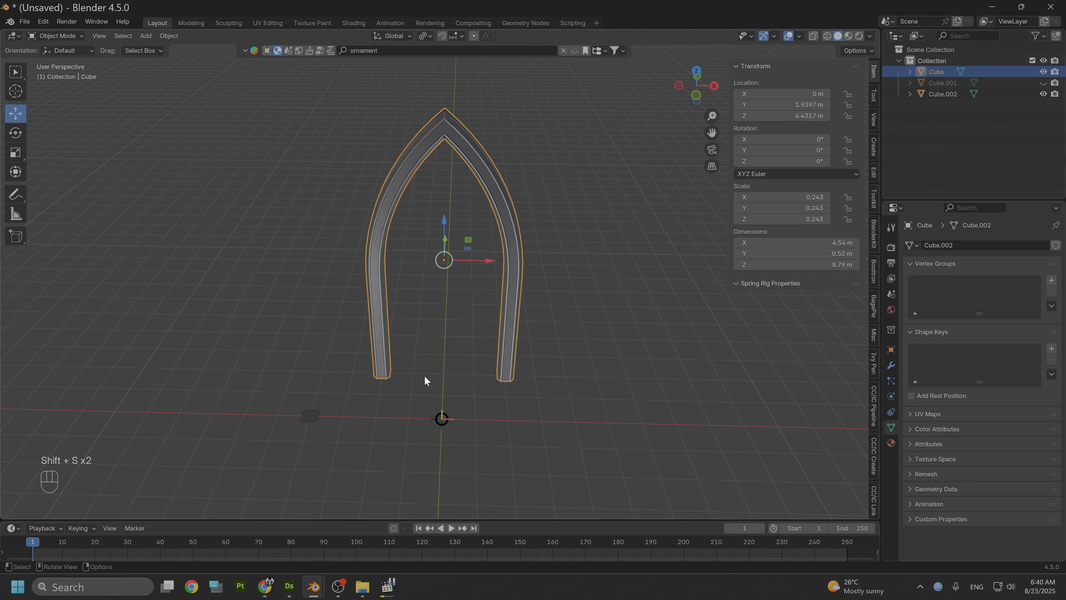
# Move the separated end face about 1.98 m along X so it lines up with the arch's left leg.
pyautogui.click(311, 416)
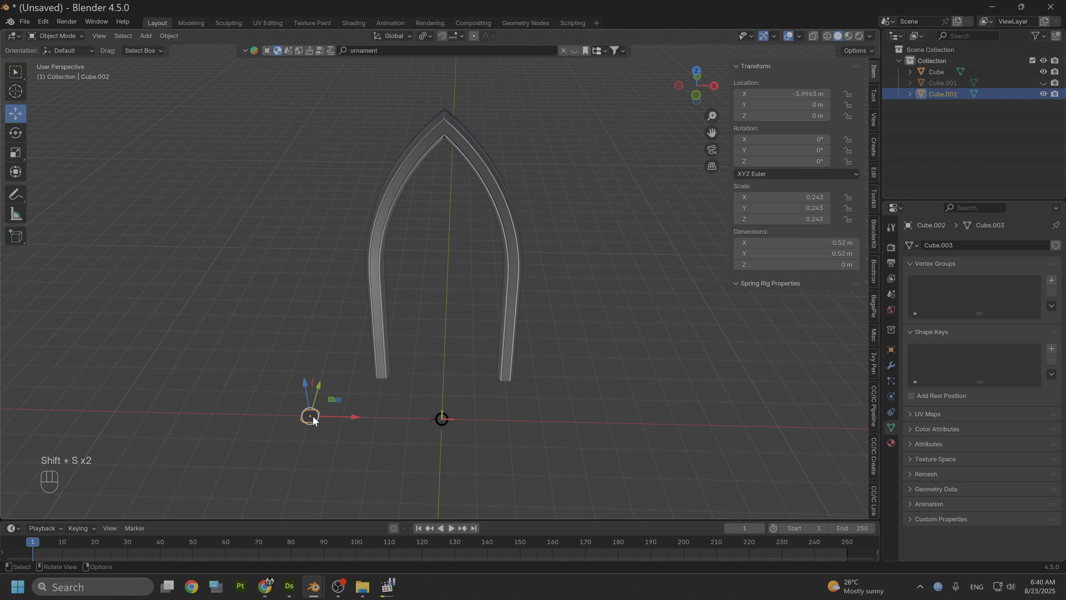
pyautogui.click(696, 98)
pyautogui.moveTo(366, 403); pyautogui.dragTo(416, 404)
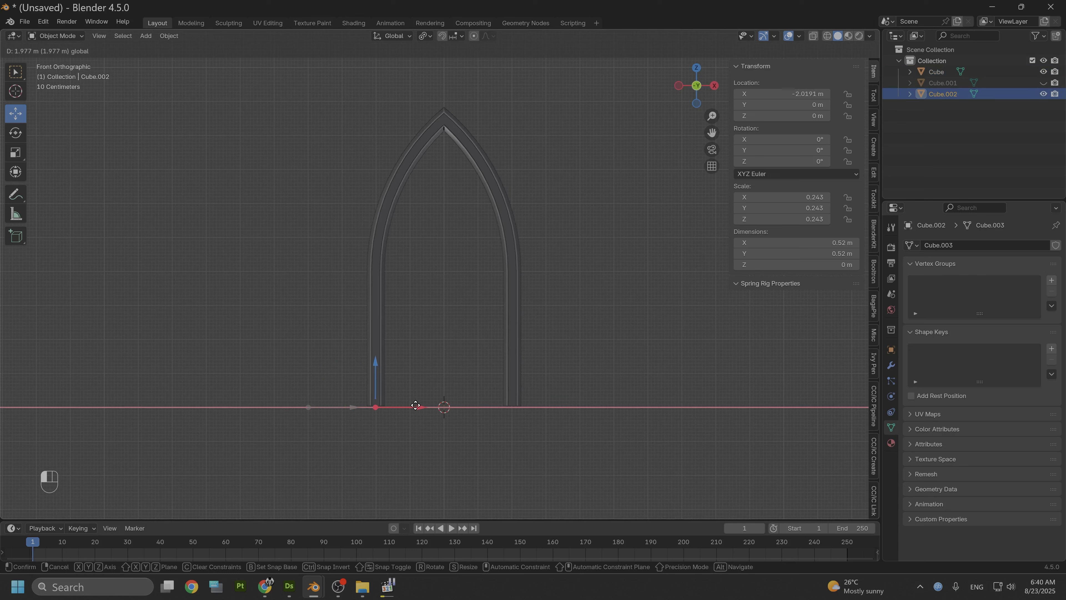
pyautogui.moveTo(415, 404); pyautogui.dragTo(416, 404)
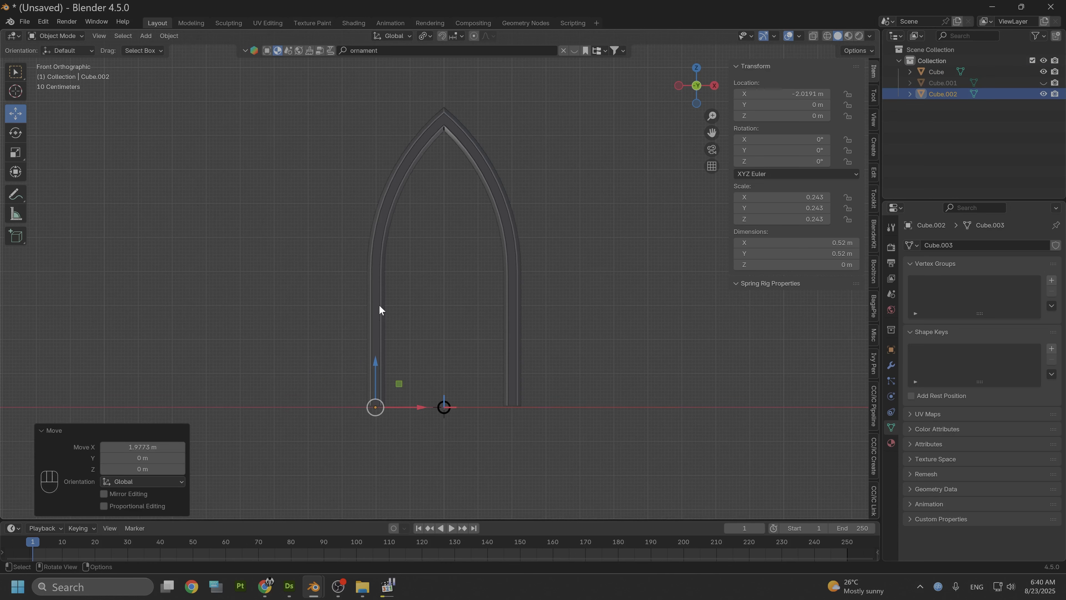
# Lower the arch about 4.12 m along Z so the base of its curve sits near the ground line.
pyautogui.click(380, 289)
pyautogui.moveTo(444, 223); pyautogui.dragTo(445, 362)
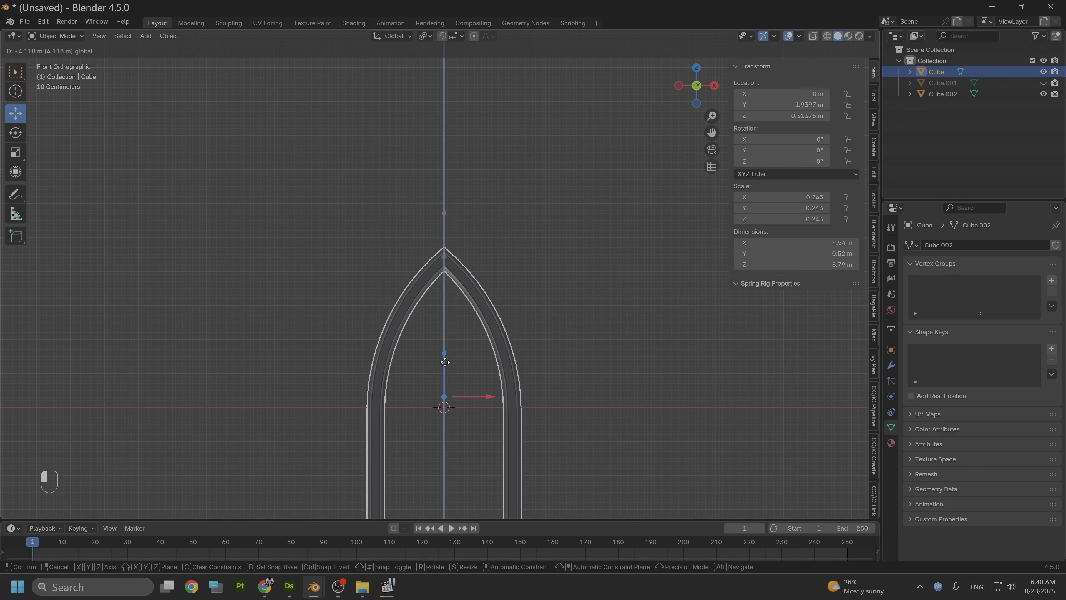
pyautogui.moveTo(446, 363); pyautogui.dragTo(445, 363)
# In Edit Mode, select all of the arch's geometry and move it up about 0.11 m along Z.
pyautogui.click(70, 36)
pyautogui.click(67, 54)
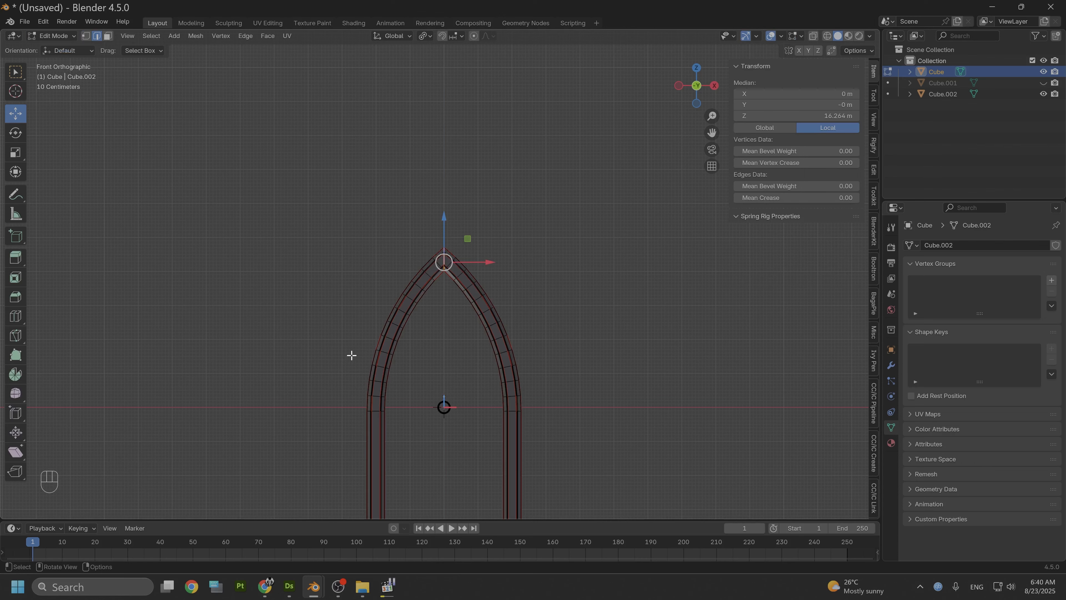
pyautogui.scroll(2, 407, 407)
pyautogui.press('a')
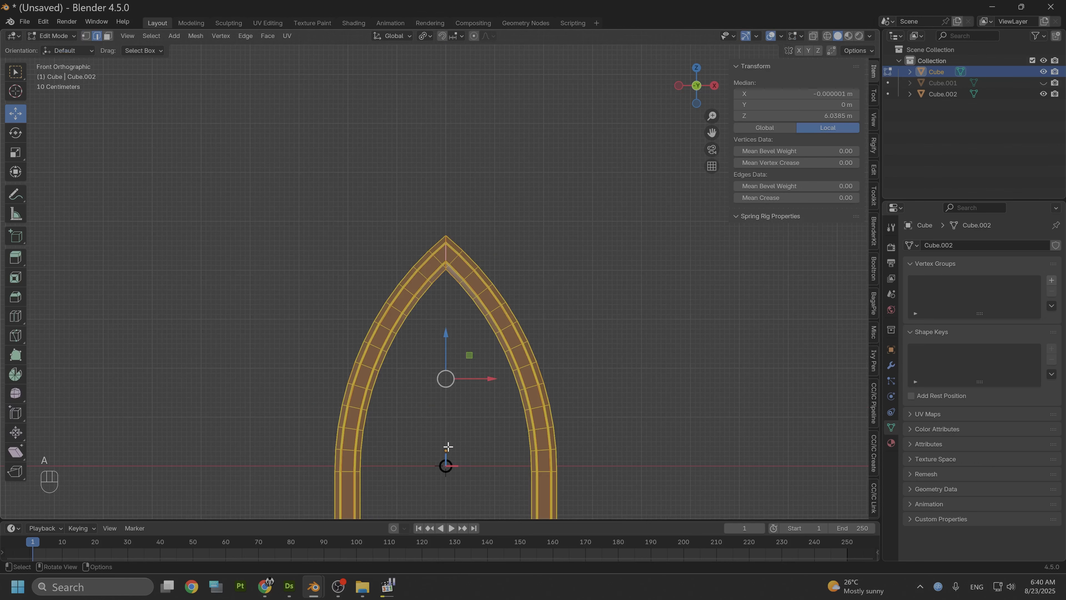
pyautogui.moveTo(447, 360); pyautogui.dragTo(449, 354)
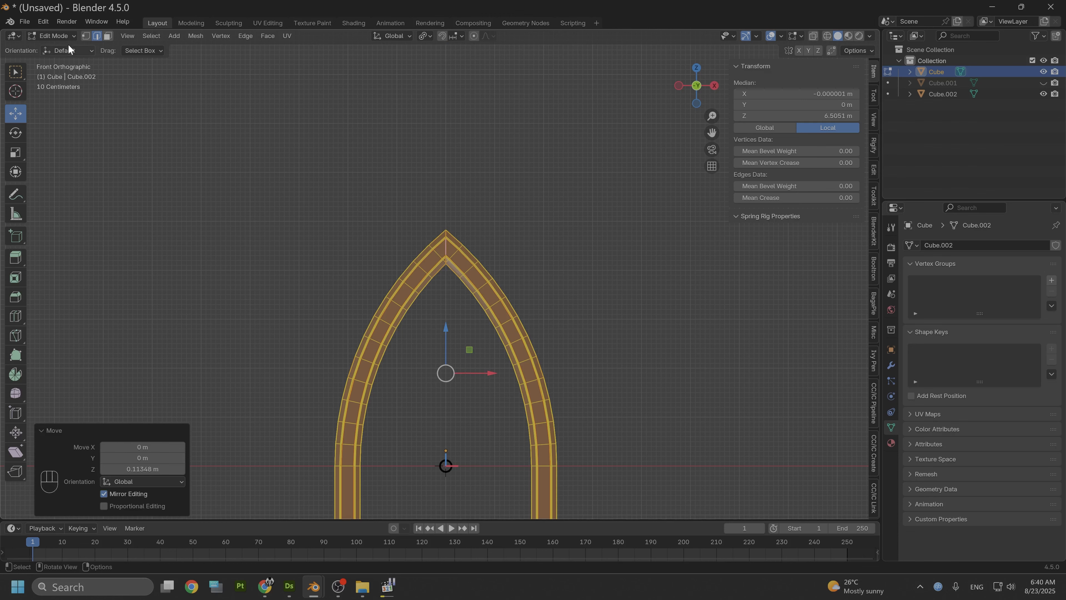
# Return to Object Mode, select the separated profile face beside the arch's left leg and apply all its transforms.
pyautogui.click(55, 36)
pyautogui.click(57, 50)
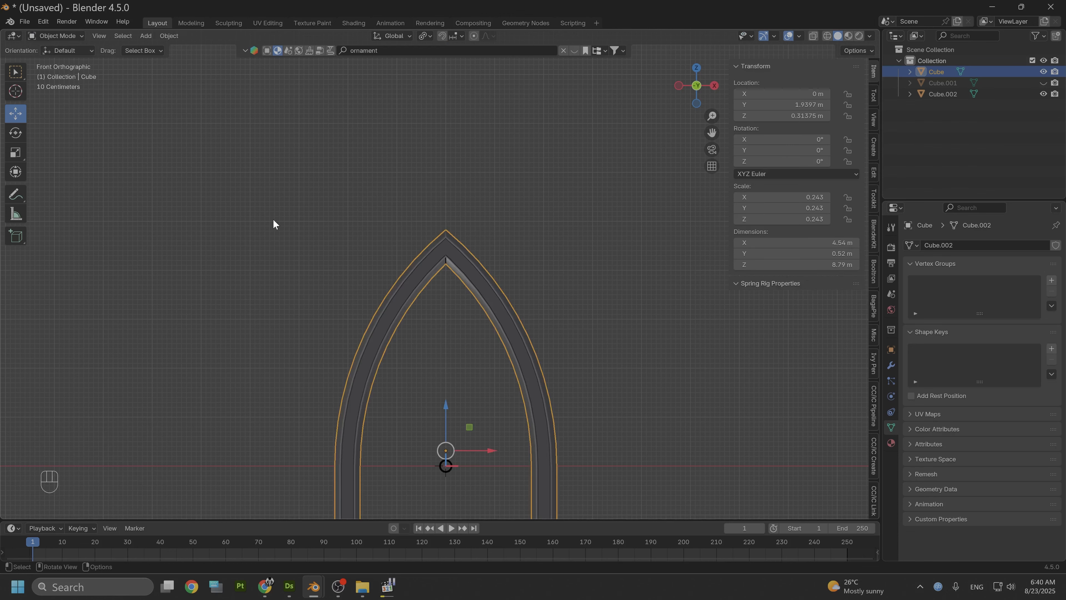
pyautogui.moveTo(274, 218); pyautogui.dragTo(426, 336, button='middle')
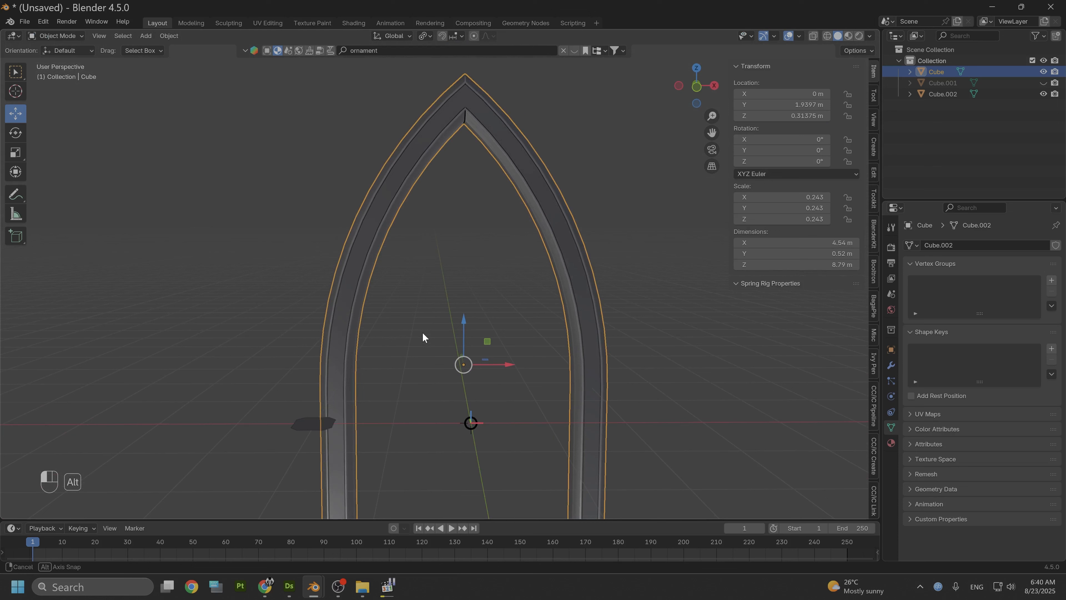
pyautogui.click(312, 424)
pyautogui.moveTo(327, 426)
pyautogui.mouseDown(button='middle')
pyautogui.moveTo(337, 420)
pyautogui.moveTo(340, 439)
pyautogui.mouseUp(button='middle')
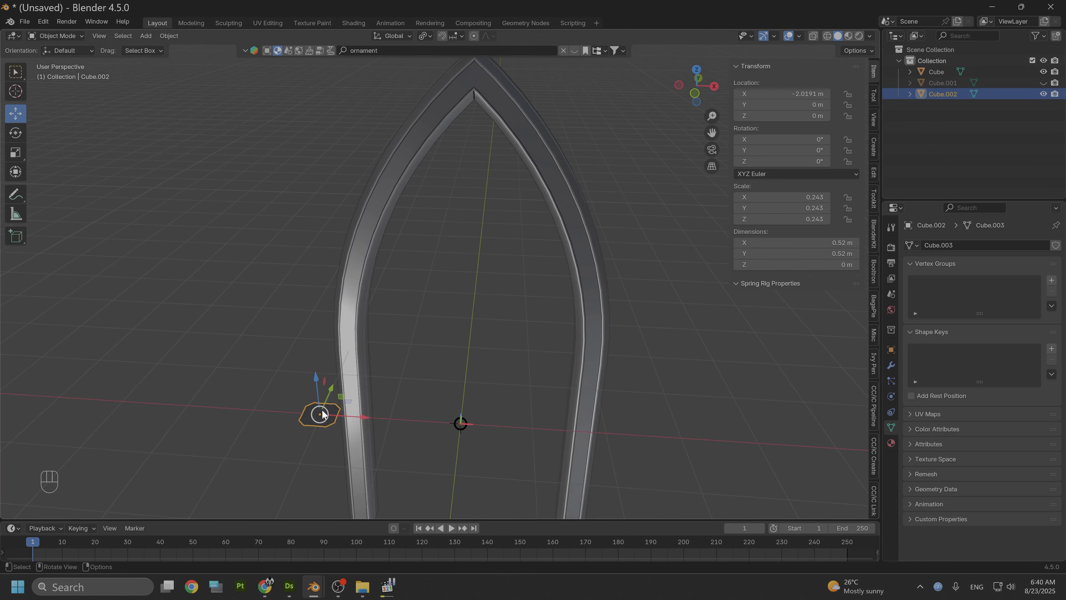
pyautogui.press('ctrl')
pyautogui.hotkey('ctrl', 'a')
pyautogui.click(299, 423)
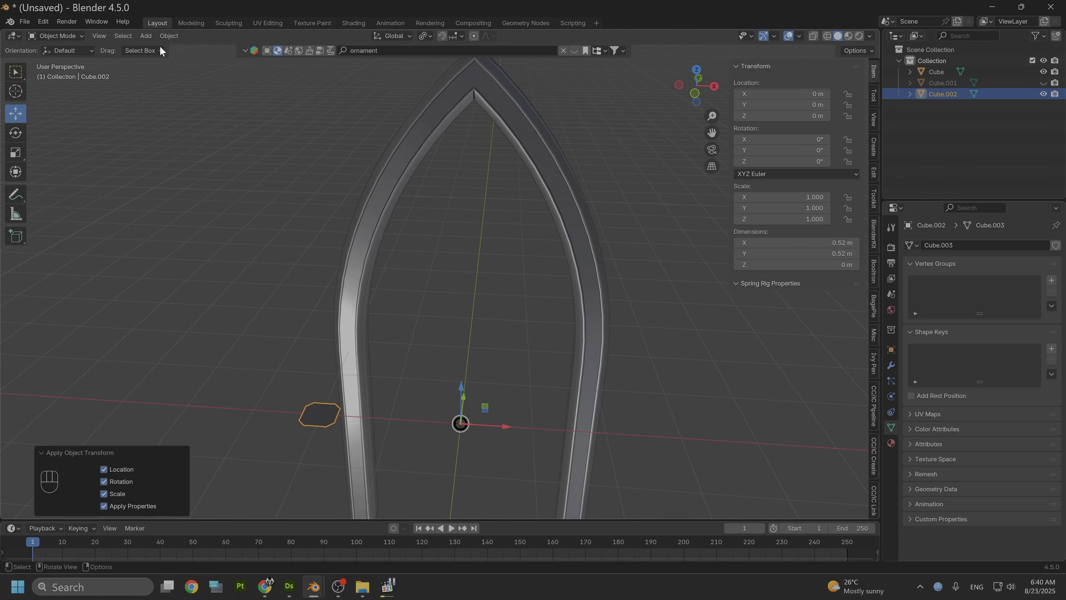
# Convert the profile face from a mesh to a curve.
pyautogui.click(172, 37)
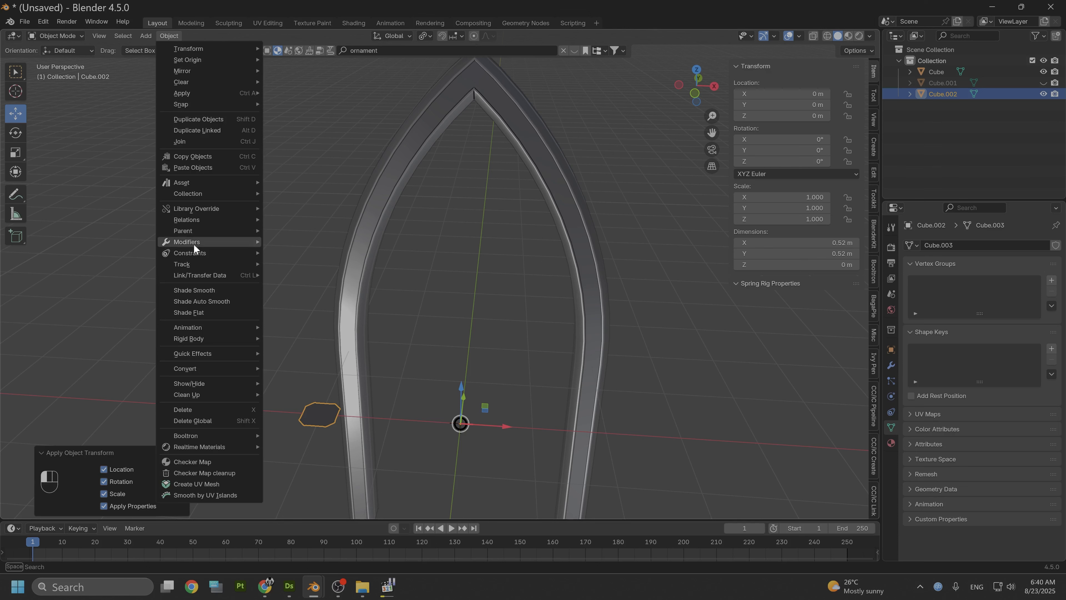
pyautogui.moveTo(203, 370)
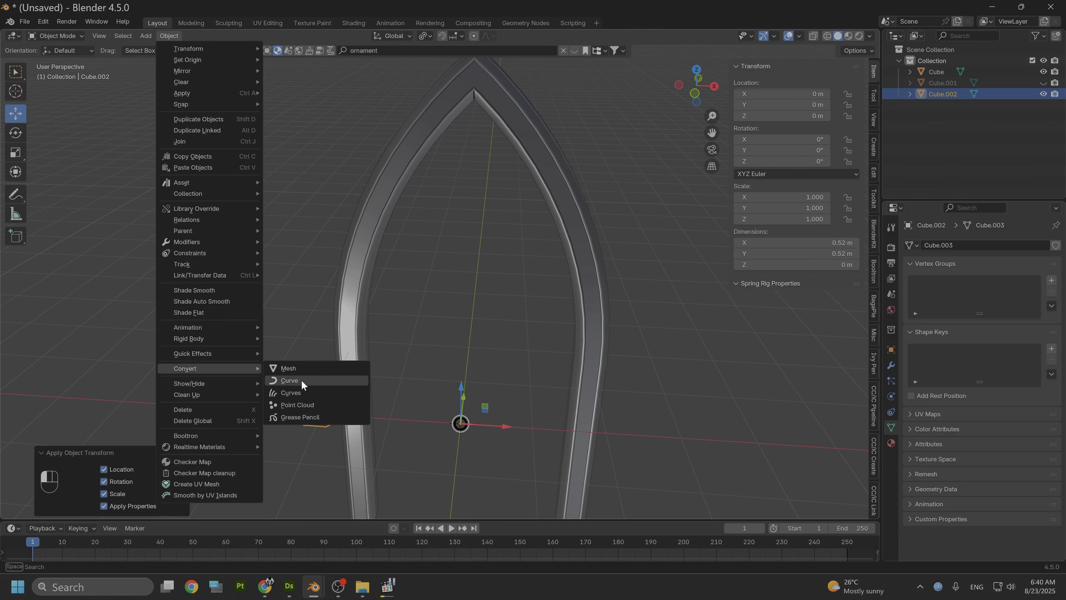
pyautogui.click(315, 379)
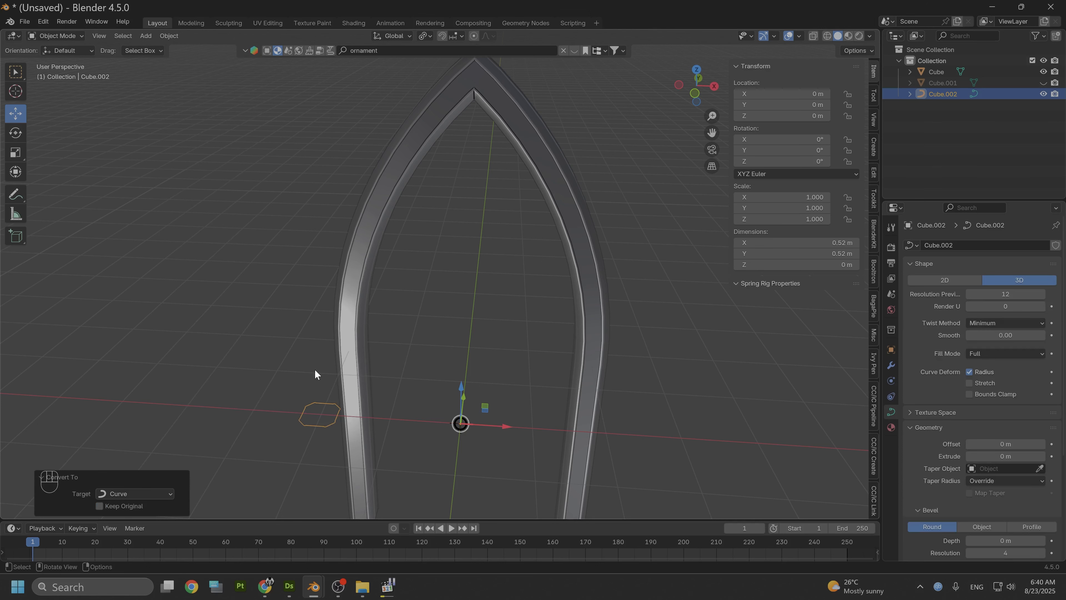
# In top view, add a mesh circle with 124 vertices at the world origin.
pyautogui.click(695, 93)
pyautogui.click(697, 69)
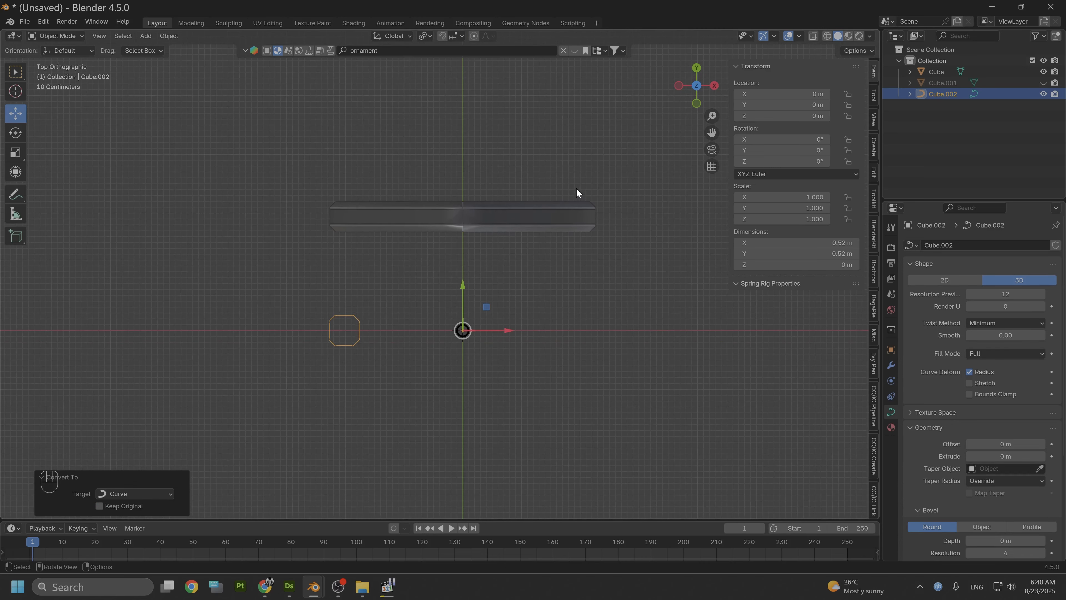
pyautogui.press('shift')
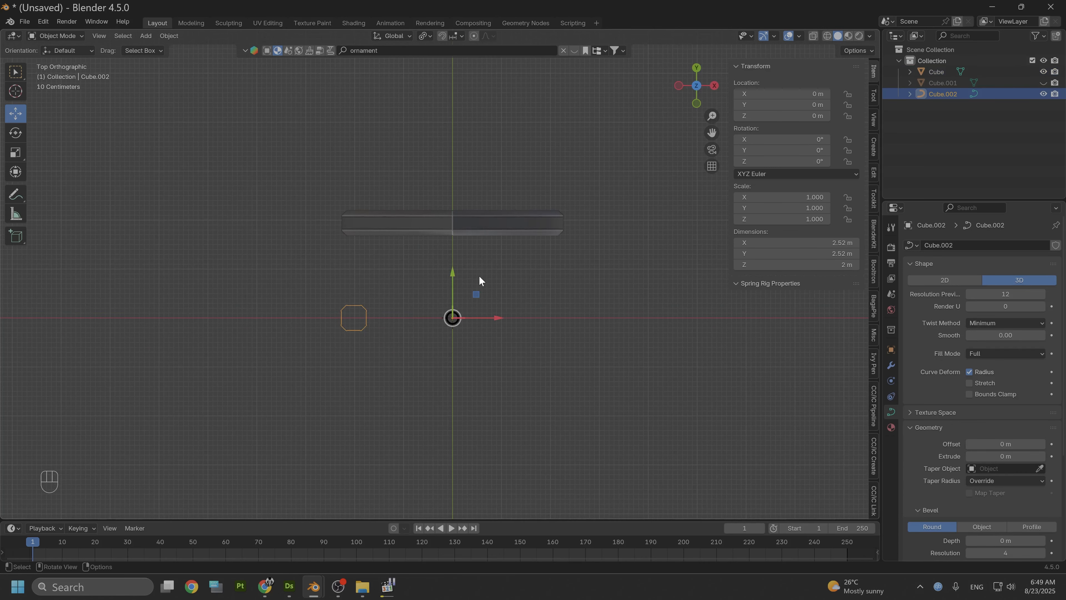
pyautogui.scroll(1, 479, 277)
pyautogui.hotkey('shift', 'a')
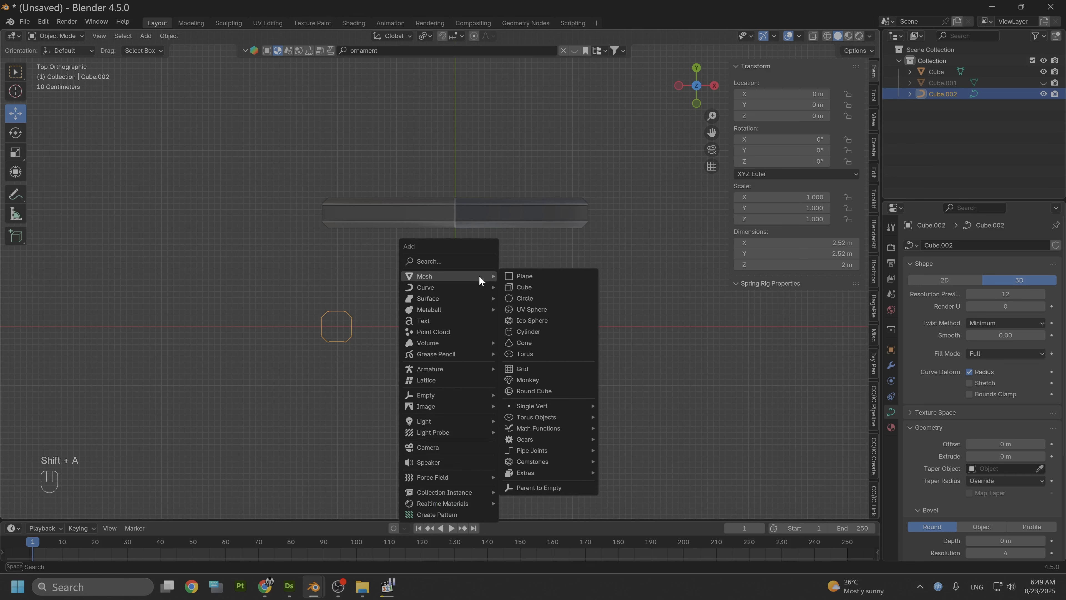
pyautogui.click(522, 297)
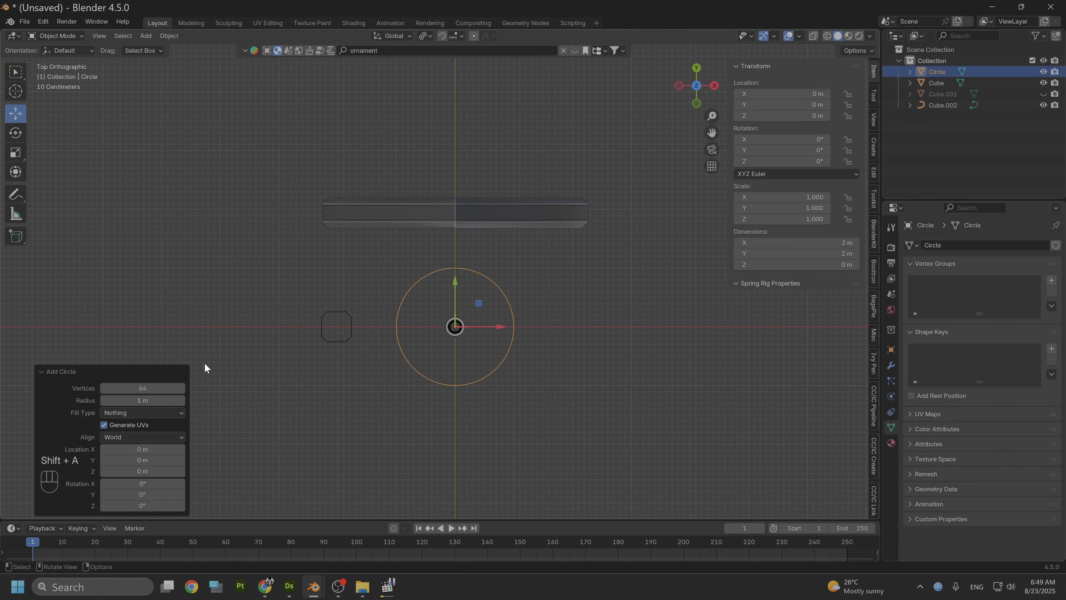
pyautogui.doubleClick(154, 388)
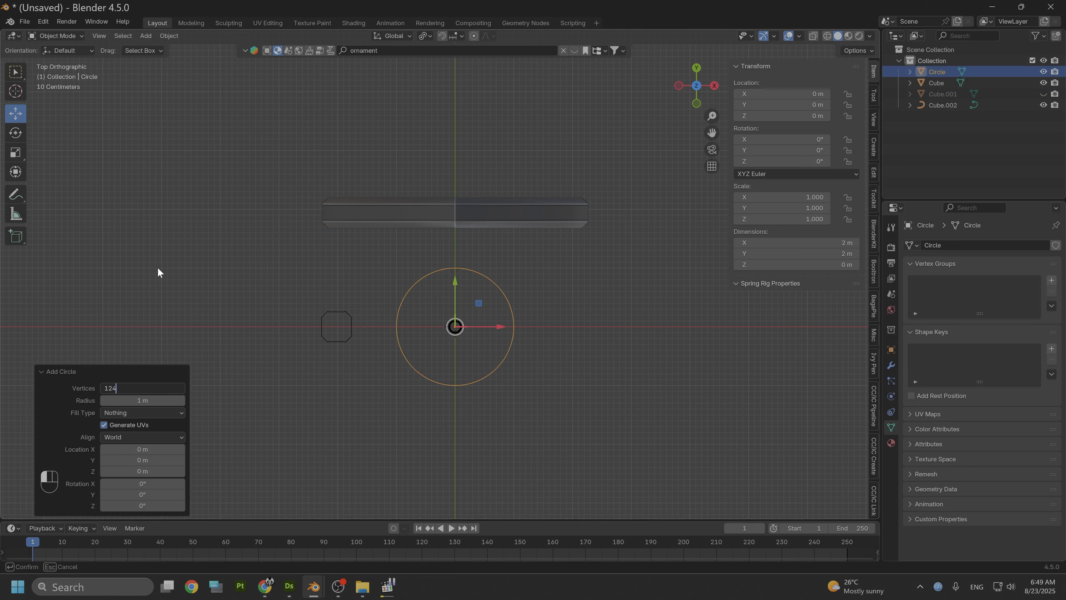
pyautogui.press('Return')
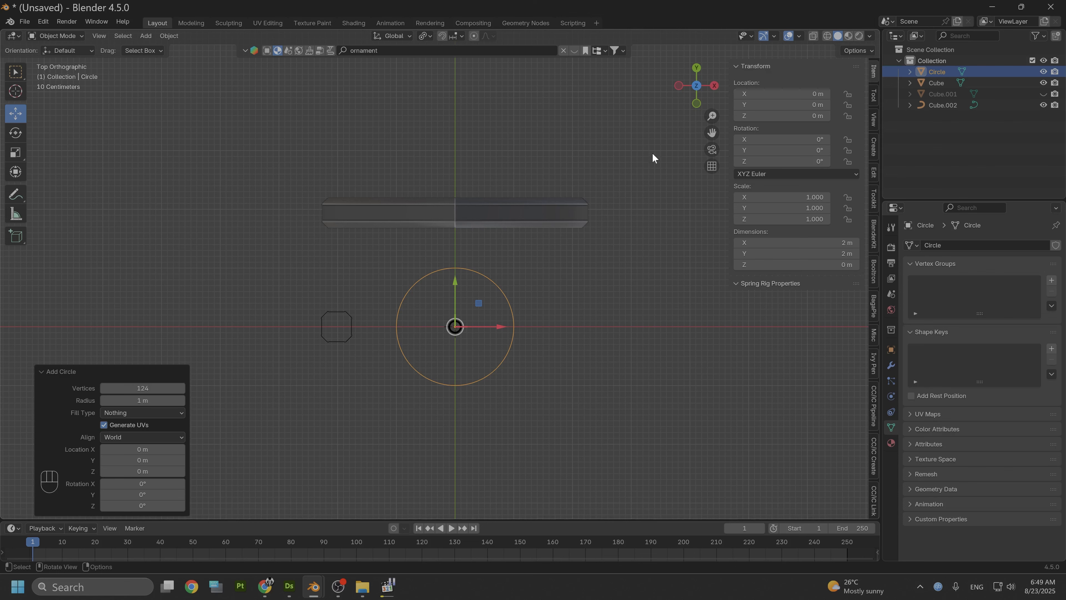
# Rotate the circle 90° about the X axis so it stands upright in front view.
pyautogui.click(696, 103)
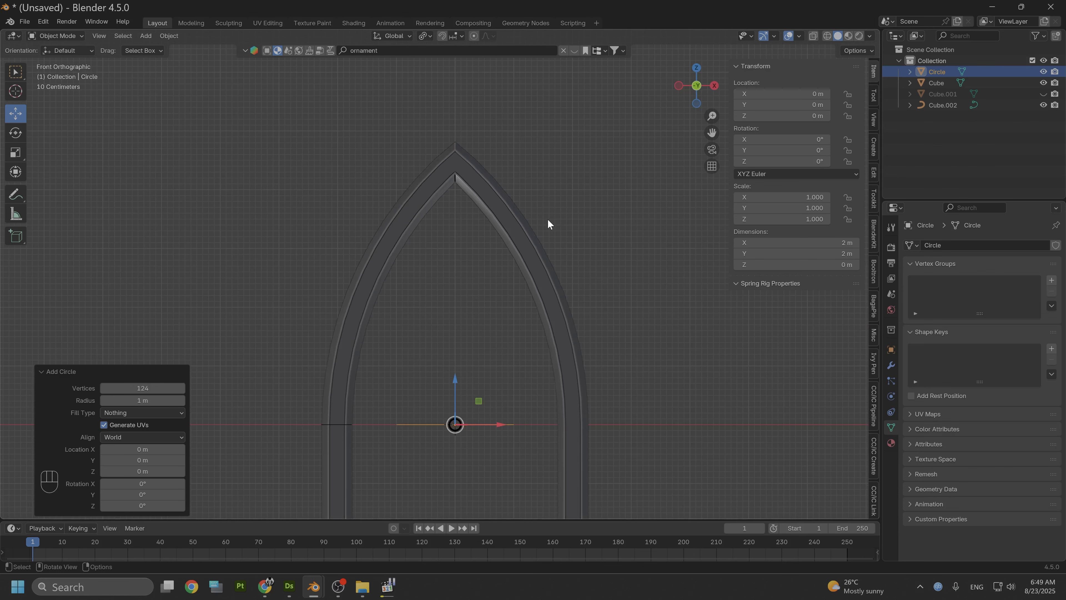
pyautogui.press('r')
pyautogui.write('x')
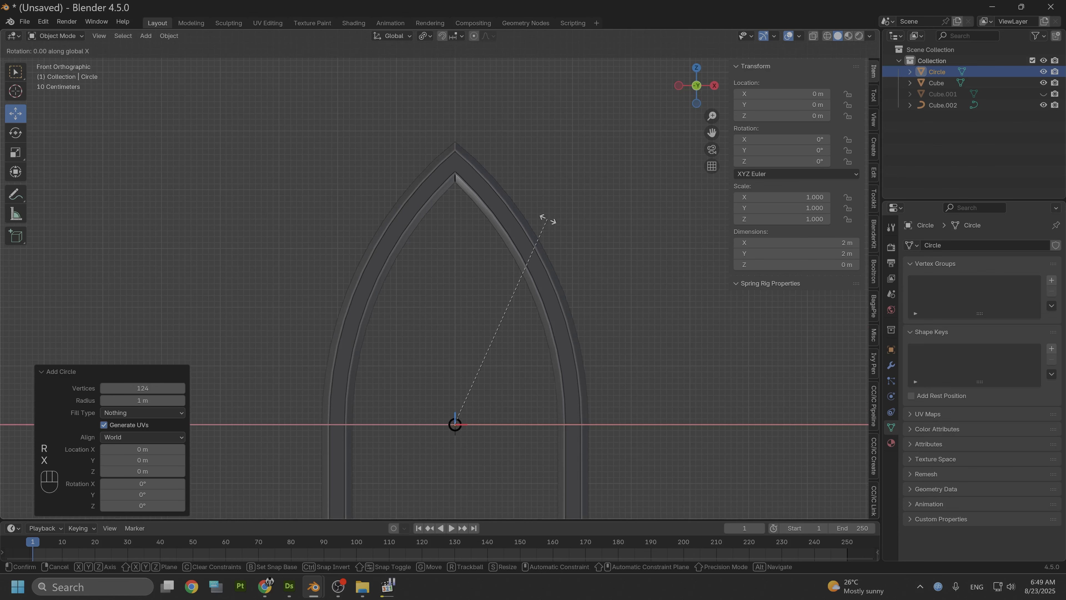
pyautogui.write('90')
pyautogui.click(547, 219)
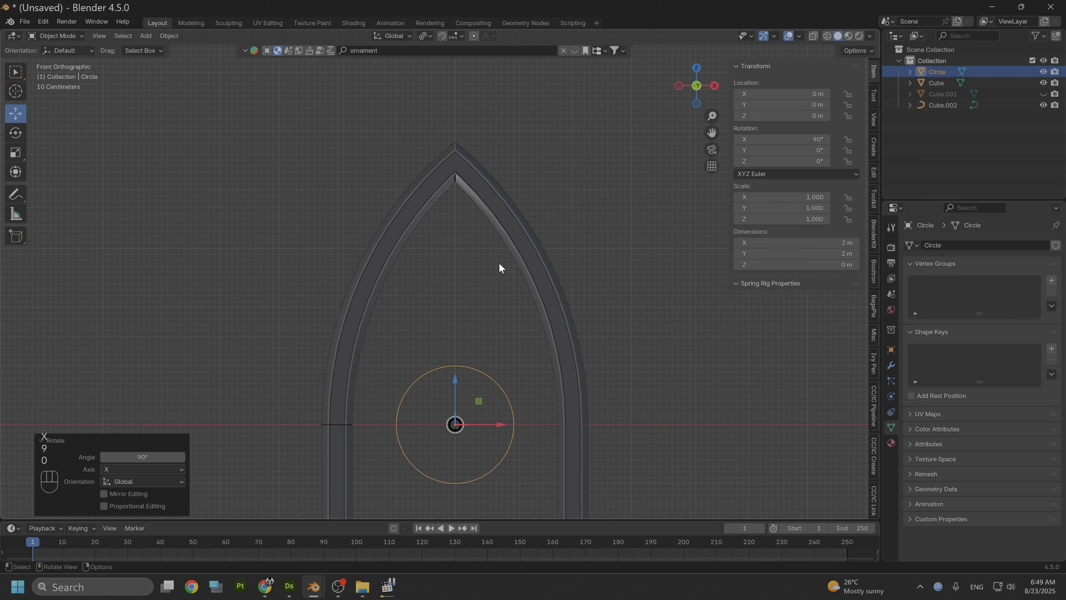
# Scale the circle to about 6.02 and move it to about 4 m along X so its edge follows the arch's left curve.
pyautogui.scroll(-4, 499, 263)
pyautogui.press('s')
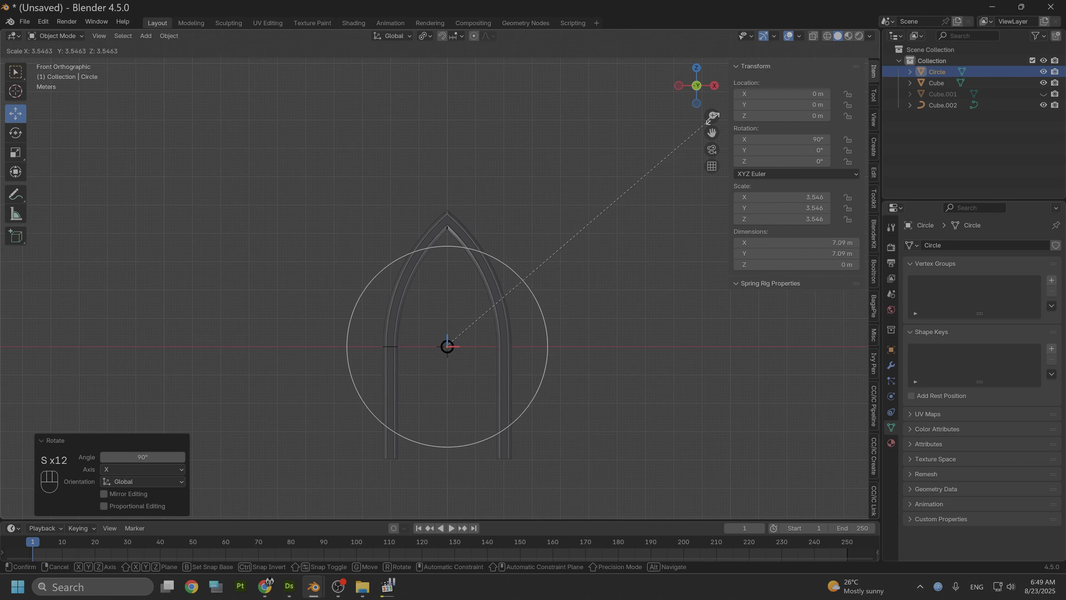
pyautogui.click(658, 179)
pyautogui.moveTo(484, 343); pyautogui.dragTo(596, 350)
pyautogui.press('s')
pyautogui.click(603, 235)
pyautogui.press('s')
pyautogui.click(593, 303)
pyautogui.press('s')
pyautogui.click(610, 311)
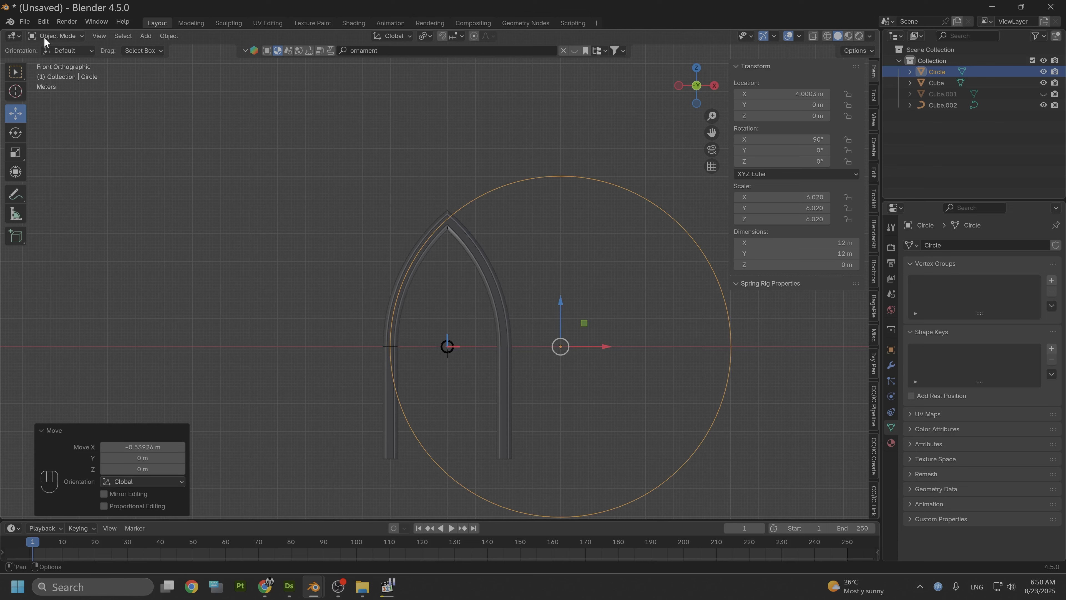
# In Edit Mode, remove the circle's vertices outside the arch's left curve, keeping the arc from the ground line to the peak.
pyautogui.click(56, 35)
pyautogui.click(59, 63)
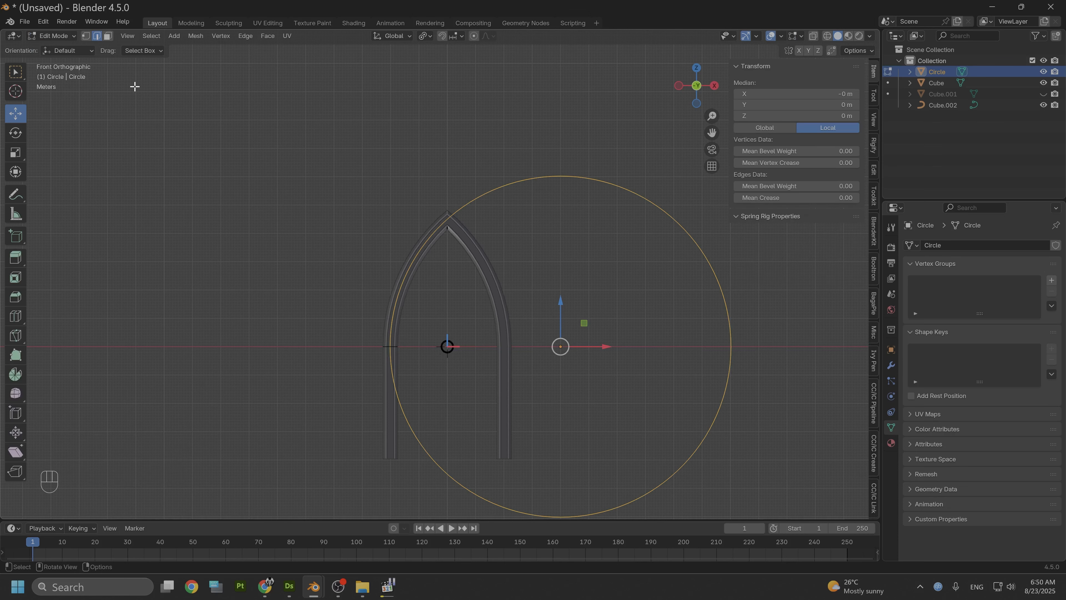
pyautogui.click(85, 36)
pyautogui.moveTo(378, 351); pyautogui.dragTo(781, 521)
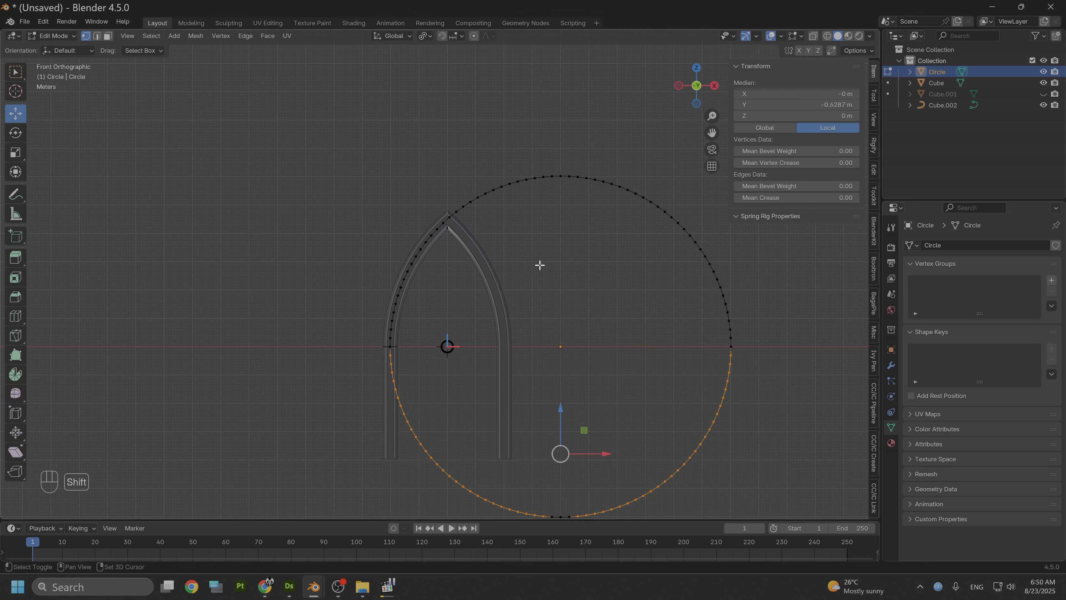
pyautogui.moveTo(447, 125); pyautogui.dragTo(755, 365)
pyautogui.keyDown('shift'); pyautogui.click(449, 218); pyautogui.keyUp('shift')
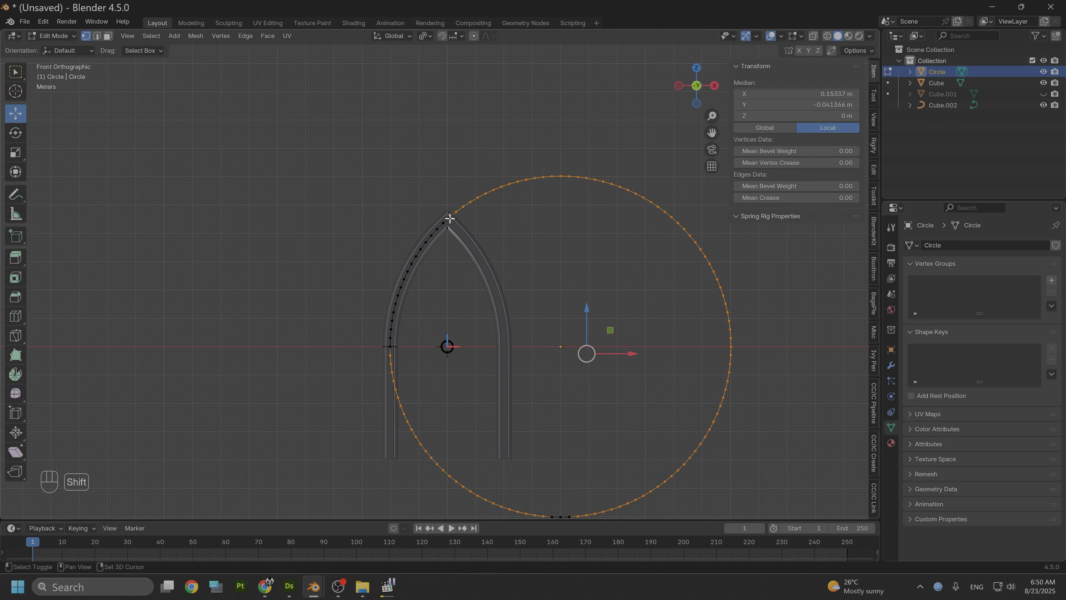
pyautogui.scroll(4, 451, 234)
pyautogui.rightClick(486, 133)
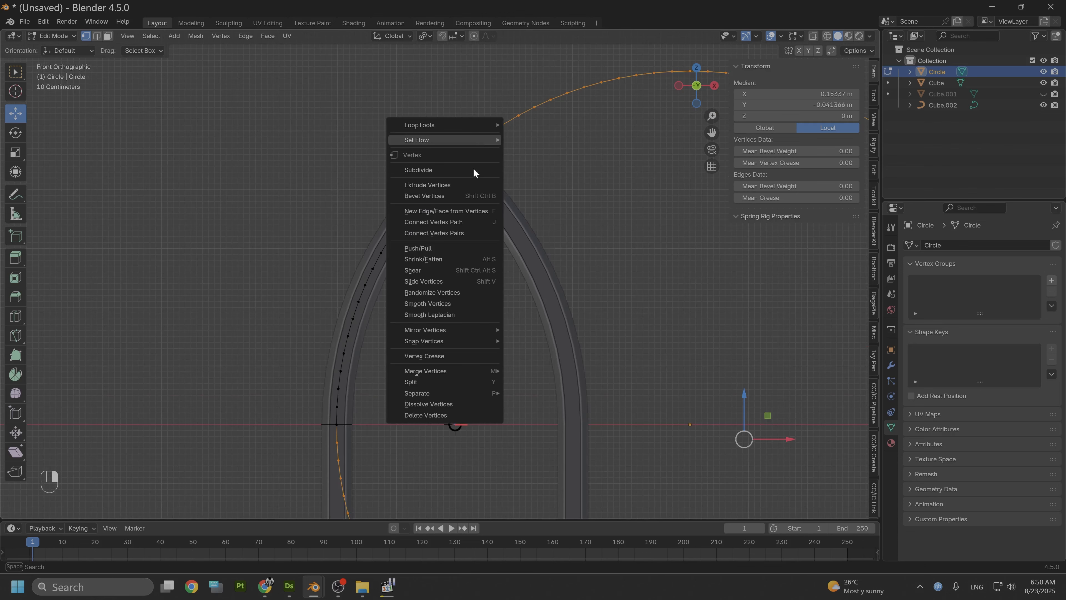
pyautogui.click(443, 406)
# Add a Mirror modifier on the X axis to the remaining arc.
pyautogui.scroll(2, 457, 201)
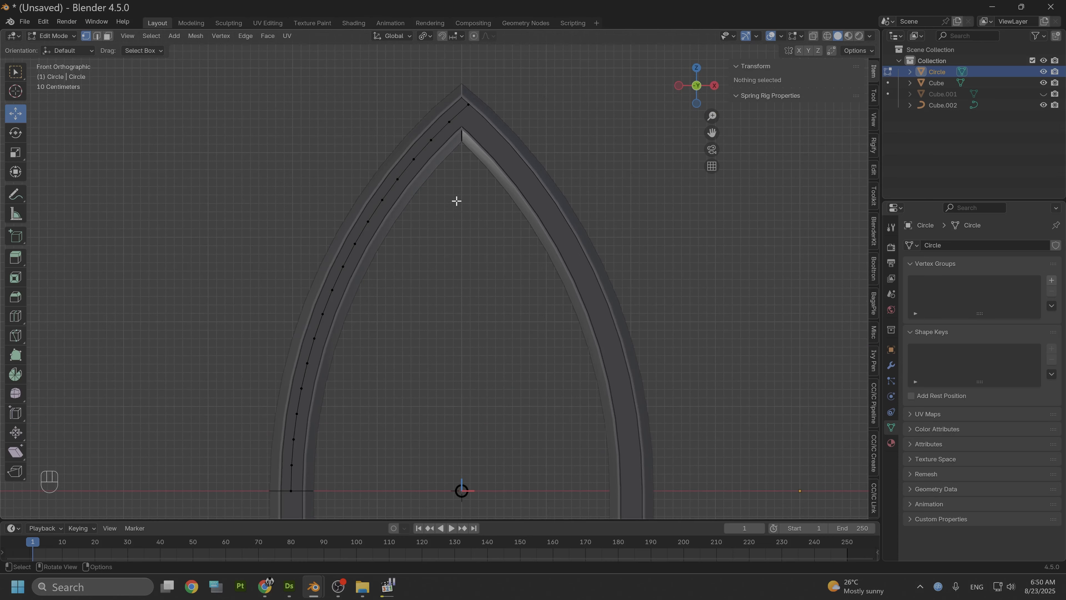
pyautogui.keyDown('shift'); pyautogui.moveTo(464, 138); pyautogui.dragTo(445, 230, button='middle'); pyautogui.keyUp('shift')
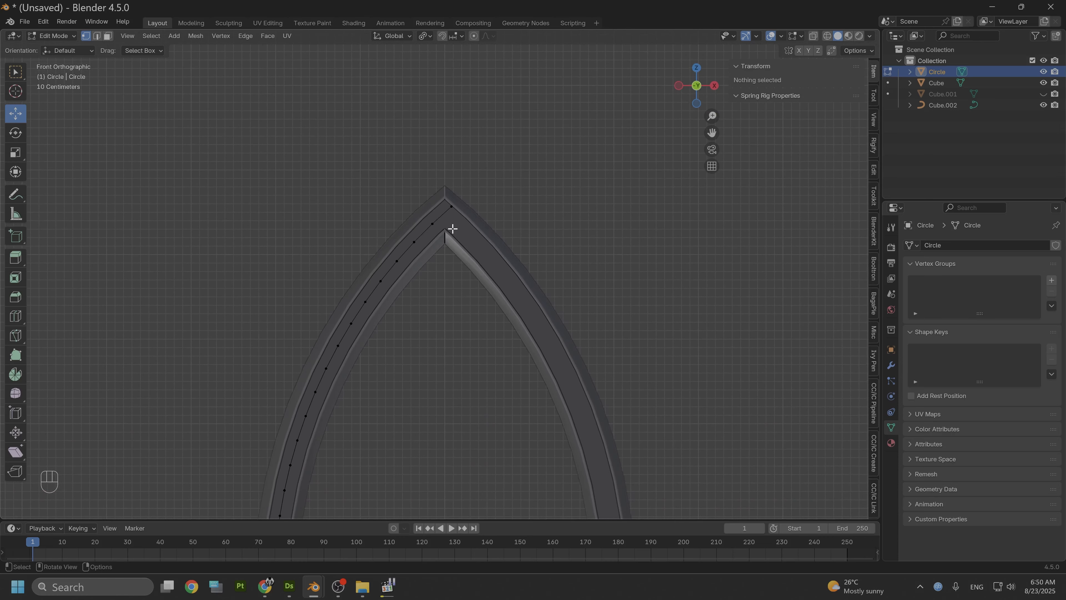
pyautogui.scroll(-2, 455, 225)
pyautogui.scroll(-1, 452, 226)
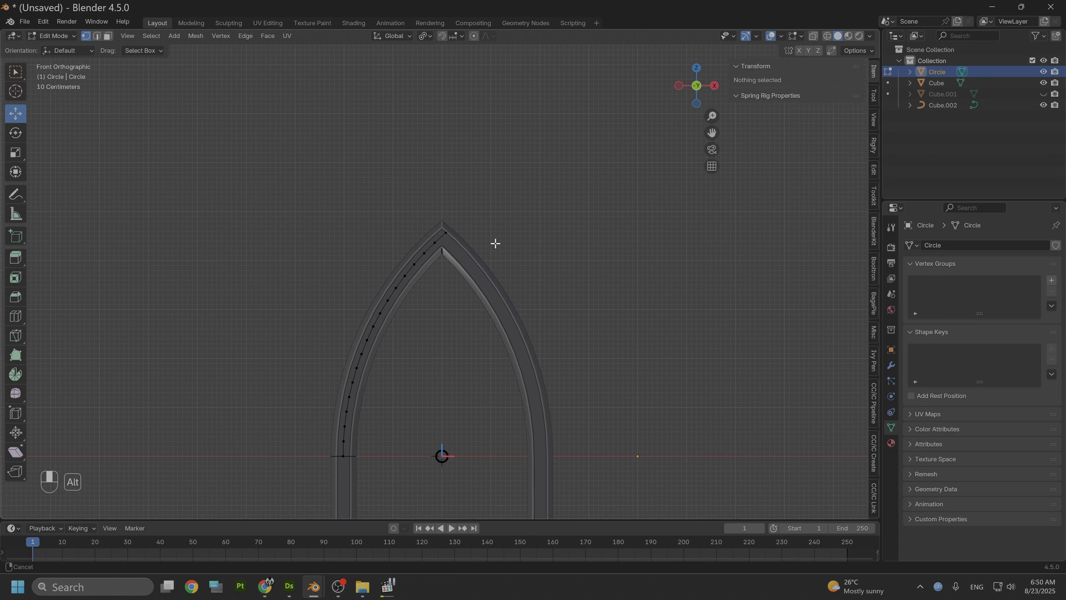
pyautogui.keyDown('shift'); pyautogui.moveTo(495, 240); pyautogui.dragTo(488, 186, button='middle'); pyautogui.keyUp('shift')
pyautogui.scroll(1, 469, 189)
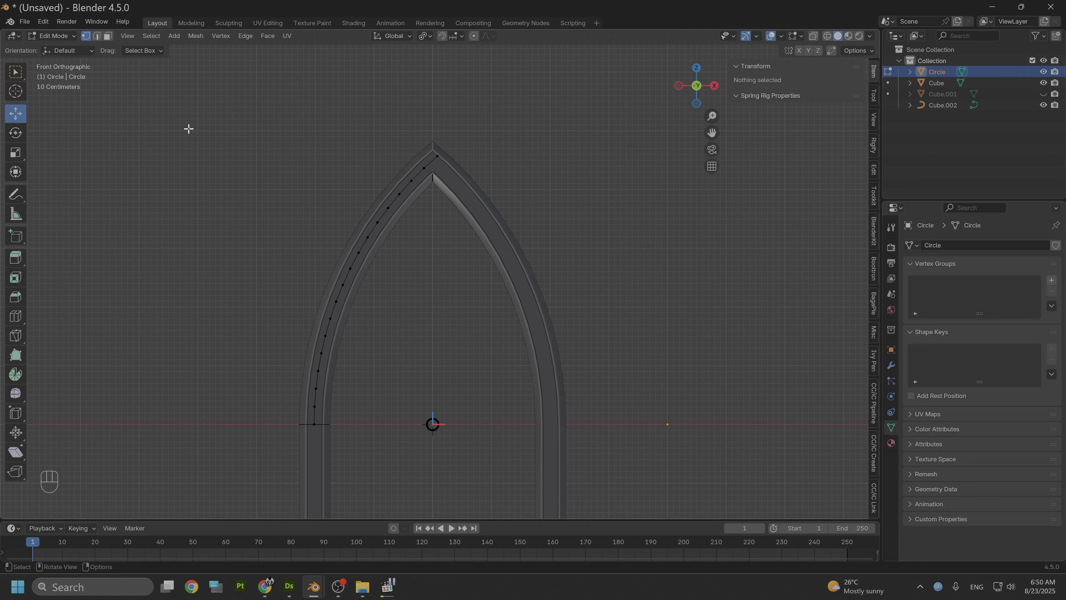
pyautogui.click(891, 365)
pyautogui.click(947, 248)
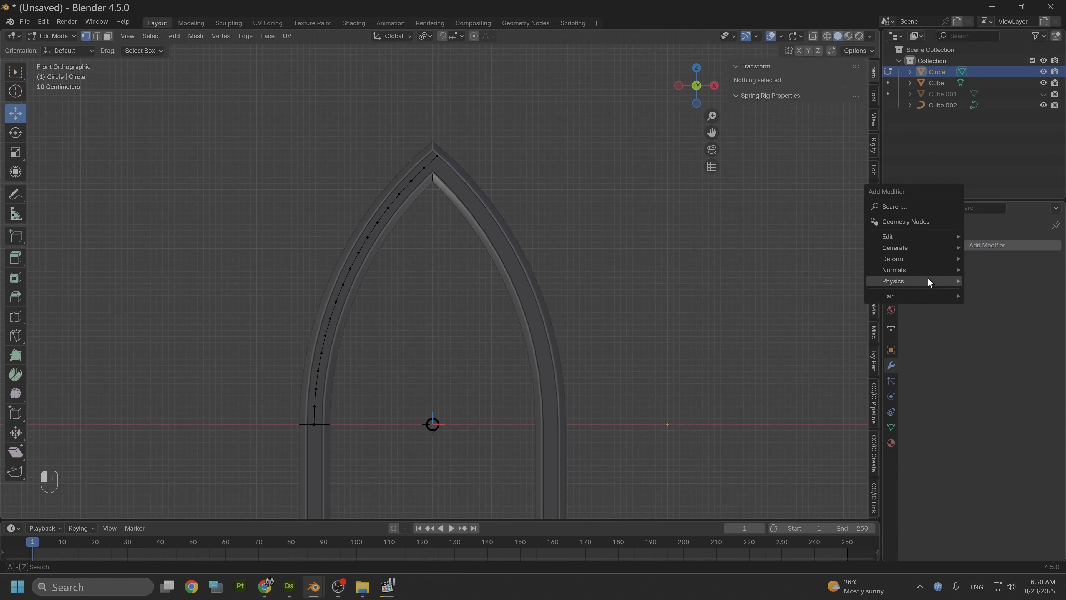
pyautogui.moveTo(902, 247)
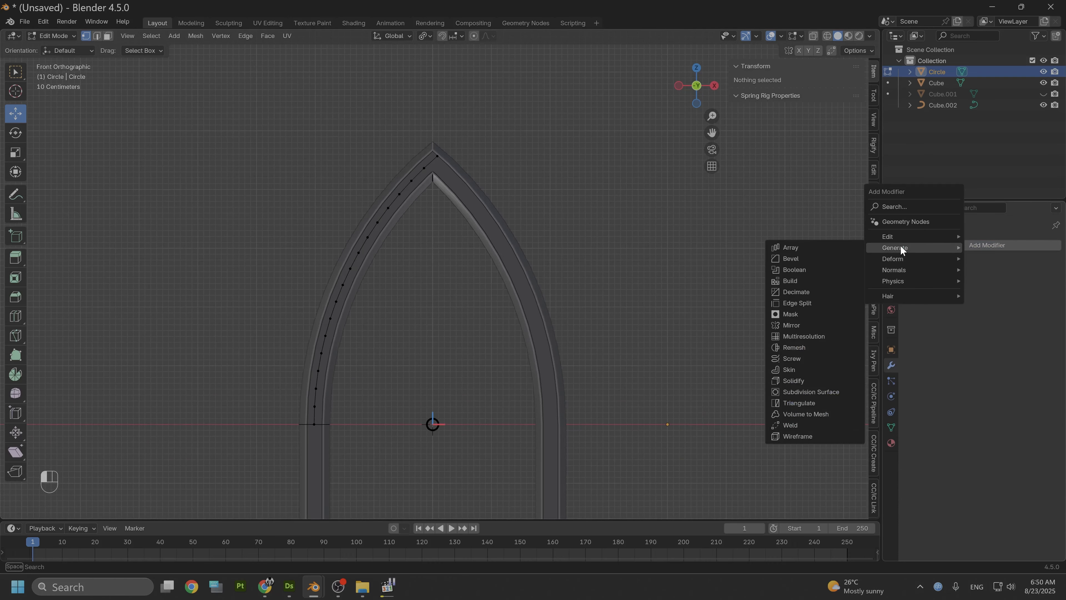
pyautogui.click(798, 326)
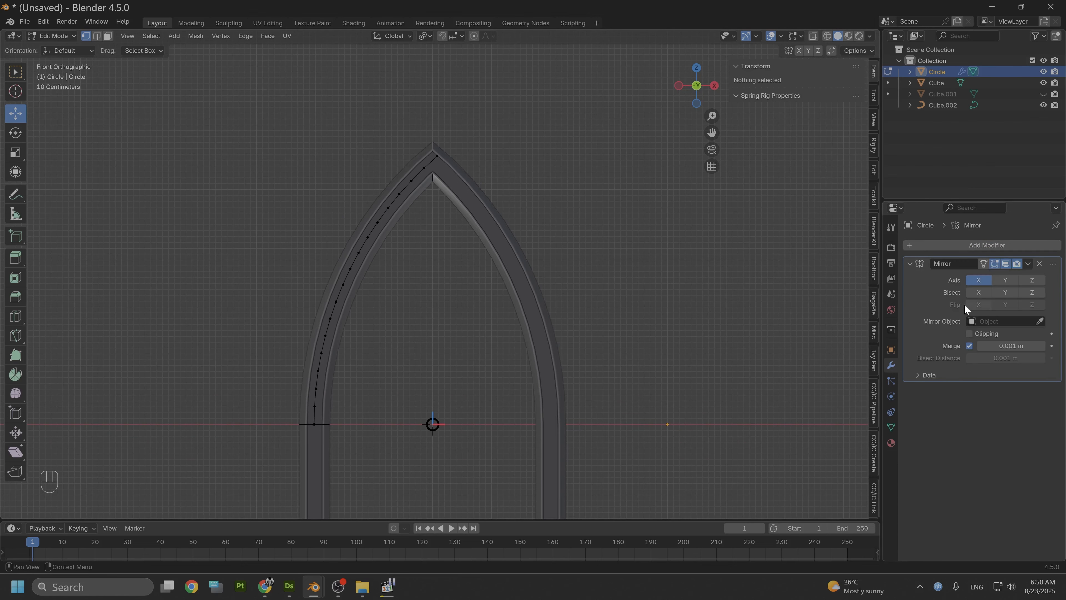
# Set the arc's origin to the 3D cursor so it mirrors across the arch's centre.
pyautogui.scroll(-1, 517, 281)
pyautogui.hotkey('shift', 's')
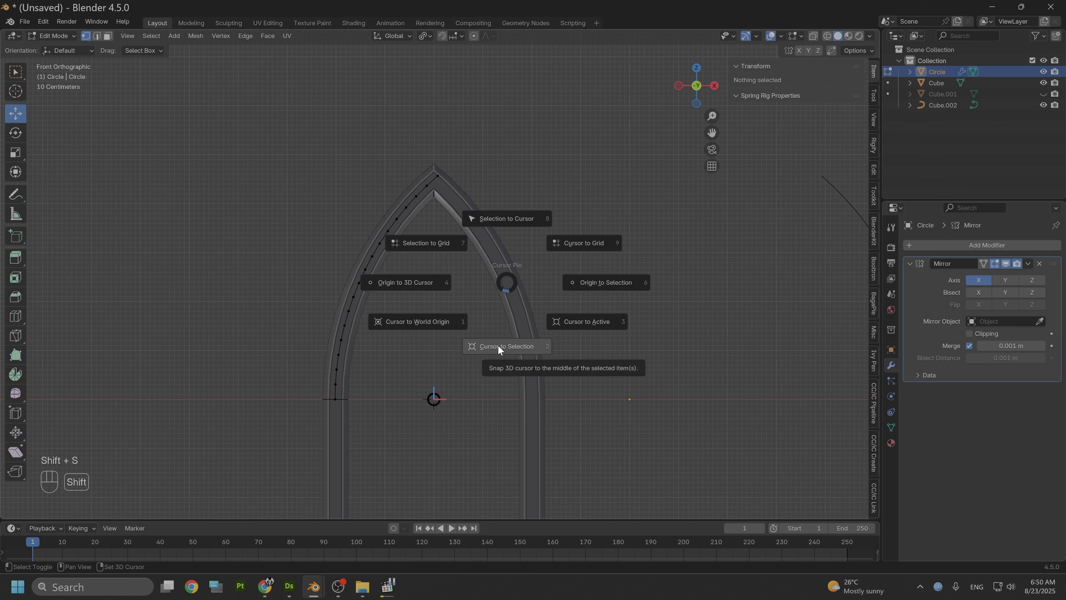
pyautogui.click(416, 281)
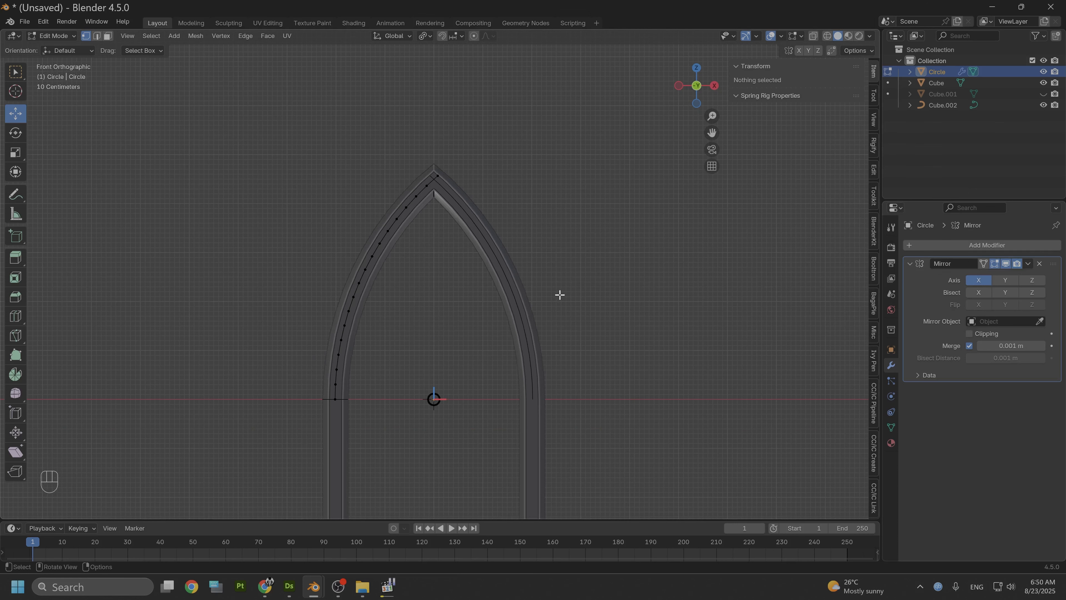
# Move the arc's top vertex about -0.07 m along X so it sits close to the arch's centre line.
pyautogui.scroll(3, 519, 253)
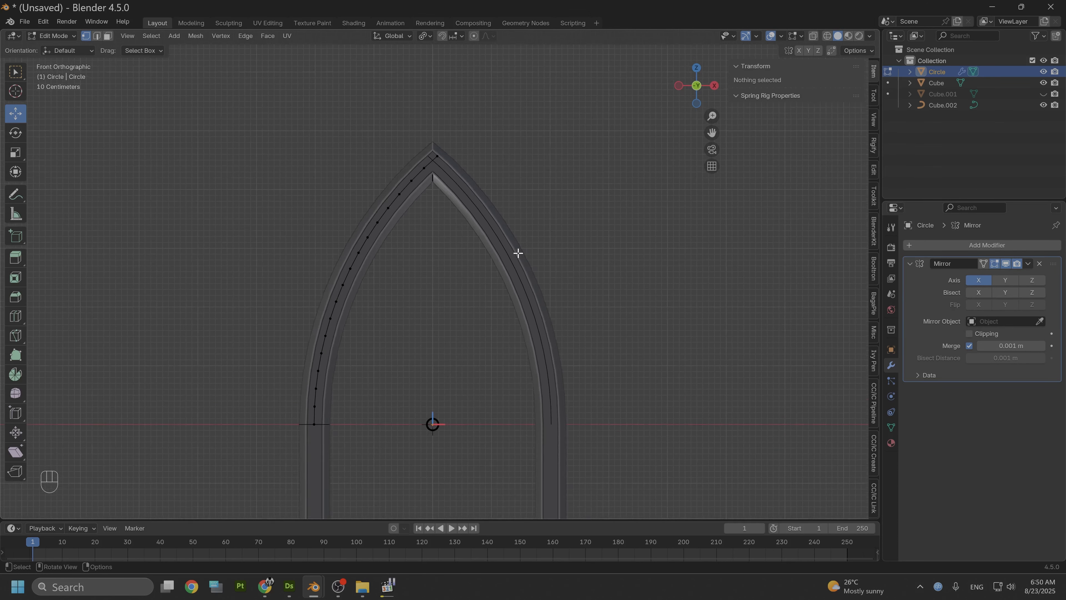
pyautogui.keyDown('alt'); pyautogui.moveTo(470, 161); pyautogui.dragTo(477, 219, button='middle'); pyautogui.keyUp('alt')
pyautogui.scroll(3, 476, 227)
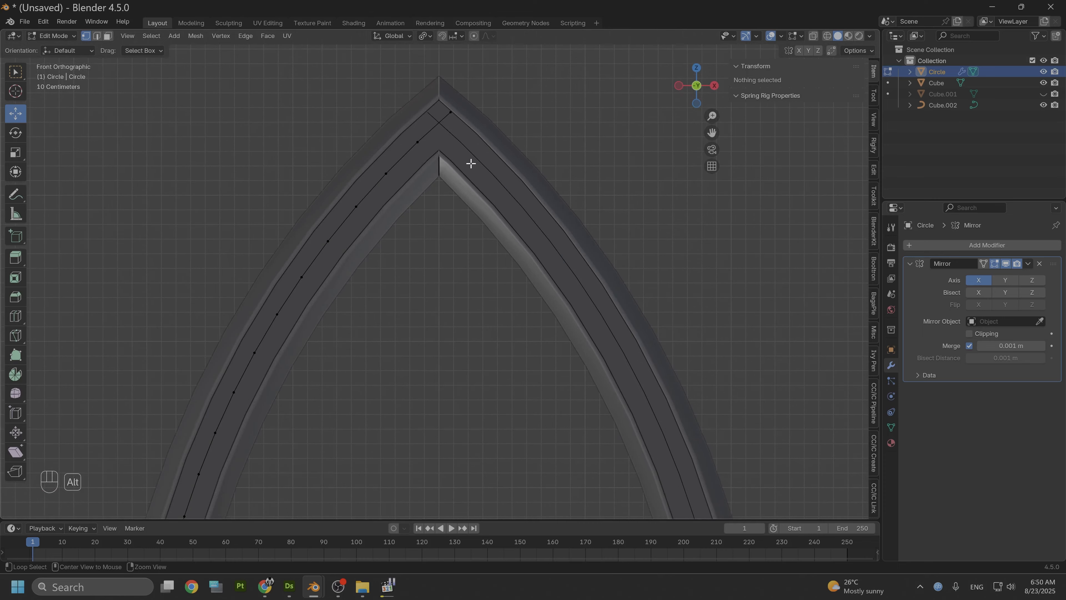
pyautogui.keyDown('alt'); pyautogui.moveTo(469, 162); pyautogui.dragTo(472, 257, button='middle'); pyautogui.keyUp('alt')
pyautogui.click(452, 207)
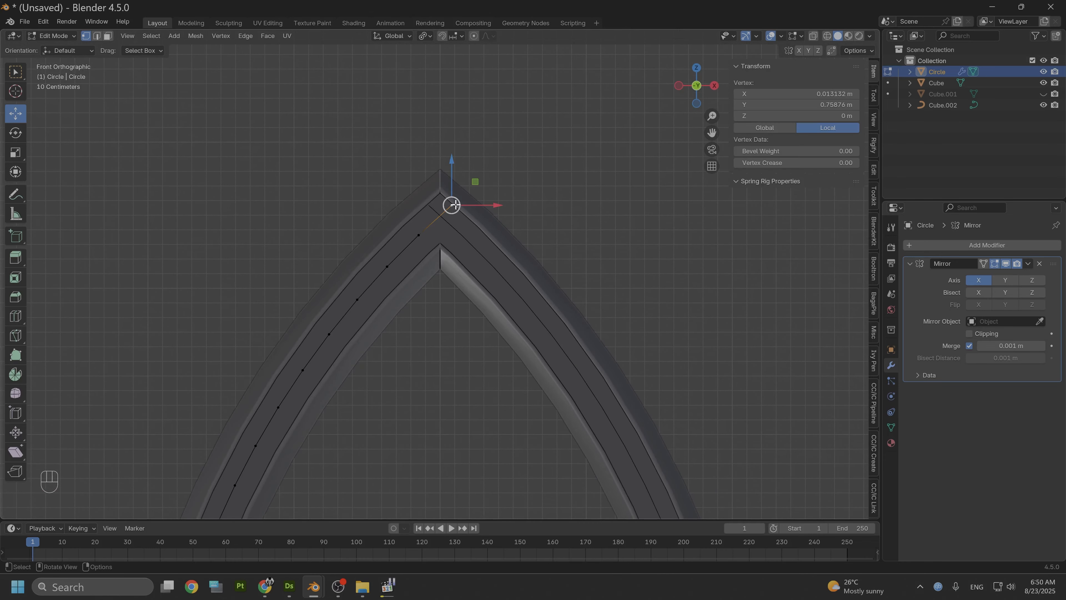
pyautogui.moveTo(449, 180); pyautogui.dragTo(482, 204)
pyautogui.hotkey('ctrl', 'z')
pyautogui.scroll(3, 469, 207)
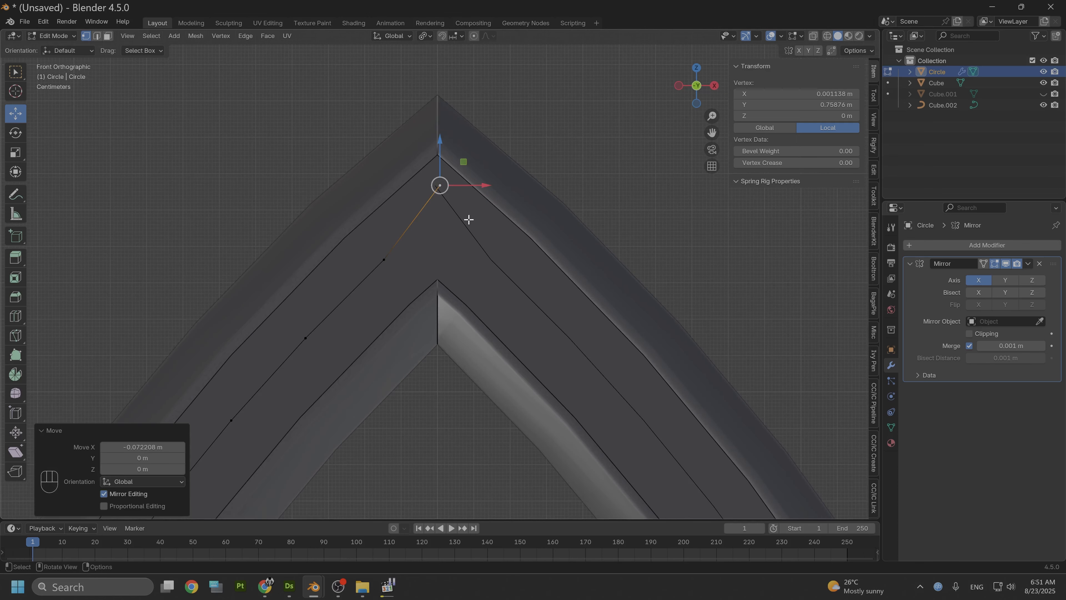
# Snap the arc's top vertex onto the arch's centre line with Mirror clipping enabled and lower it about 0.08 m along Z.
pyautogui.moveTo(487, 185); pyautogui.dragTo(485, 185)
pyautogui.moveTo(435, 135); pyautogui.dragTo(435, 167)
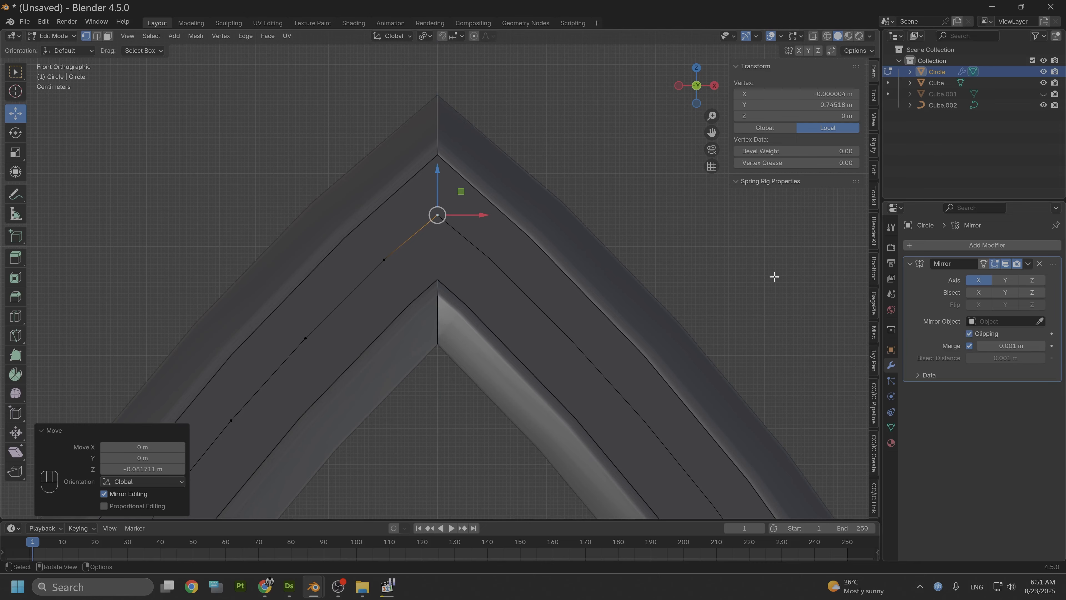
pyautogui.scroll(-3, 554, 221)
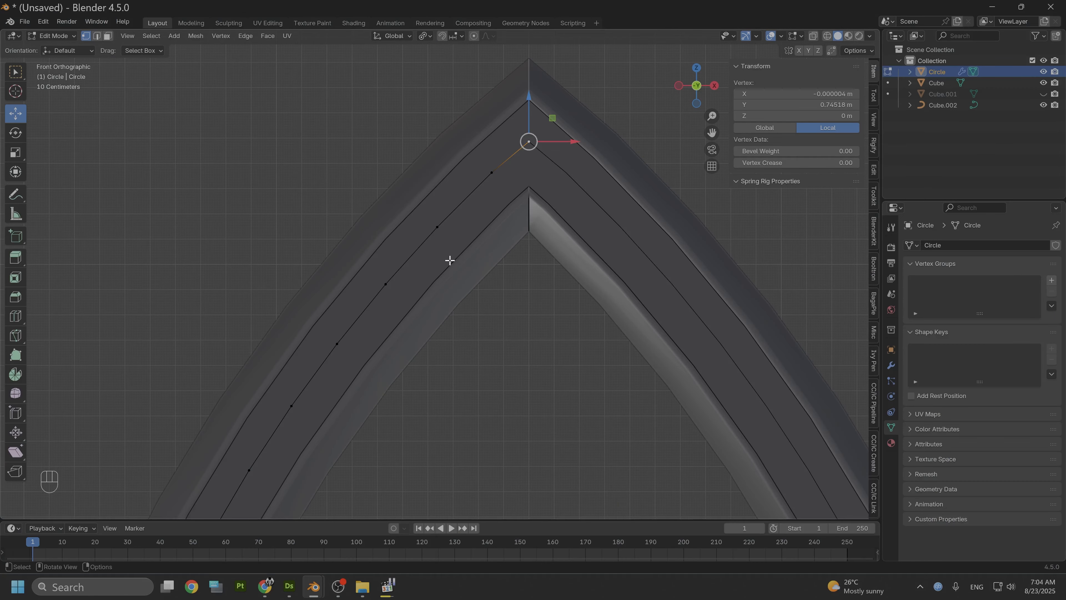
# Select the whole arc and space its vertices evenly with LoopTools Space.
pyautogui.keyDown('alt'); pyautogui.click(449, 260); pyautogui.keyUp('alt')
pyautogui.scroll(-3, 448, 258)
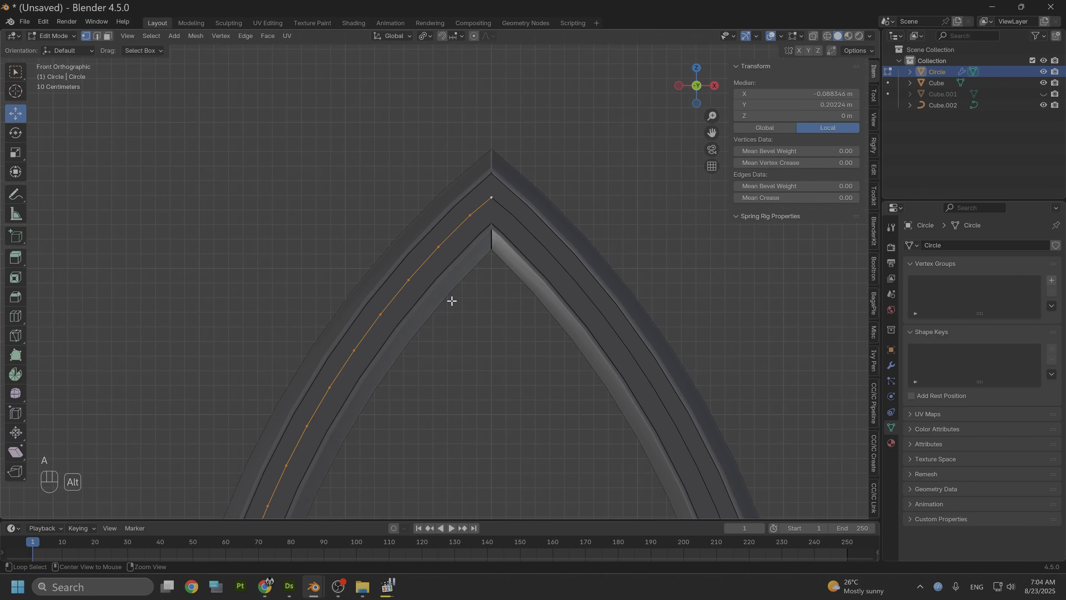
pyautogui.scroll(1, 478, 269)
pyautogui.scroll(-2, 495, 250)
pyautogui.rightClick(503, 191)
pyautogui.moveTo(500, 196)
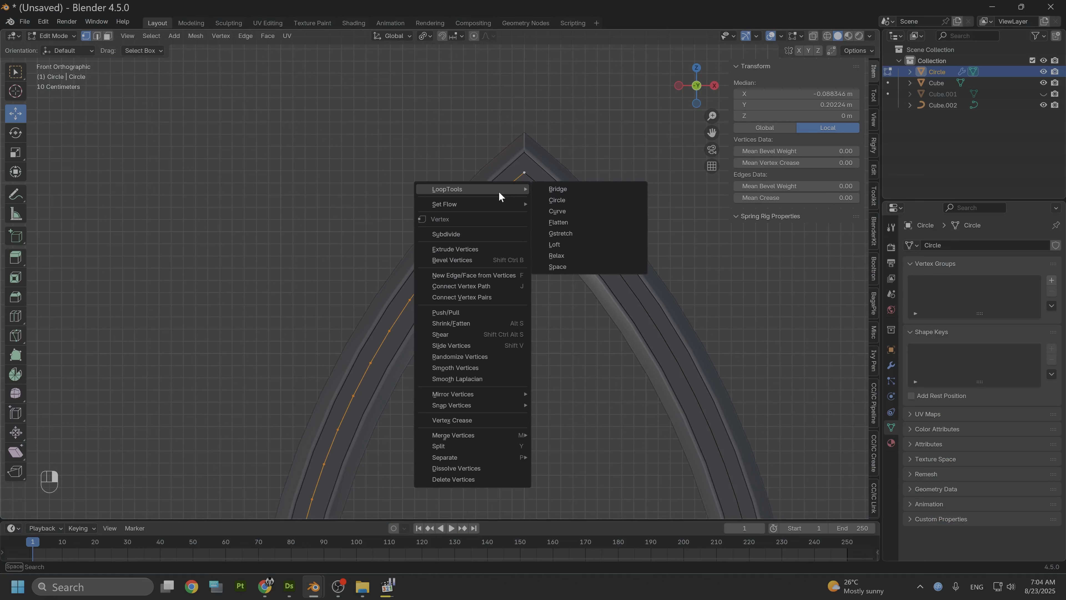
pyautogui.click(569, 267)
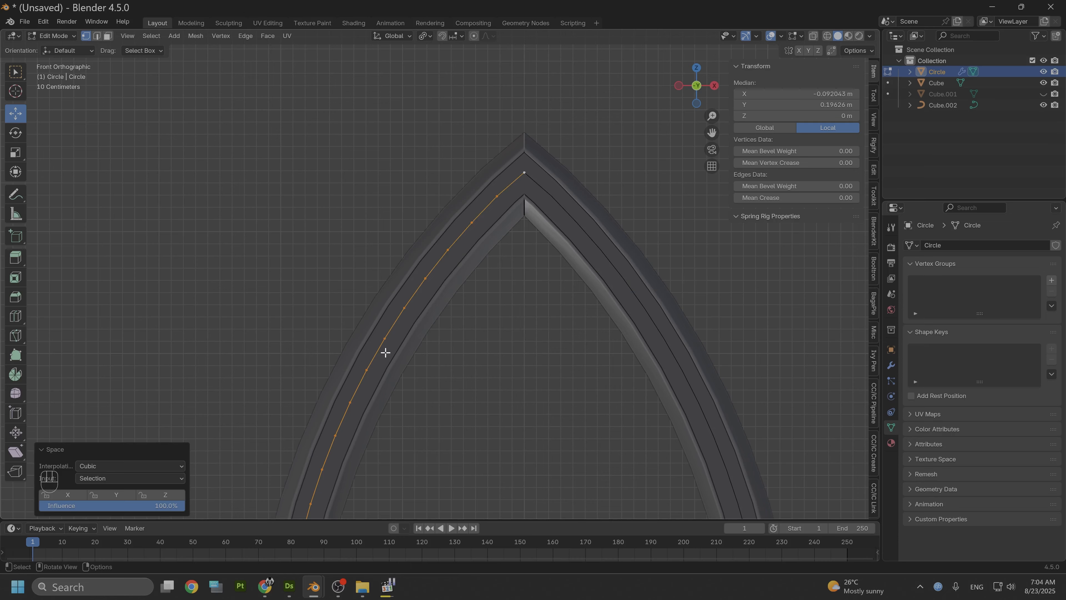
# Return to Object Mode and apply the arc's Mirror modifier.
pyautogui.scroll(-1, 386, 352)
pyautogui.keyDown('alt'); pyautogui.moveTo(443, 365); pyautogui.dragTo(459, 229, button='middle'); pyautogui.keyUp('alt')
pyautogui.scroll(-1, 377, 384)
pyautogui.keyDown('alt'); pyautogui.moveTo(378, 348); pyautogui.dragTo(364, 290, button='middle'); pyautogui.keyUp('alt')
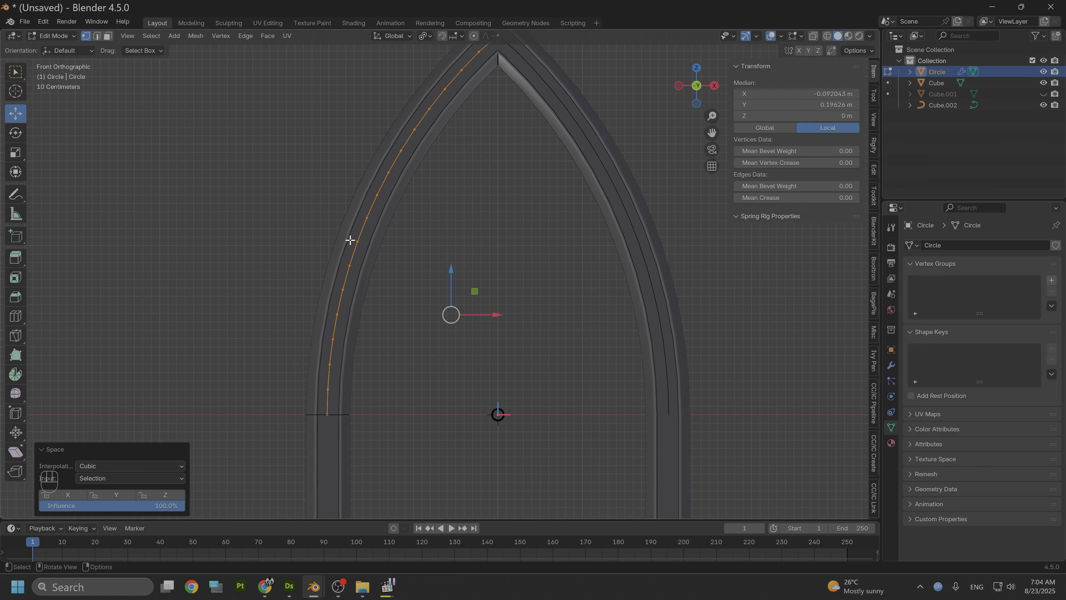
pyautogui.moveTo(461, 184); pyautogui.dragTo(469, 207, button='middle')
pyautogui.keyDown('alt'); pyautogui.moveTo(364, 191); pyautogui.dragTo(228, 138, button='middle'); pyautogui.keyUp('alt')
pyautogui.click(72, 39)
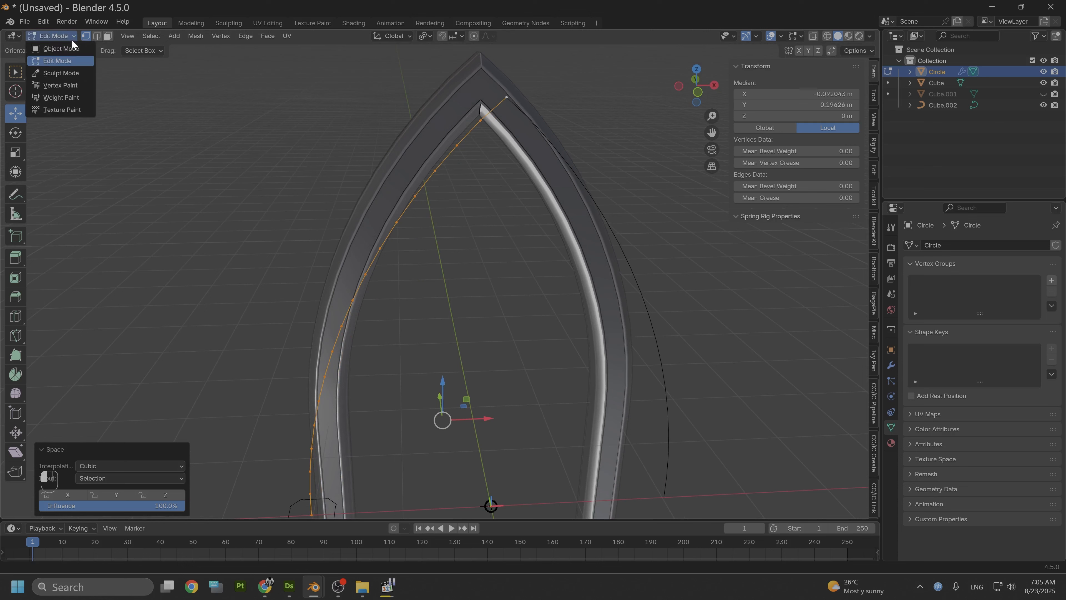
pyautogui.click(70, 49)
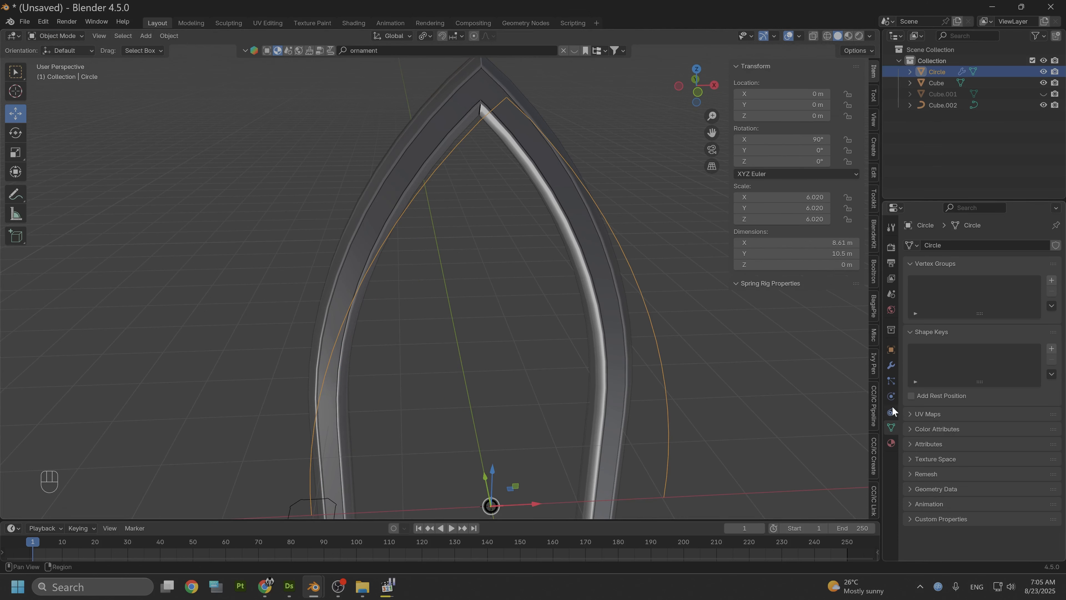
pyautogui.click(891, 365)
pyautogui.click(1027, 264)
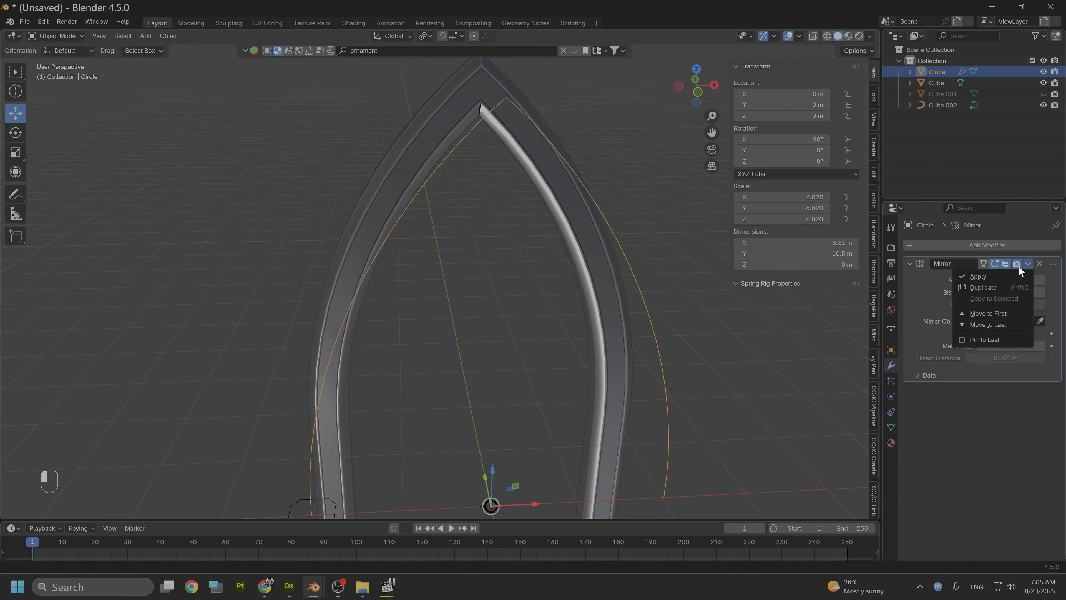
pyautogui.click(991, 276)
pyautogui.scroll(-1, 618, 245)
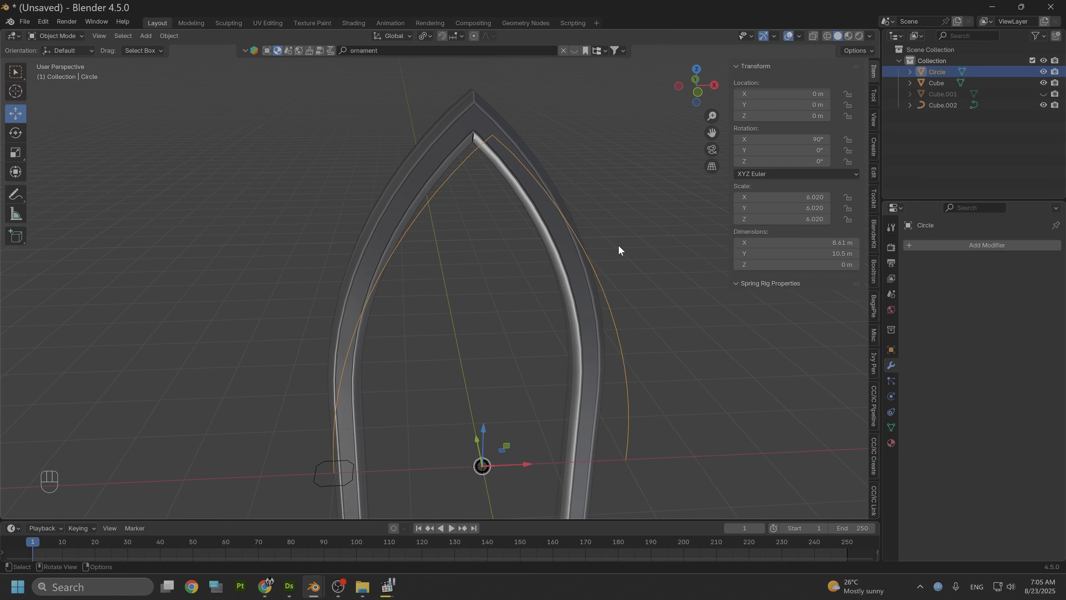
# Apply all transforms (location, rotation and scale) to the mirrored arch path.
pyautogui.keyDown('alt'); pyautogui.moveTo(619, 294); pyautogui.dragTo(617, 269); pyautogui.keyUp('alt')
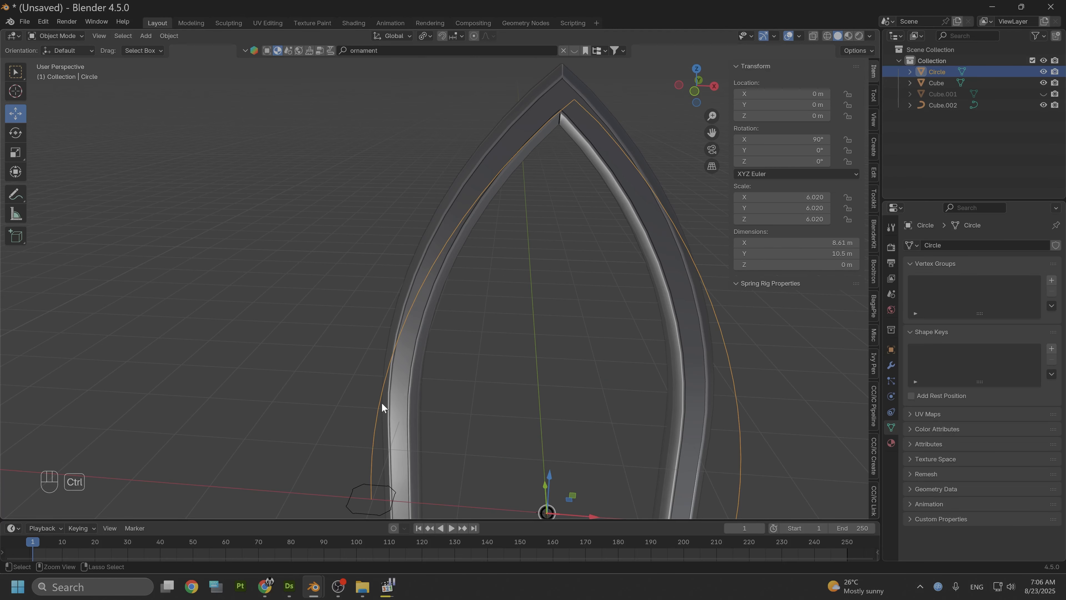
pyautogui.hotkey('ctrl', 'a')
pyautogui.click(372, 404)
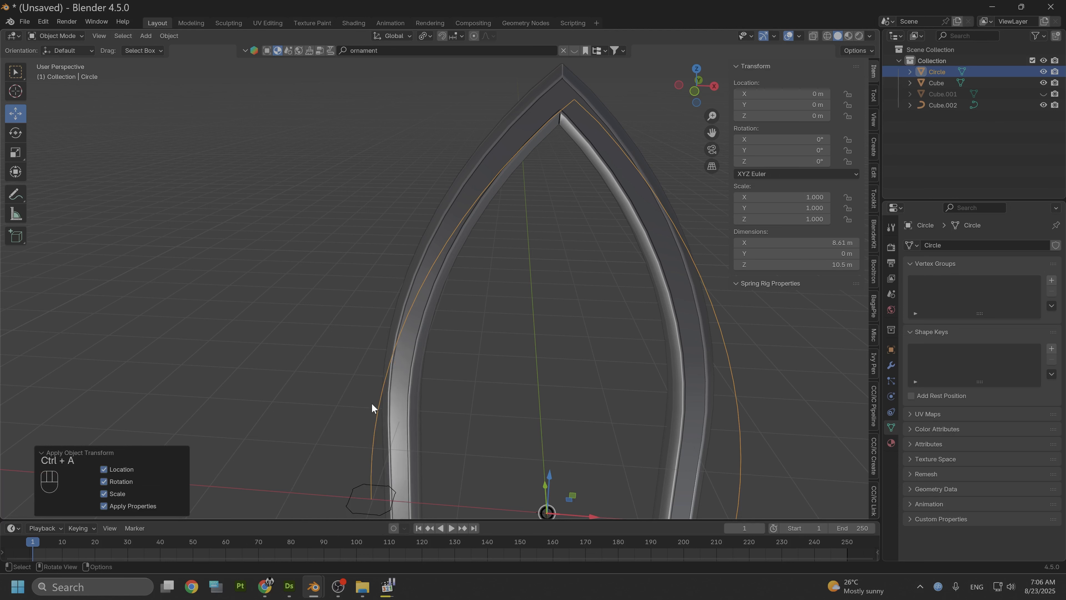
# Convert the mirrored arch path from a mesh to a curve.
pyautogui.scroll(-1, 372, 403)
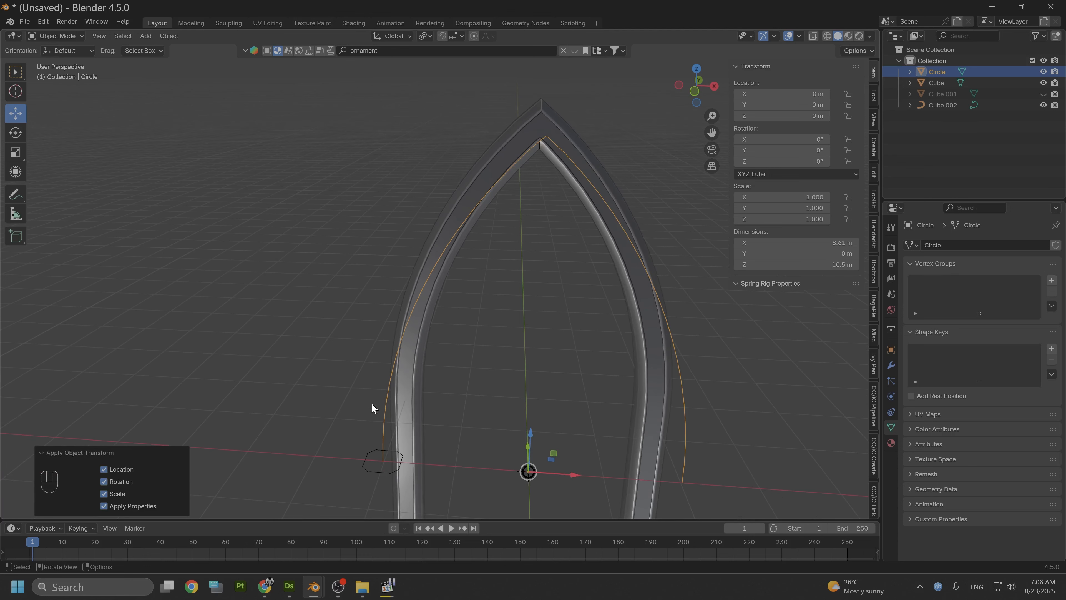
pyautogui.keyDown('alt'); pyautogui.keyDown('shift'); pyautogui.moveTo(396, 398); pyautogui.dragTo(389, 367); pyautogui.keyUp('shift'); pyautogui.keyUp('alt')
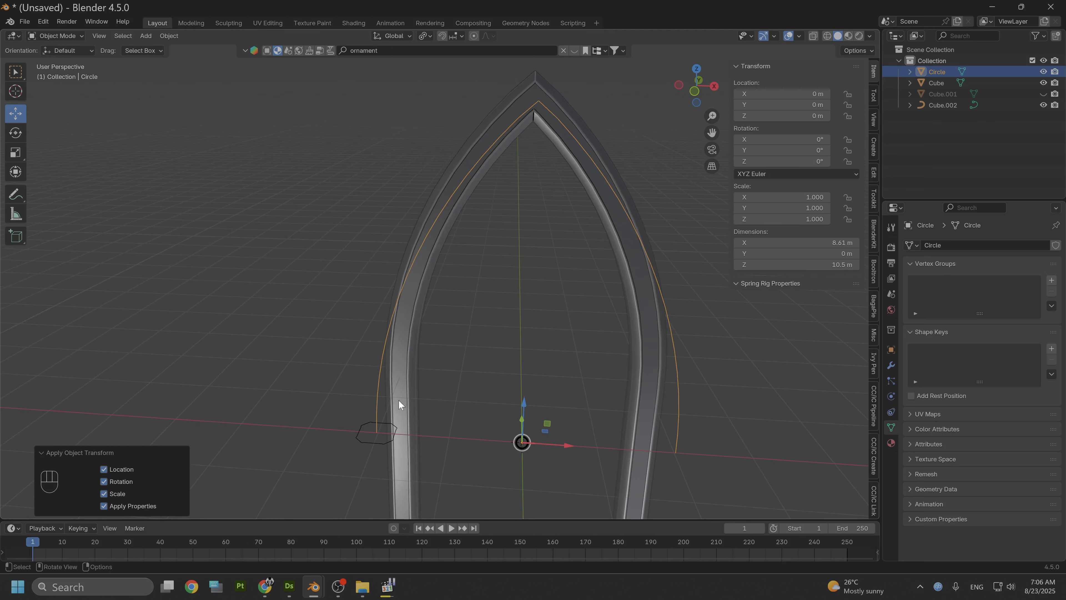
pyautogui.click(168, 36)
pyautogui.moveTo(236, 369)
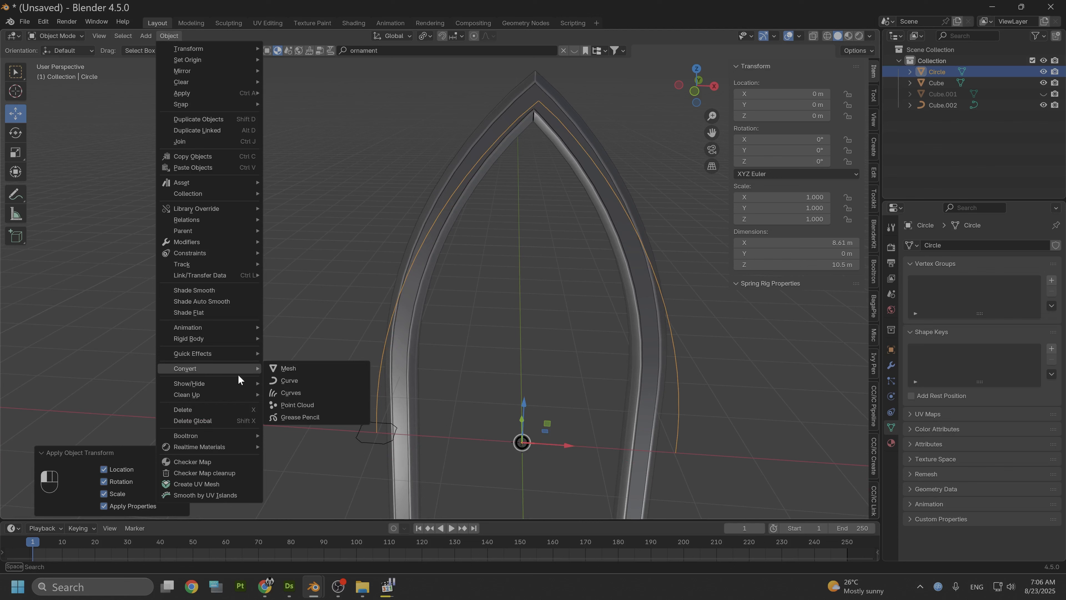
pyautogui.click(305, 379)
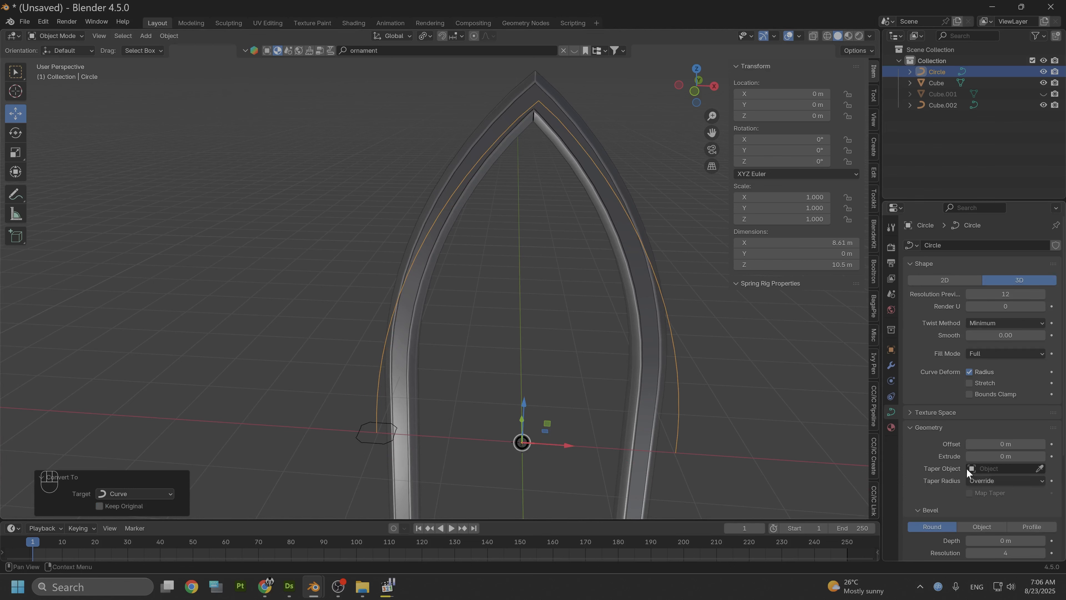
# Set the arch curve's bevel to Object and pick the profile curve Cube.002 as the bevel object.
pyautogui.scroll(-2, 939, 431)
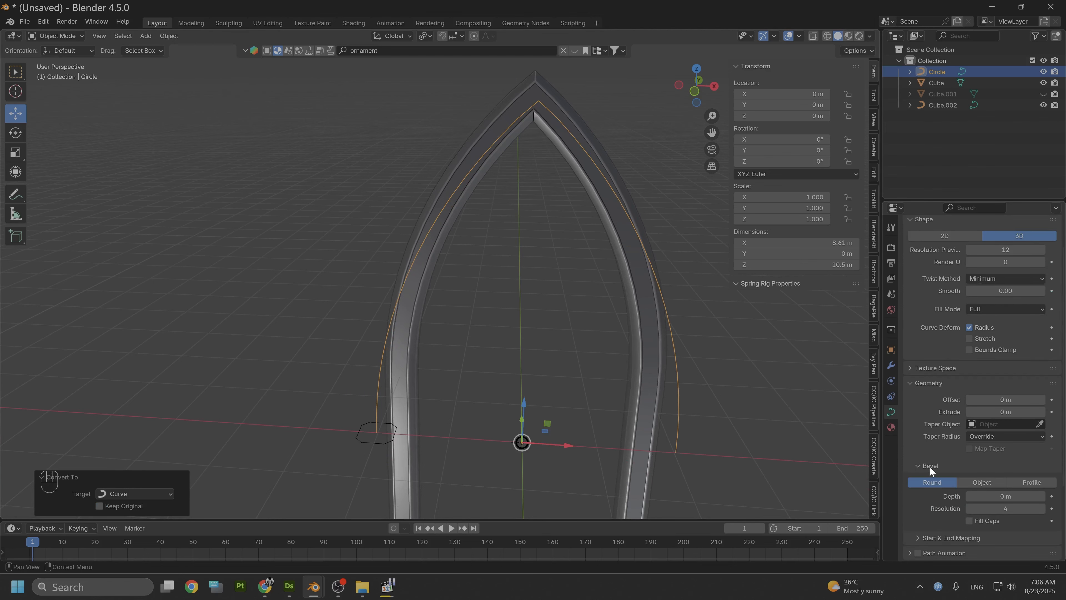
pyautogui.click(992, 483)
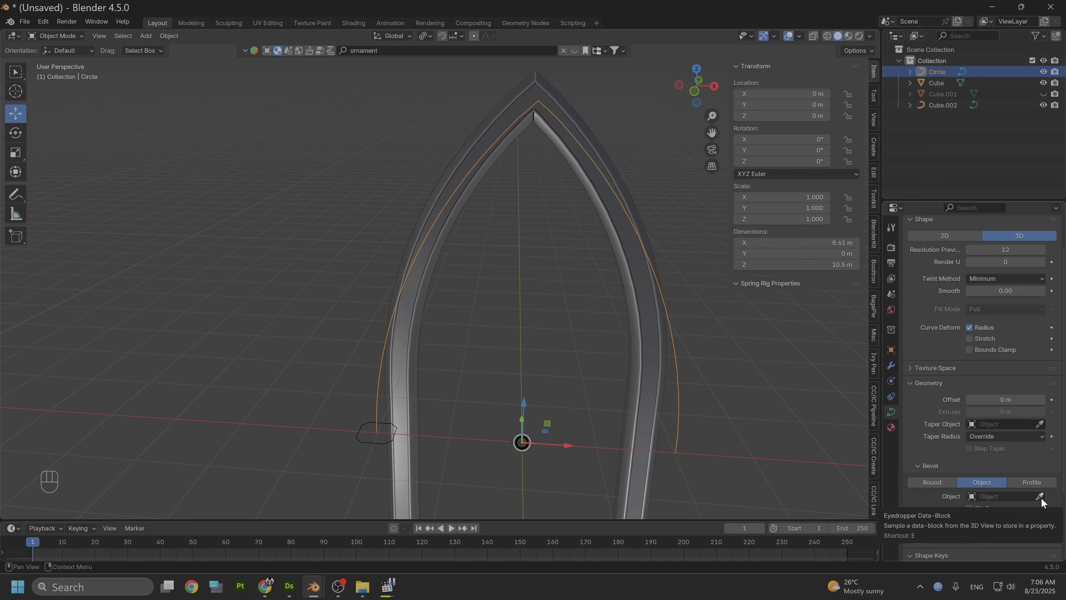
pyautogui.click(1040, 496)
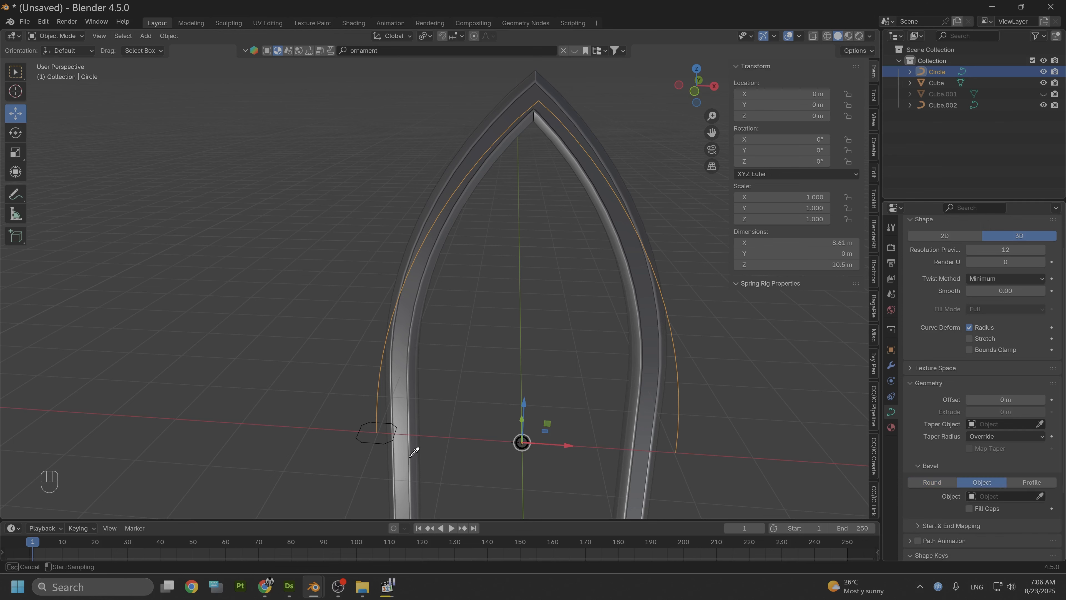
pyautogui.click(383, 440)
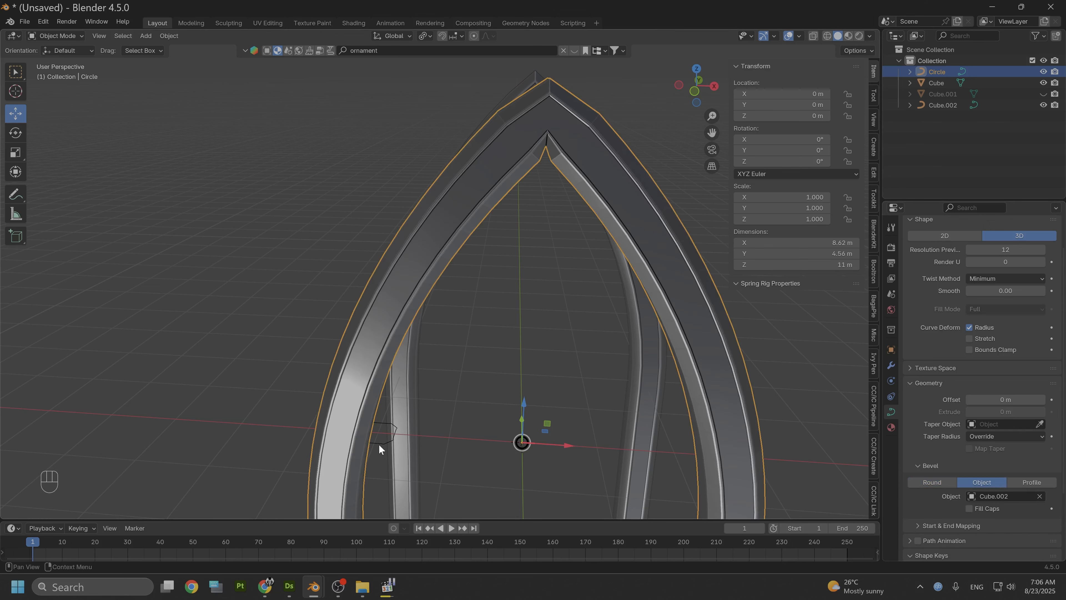
# Set the origin of the profile curve Cube.002 to its geometry so the beveled arch follows its path.
pyautogui.press('alt')
pyautogui.moveTo(429, 404); pyautogui.dragTo(280, 404, button='middle')
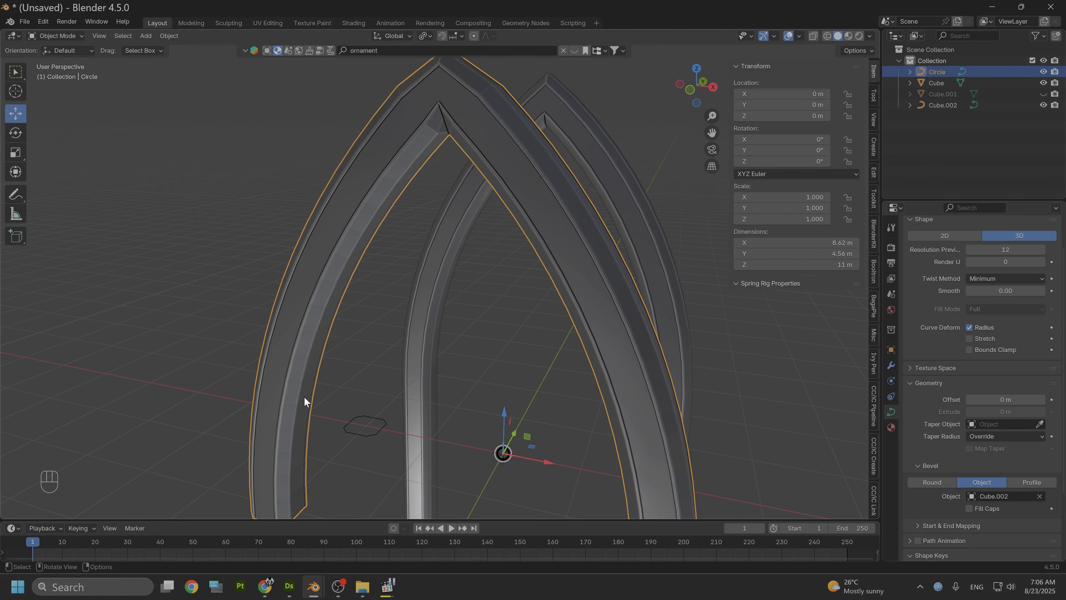
pyautogui.click(362, 437)
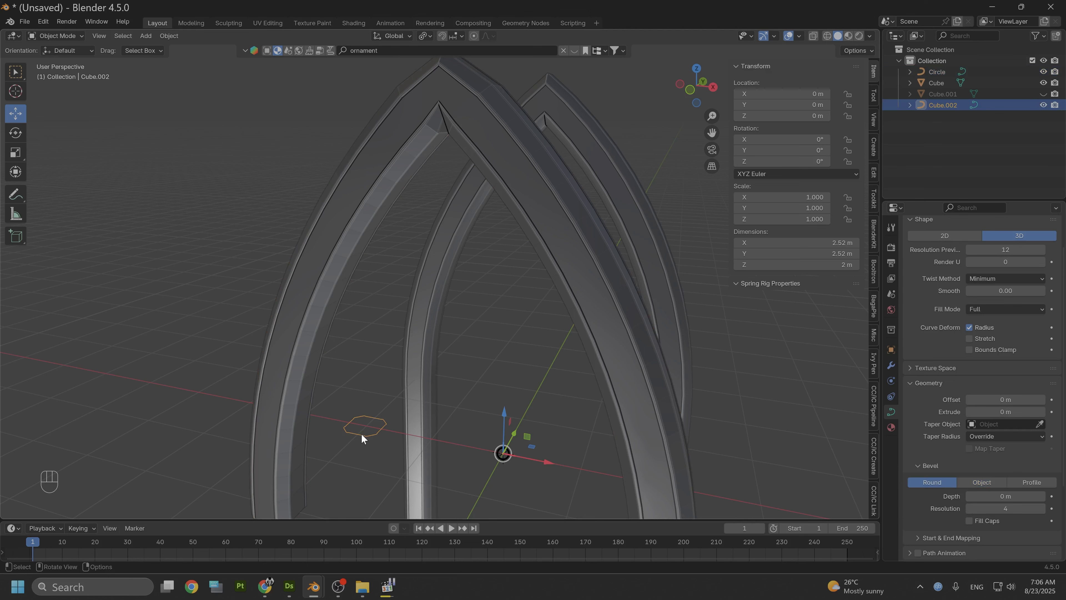
pyautogui.rightClick(361, 434)
pyautogui.moveTo(328, 373)
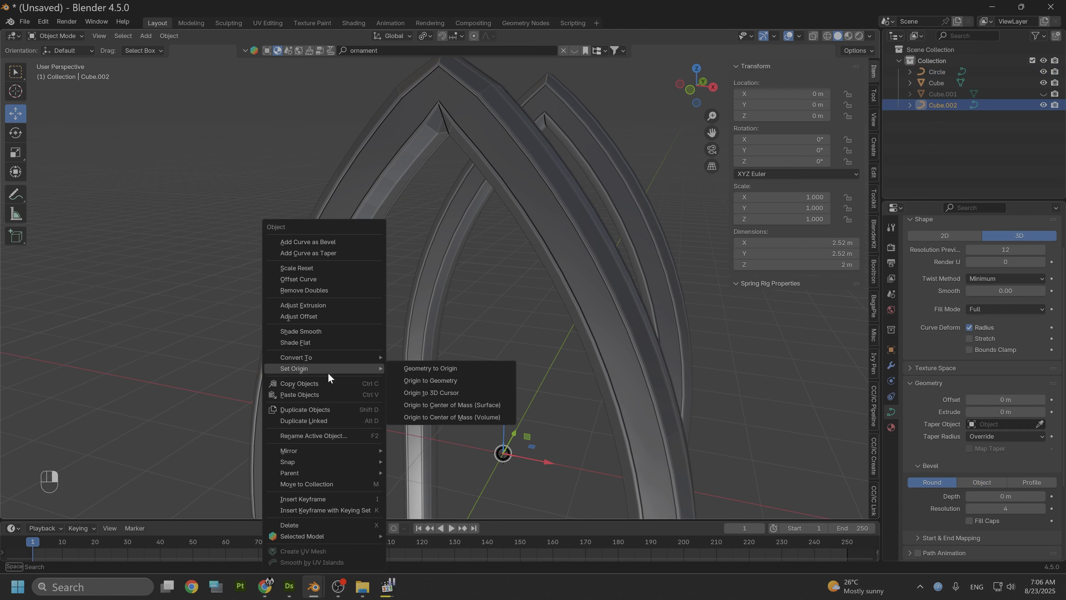
pyautogui.click(433, 382)
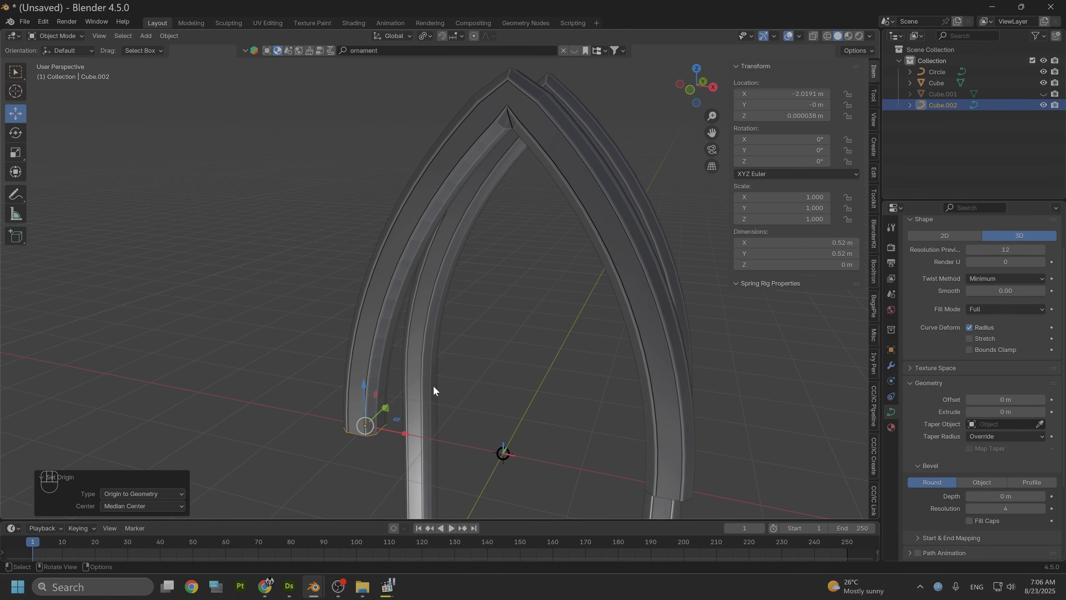
# Examine the beveled arch from the front, comparing its peak and sides with the original arch.
pyautogui.moveTo(433, 385); pyautogui.dragTo(481, 368, button='middle')
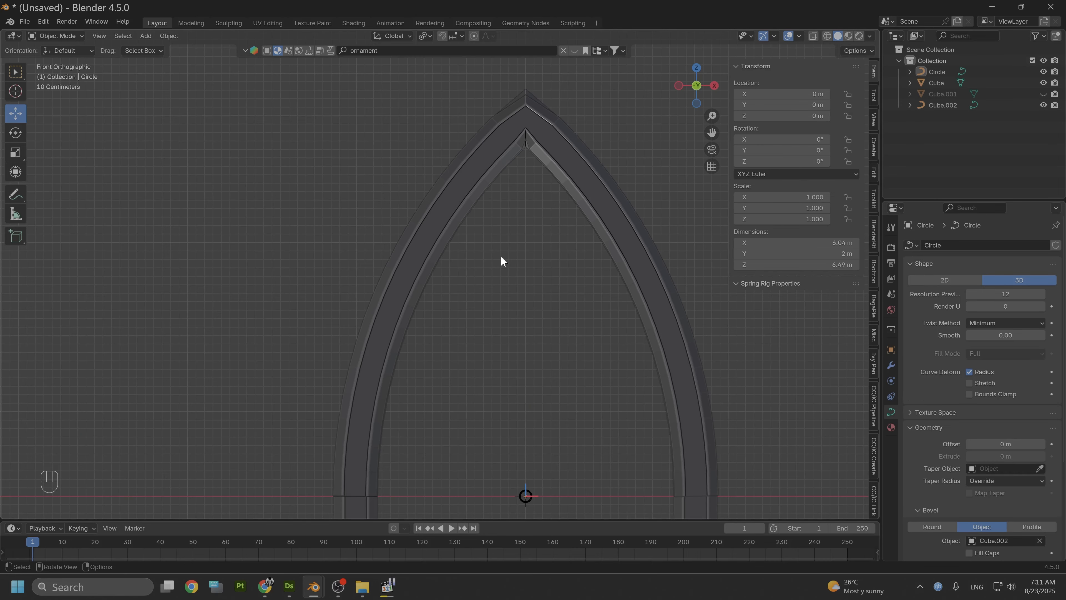
pyautogui.keyDown('shift'); pyautogui.moveTo(501, 255); pyautogui.dragTo(465, 269, button='middle'); pyautogui.keyUp('shift')
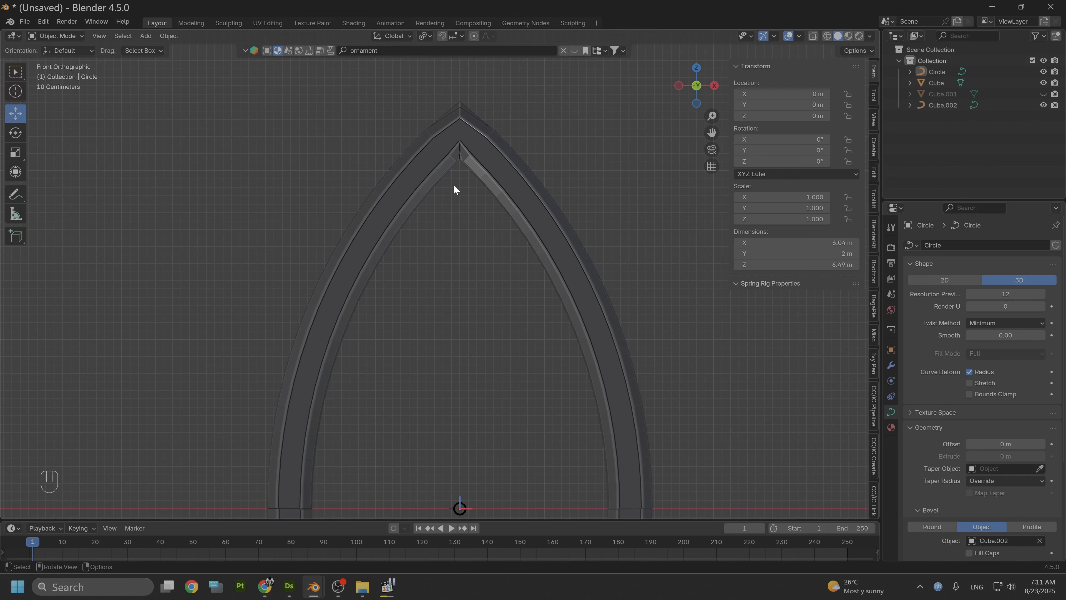
pyautogui.scroll(-1, 441, 252)
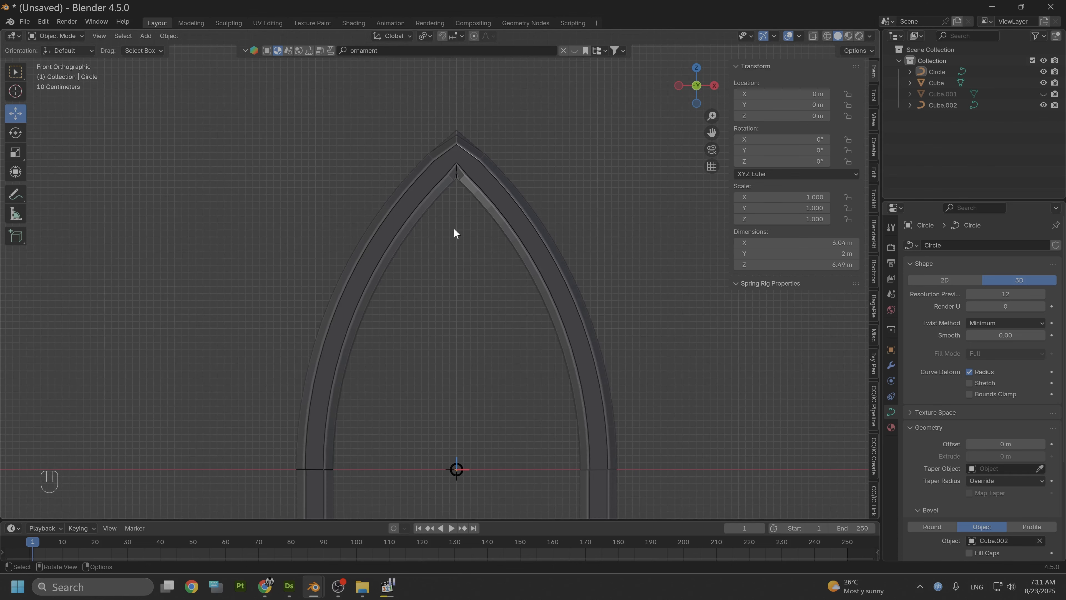
pyautogui.scroll(3, 453, 192)
pyautogui.keyDown('shift'); pyautogui.moveTo(453, 191); pyautogui.dragTo(398, 282, button='middle'); pyautogui.keyUp('shift')
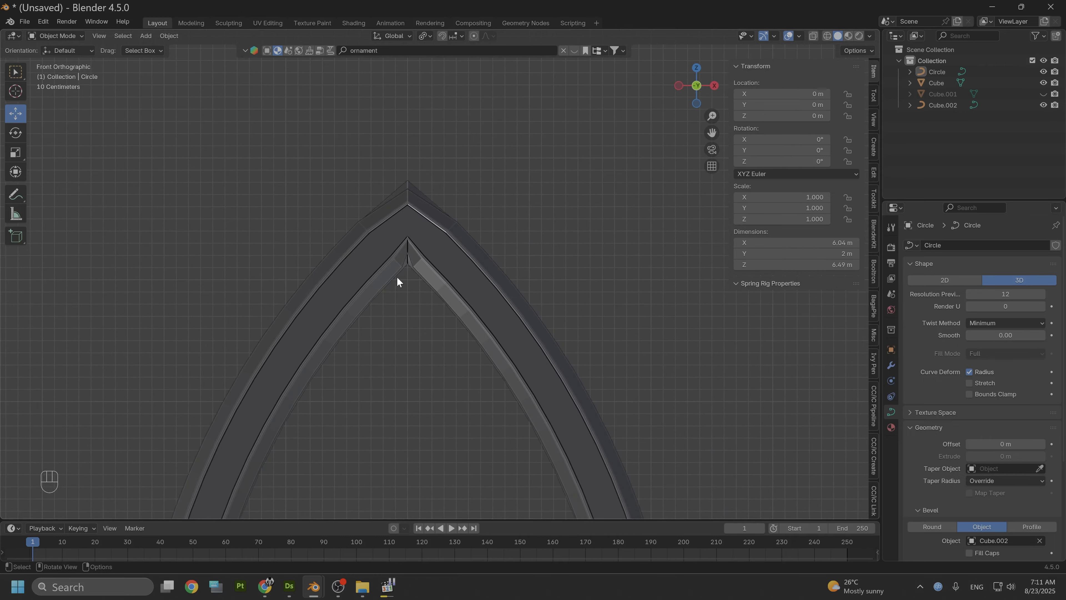
pyautogui.scroll(3, 399, 277)
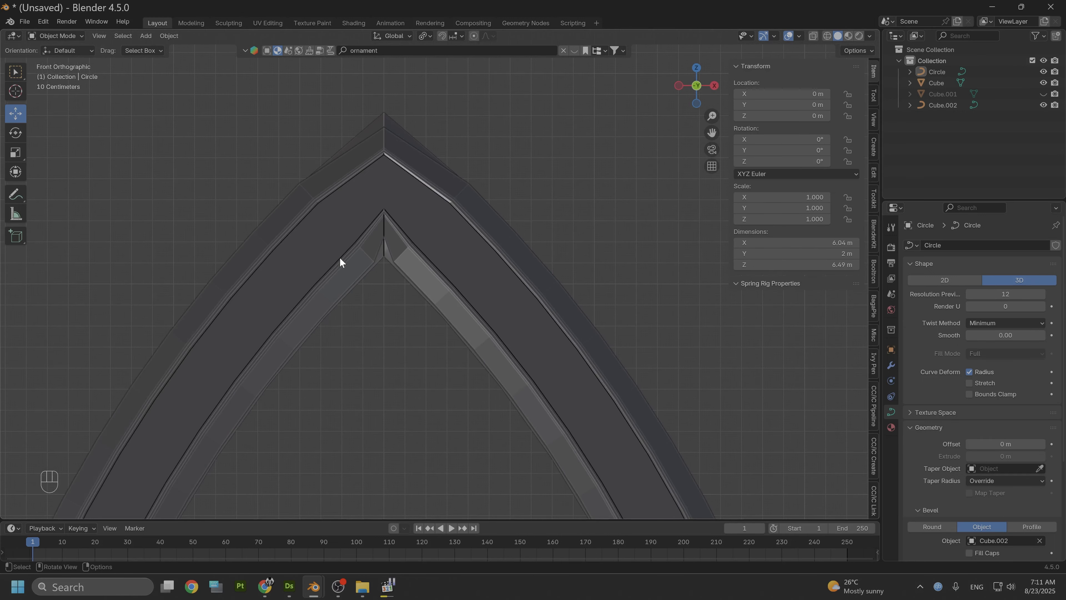
pyautogui.scroll(-3, 376, 216)
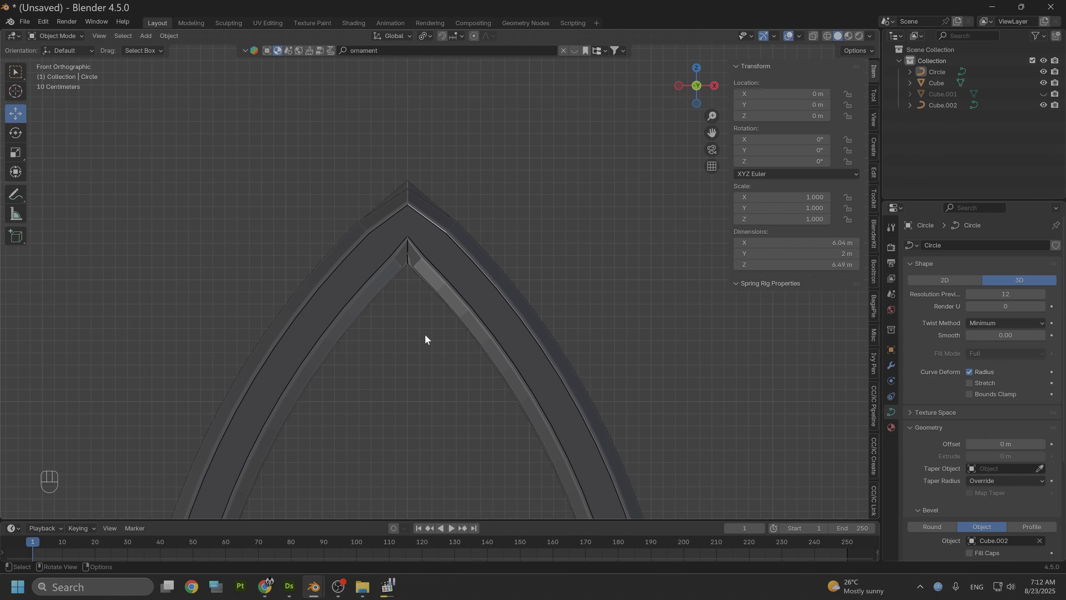
pyautogui.keyDown('alt'); pyautogui.moveTo(429, 331); pyautogui.dragTo(442, 227, button='middle'); pyautogui.keyUp('alt')
pyautogui.scroll(-1, 423, 318)
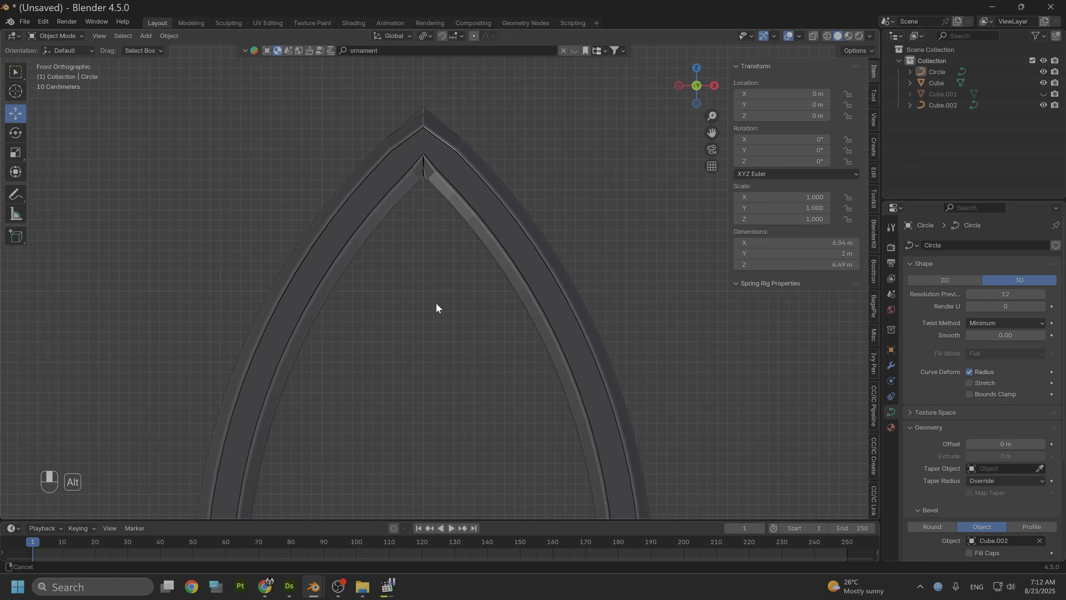
pyautogui.keyDown('alt'); pyautogui.moveTo(436, 303); pyautogui.dragTo(476, 158, button='middle'); pyautogui.keyUp('alt')
# Scale the profile curve Cube.002 to about 0.467 to make the beveled arch thinner.
pyautogui.moveTo(498, 301); pyautogui.dragTo(358, 242, button='middle')
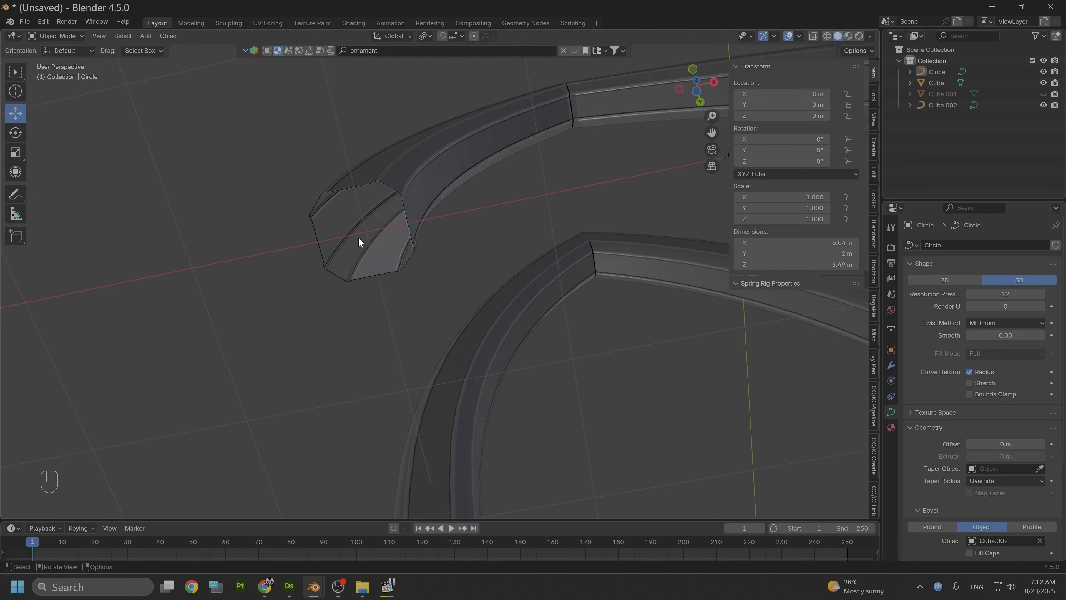
pyautogui.click(344, 193)
pyautogui.moveTo(389, 204); pyautogui.dragTo(403, 353, button='middle')
pyautogui.scroll(-3, 492, 257)
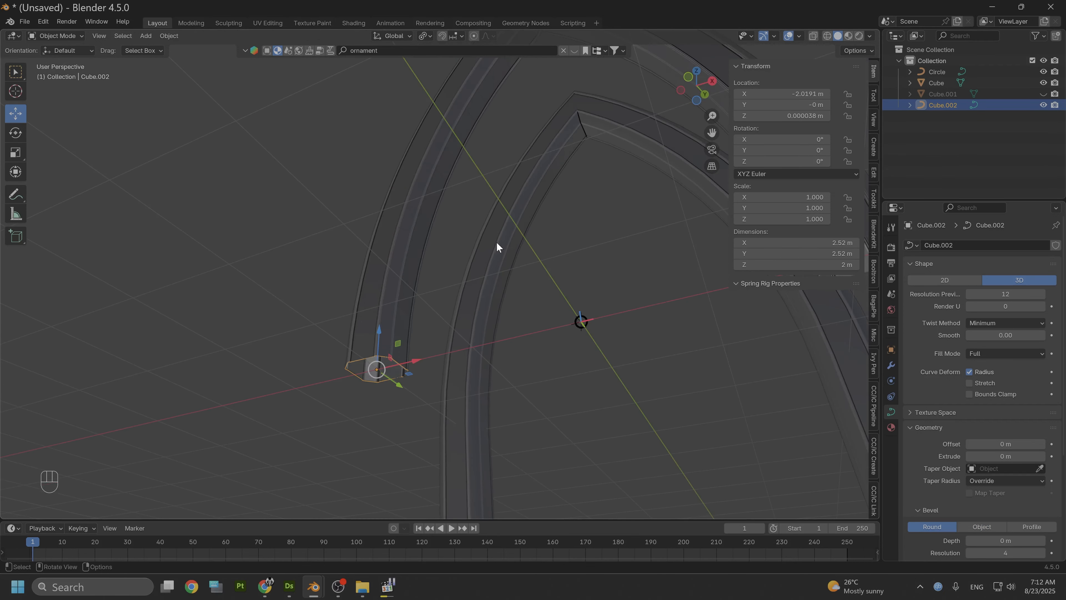
pyautogui.press('s')
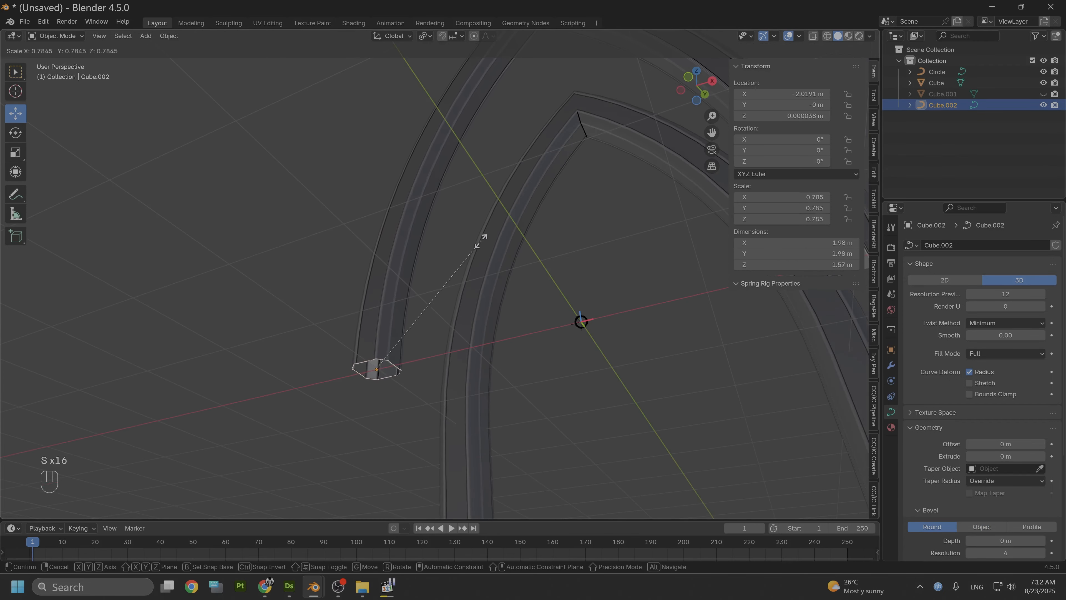
pyautogui.click(428, 279)
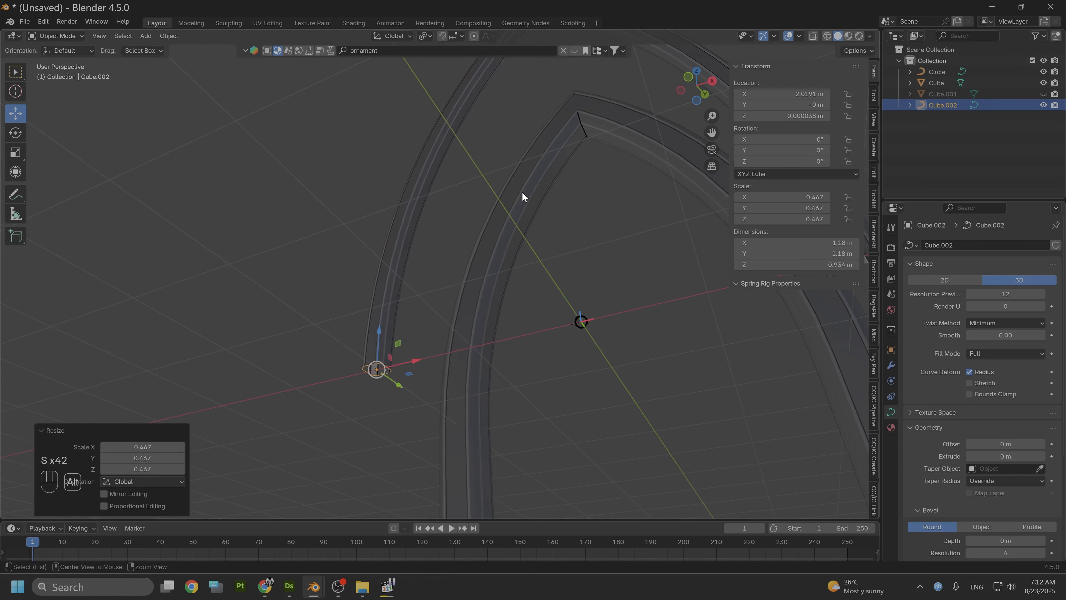
# Try scaling the profile curve Cube.002 down further to about 0.377, and undo both recent scalings.
pyautogui.moveTo(523, 197); pyautogui.dragTo(433, 227, button='middle')
pyautogui.scroll(5, 424, 263)
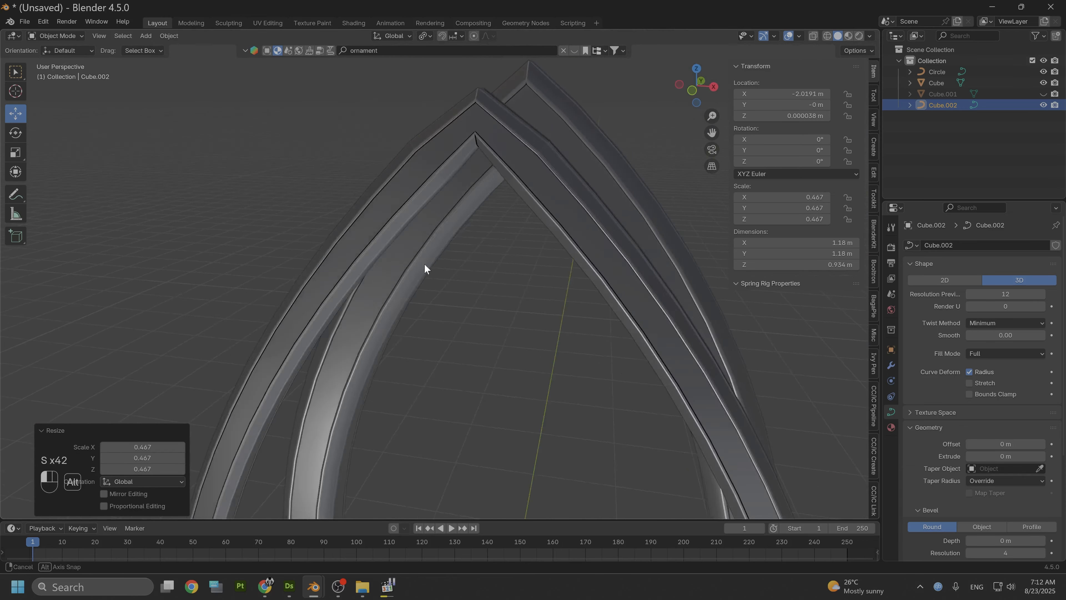
pyautogui.press('s')
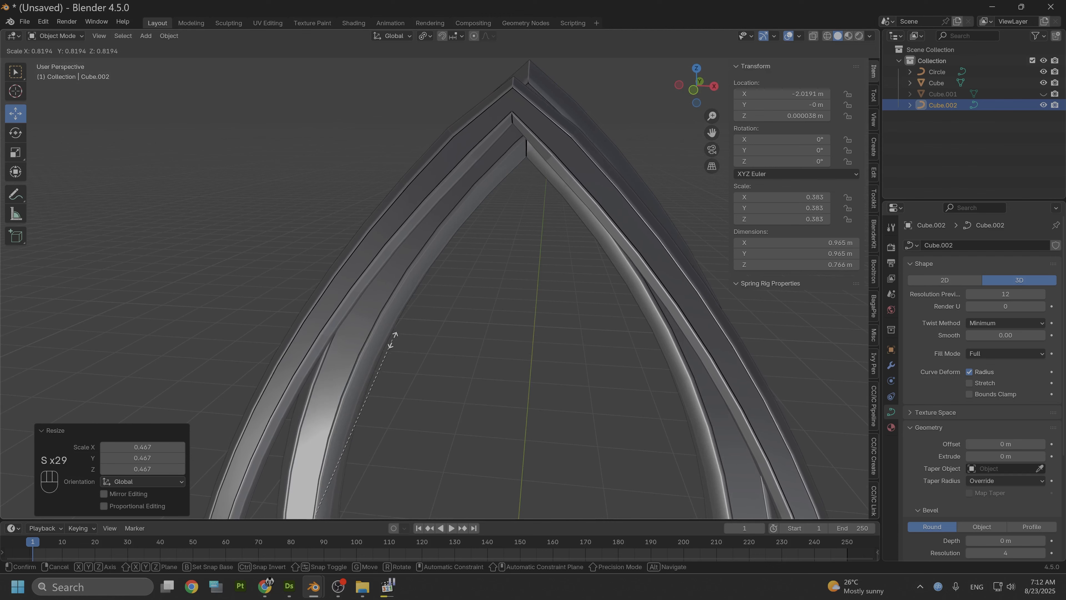
pyautogui.click(394, 349)
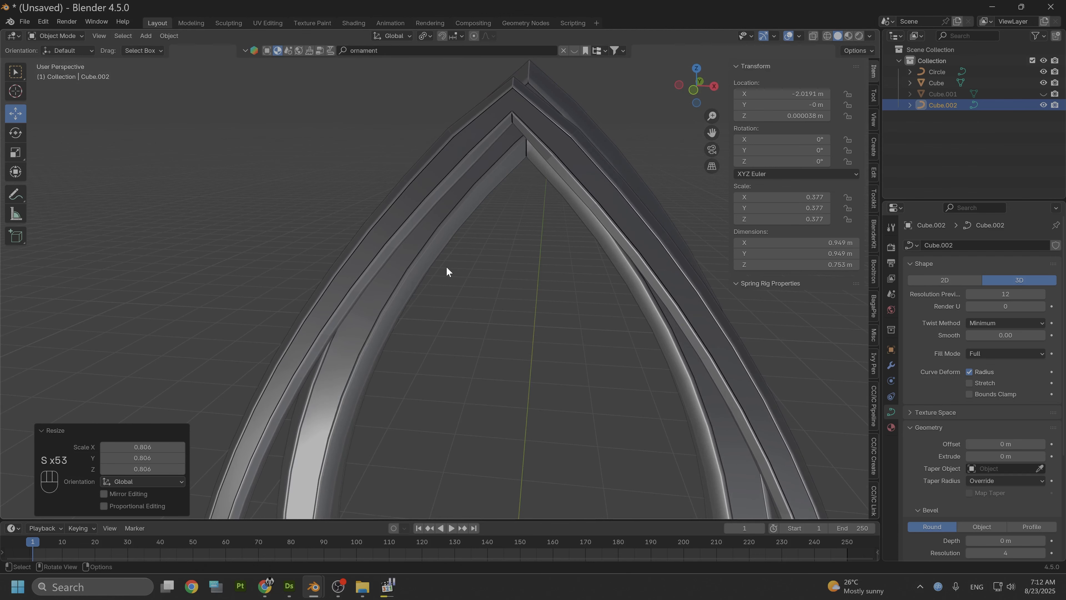
pyautogui.moveTo(518, 288); pyautogui.dragTo(486, 203, button='middle')
pyautogui.moveTo(601, 267); pyautogui.dragTo(268, 196, button='middle')
pyautogui.hotkey('ctrl', 'z')
pyautogui.hotkey('ctrl', 'z')
pyautogui.click(56, 36)
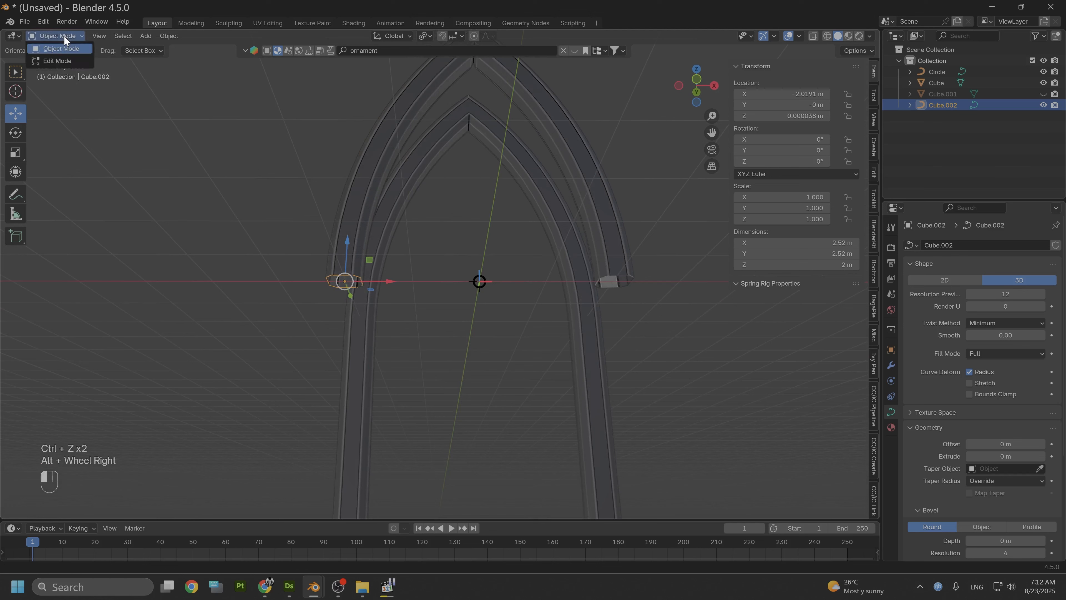
pyautogui.click(65, 62)
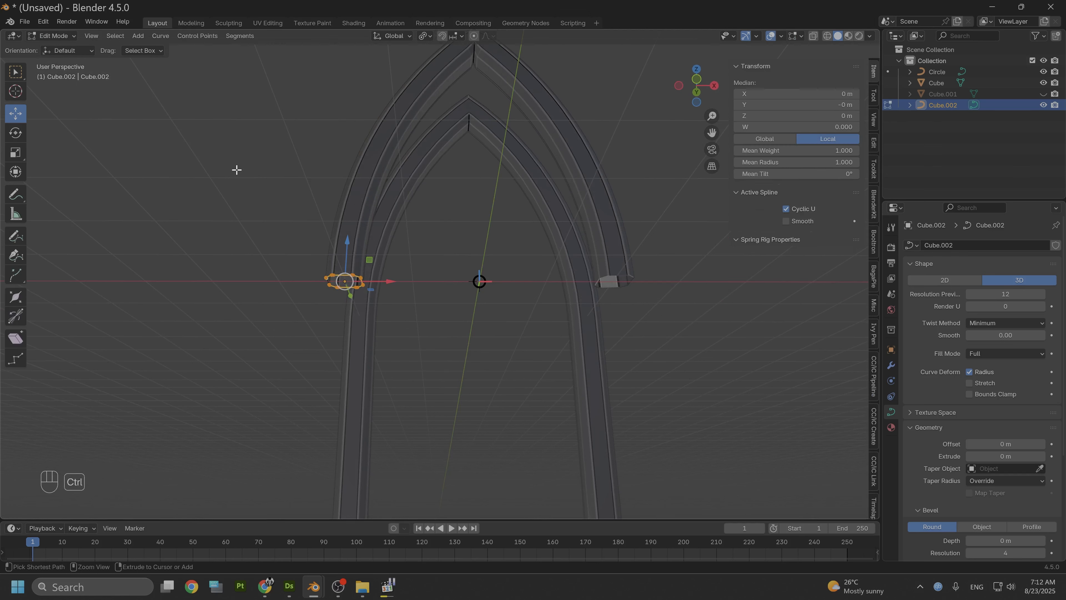
pyautogui.hotkey('ctrl', 'z')
pyautogui.click(58, 38)
pyautogui.click(64, 62)
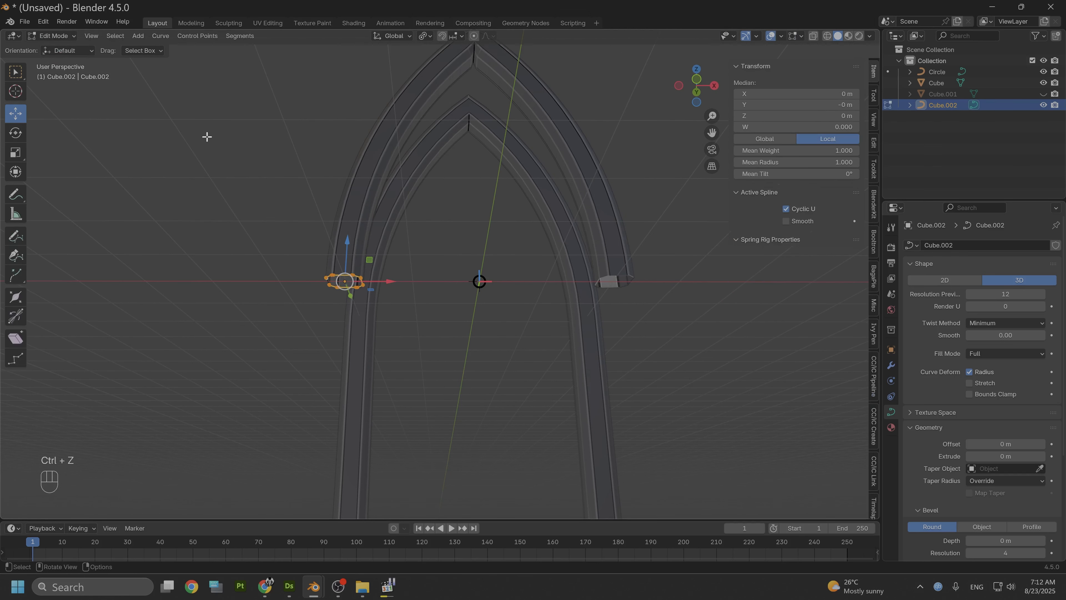
pyautogui.click(52, 36)
pyautogui.click(59, 49)
# Extrude both lower end points of the arch curve Circle about 3.92 m straight down along Z to form legs.
pyautogui.click(365, 187)
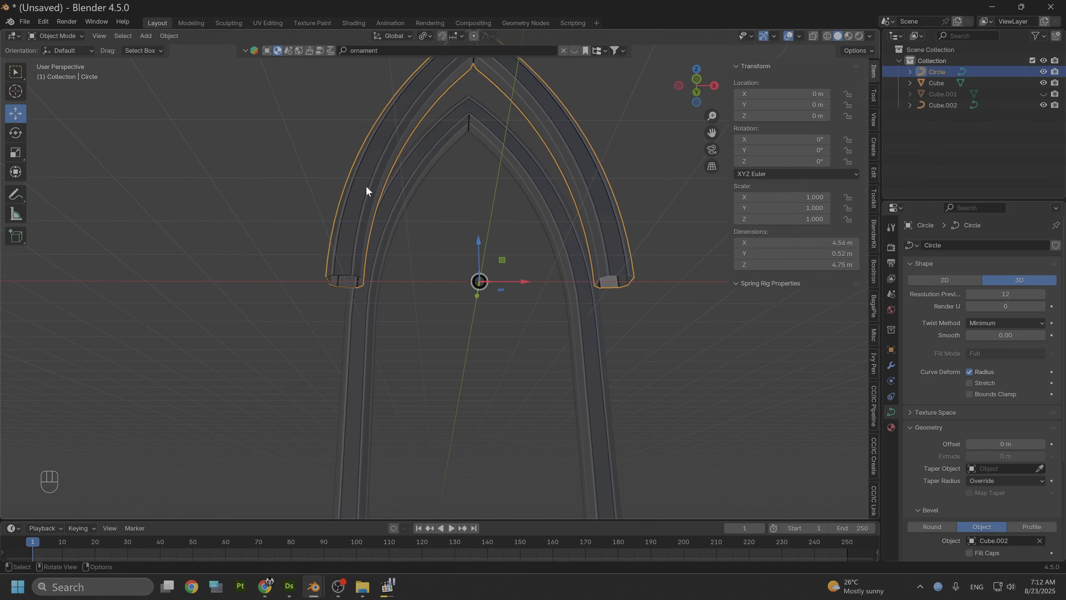
pyautogui.click(49, 35)
pyautogui.click(57, 60)
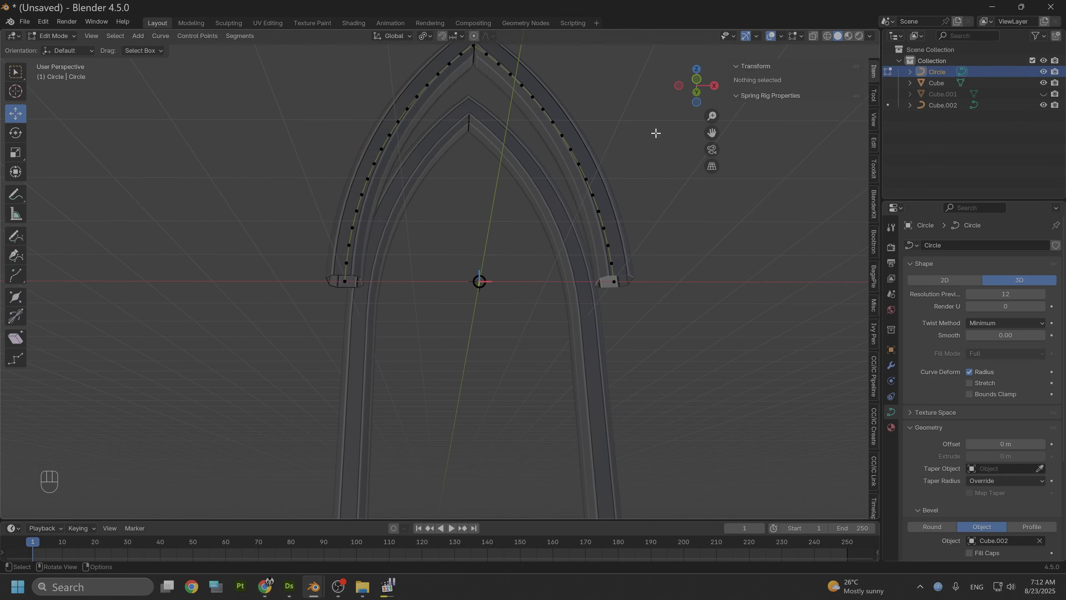
pyautogui.click(696, 87)
pyautogui.click(356, 307)
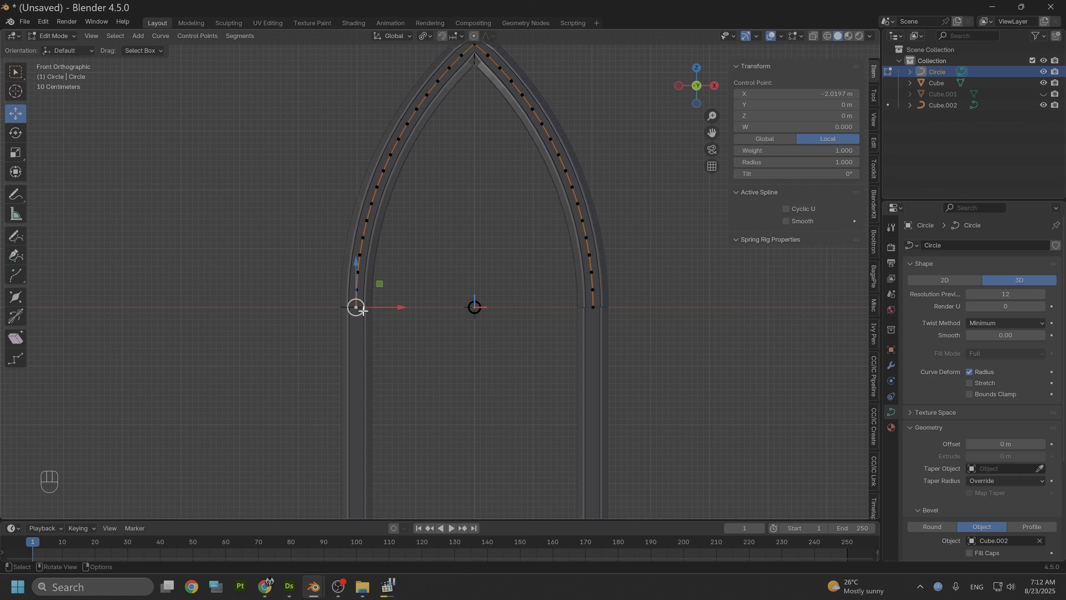
pyautogui.keyDown('shift'); pyautogui.click(584, 311); pyautogui.keyUp('shift')
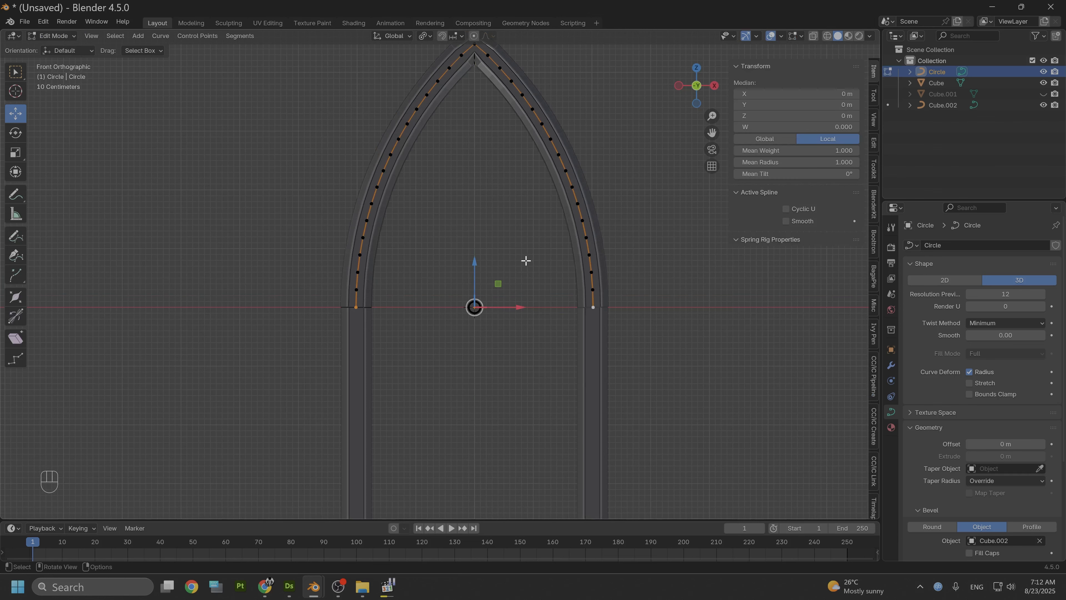
pyautogui.press('e')
pyautogui.press('z')
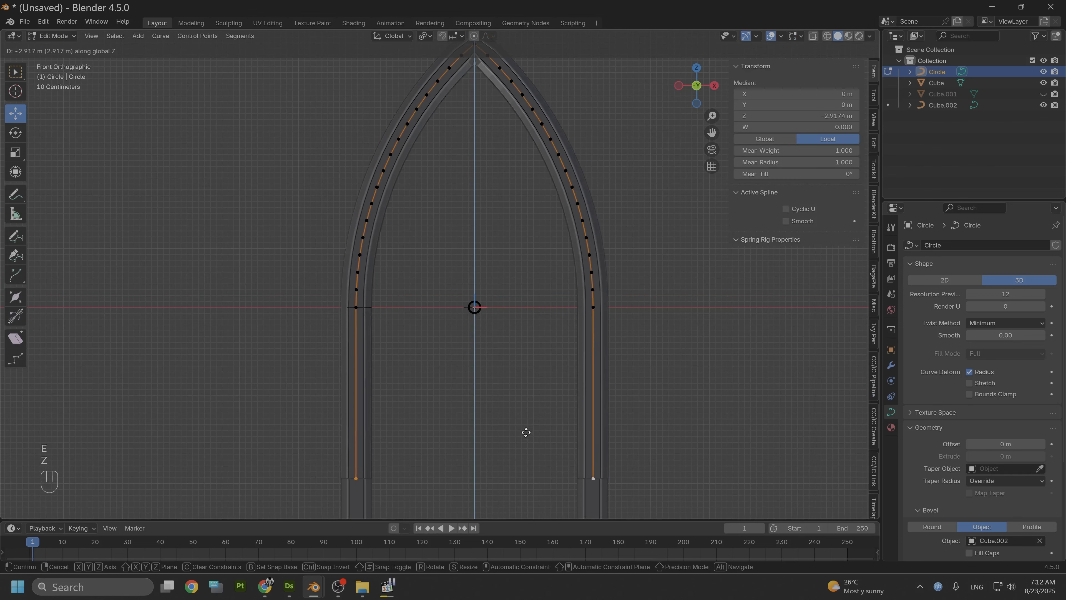
pyautogui.click(527, 490)
# Lower the leg end points by about 0.039 m more and return to Object Mode.
pyautogui.scroll(-4, 525, 455)
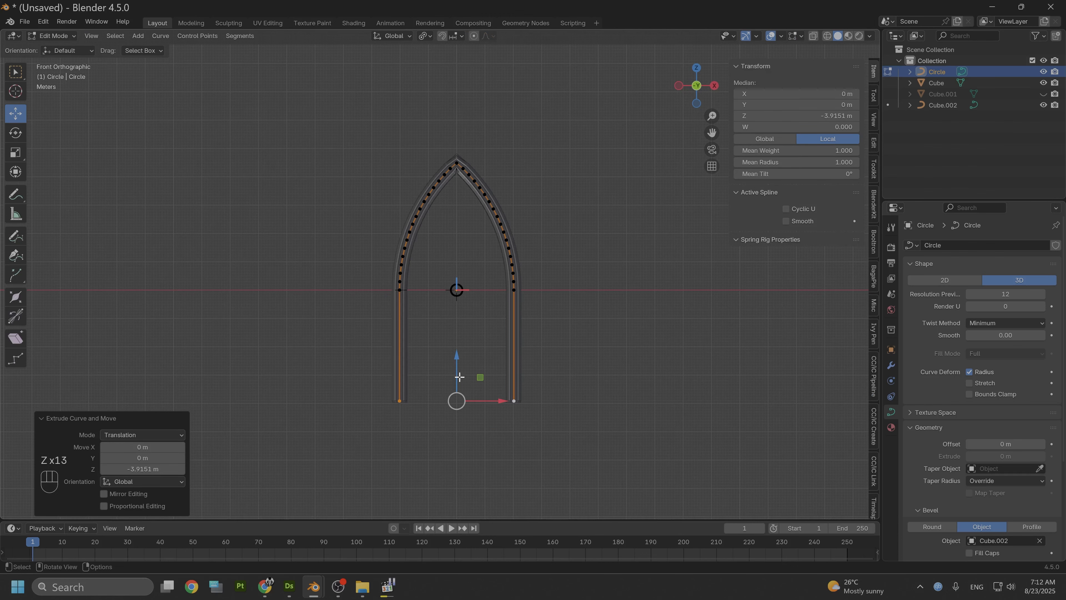
pyautogui.moveTo(460, 377); pyautogui.dragTo(456, 375)
pyautogui.scroll(7, 435, 324)
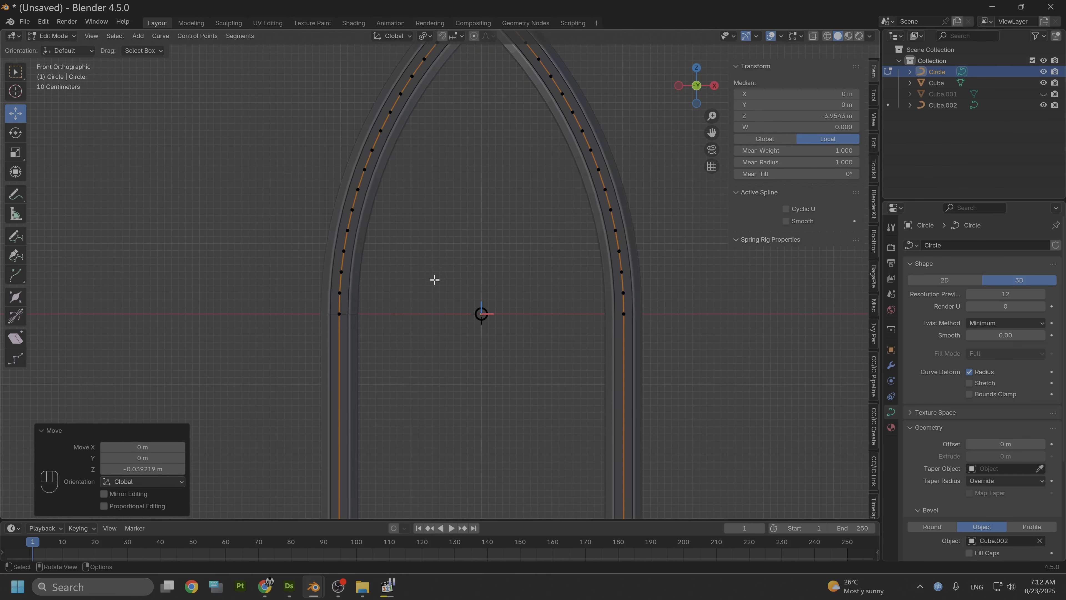
pyautogui.scroll(-3, 432, 315)
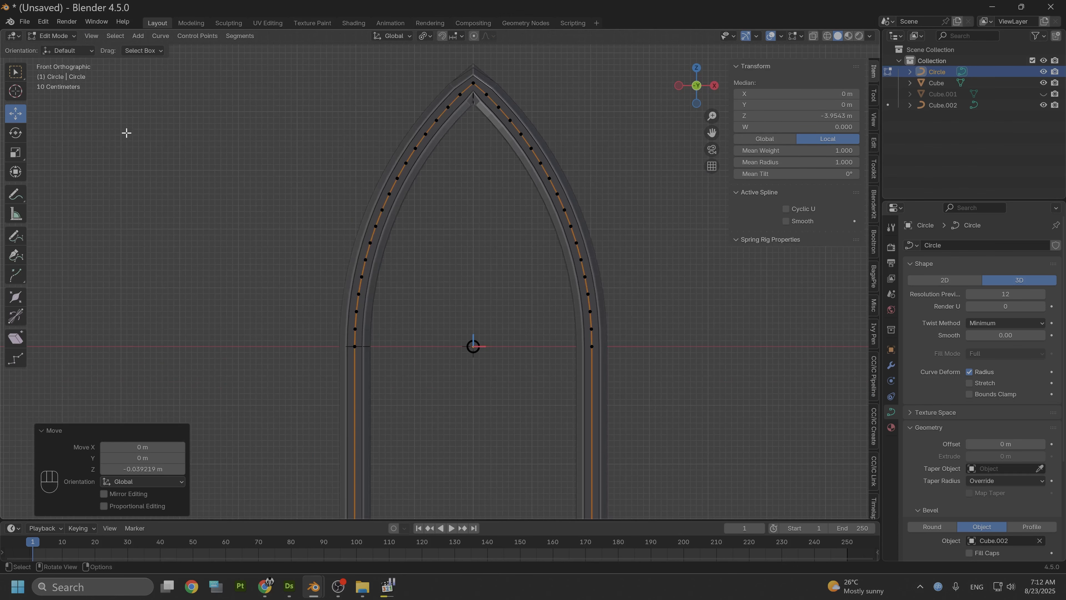
pyautogui.click(54, 40)
pyautogui.click(55, 49)
pyautogui.scroll(-3, 314, 262)
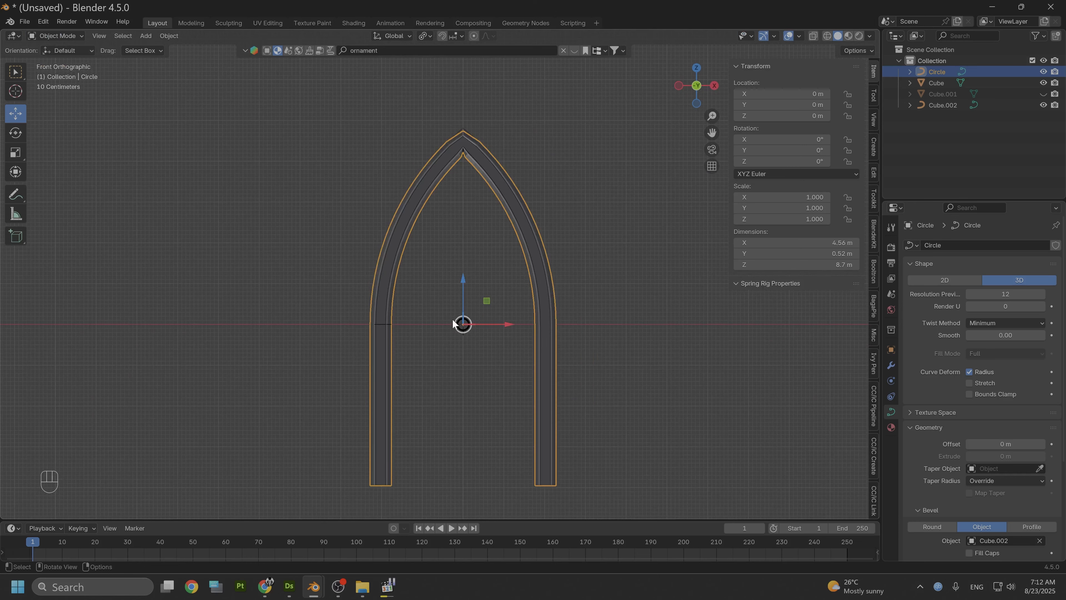
# Duplicate the arch curve Circle and place the copy beside the original along negative X.
pyautogui.moveTo(505, 329); pyautogui.dragTo(328, 341)
pyautogui.hotkey('ctrl', 'z')
pyautogui.hotkey('shift', 'd')
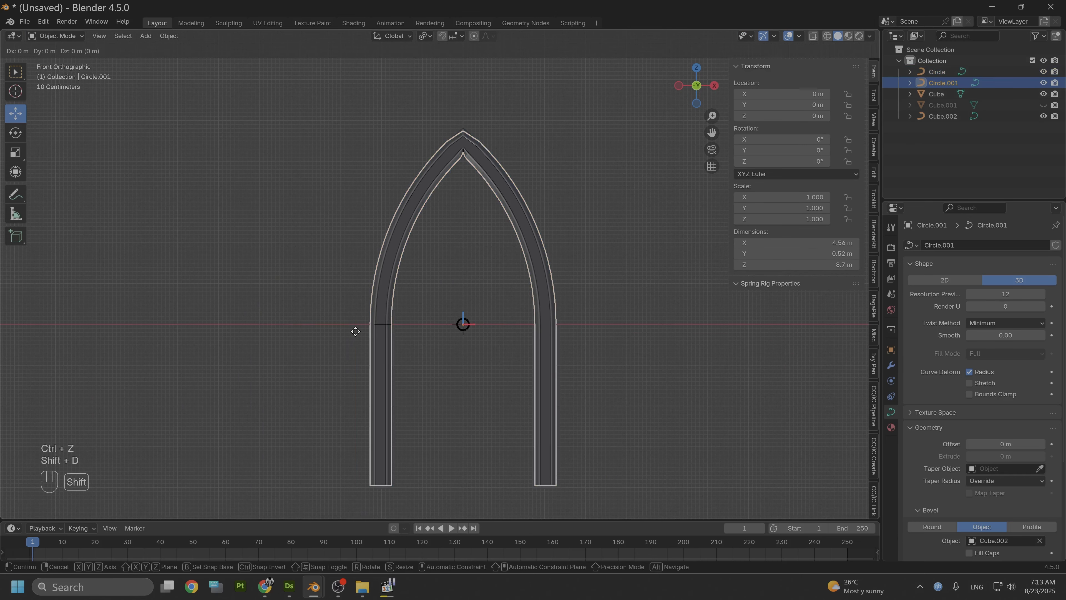
pyautogui.rightClick(355, 331)
pyautogui.moveTo(508, 324); pyautogui.dragTo(283, 329)
# Convert the original arch curve Circle to a mesh.
pyautogui.click(383, 270)
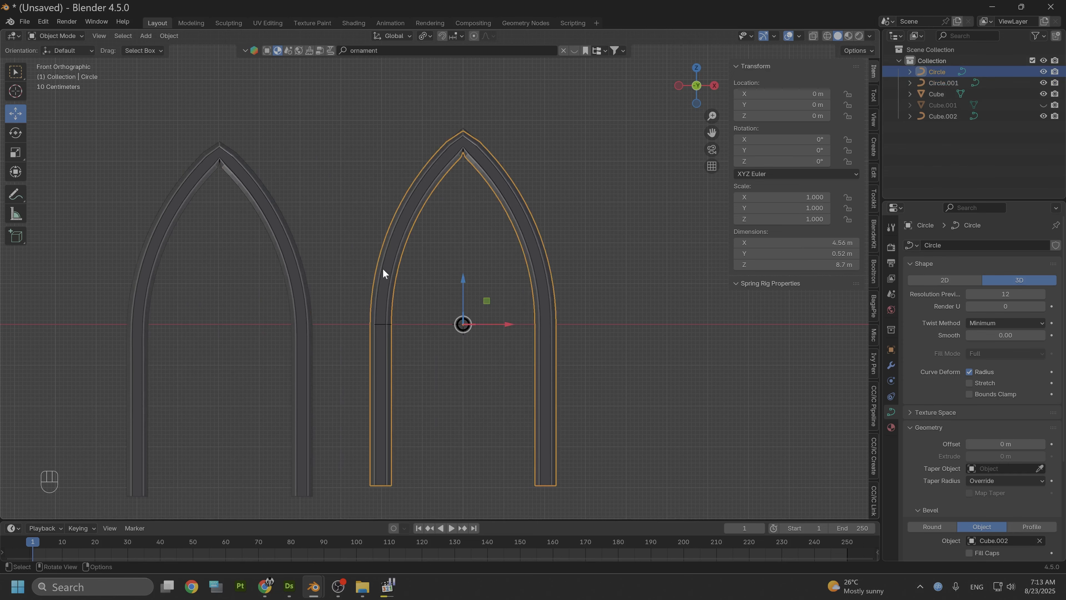
pyautogui.click(169, 36)
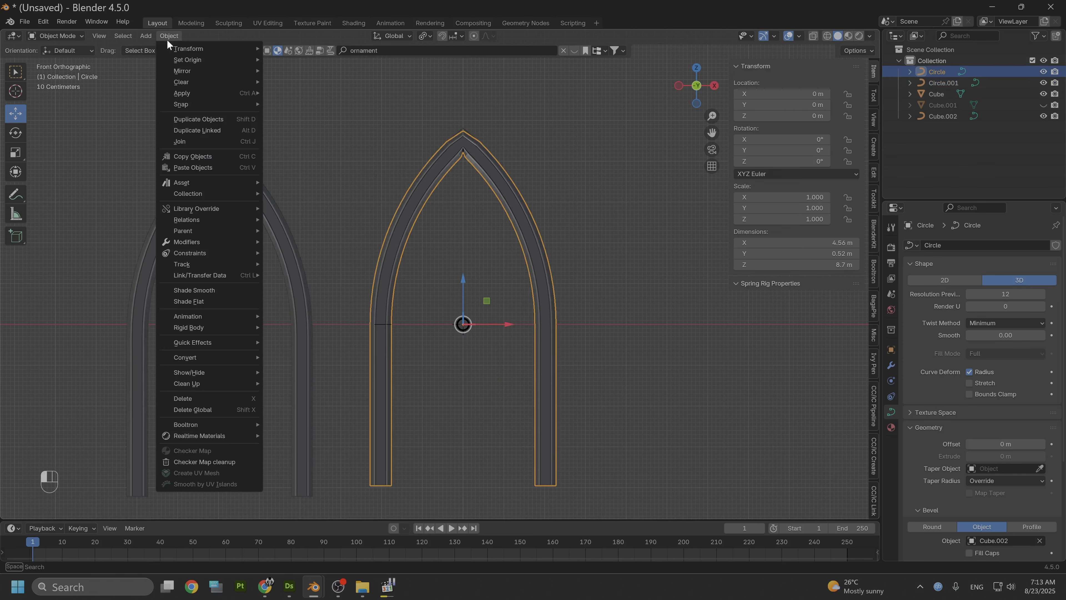
pyautogui.moveTo(237, 358)
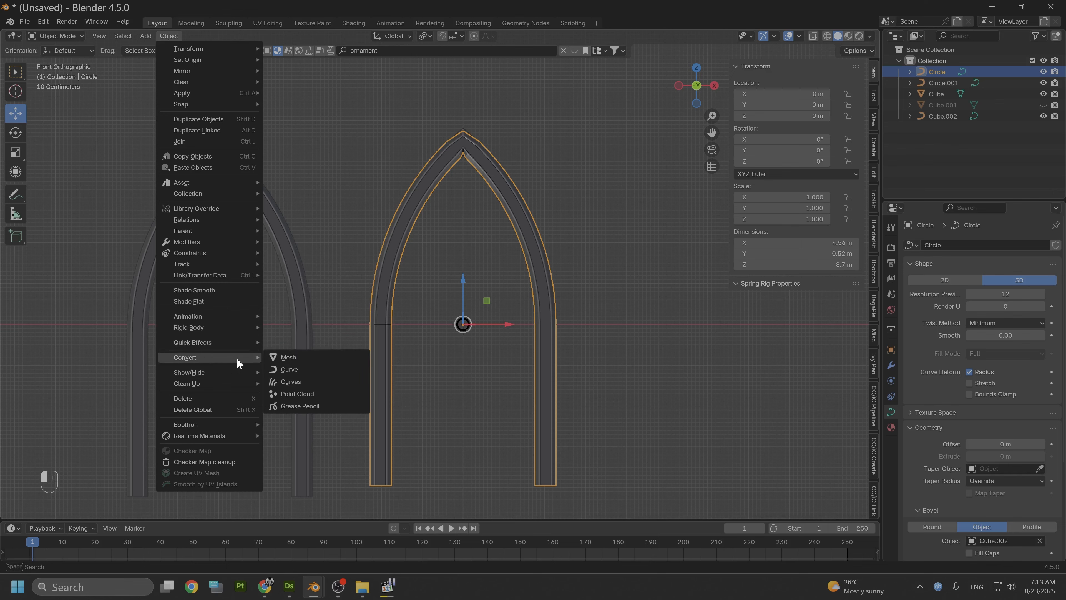
pyautogui.click(311, 355)
# Edit the arch mesh with X-ray enabled and raise the vertices at its outer peak to sharpen the point.
pyautogui.scroll(4, 378, 248)
pyautogui.keyDown('alt'); pyautogui.moveTo(367, 184); pyautogui.dragTo(337, 378, button='middle'); pyautogui.keyUp('alt')
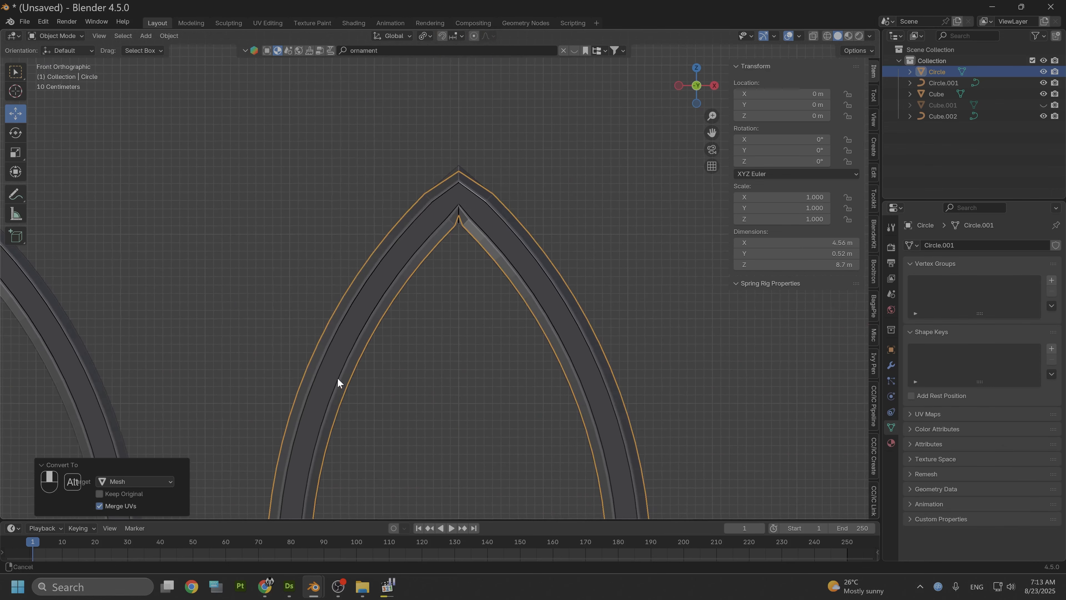
pyautogui.click(55, 35)
pyautogui.click(53, 60)
pyautogui.scroll(2, 409, 222)
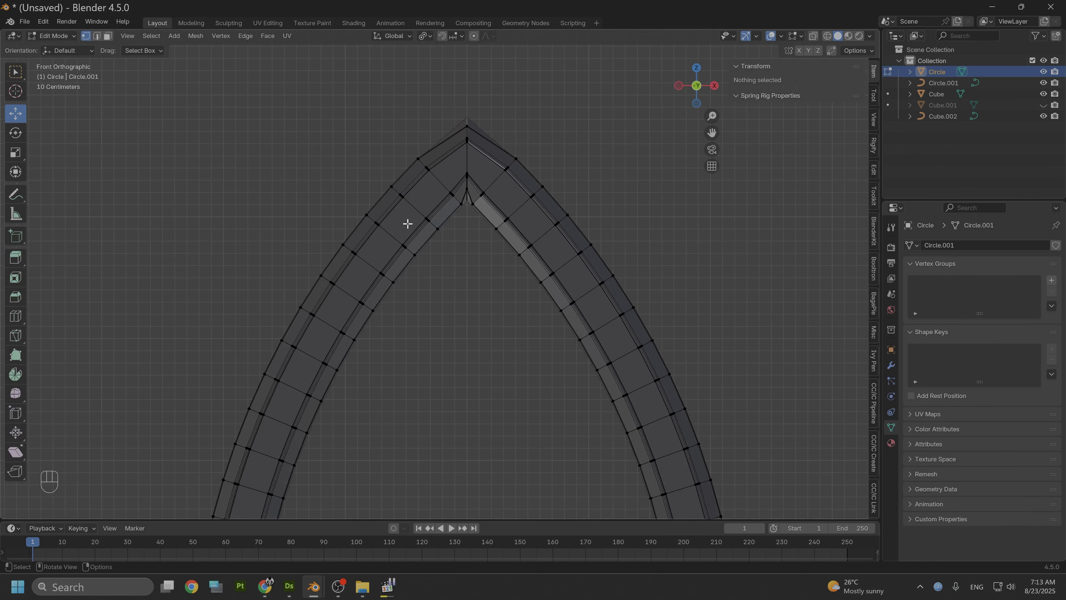
pyautogui.keyDown('alt'); pyautogui.moveTo(410, 222); pyautogui.dragTo(378, 306, button='middle'); pyautogui.keyUp('alt')
pyautogui.scroll(5, 378, 306)
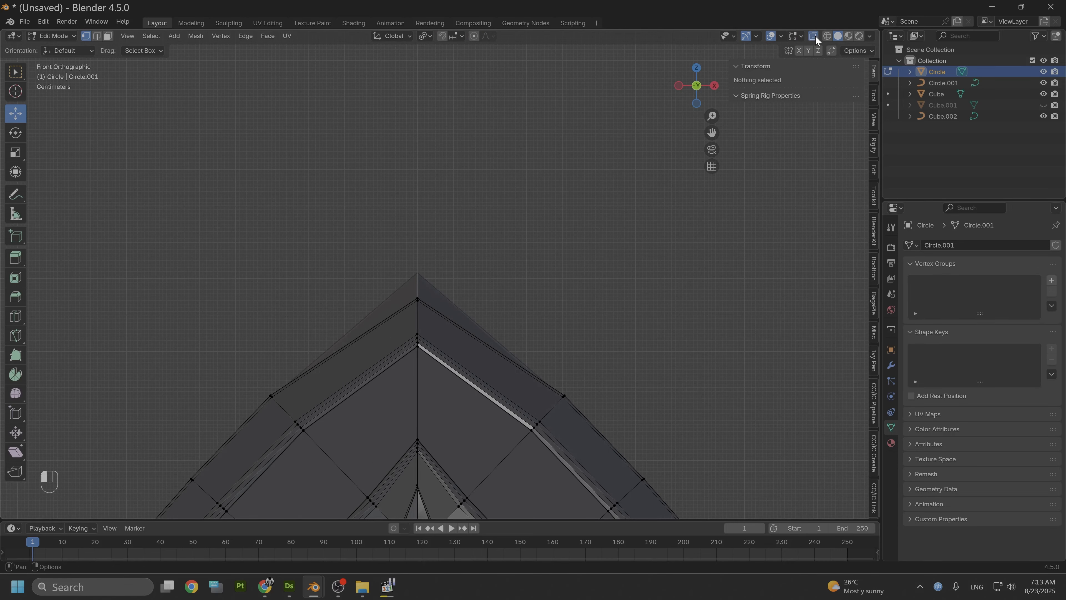
pyautogui.scroll(-2, 426, 231)
pyautogui.moveTo(369, 245); pyautogui.dragTo(452, 355)
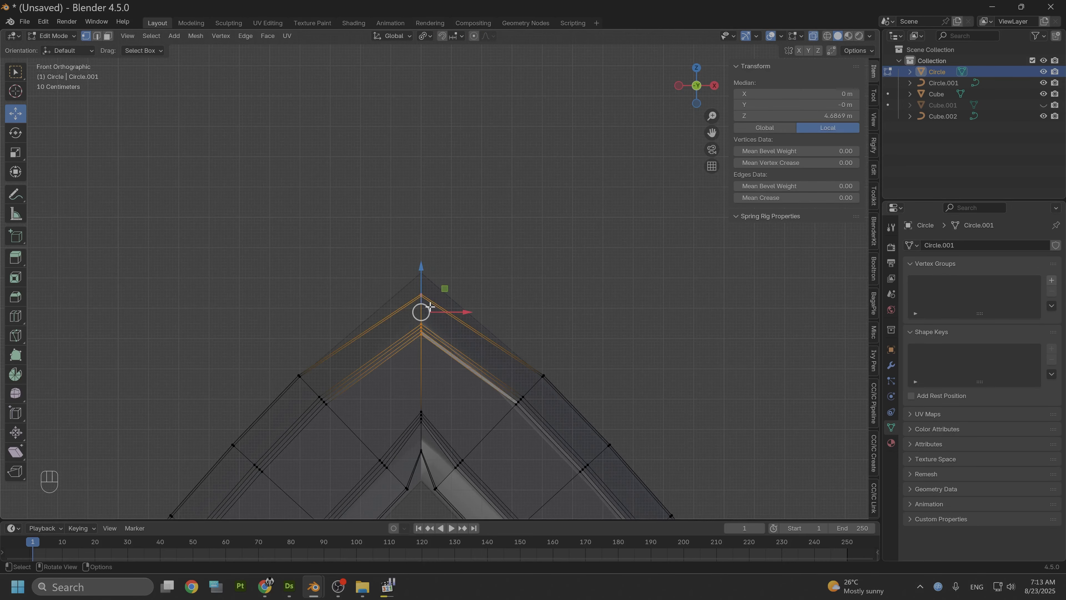
pyautogui.moveTo(421, 290); pyautogui.dragTo(413, 265)
# Lower the front bevel-edge vertices just beneath the outer point by about 0.029 m.
pyautogui.scroll(2, 412, 298)
pyautogui.moveTo(404, 321); pyautogui.dragTo(422, 352)
pyautogui.hotkey('ctrl', 'z')
pyautogui.hotkey('ctrl', 'z')
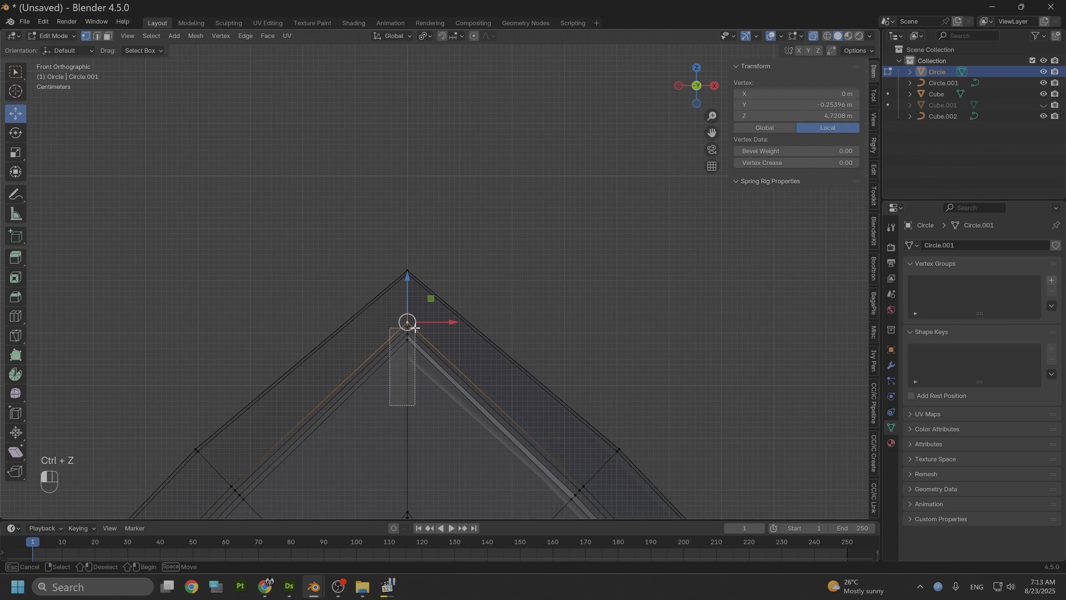
pyautogui.moveTo(415, 308)
pyautogui.mouseDown()
pyautogui.moveTo(409, 336)
pyautogui.moveTo(407, 325)
pyautogui.mouseUp()
# Lower the pinched vertices at the arch's innermost peak by about 0.075 m to straighten the inner point.
pyautogui.keyDown('alt'); pyautogui.moveTo(488, 377); pyautogui.dragTo(482, 181, button='middle'); pyautogui.keyUp('alt')
pyautogui.scroll(1, 434, 333)
pyautogui.keyDown('alt'); pyautogui.moveTo(438, 345); pyautogui.dragTo(436, 215, button='middle'); pyautogui.keyUp('alt')
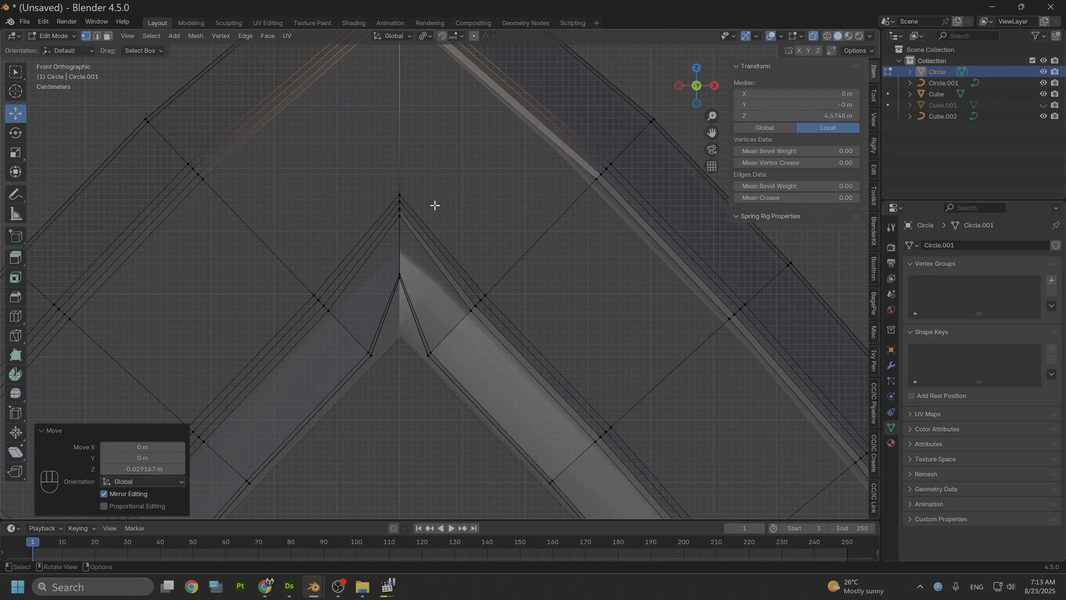
pyautogui.moveTo(376, 163); pyautogui.dragTo(399, 207)
pyautogui.moveTo(384, 279); pyautogui.dragTo(416, 278)
pyautogui.moveTo(399, 241); pyautogui.dragTo(399, 288)
pyautogui.scroll(2, 410, 318)
pyautogui.keyDown('shift'); pyautogui.moveTo(424, 345); pyautogui.dragTo(457, 262, button='middle'); pyautogui.keyUp('shift')
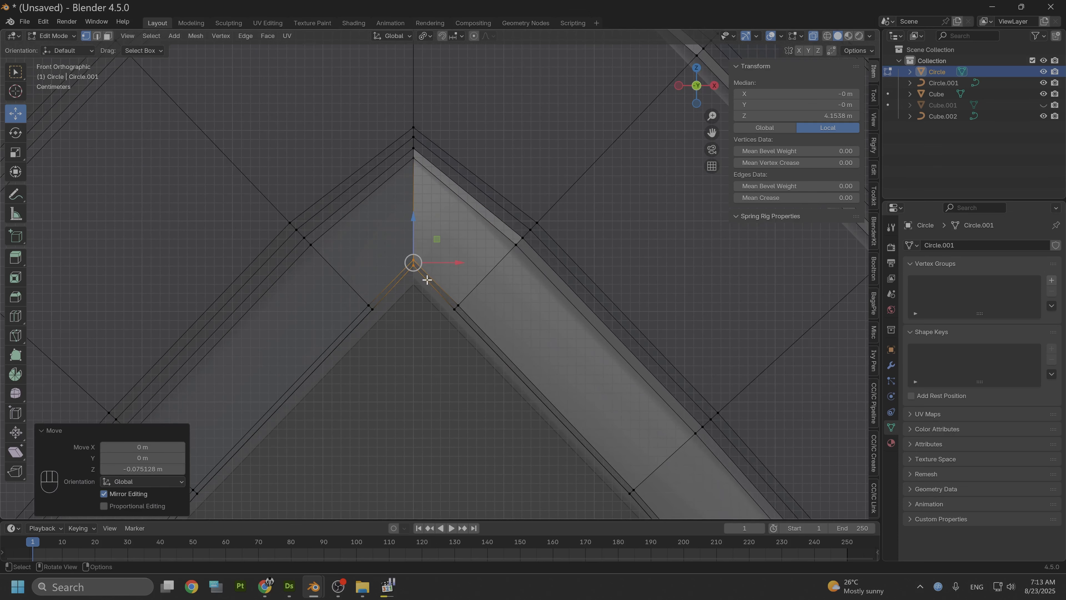
# Nudge the innermost peak vertices slightly further down to line up with the sloping inner edges.
pyautogui.scroll(1, 423, 280)
pyautogui.moveTo(404, 224); pyautogui.dragTo(407, 252)
pyautogui.click(409, 264)
pyautogui.click(408, 264)
pyautogui.hotkey('ctrl', 'z')
pyautogui.scroll(5, 416, 320)
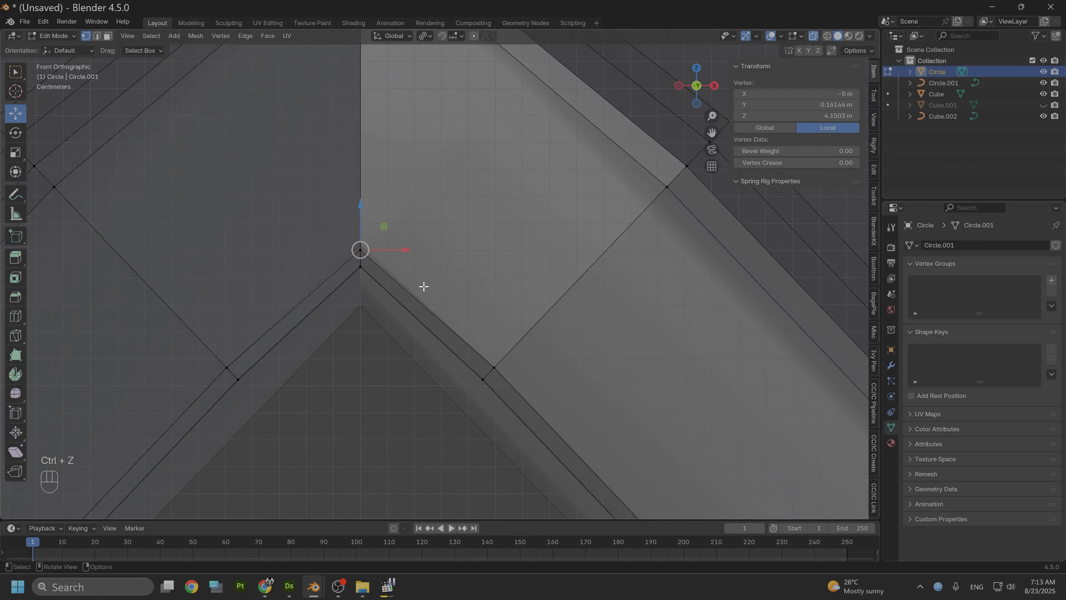
# Return the arch mesh to Object Mode, disable X-ray and inspect the reshaped peak from several angles.
pyautogui.moveTo(423, 286); pyautogui.dragTo(330, 169, button='middle')
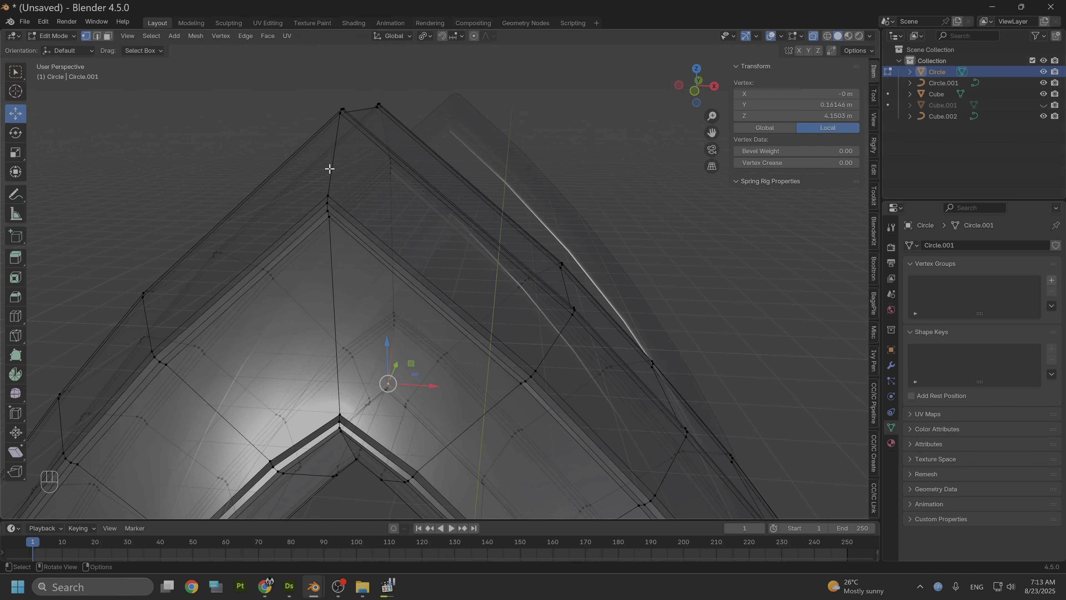
pyautogui.click(51, 37)
pyautogui.click(52, 47)
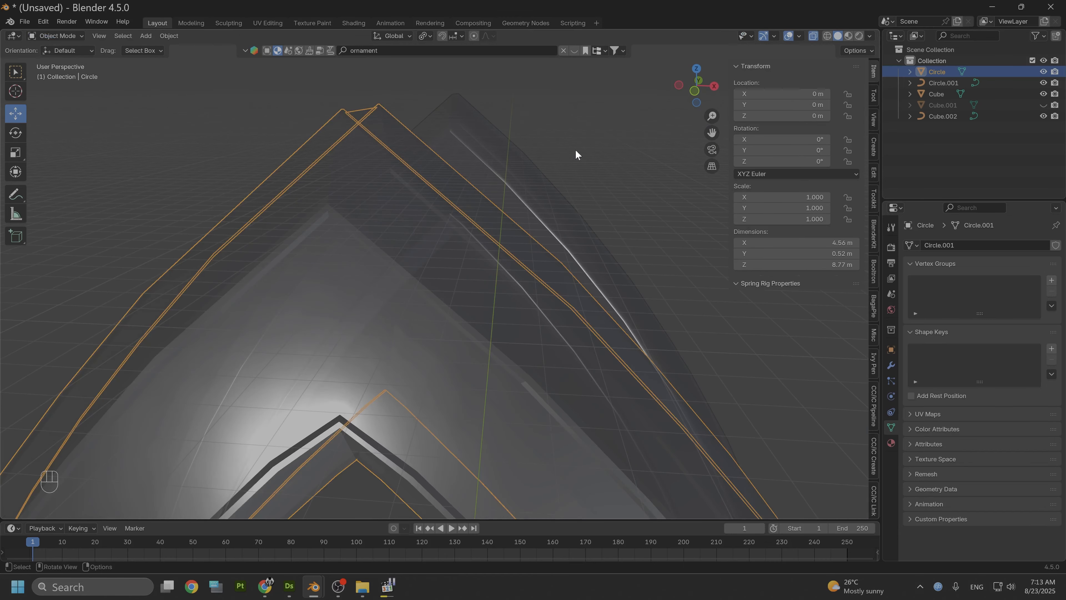
pyautogui.click(819, 36)
pyautogui.scroll(-5, 554, 192)
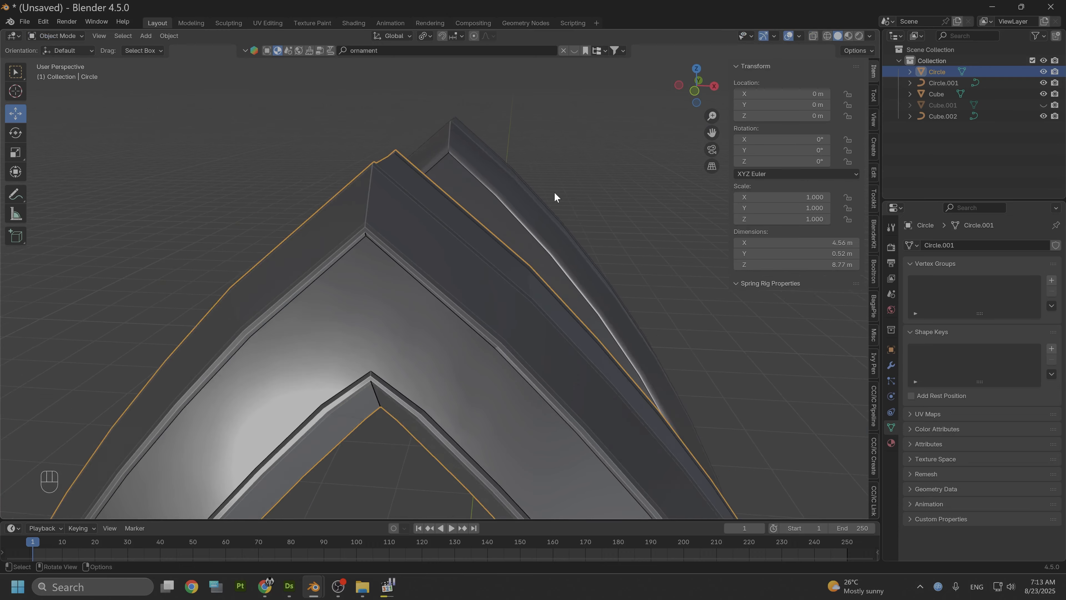
pyautogui.keyDown('alt'); pyautogui.moveTo(564, 223); pyautogui.dragTo(398, 159); pyautogui.keyUp('alt')
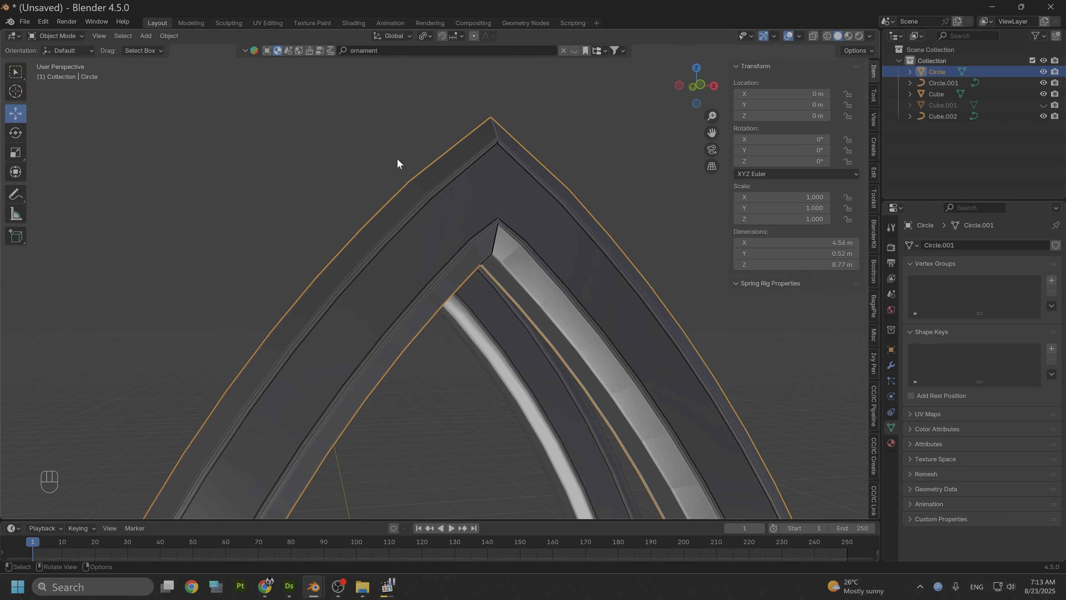
# Apply Shade Smooth to the arch mesh Circle and check its surface.
pyautogui.click(169, 36)
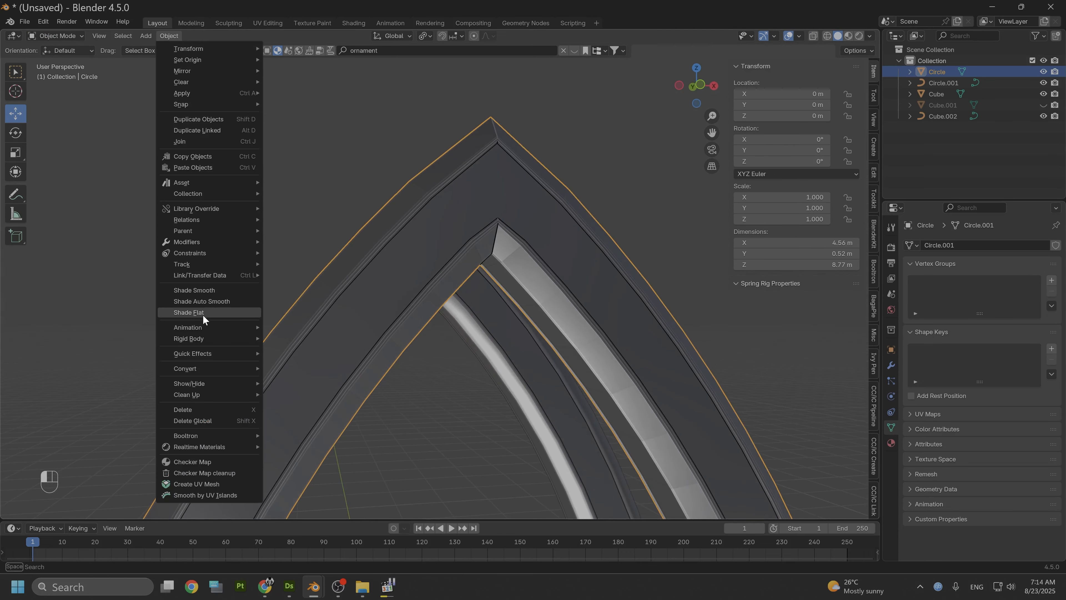
pyautogui.click(209, 290)
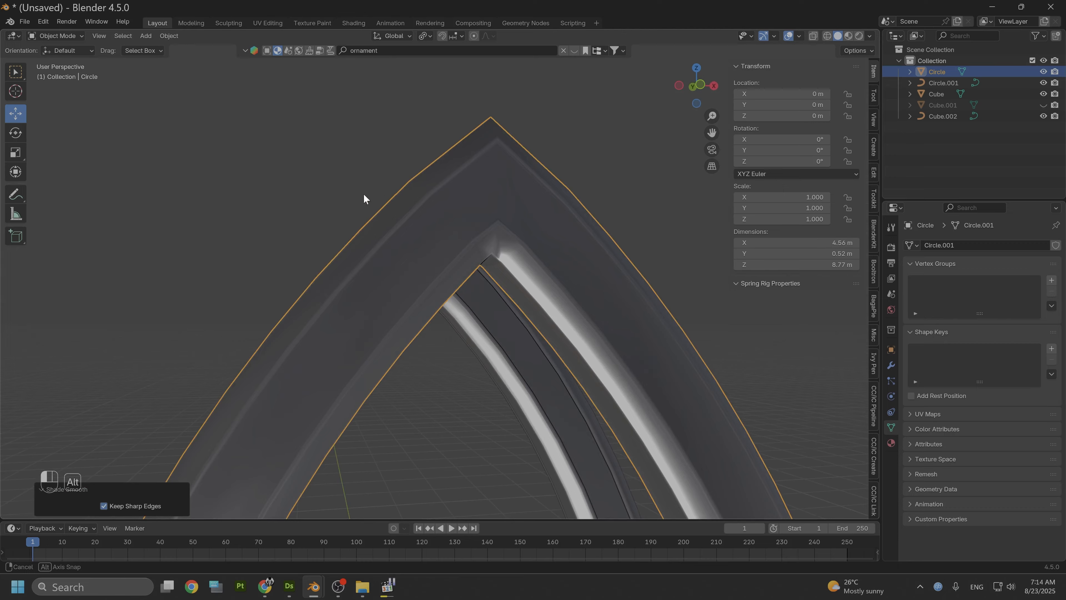
pyautogui.keyDown('alt'); pyautogui.moveTo(363, 194); pyautogui.dragTo(302, 311); pyautogui.keyUp('alt')
pyautogui.scroll(-3, 333, 218)
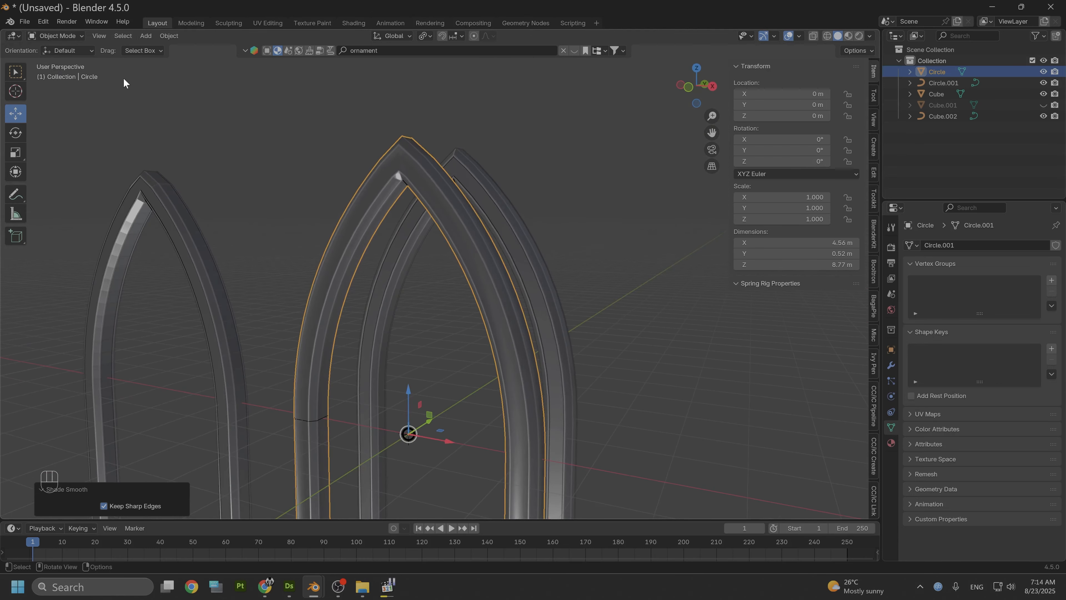
# Open the arch mesh Circle in Edit Mode with edge selection and select the first lengthwise edge loops along its front profile.
pyautogui.click(46, 34)
pyautogui.click(61, 71)
pyautogui.click(52, 37)
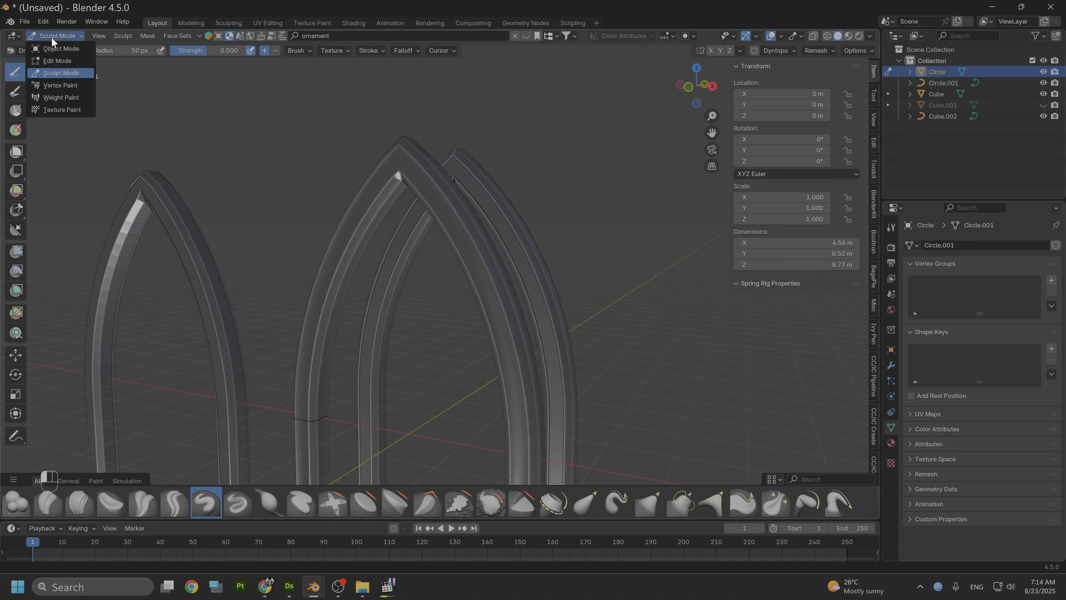
pyautogui.click(54, 59)
pyautogui.scroll(5, 280, 317)
pyautogui.keyDown('alt'); pyautogui.moveTo(281, 317); pyautogui.dragTo(367, 315); pyautogui.keyUp('alt')
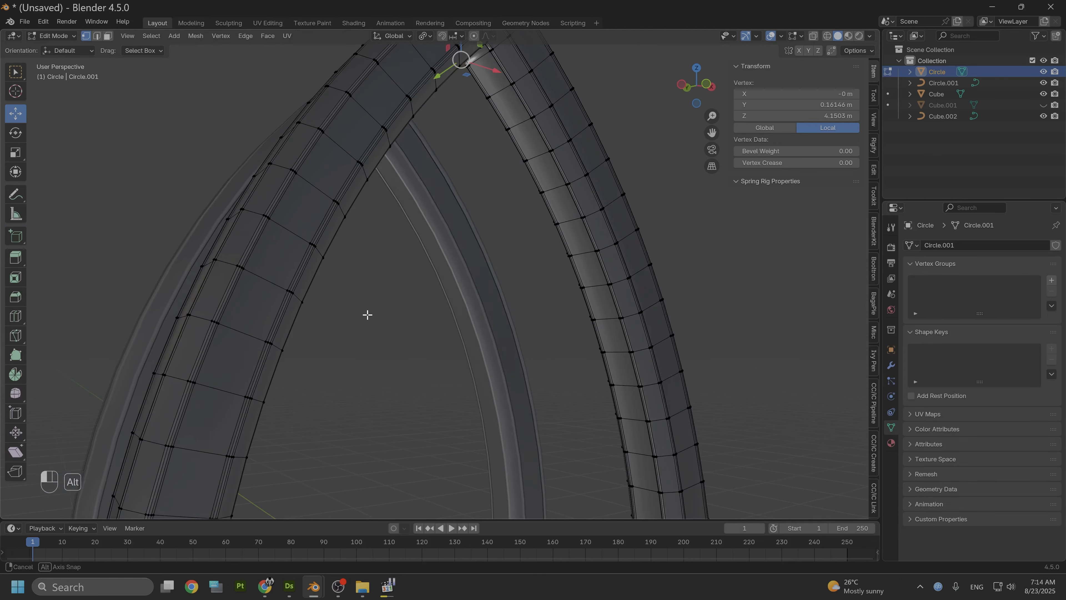
pyautogui.click(95, 39)
pyautogui.click(291, 266)
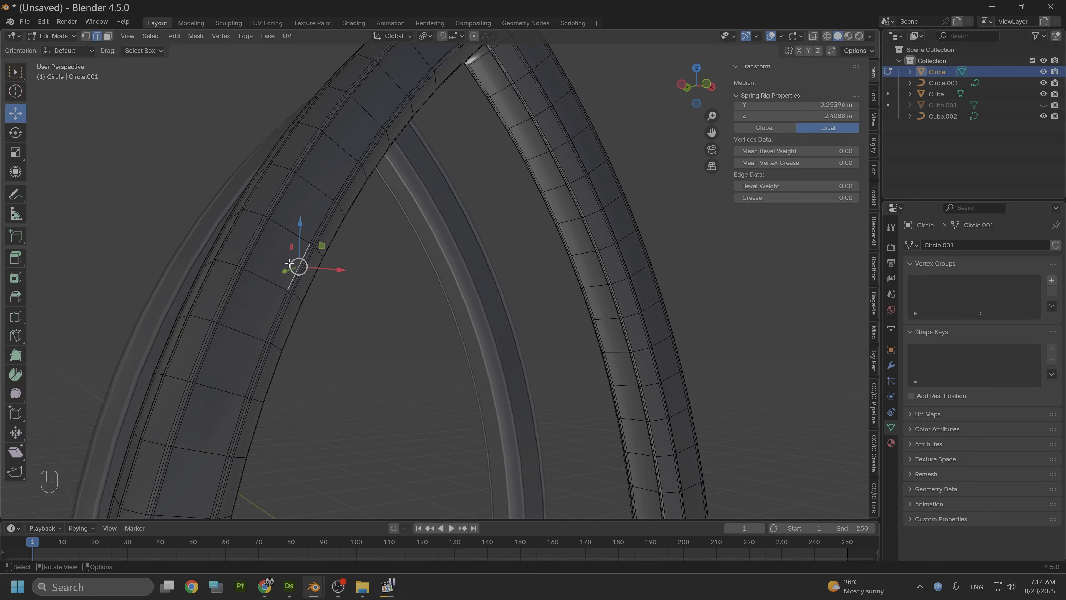
pyautogui.keyDown('alt'); pyautogui.keyDown('shift'); pyautogui.click(289, 265); pyautogui.keyUp('shift'); pyautogui.keyUp('alt')
pyautogui.keyDown('alt'); pyautogui.keyDown('shift'); pyautogui.click(288, 264); pyautogui.keyUp('shift'); pyautogui.keyUp('alt')
pyautogui.keyDown('alt'); pyautogui.moveTo(278, 259); pyautogui.dragTo(233, 262); pyautogui.keyUp('alt')
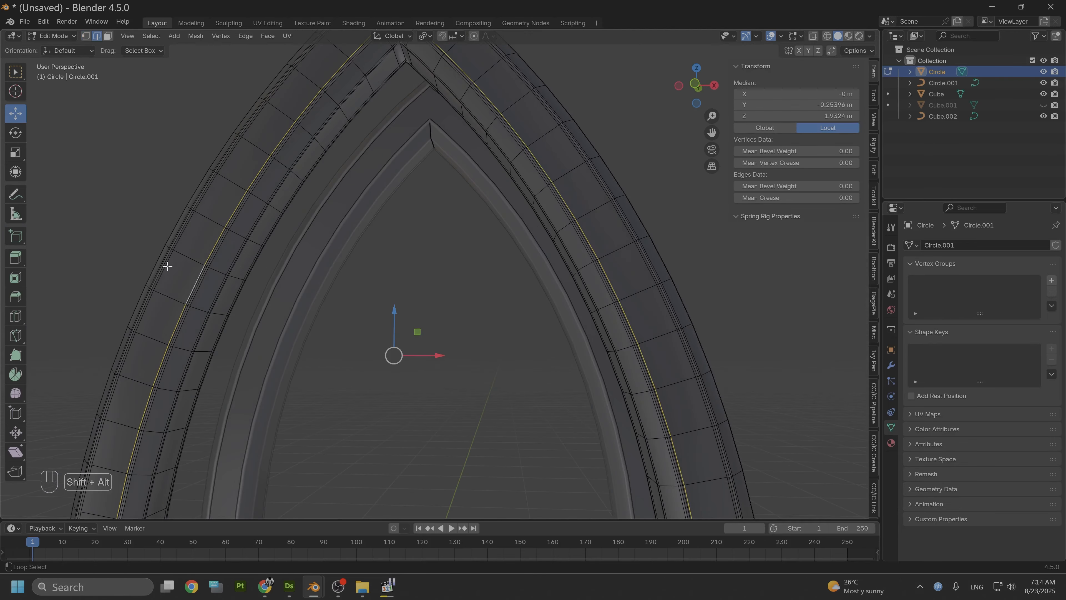
pyautogui.keyDown('alt'); pyautogui.keyDown('shift'); pyautogui.click(173, 267); pyautogui.keyUp('shift'); pyautogui.keyUp('alt')
# Add the remaining lengthwise edge loops around the arch's inner, outer and opposite sides to the selection.
pyautogui.keyDown('alt'); pyautogui.moveTo(297, 250); pyautogui.dragTo(500, 200); pyautogui.keyUp('alt')
pyautogui.keyDown('alt'); pyautogui.keyDown('shift'); pyautogui.click(283, 248); pyautogui.keyUp('shift'); pyautogui.keyUp('alt')
pyautogui.keyDown('alt'); pyautogui.keyDown('shift'); pyautogui.click(555, 189); pyautogui.keyUp('shift'); pyautogui.keyUp('alt')
pyautogui.keyDown('alt'); pyautogui.keyDown('shift'); pyautogui.click(530, 190); pyautogui.keyUp('shift'); pyautogui.keyUp('alt')
pyautogui.keyDown('alt'); pyautogui.keyDown('shift'); pyautogui.click(353, 191); pyautogui.keyUp('shift'); pyautogui.keyUp('alt')
pyautogui.keyDown('alt'); pyautogui.keyDown('shift'); pyautogui.click(337, 188); pyautogui.keyUp('shift'); pyautogui.keyUp('alt')
pyautogui.keyDown('alt'); pyautogui.keyDown('shift'); pyautogui.click(377, 144); pyautogui.keyUp('shift'); pyautogui.keyUp('alt')
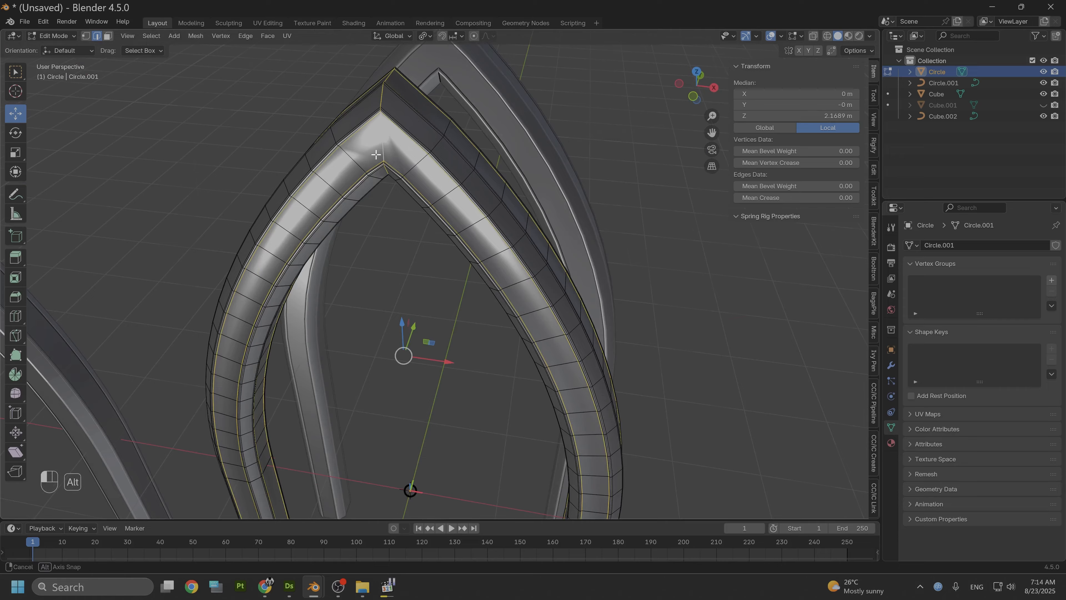
# Mark the selected edge loops as sharp, return to Object Mode and inspect the arch's shading from several angles.
pyautogui.keyDown('alt'); pyautogui.moveTo(376, 144); pyautogui.dragTo(248, 89); pyautogui.keyUp('alt')
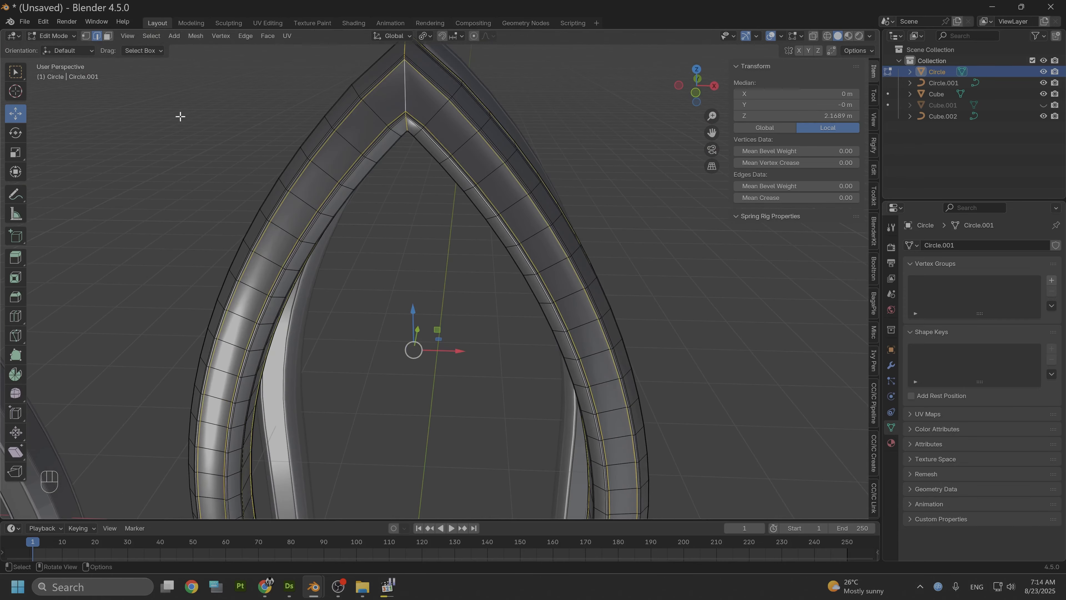
pyautogui.rightClick(245, 229)
pyautogui.click(201, 461)
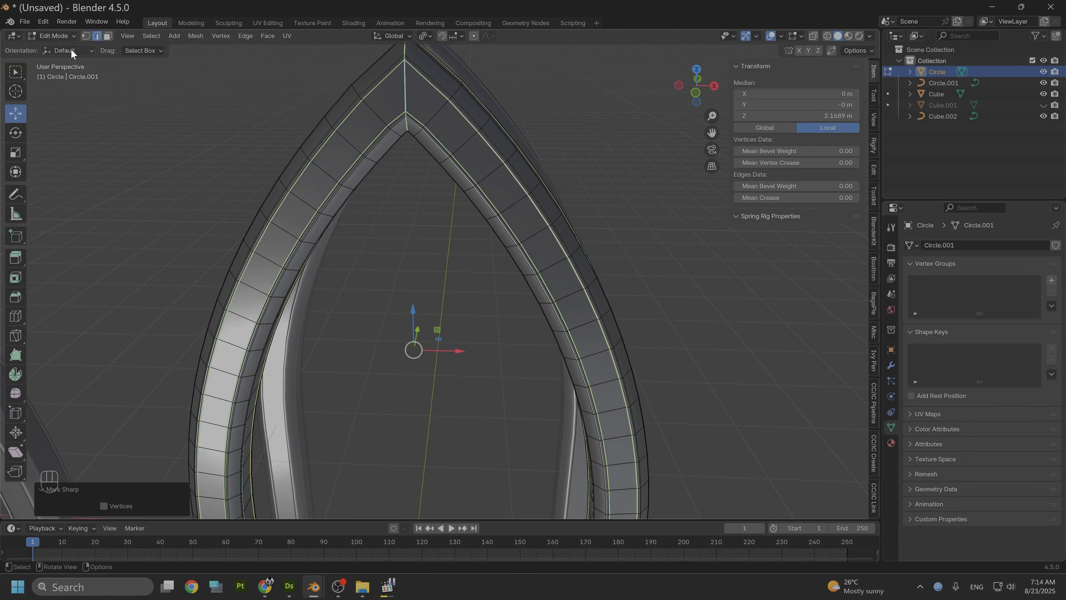
pyautogui.click(49, 36)
pyautogui.click(50, 50)
pyautogui.keyDown('alt'); pyautogui.moveTo(343, 169); pyautogui.dragTo(207, 162); pyautogui.keyUp('alt')
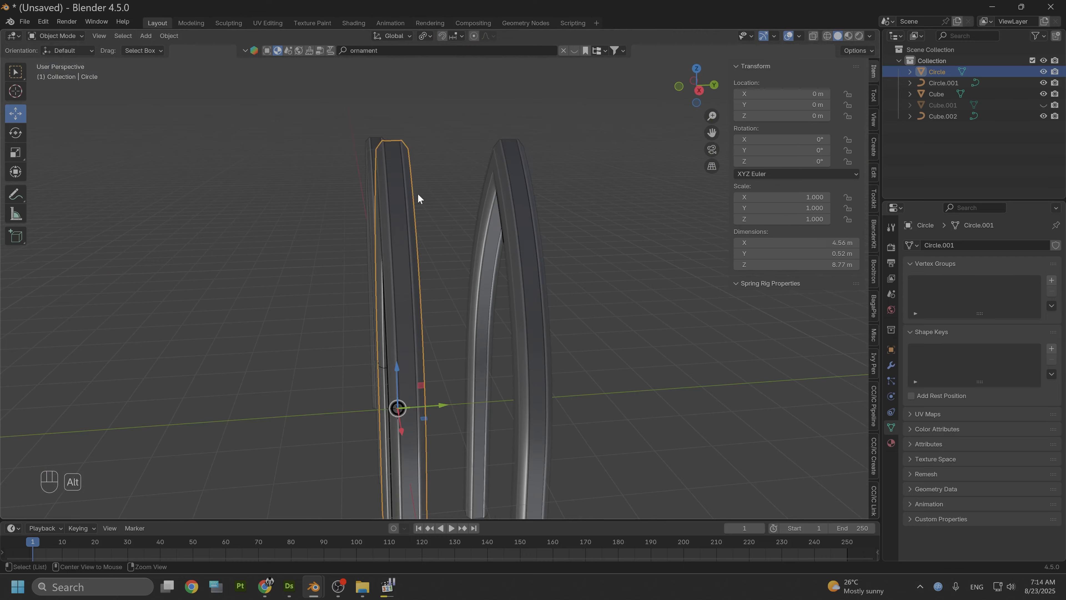
pyautogui.keyDown('alt'); pyautogui.moveTo(418, 193); pyautogui.dragTo(486, 216); pyautogui.keyUp('alt')
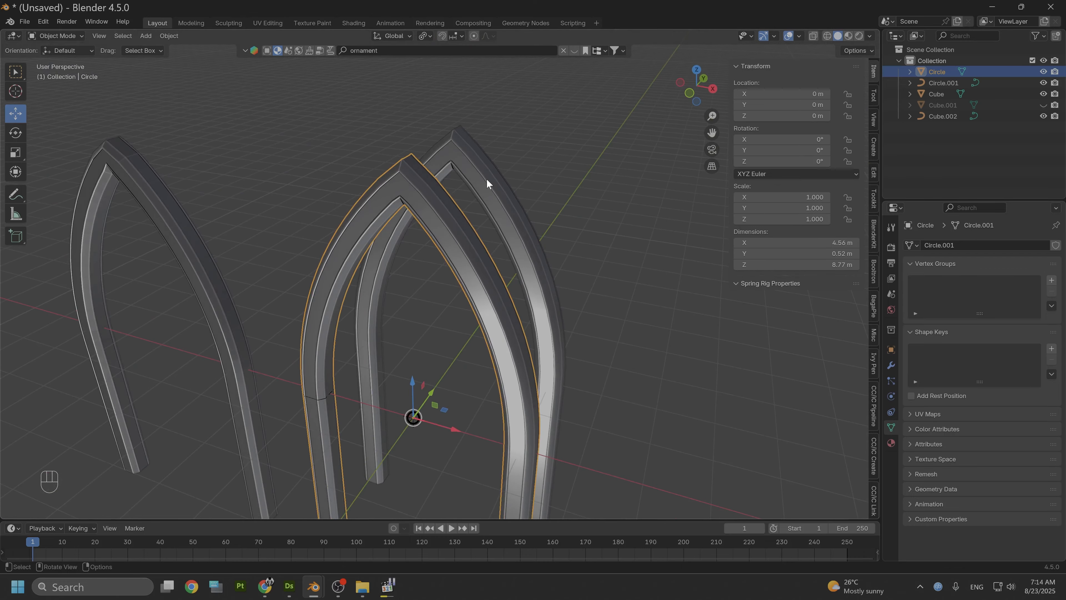
pyautogui.keyDown('alt'); pyautogui.moveTo(482, 186); pyautogui.dragTo(424, 214); pyautogui.keyUp('alt')
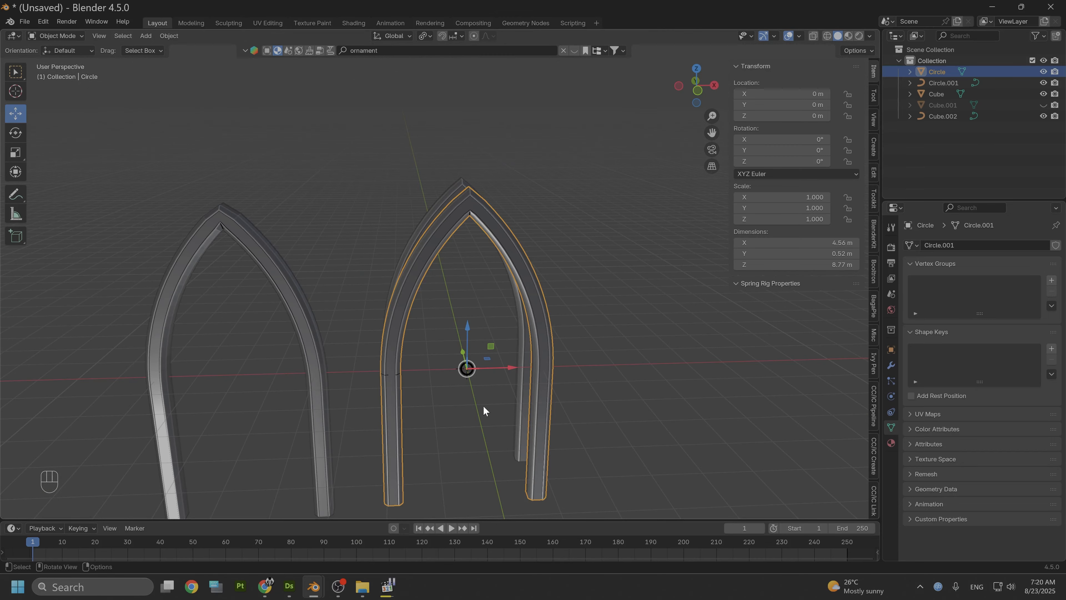
# Delete the arch mesh Circle from the scene.
pyautogui.keyDown('alt'); pyautogui.moveTo(575, 338); pyautogui.dragTo(504, 356); pyautogui.keyUp('alt')
pyautogui.rightClick(457, 356)
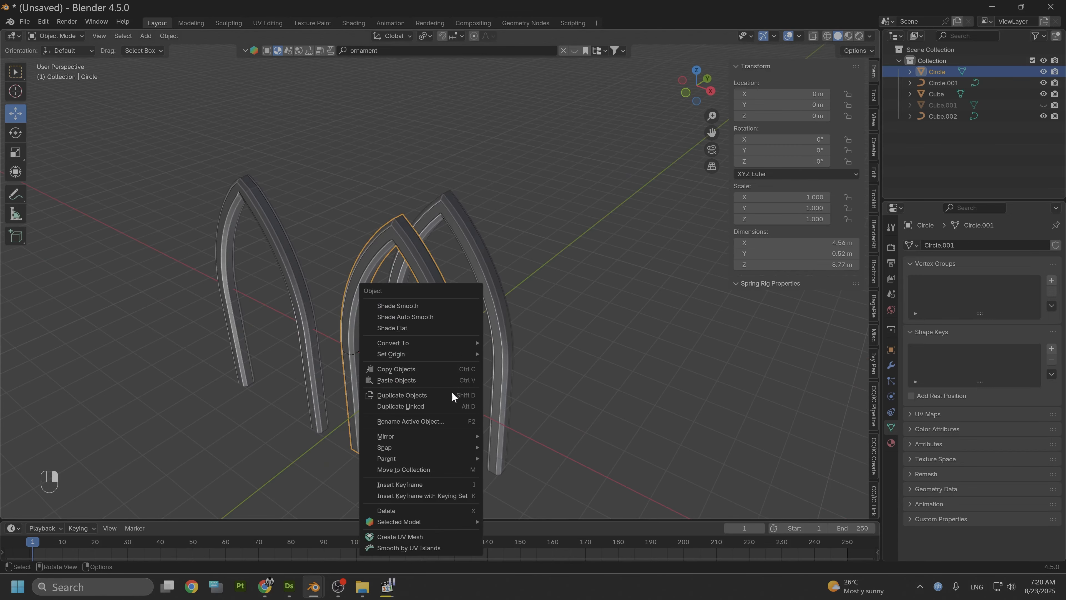
pyautogui.click(397, 512)
pyautogui.moveTo(385, 436); pyautogui.dragTo(423, 389, button='middle')
# Duplicate the arch curve Circle.001 and move the copy about 5.89 m along X.
pyautogui.click(322, 373)
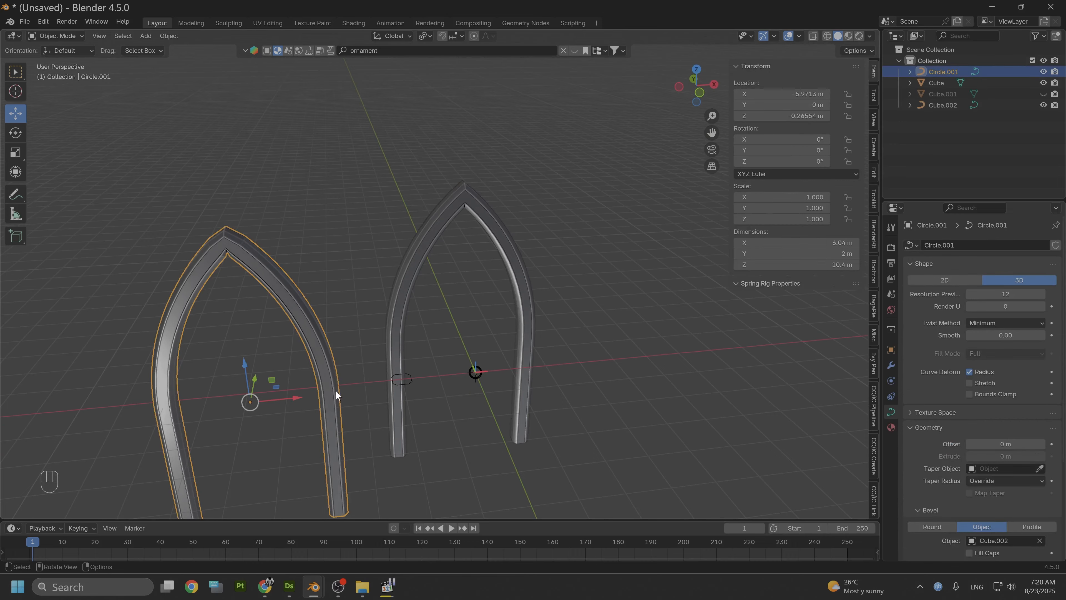
pyautogui.moveTo(336, 390); pyautogui.dragTo(404, 326, button='middle')
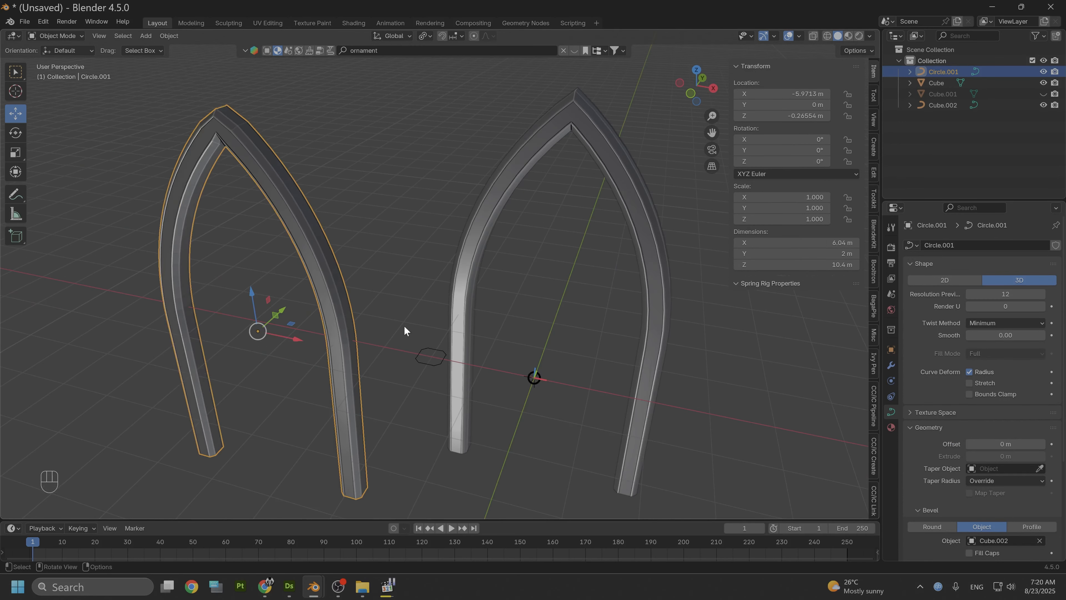
pyautogui.hotkey('shift', 'd')
pyautogui.rightClick(311, 344)
pyautogui.moveTo(299, 340); pyautogui.dragTo(580, 404)
# Snap the duplicated arch curve to the 3D cursor at the world origin, checking it from the front.
pyautogui.click(689, 94)
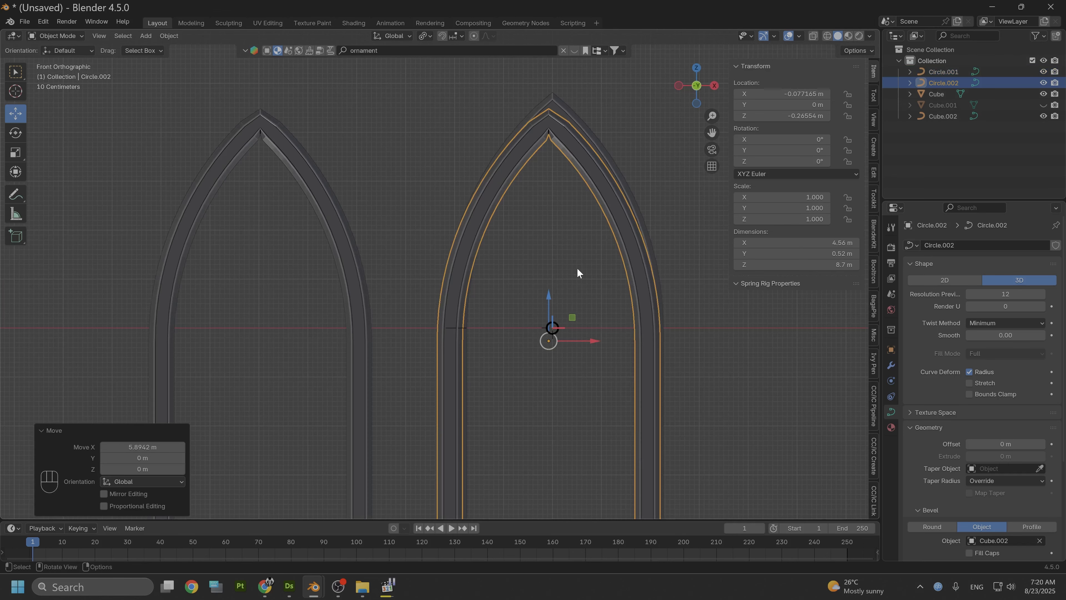
pyautogui.hotkey('shift', 's')
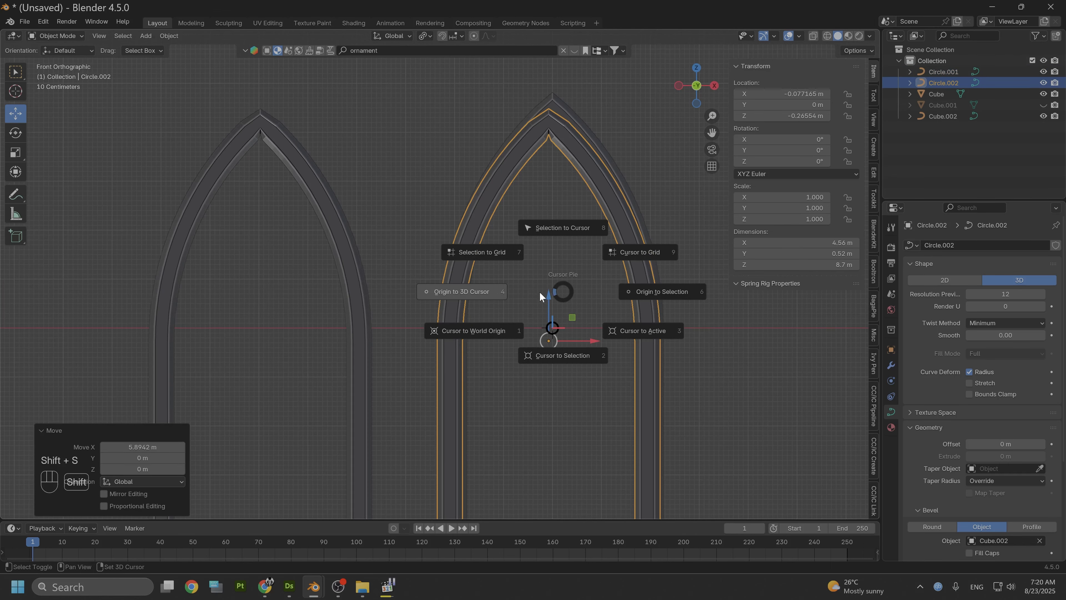
pyautogui.click(575, 231)
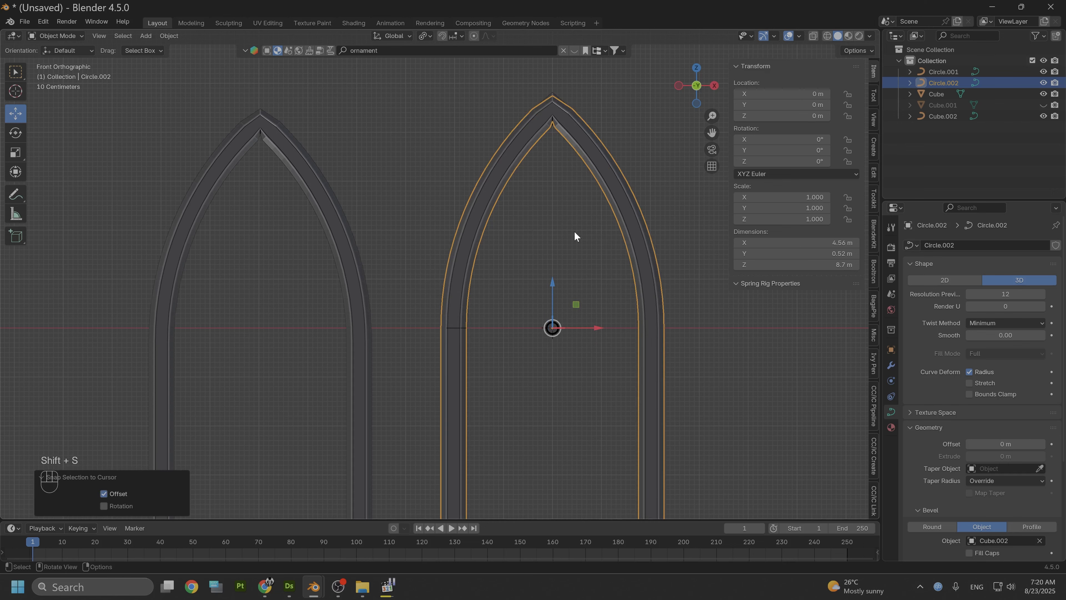
pyautogui.moveTo(545, 267); pyautogui.dragTo(476, 332, button='middle')
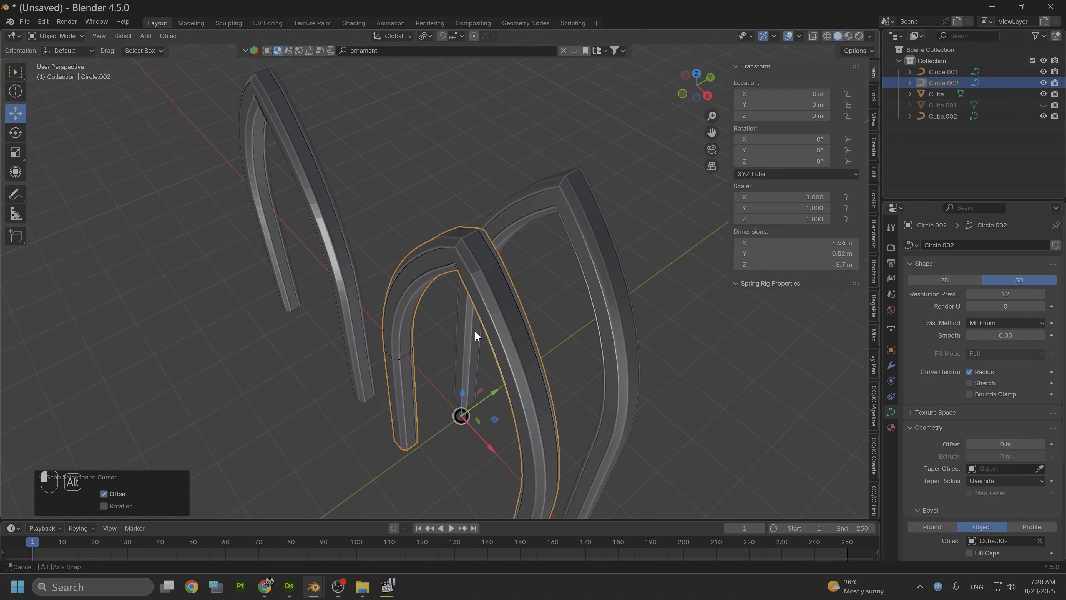
# Move the original arch curve Circle.001 further away from the new copy along negative X.
pyautogui.click(333, 227)
pyautogui.moveTo(369, 302); pyautogui.dragTo(346, 343, button='middle')
pyautogui.press('g')
pyautogui.press('x')
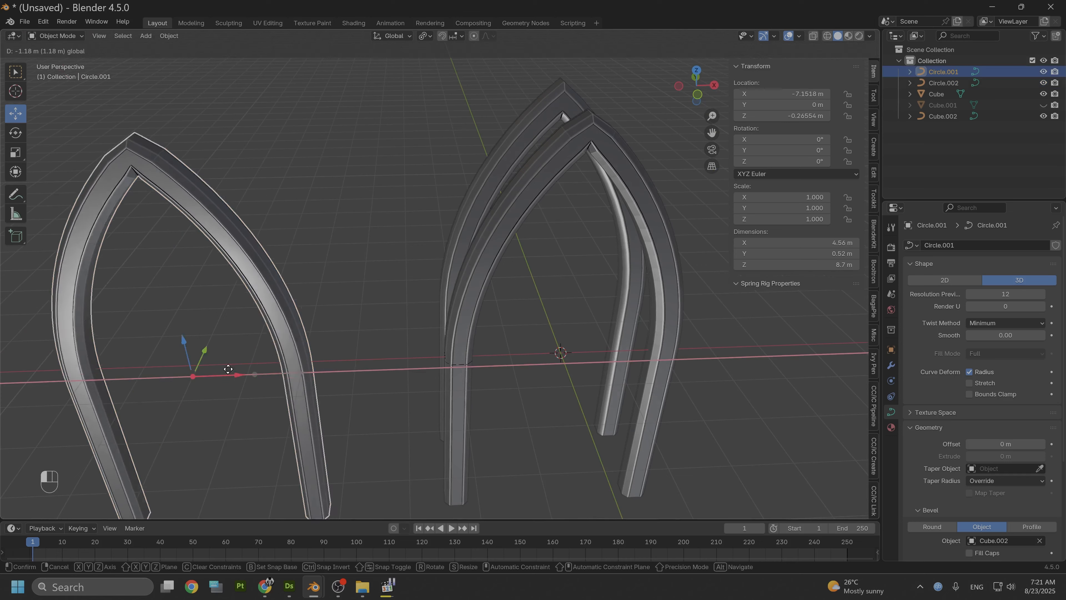
pyautogui.click(228, 369)
# Move the arch mesh Cube about 7 m along negative X, next to the original arch curve.
pyautogui.click(474, 266)
pyautogui.press('g')
pyautogui.press('x')
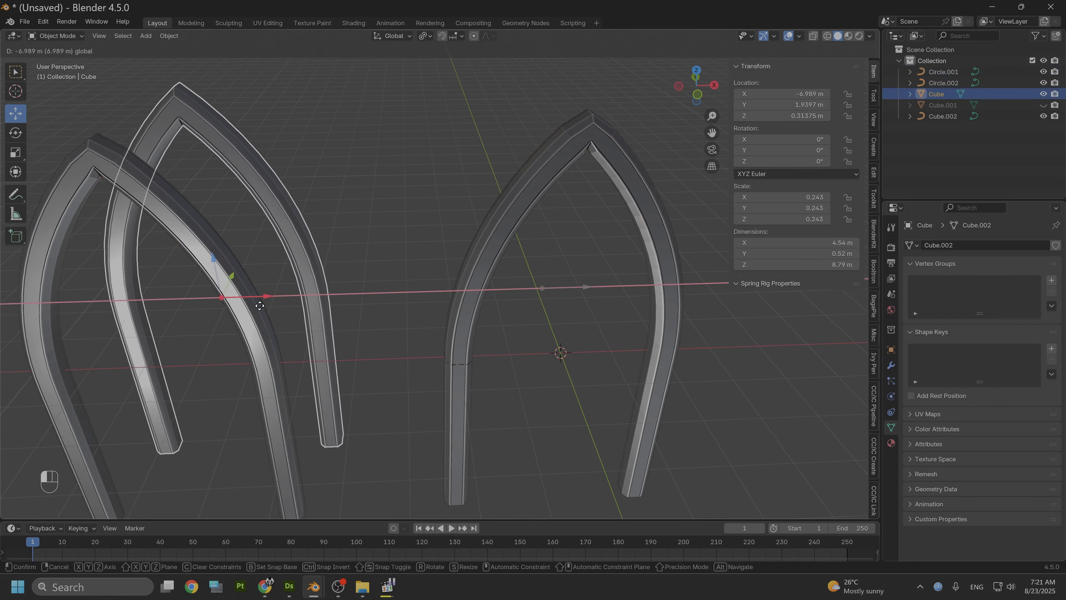
pyautogui.click(251, 311)
# Move the bevel profile curve Cube.002 about 2.39 m along negative X, away from the new arch.
pyautogui.moveTo(252, 311); pyautogui.dragTo(404, 377, button='middle')
pyautogui.click(402, 389)
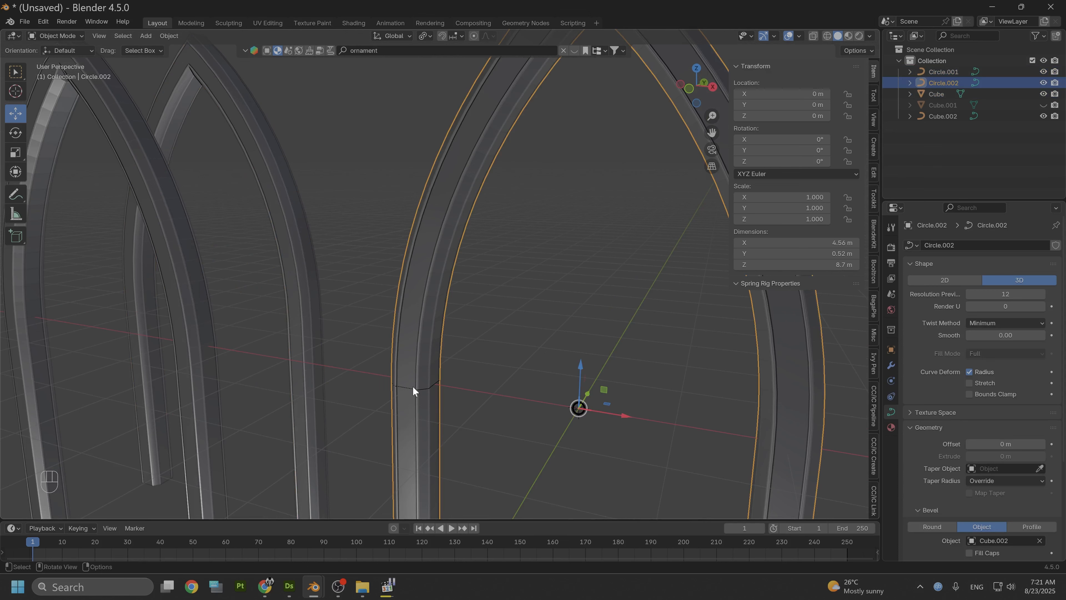
pyautogui.click(421, 391)
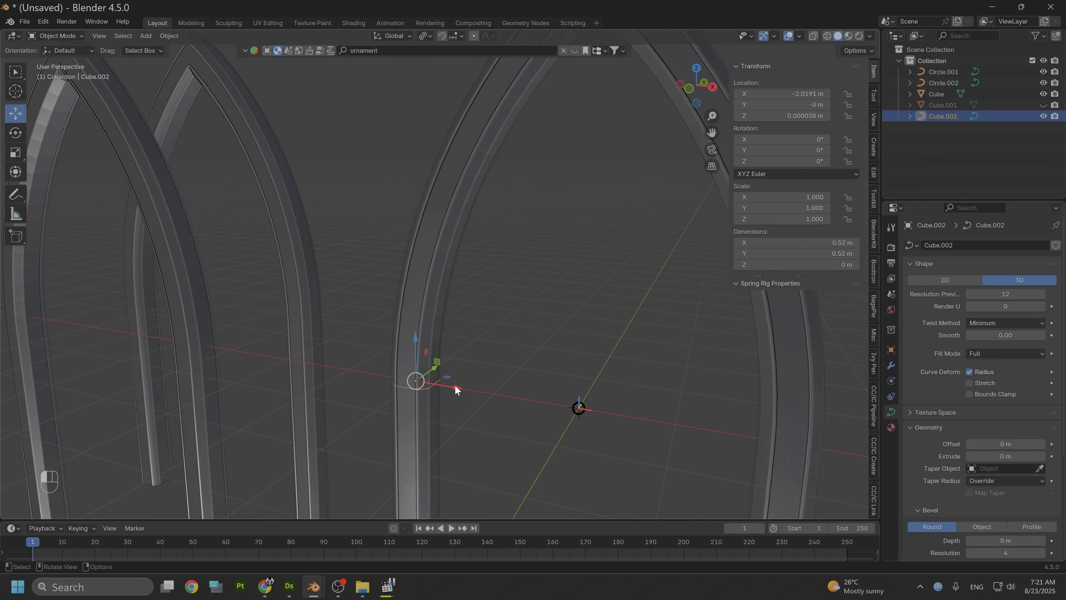
pyautogui.press('g')
pyautogui.press('x')
pyautogui.click(293, 355)
pyautogui.moveTo(294, 354); pyautogui.dragTo(323, 269, button='middle')
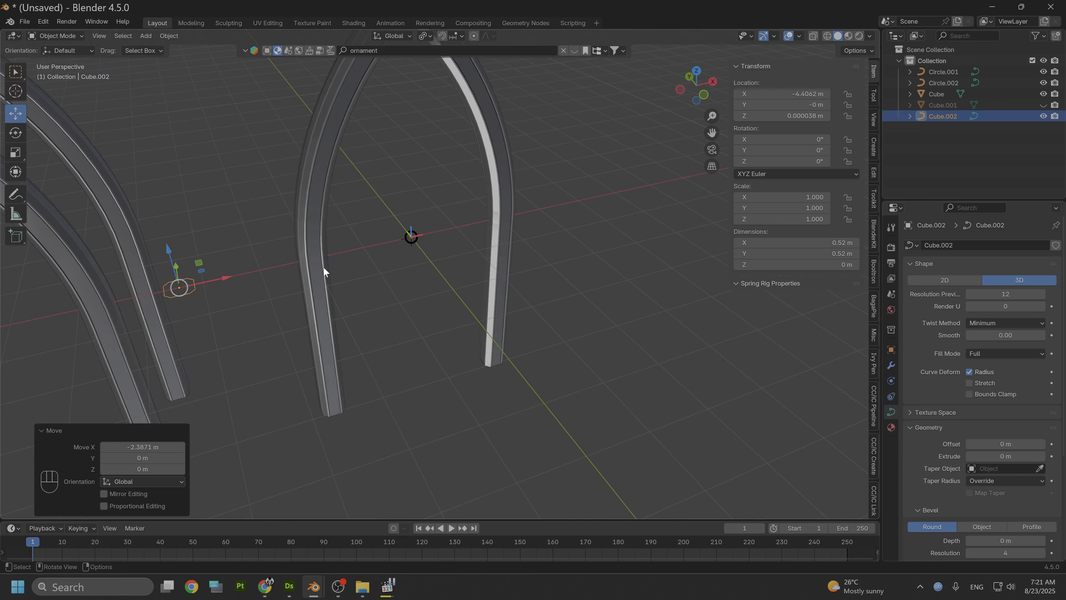
# Clear the bevel object Cube.002 from the arch curve Circle.002.
pyautogui.click(310, 228)
pyautogui.scroll(-5, 1033, 504)
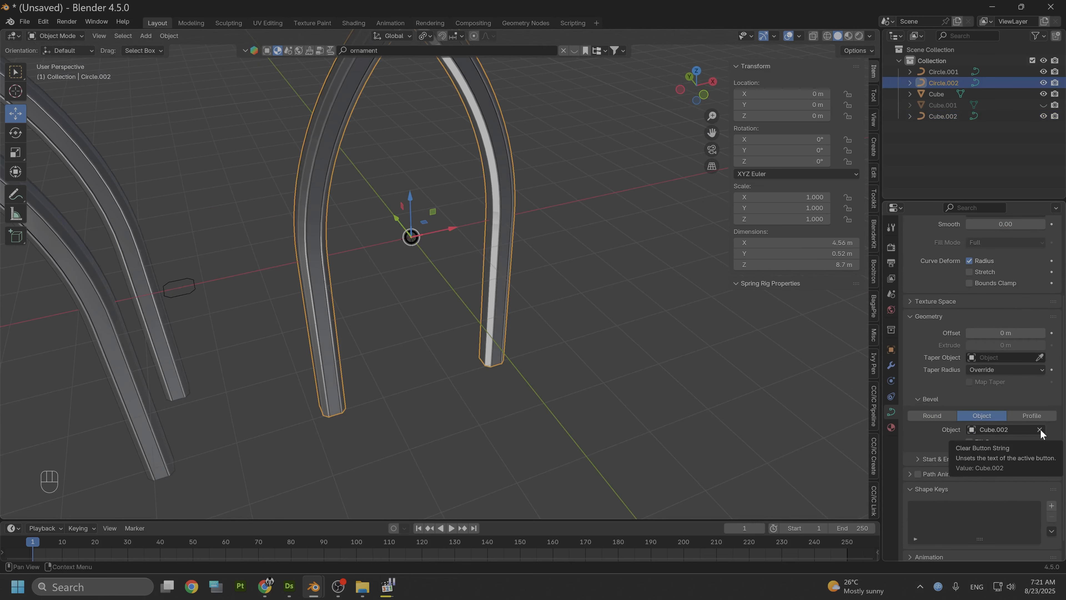
pyautogui.click(1040, 429)
pyautogui.moveTo(721, 352); pyautogui.dragTo(529, 301, button='middle')
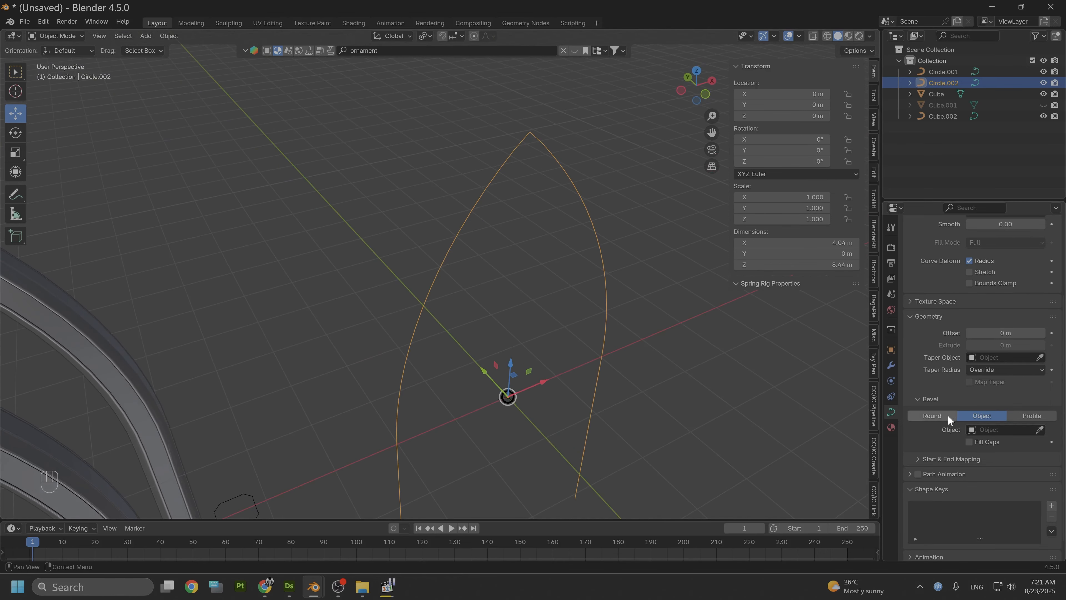
# Switch the bevel type of the arch curve Circle.002 to Profile.
pyautogui.scroll(4, 954, 403)
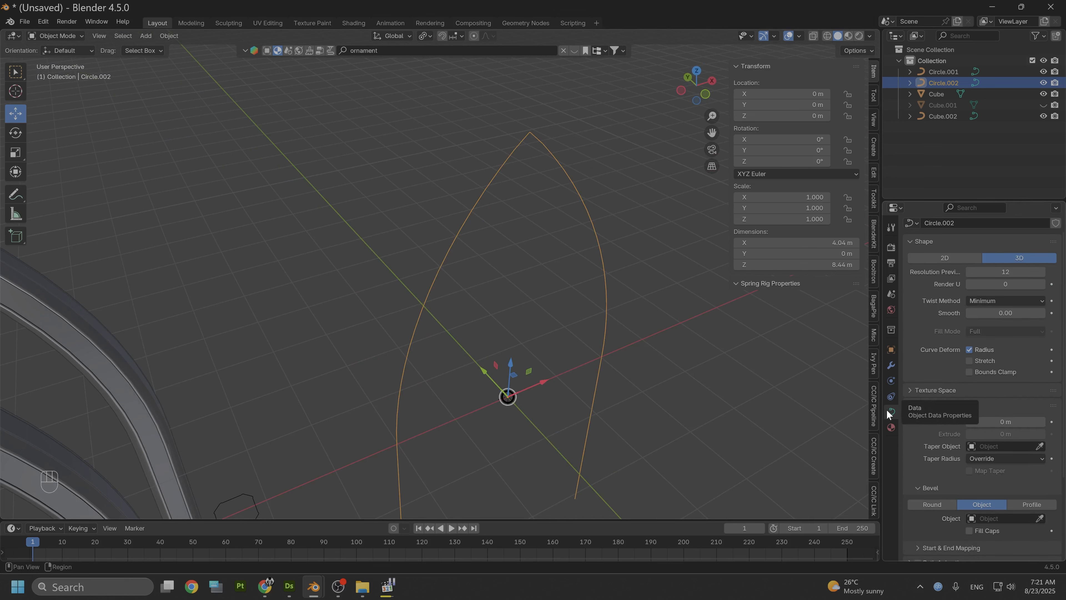
pyautogui.scroll(1, 1012, 399)
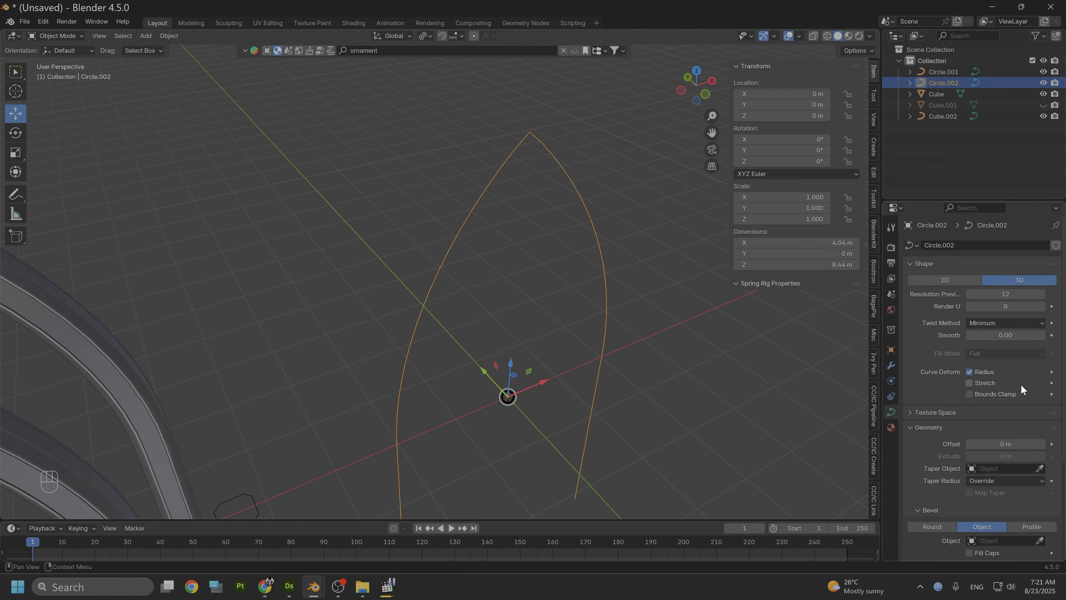
pyautogui.click(1046, 415)
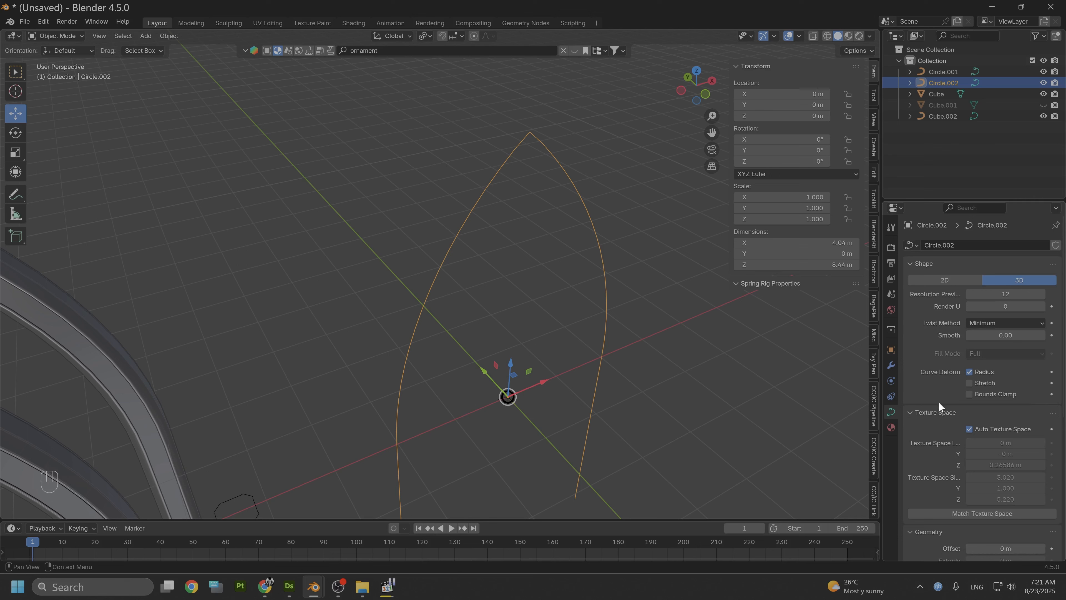
pyautogui.click(910, 411)
pyautogui.scroll(-5, 957, 424)
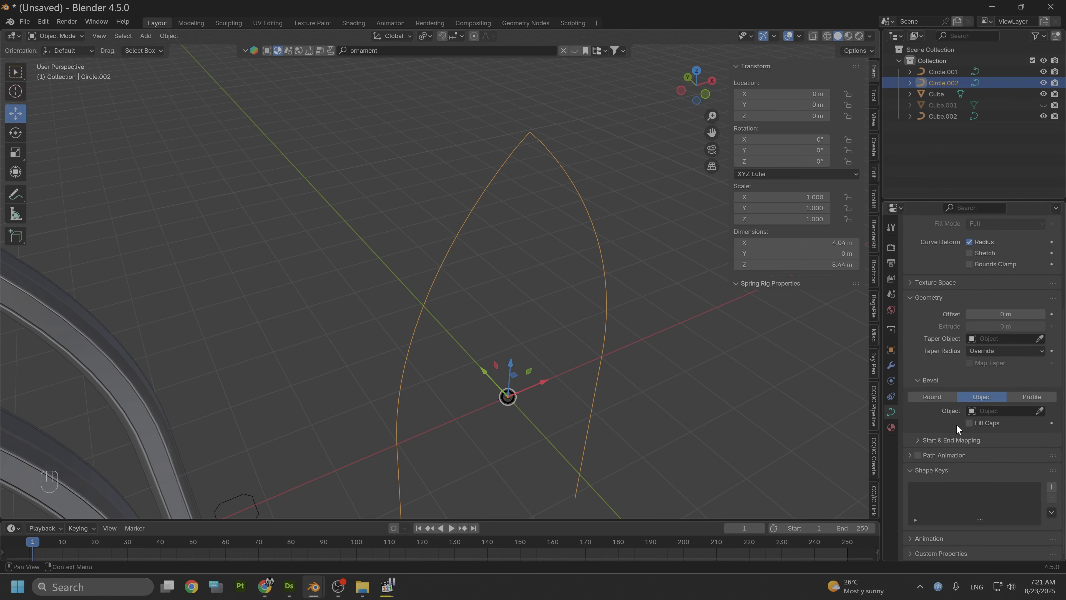
pyautogui.click(1035, 395)
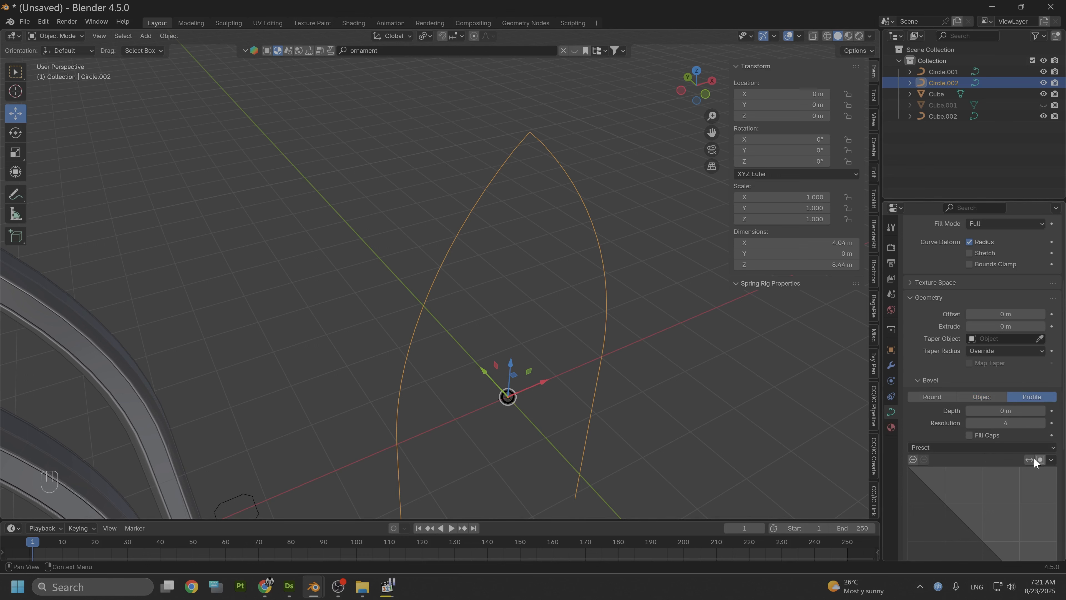
# Set the profile bevel depth of the arch curve to 0.14 m.
pyautogui.moveTo(1016, 411); pyautogui.dragTo(1028, 411)
pyautogui.click(1042, 411)
pyautogui.click(1043, 411)
pyautogui.click(1043, 412)
pyautogui.click(1043, 411)
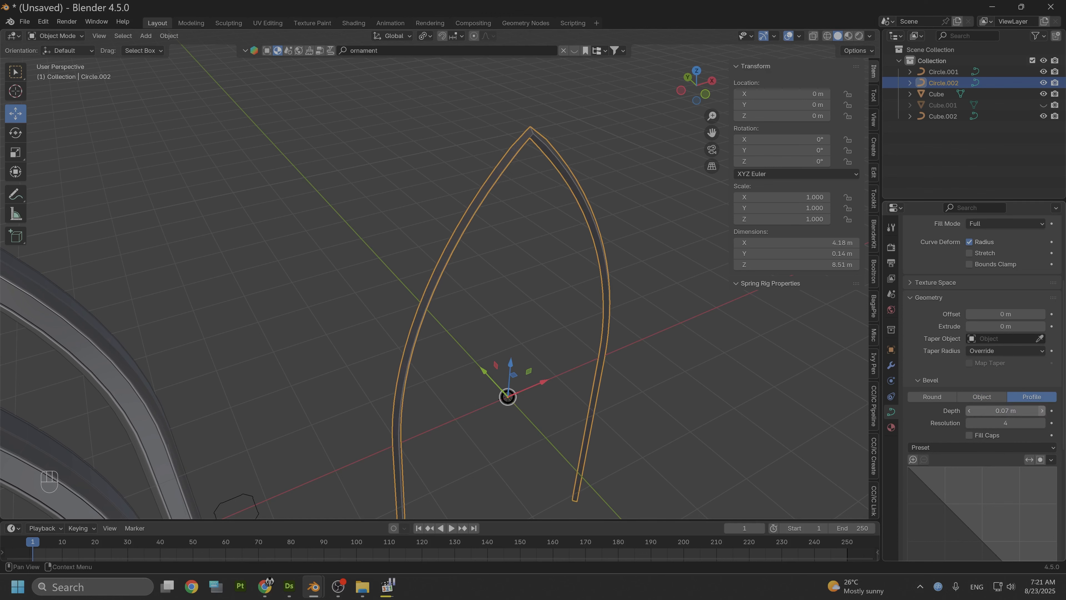
pyautogui.click(1043, 411)
pyautogui.click(1043, 411)
pyautogui.click(1043, 412)
pyautogui.click(1042, 411)
pyautogui.click(1042, 411)
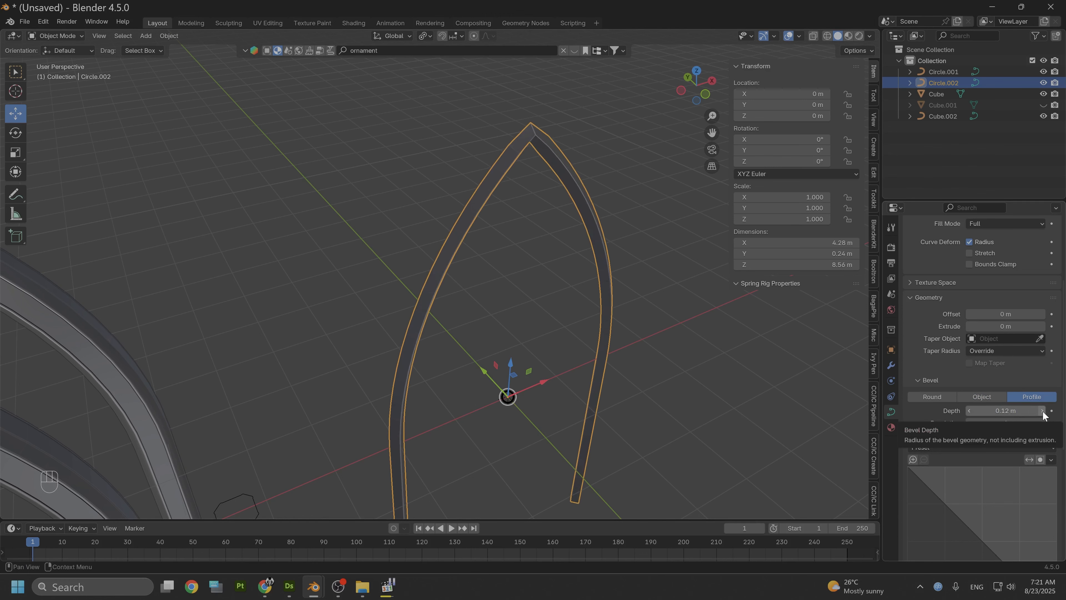
pyautogui.click(1043, 412)
pyautogui.click(1043, 412)
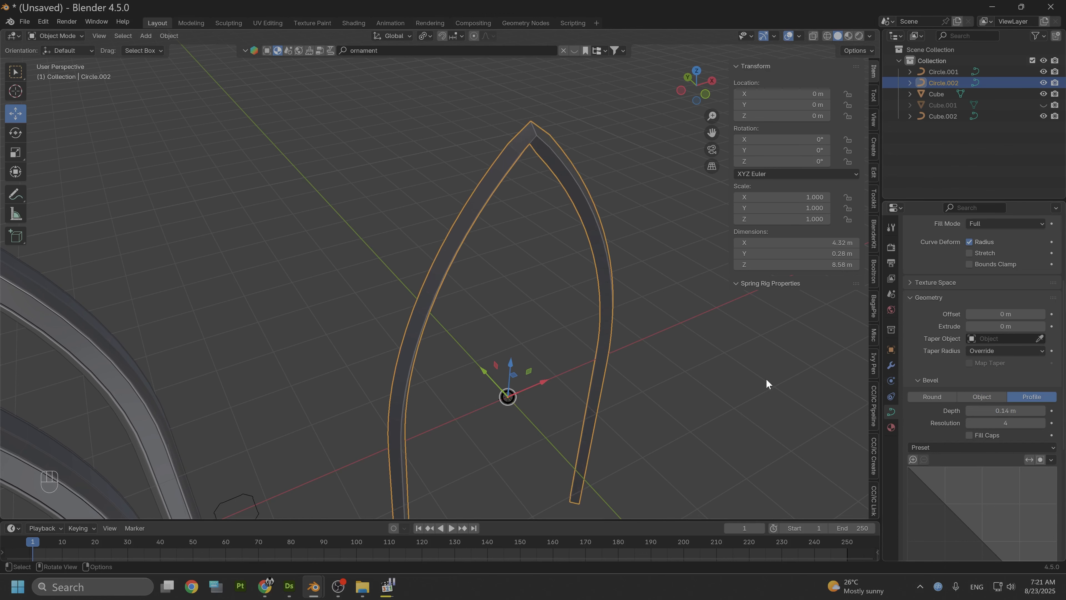
# Examine the profile-beveled arch's cross-section and pointed peak up close and from a distance.
pyautogui.scroll(2, 510, 279)
pyautogui.moveTo(510, 281); pyautogui.dragTo(546, 290, button='middle')
pyautogui.scroll(2, 422, 299)
pyautogui.moveTo(445, 332); pyautogui.dragTo(466, 341, button='middle')
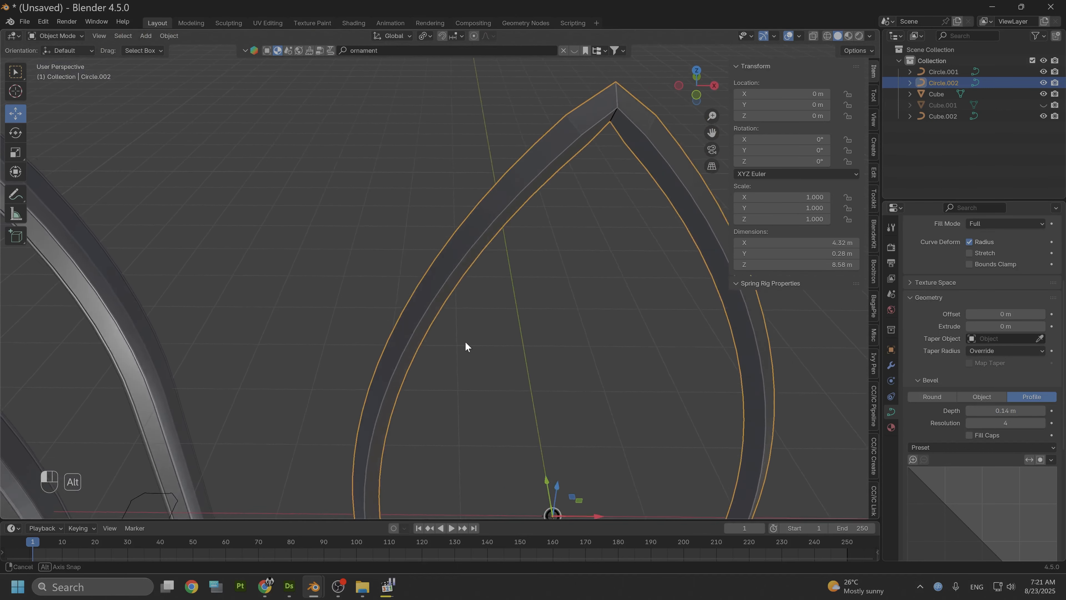
pyautogui.scroll(2, 466, 335)
pyautogui.moveTo(466, 334)
pyautogui.keyDown('alt'); pyautogui.mouseDown()
pyautogui.moveTo(385, 320)
pyautogui.moveTo(467, 341)
pyautogui.mouseUp(); pyautogui.keyUp('alt')
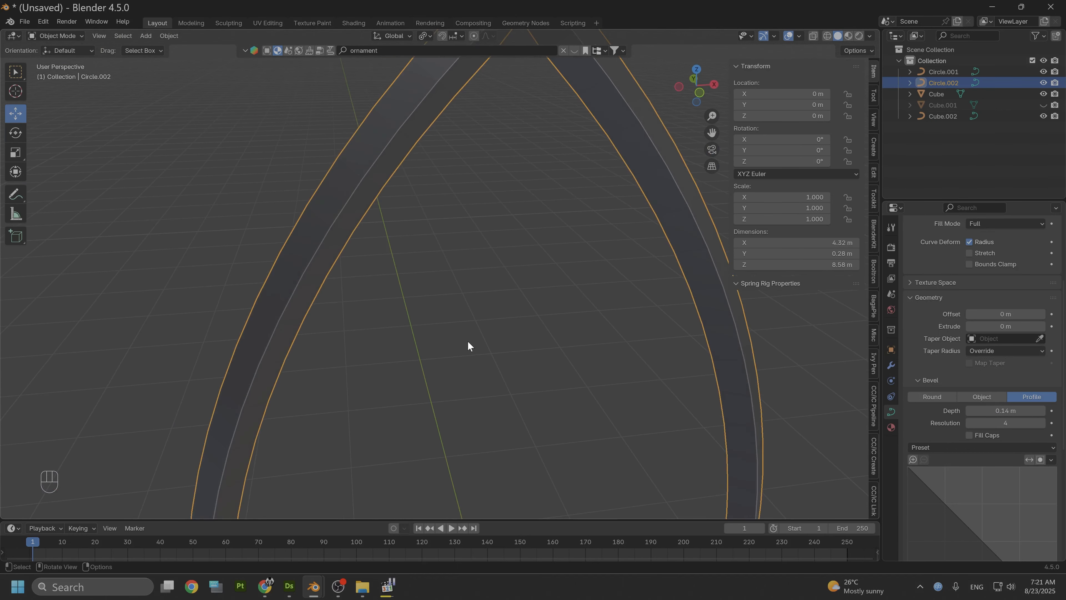
pyautogui.keyDown('alt'); pyautogui.moveTo(468, 341); pyautogui.dragTo(451, 353, button='middle'); pyautogui.keyUp('alt')
pyautogui.scroll(-3, 450, 357)
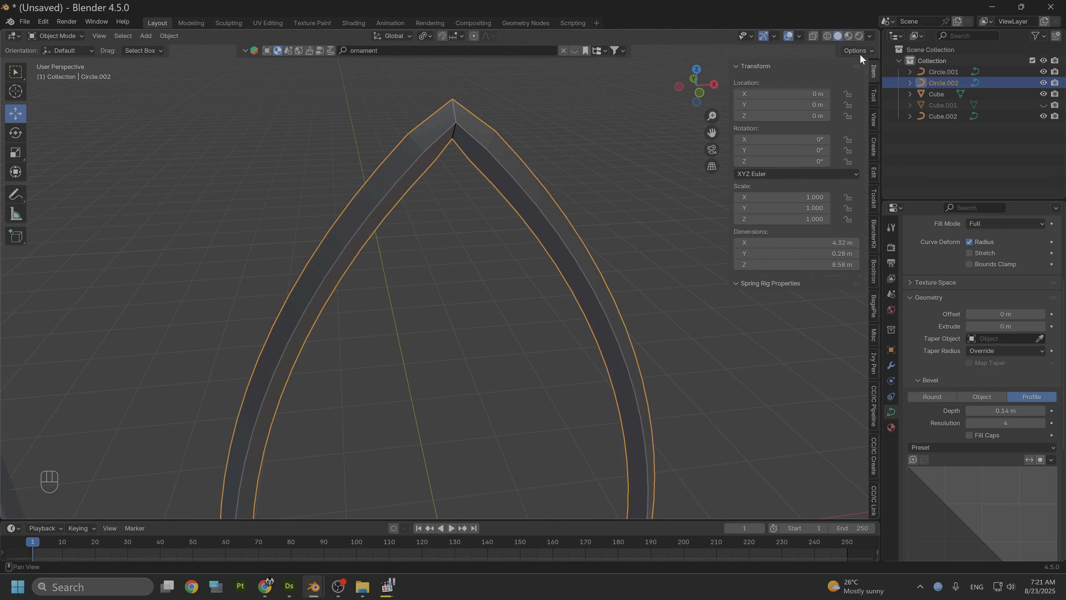
# Switch the viewport's MatCap to a lighter grey one so the arch's faces read more clearly.
pyautogui.click(870, 36)
pyautogui.click(852, 126)
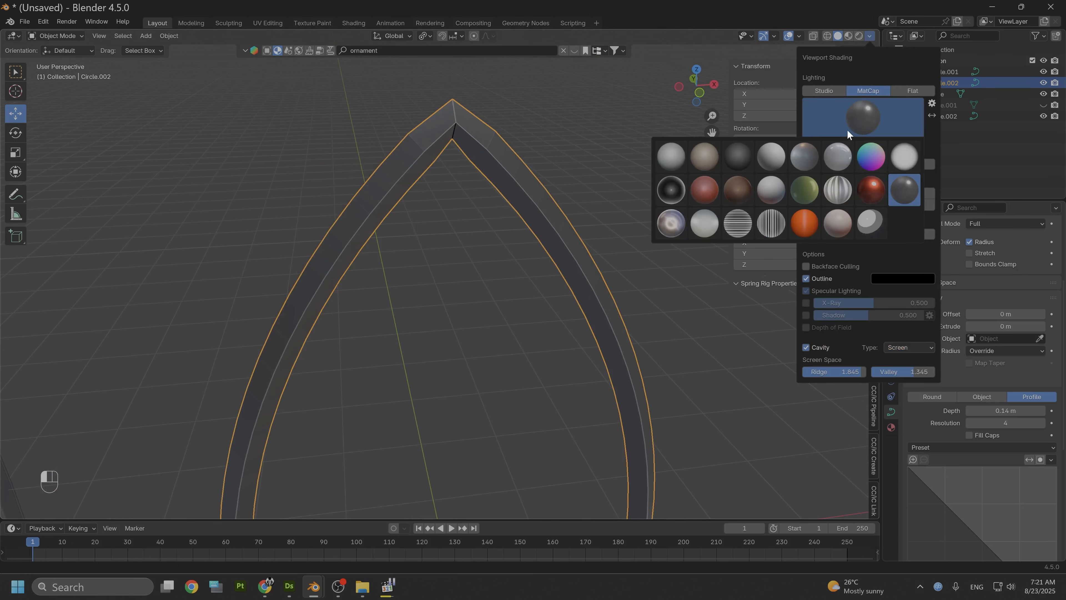
pyautogui.click(764, 156)
pyautogui.moveTo(574, 178)
pyautogui.keyDown('alt'); pyautogui.mouseDown()
pyautogui.moveTo(509, 230)
pyautogui.moveTo(583, 219)
pyautogui.moveTo(532, 198)
pyautogui.mouseUp(); pyautogui.keyUp('alt')
pyautogui.scroll(3, 538, 226)
pyautogui.scroll(-1, 532, 199)
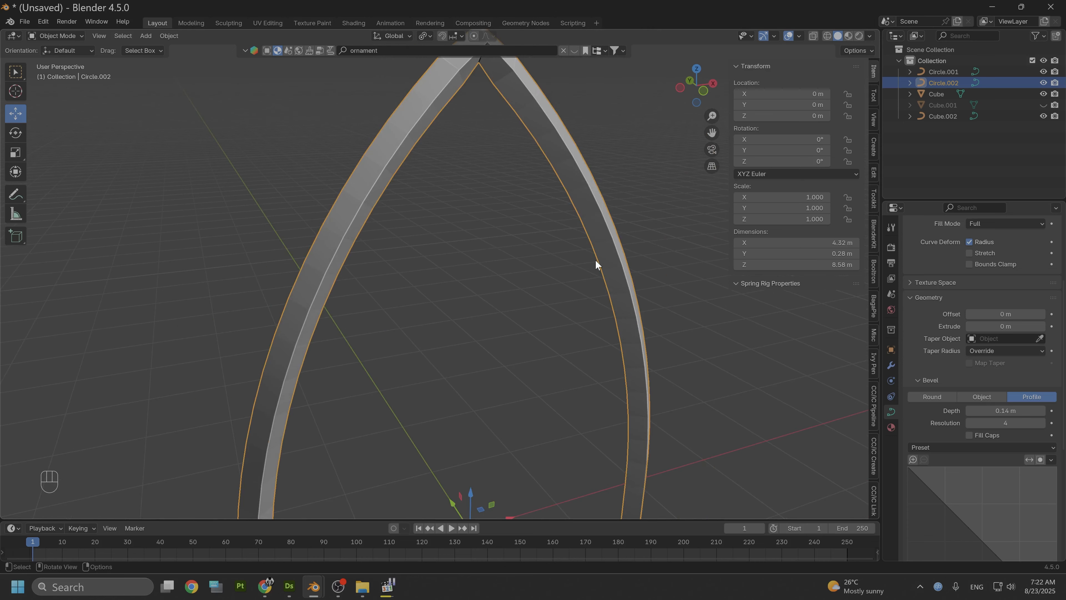
# Try the Support Loops preset on the arch curve's bevel profile and view its open end.
pyautogui.click(998, 446)
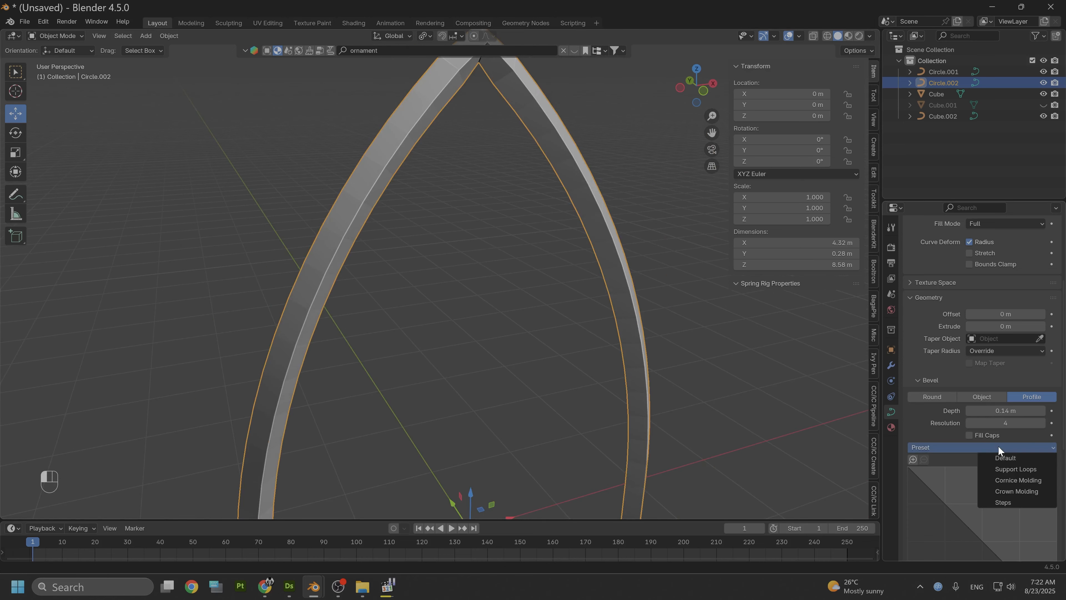
pyautogui.click(1022, 470)
pyautogui.scroll(-1, 480, 284)
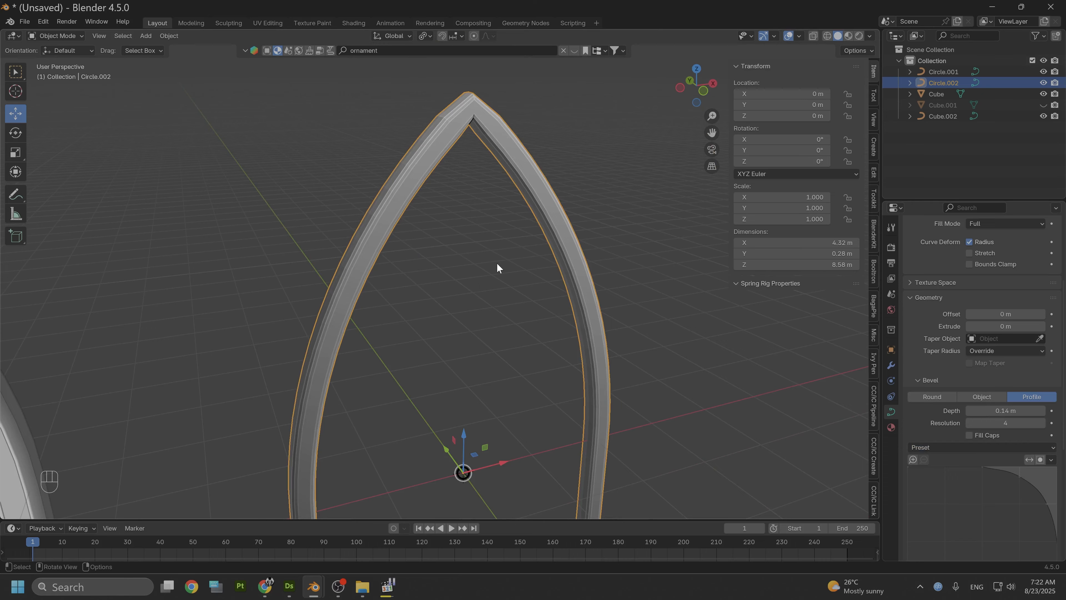
pyautogui.moveTo(497, 264); pyautogui.dragTo(518, 174, button='middle')
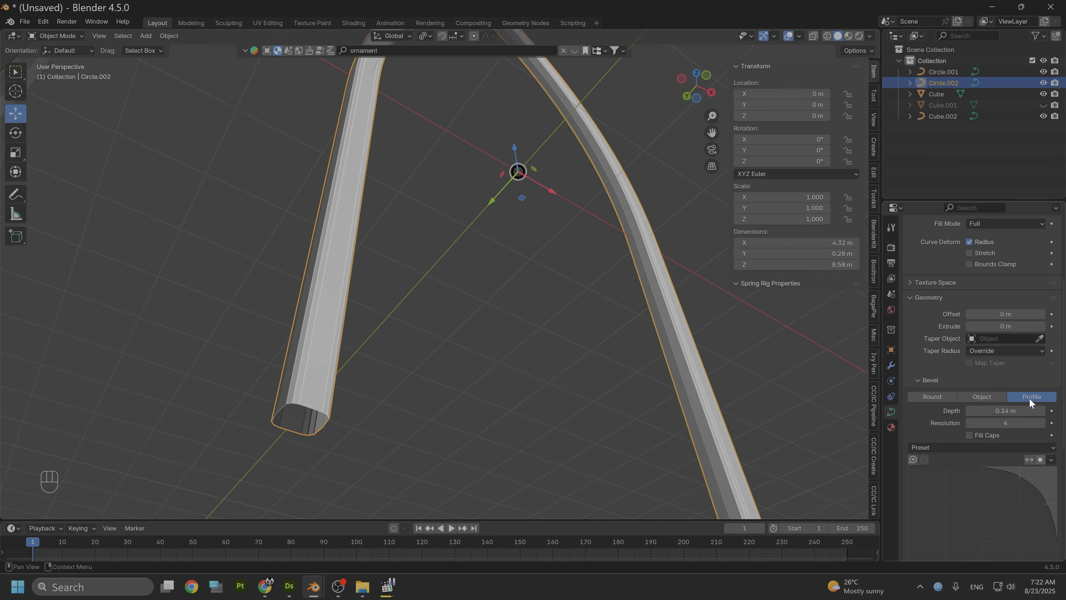
# Try the Cornice Molding preset on the arch's bevel profile and view the cross-section at its open end.
pyautogui.scroll(-4, 1023, 462)
pyautogui.click(991, 381)
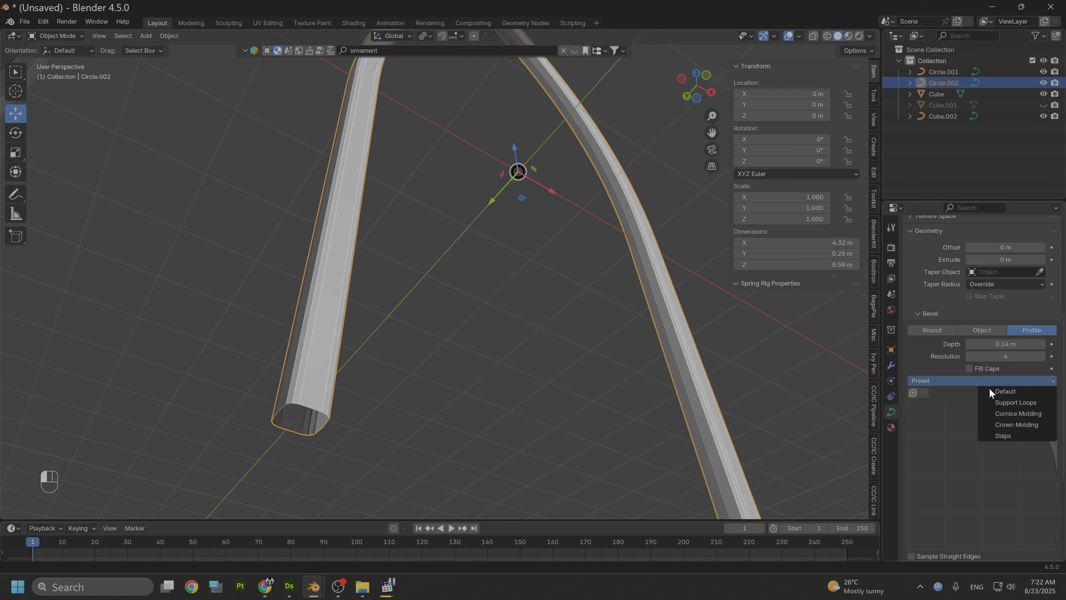
pyautogui.click(1017, 413)
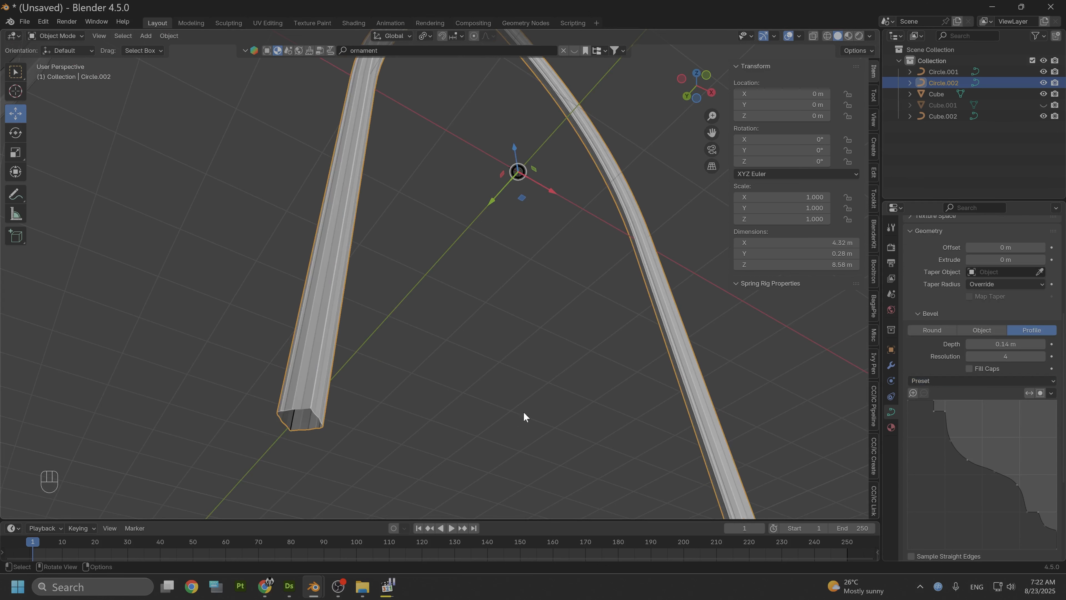
pyautogui.moveTo(523, 411); pyautogui.dragTo(445, 365, button='middle')
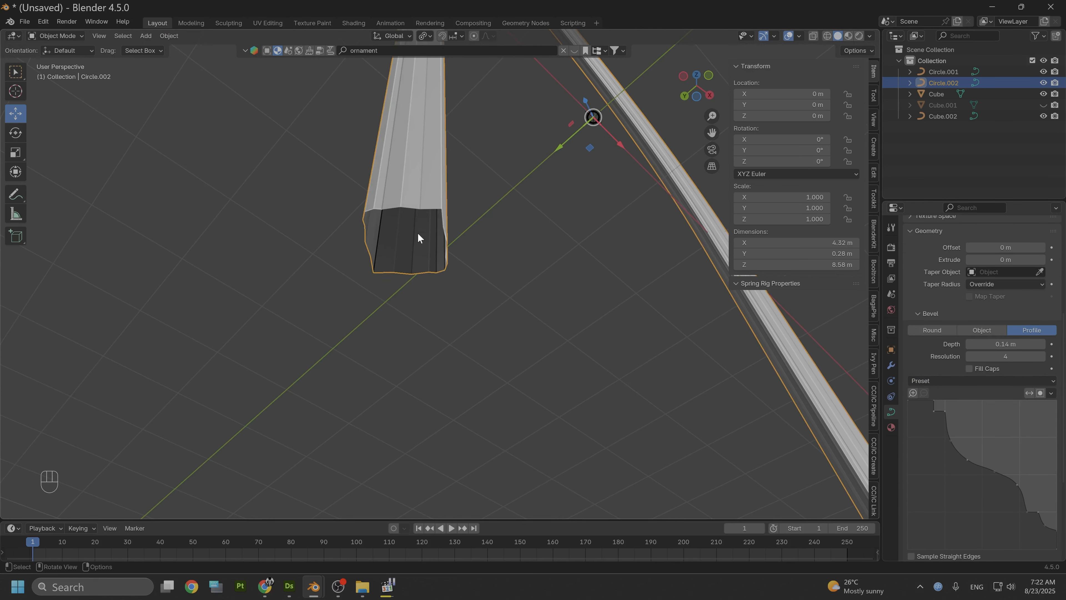
# Raise the arch curve's bevel resolution to 14 and view the finer molding detail.
pyautogui.click(1041, 356)
pyautogui.click(1042, 357)
pyautogui.click(1042, 356)
pyautogui.click(1042, 356)
pyautogui.click(1042, 357)
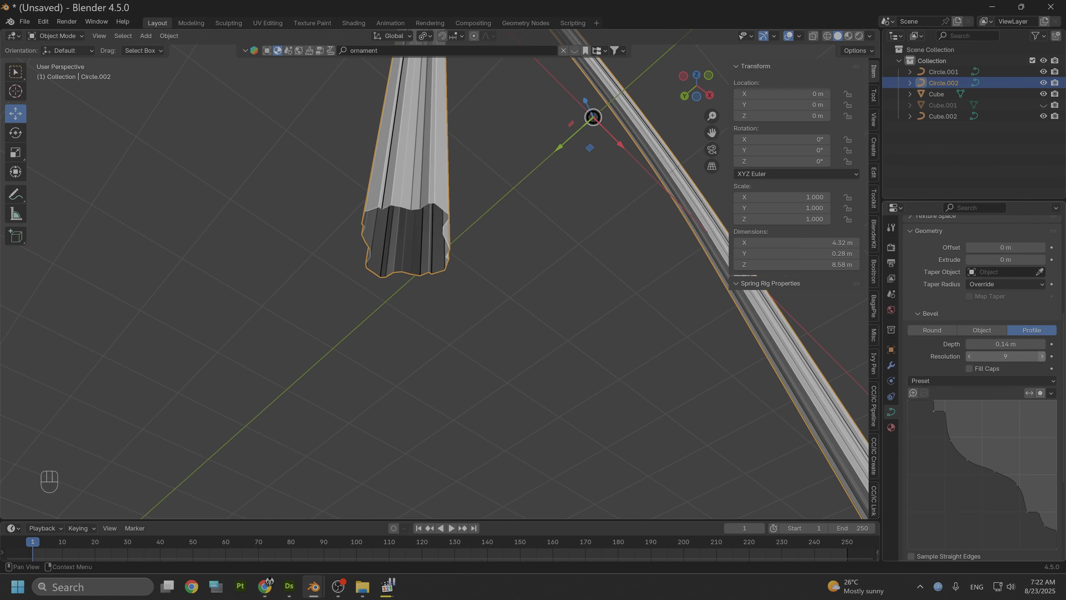
pyautogui.click(1042, 357)
pyautogui.click(1042, 356)
pyautogui.click(1042, 356)
pyautogui.click(1041, 356)
pyautogui.moveTo(536, 326)
pyautogui.mouseDown(button='middle')
pyautogui.moveTo(526, 299)
pyautogui.moveTo(533, 309)
pyautogui.mouseUp(button='middle')
pyautogui.moveTo(552, 245); pyautogui.dragTo(416, 354, button='middle')
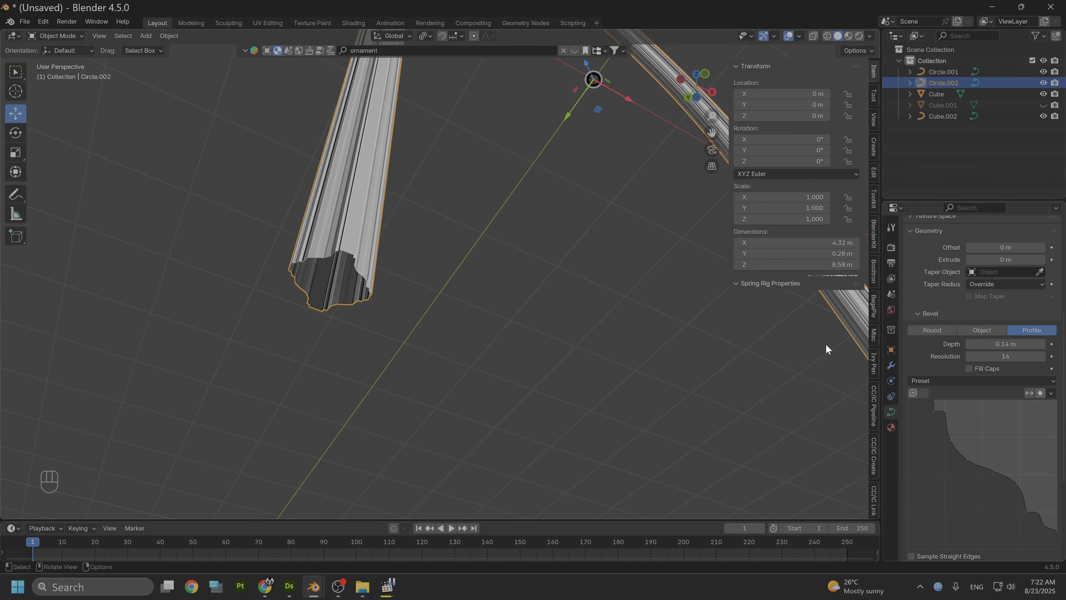
# Try the Crown Molding preset on the arch's bevel profile and view the result along the whole arch.
pyautogui.click(1037, 382)
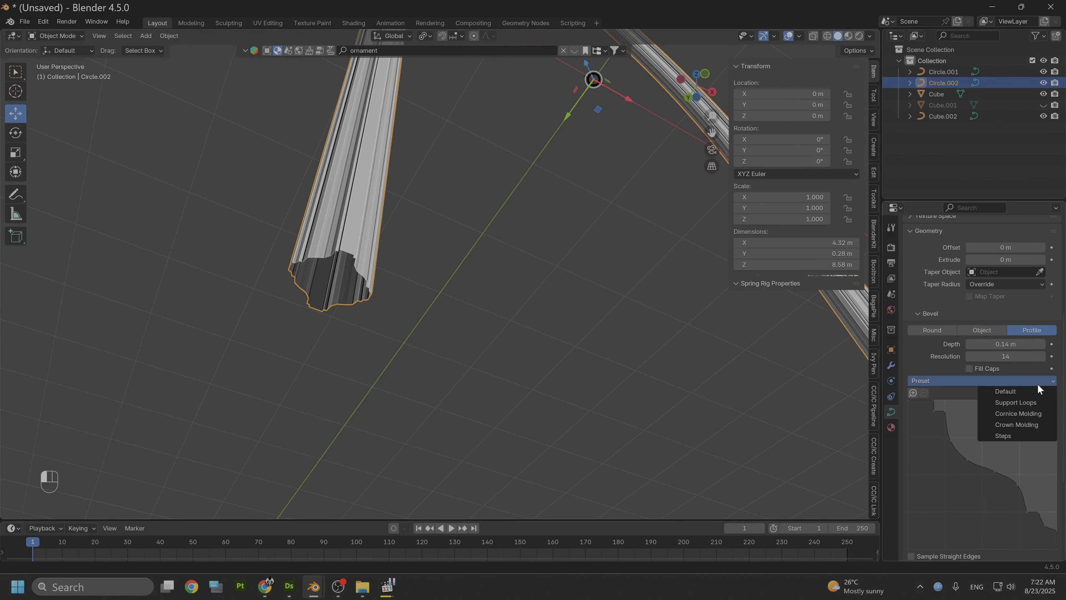
pyautogui.click(1019, 425)
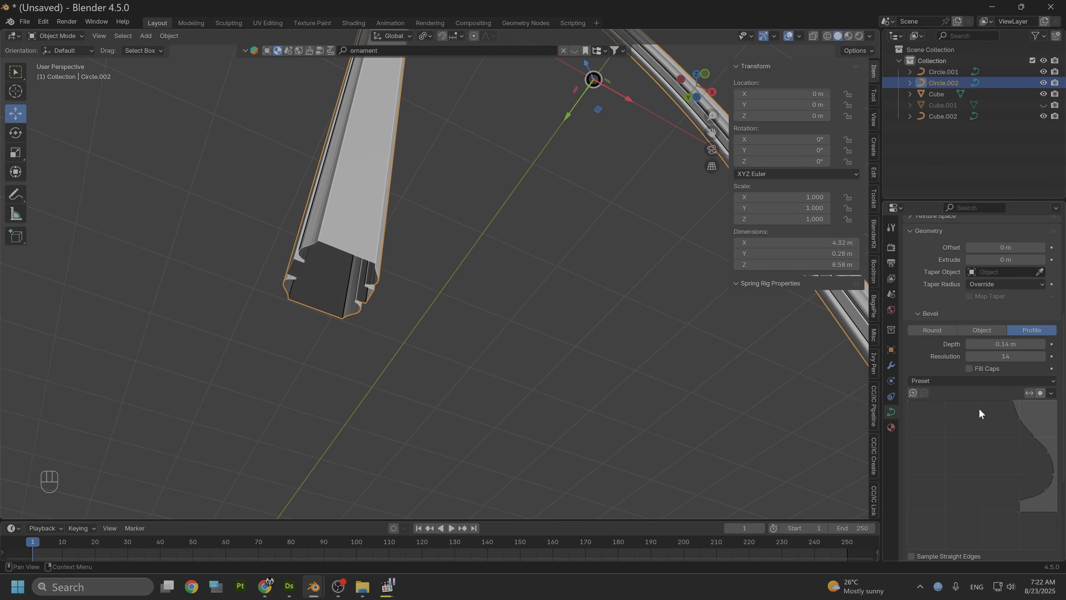
pyautogui.moveTo(576, 369); pyautogui.dragTo(584, 361, button='middle')
pyautogui.moveTo(568, 237); pyautogui.dragTo(436, 239, button='middle')
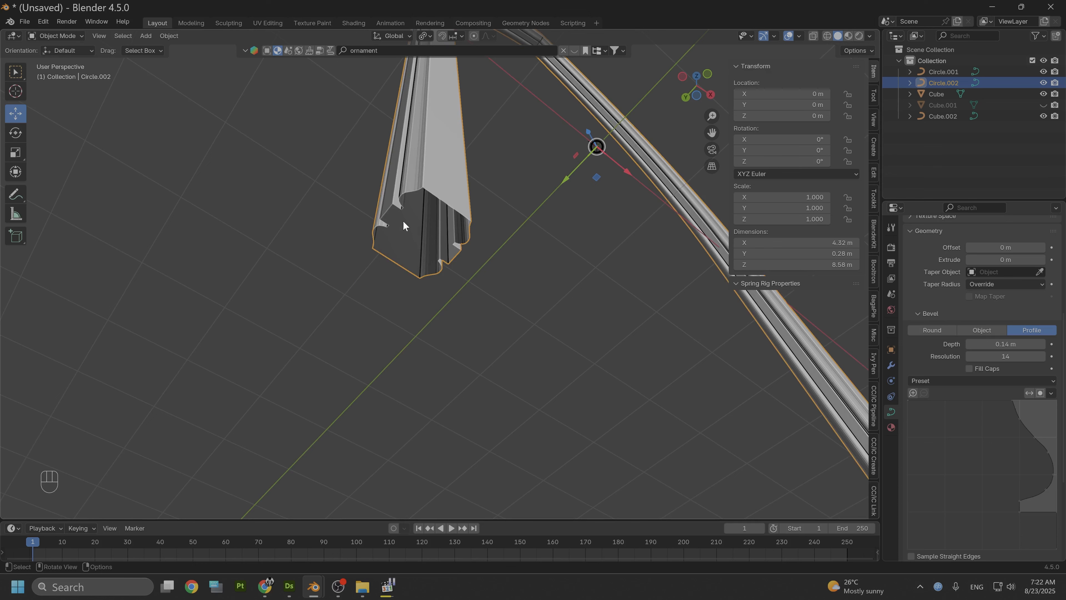
pyautogui.keyDown('alt'); pyautogui.moveTo(506, 240); pyautogui.dragTo(475, 248); pyautogui.keyUp('alt')
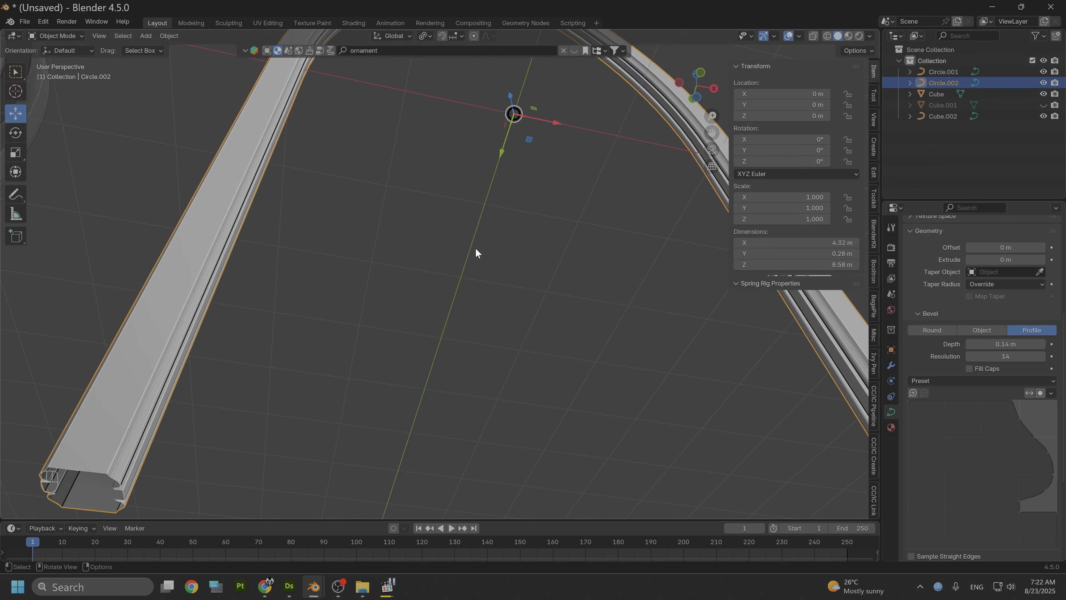
pyautogui.scroll(-2, 476, 248)
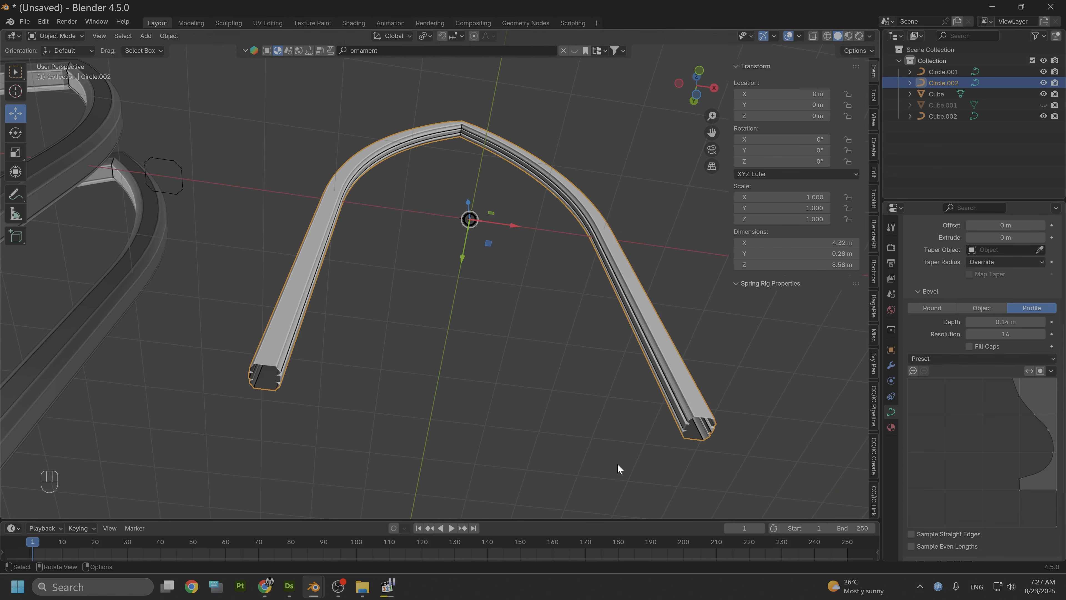
# Reset the bevel profile to the Default preset and add a sharp vector-handle point near its start at about 0.181, 0.959.
pyautogui.click(988, 358)
pyautogui.click(1005, 365)
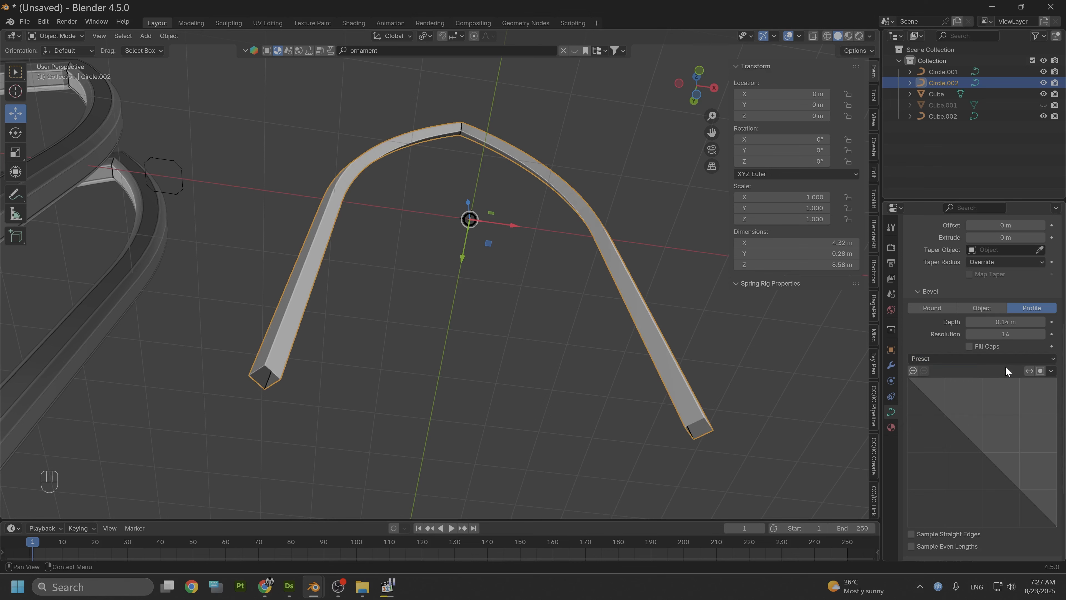
pyautogui.click(938, 408)
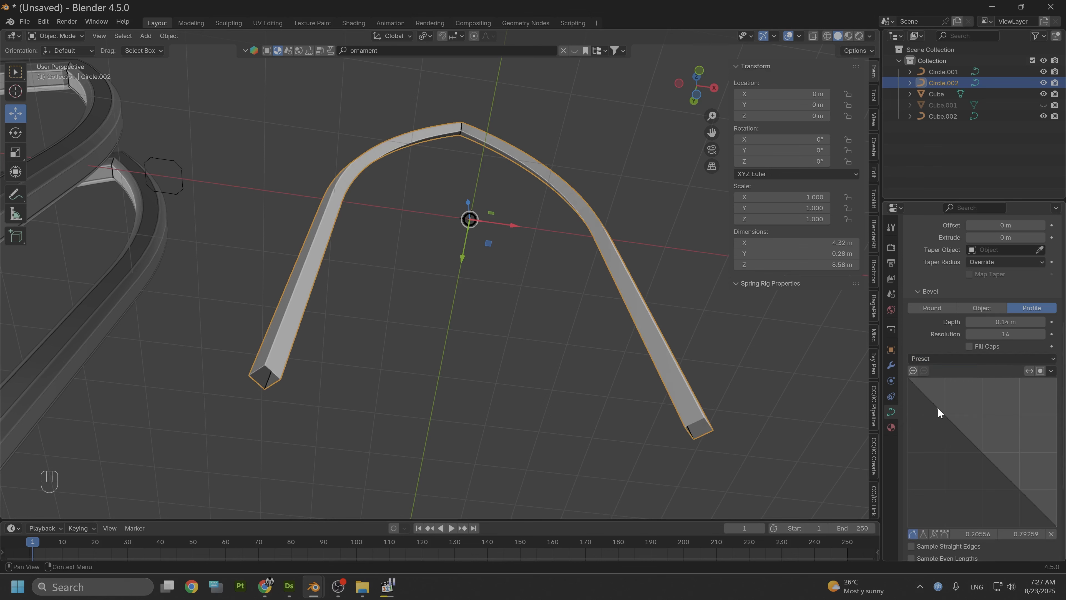
pyautogui.scroll(3, 945, 427)
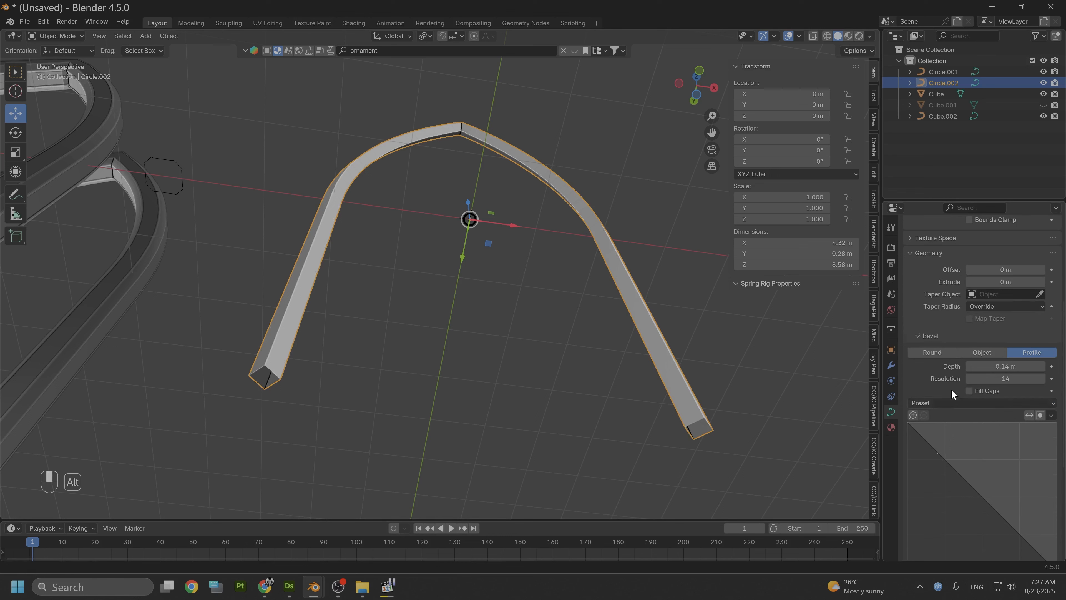
pyautogui.moveTo(937, 454); pyautogui.dragTo(938, 430)
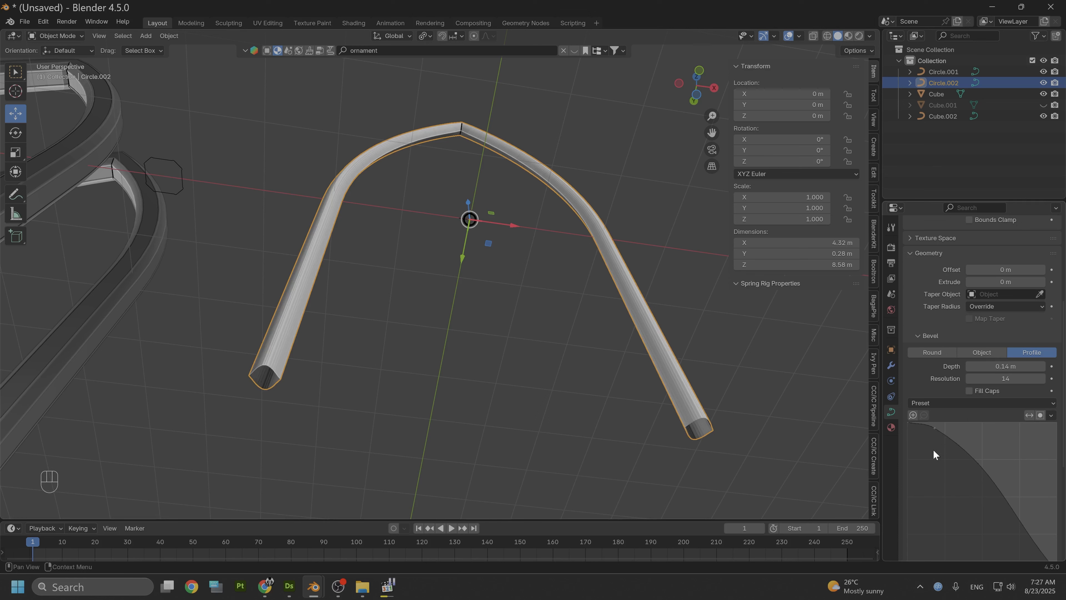
pyautogui.scroll(-6, 928, 473)
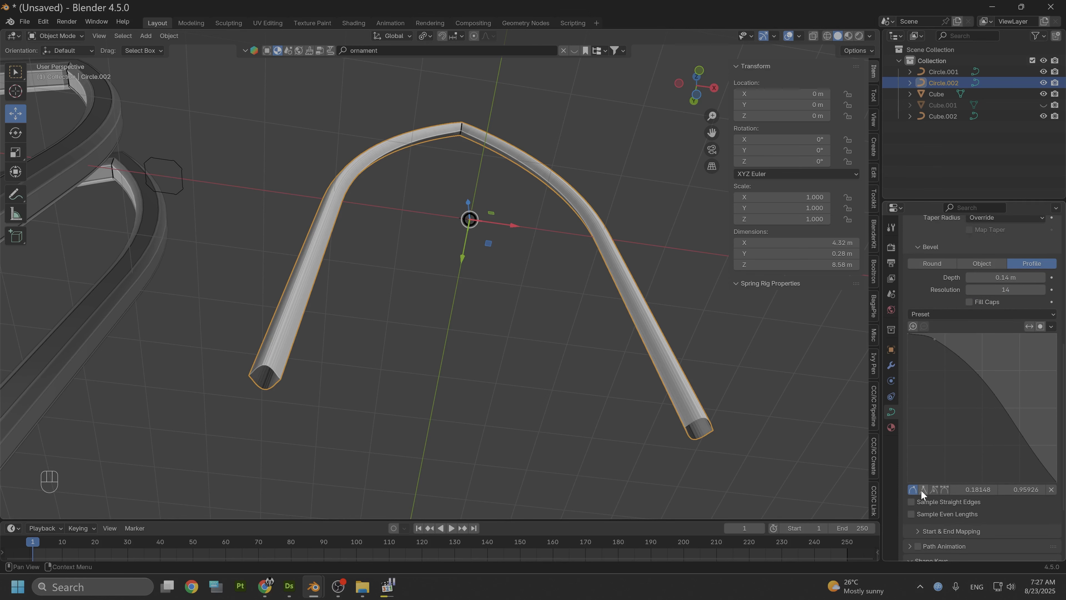
pyautogui.click(925, 491)
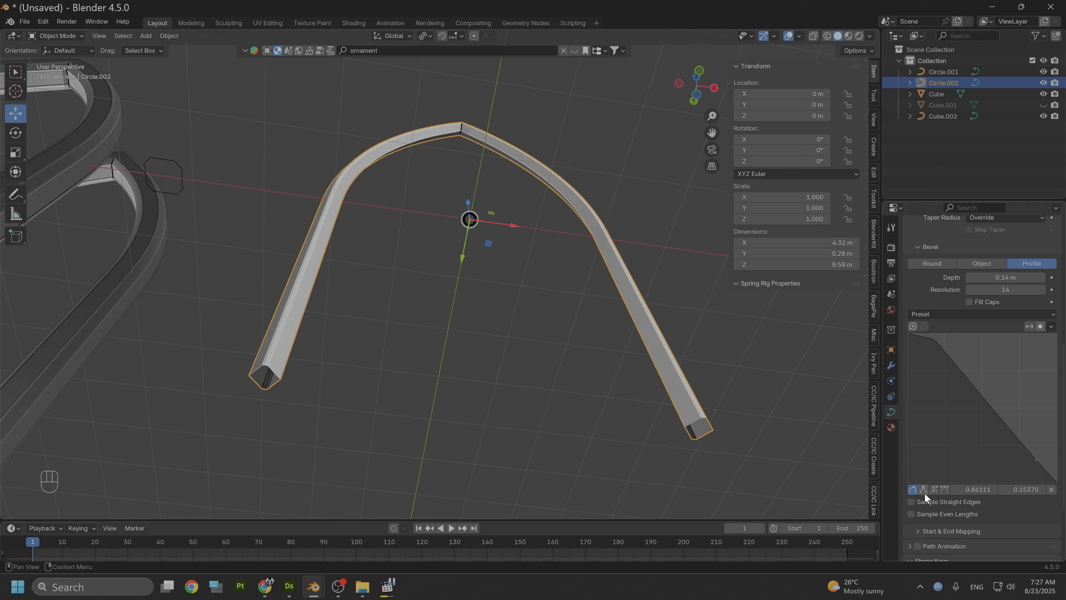
# Form notches at both profile ends with vector-handle points at about (0.924, 0.198), (0.124, 0.791) and (0.778, 0.157).
pyautogui.moveTo(1044, 468); pyautogui.dragTo(1044, 454)
pyautogui.scroll(3, 1017, 445)
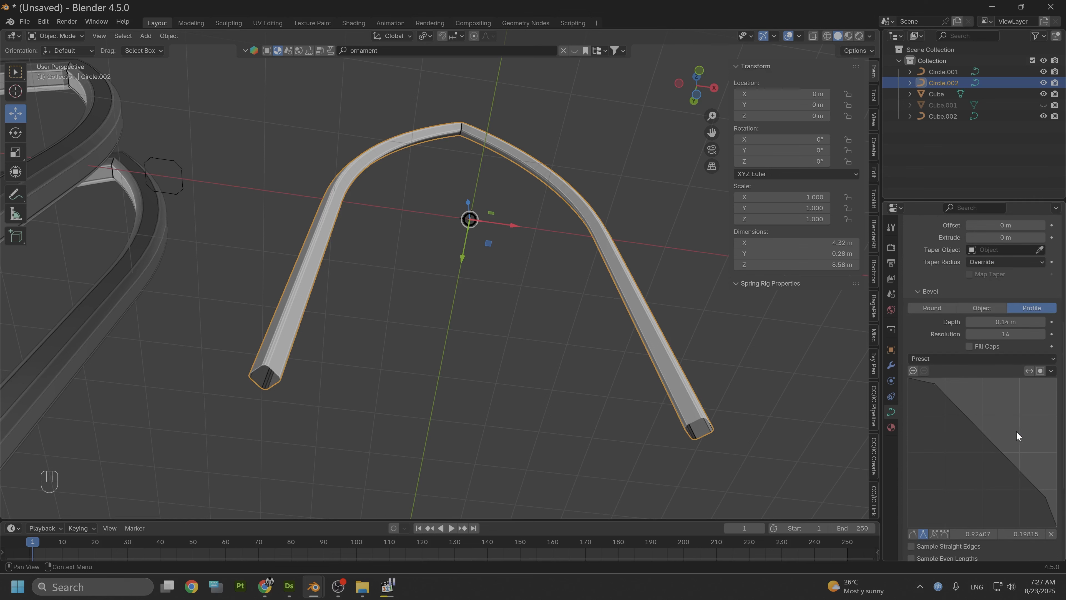
pyautogui.moveTo(954, 406); pyautogui.dragTo(926, 408)
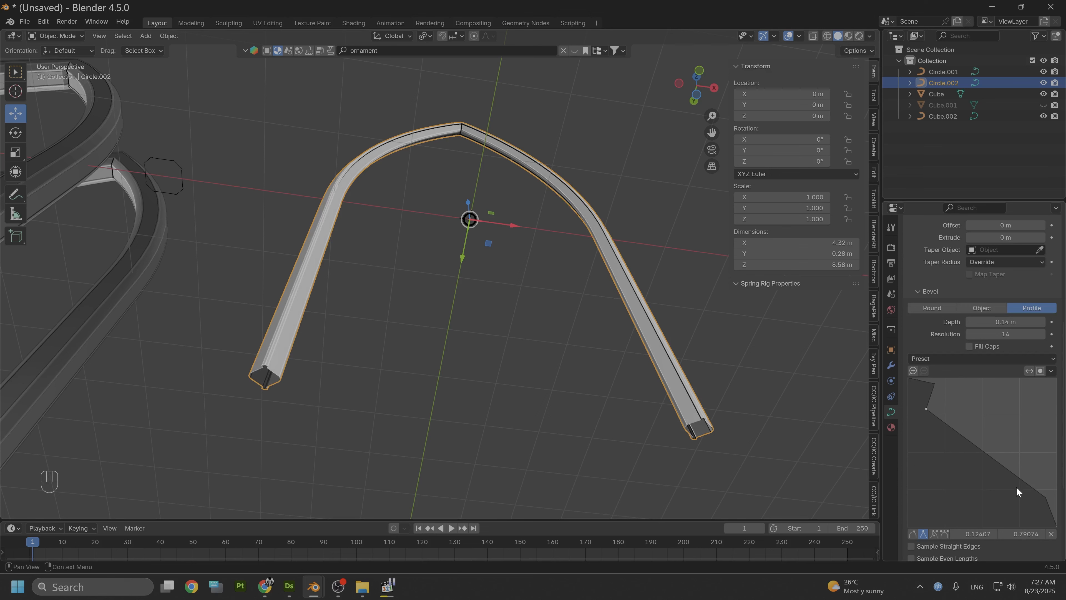
pyautogui.moveTo(1025, 483); pyautogui.dragTo(1024, 503)
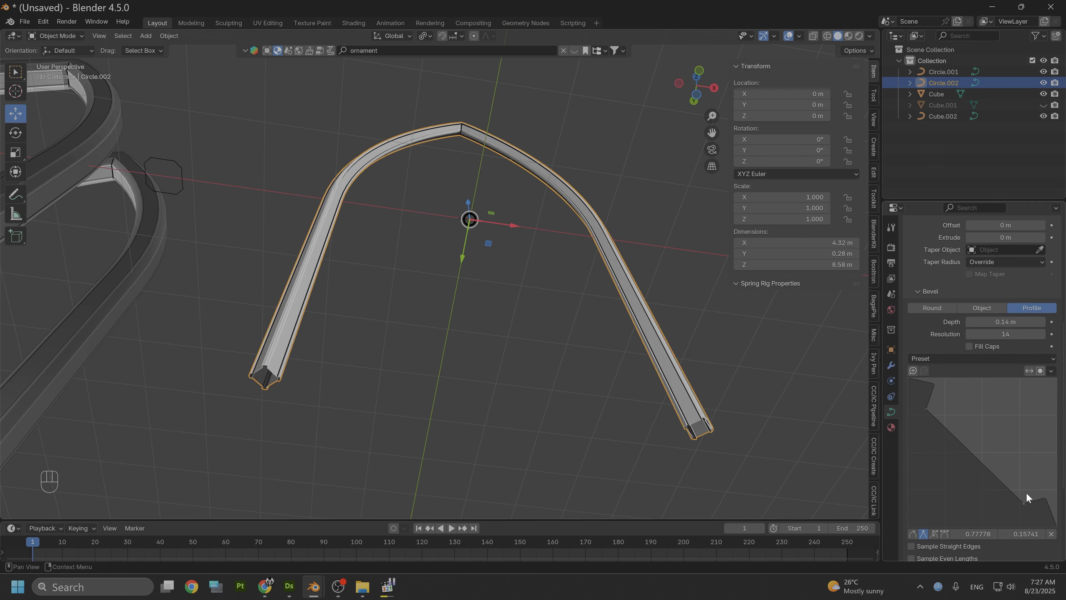
# Examine the notched cross-section at the arch's open end from several angles and distances.
pyautogui.scroll(2, 354, 328)
pyautogui.moveTo(326, 313); pyautogui.dragTo(378, 309, button='middle')
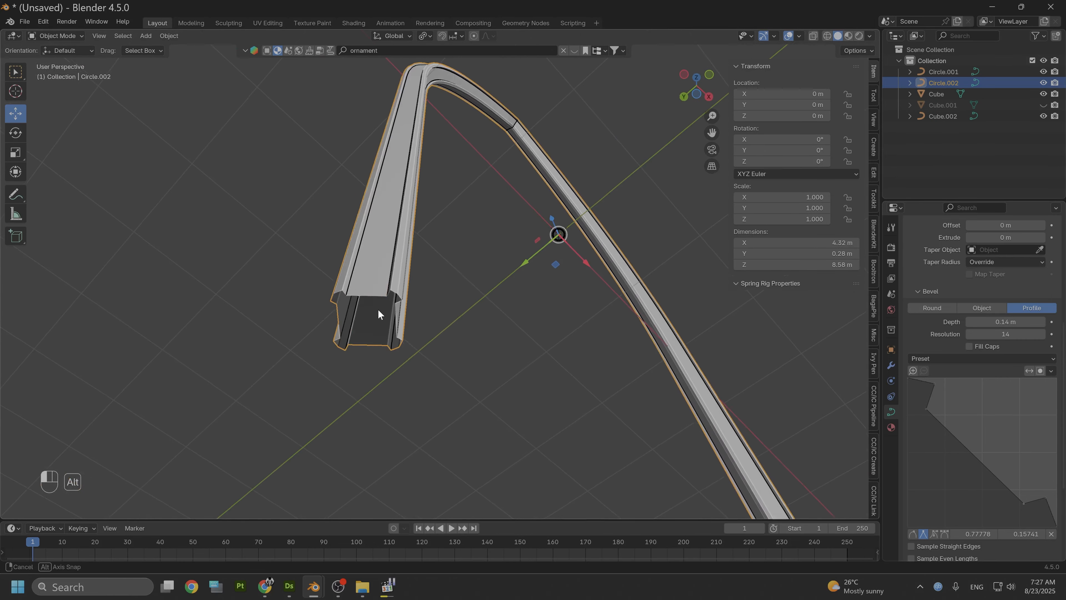
pyautogui.scroll(3, 366, 310)
pyautogui.keyDown('alt'); pyautogui.moveTo(365, 310); pyautogui.dragTo(390, 393); pyautogui.keyUp('alt')
pyautogui.scroll(-4, 368, 290)
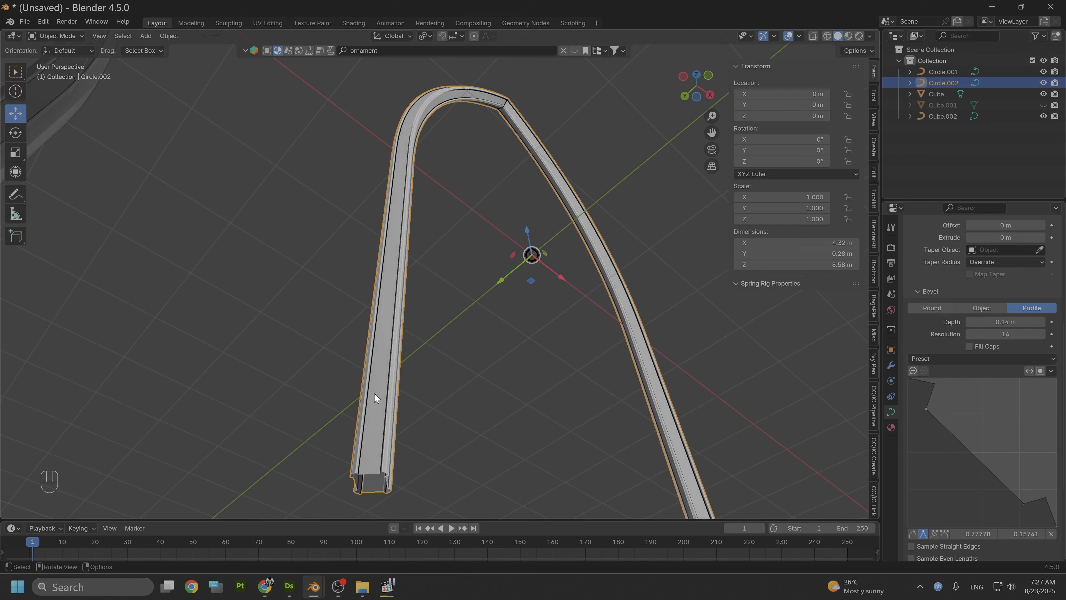
pyautogui.keyDown('alt'); pyautogui.moveTo(478, 327); pyautogui.dragTo(441, 327); pyautogui.keyUp('alt')
pyautogui.scroll(2, 397, 381)
pyautogui.keyDown('alt'); pyautogui.keyDown('shift'); pyautogui.moveTo(387, 375); pyautogui.dragTo(487, 290); pyautogui.keyUp('shift'); pyautogui.keyUp('alt')
pyautogui.scroll(2, 487, 289)
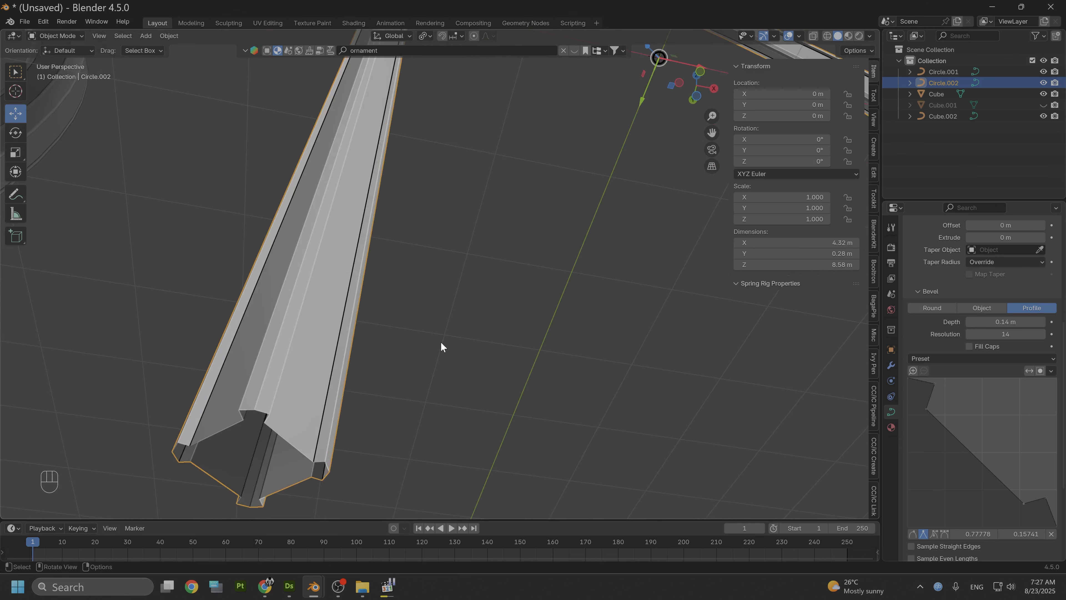
pyautogui.keyDown('alt'); pyautogui.moveTo(440, 342); pyautogui.dragTo(450, 358); pyautogui.keyUp('alt')
pyautogui.scroll(-2, 559, 372)
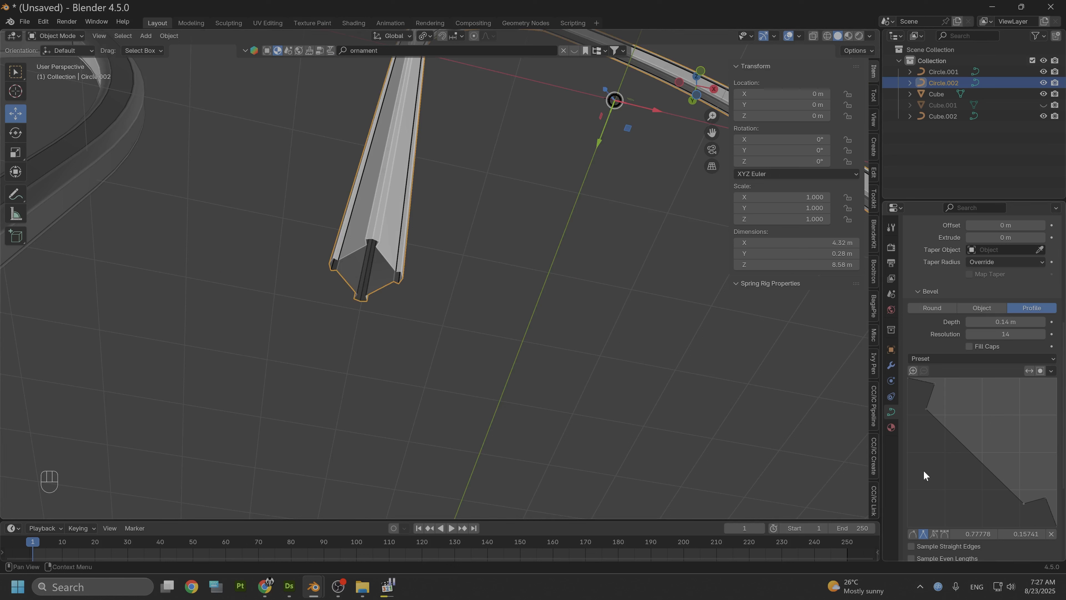
# Add a middle profile point at about (0.637, 0.669) and move the inner notch points to about (0.180, 0.535) and (0.635, 0.167).
pyautogui.moveTo(968, 454); pyautogui.dragTo(1002, 429)
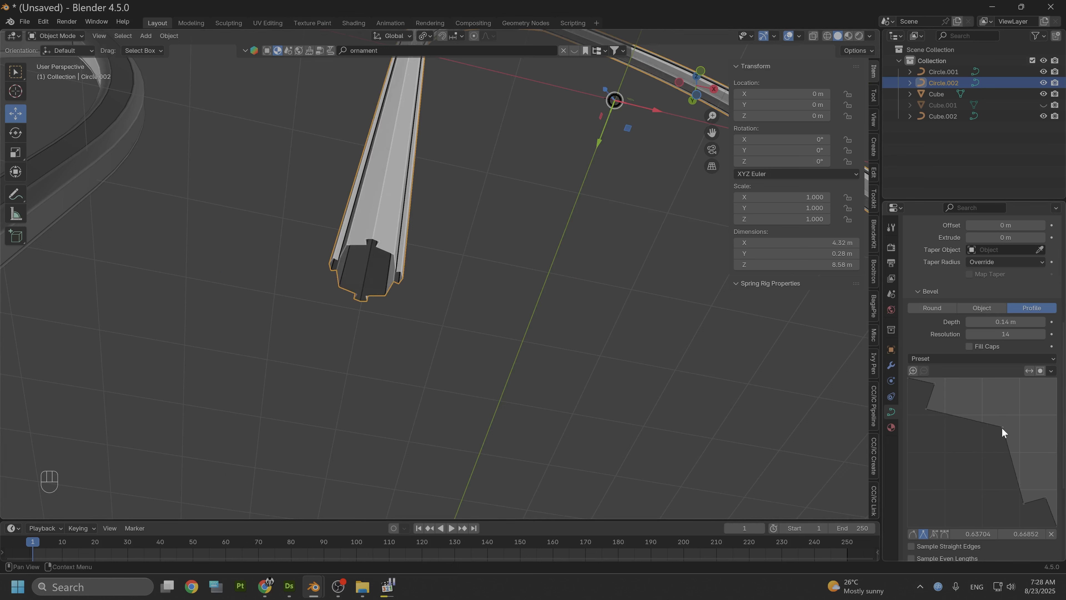
pyautogui.moveTo(923, 410); pyautogui.dragTo(934, 448)
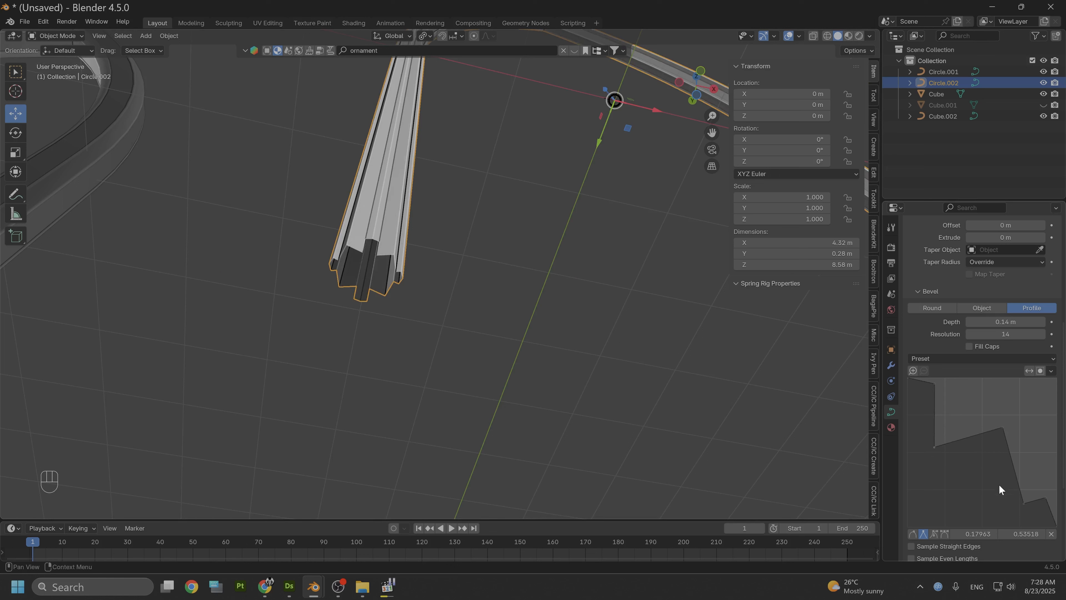
pyautogui.moveTo(1024, 504); pyautogui.dragTo(1002, 501)
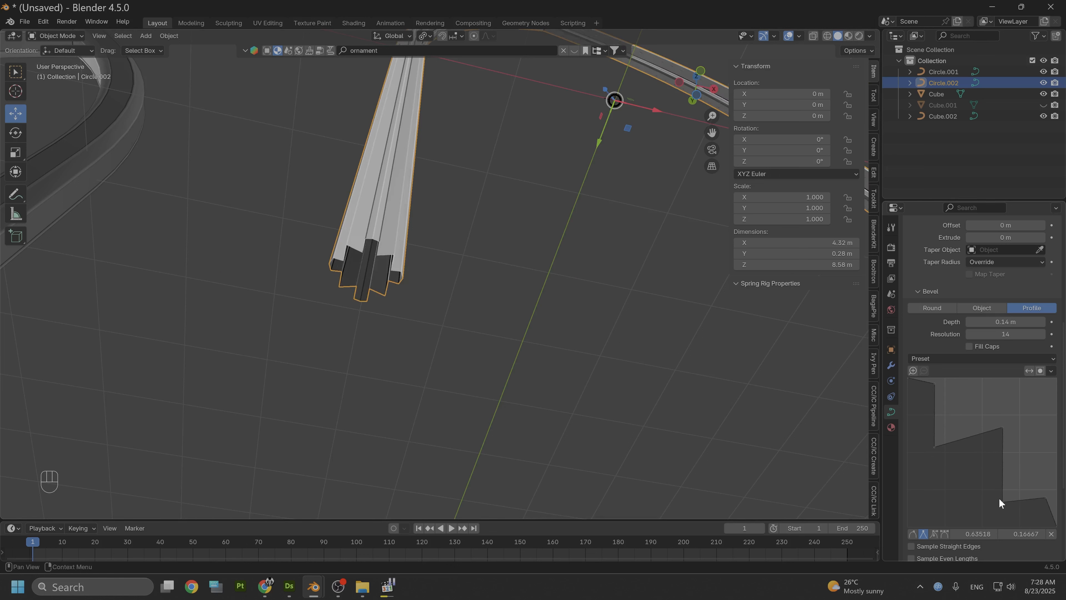
# Move the outer corner points of the bevel profile to about (0.354, 0.950) and (0.931, 0.298).
pyautogui.moveTo(934, 392); pyautogui.dragTo(962, 393)
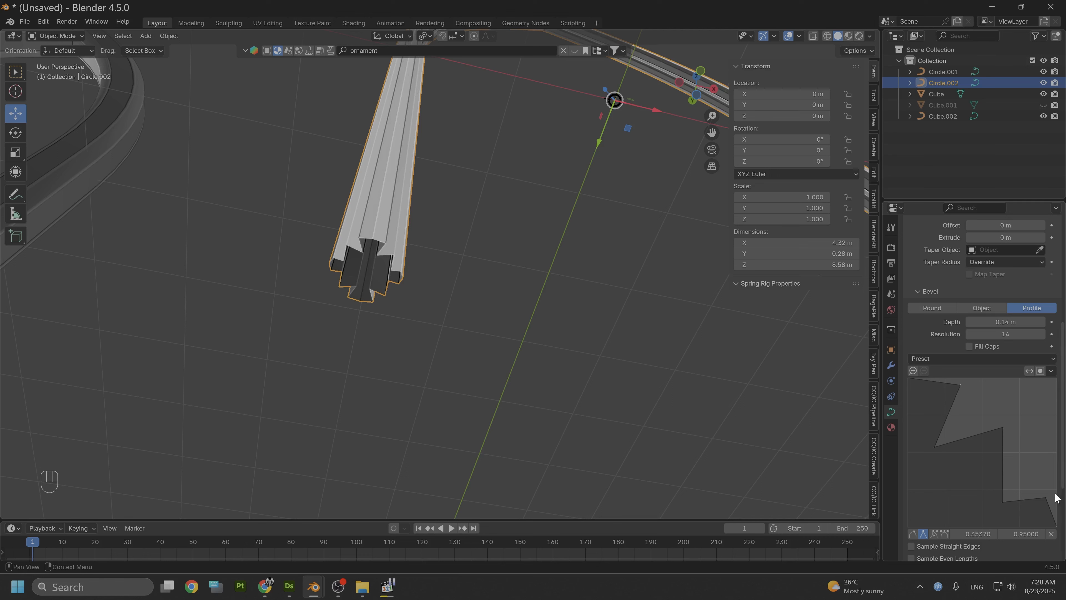
pyautogui.click(1046, 498)
pyautogui.moveTo(1047, 493); pyautogui.dragTo(1044, 491)
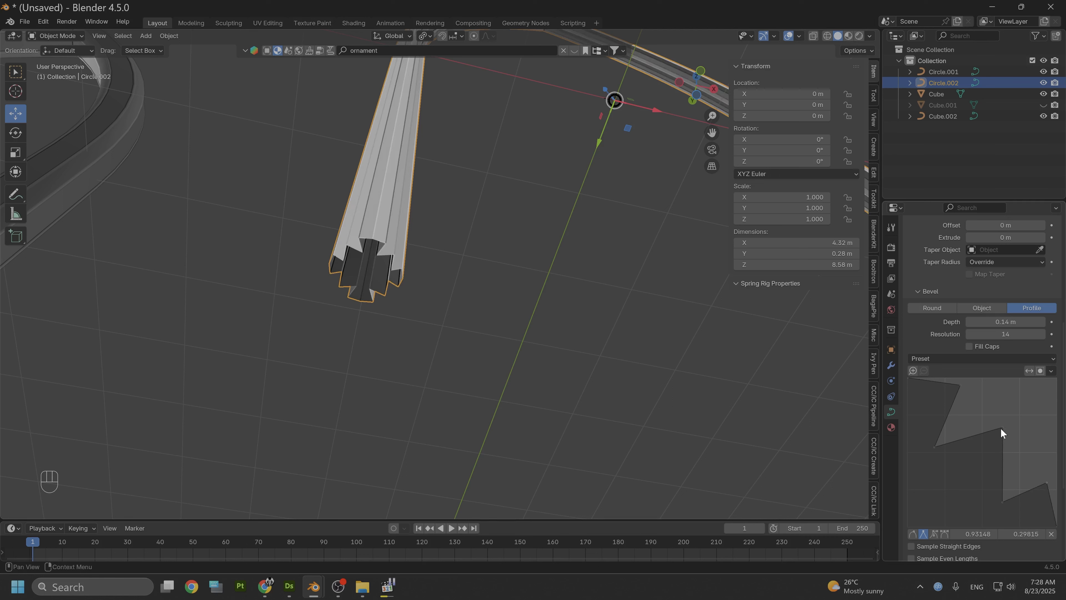
# Reshape the profile's middle points into a nearly straight diagonal between the notches, with the lower inner point at about (0.741, 0.213).
pyautogui.moveTo(1002, 428); pyautogui.dragTo(950, 406)
pyautogui.moveTo(969, 476); pyautogui.dragTo(981, 451)
pyautogui.moveTo(1003, 501); pyautogui.dragTo(1003, 502)
pyautogui.moveTo(1018, 495); pyautogui.dragTo(1023, 495)
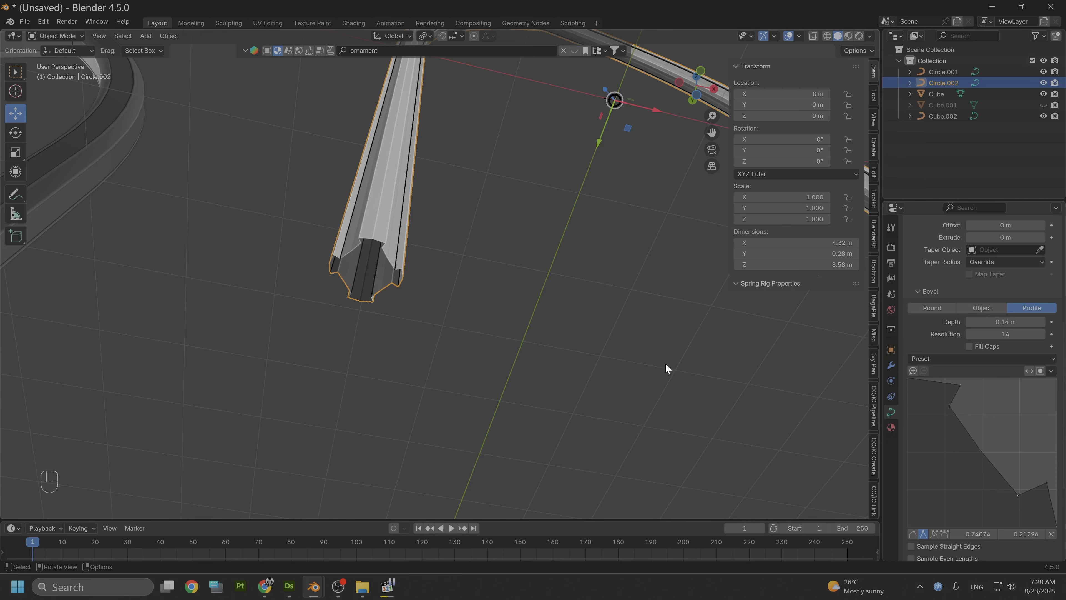
pyautogui.scroll(-3, 666, 363)
pyautogui.scroll(1, 905, 457)
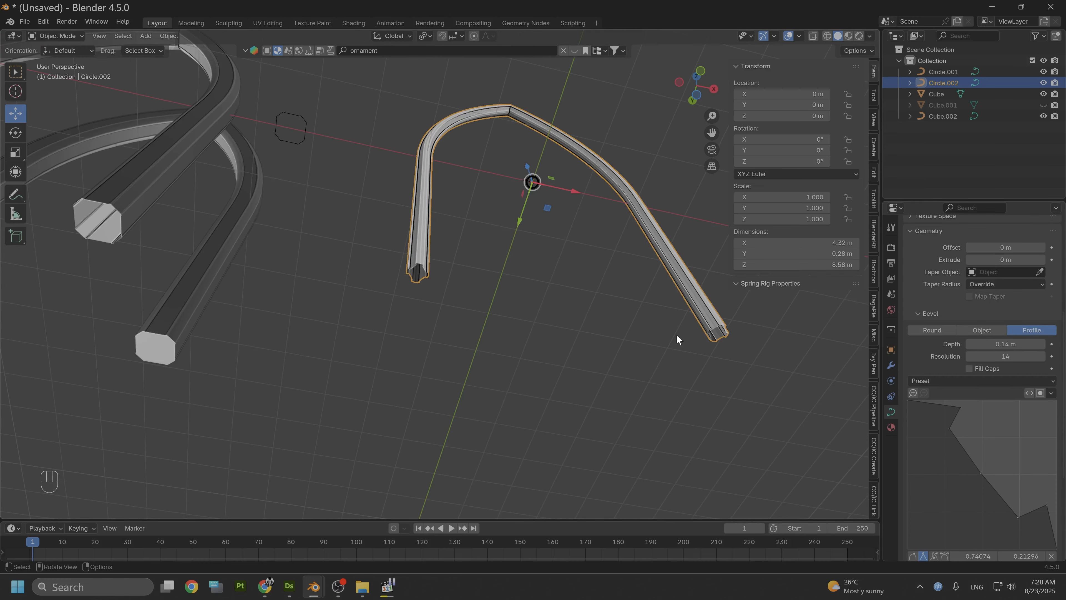
# Move the Circle.001 arch along the negative X axis in front view until it stands clear of the overlapping mesh arch.
pyautogui.keyDown('alt'); pyautogui.moveTo(641, 290); pyautogui.dragTo(629, 363); pyautogui.keyUp('alt')
pyautogui.scroll(-3, 629, 369)
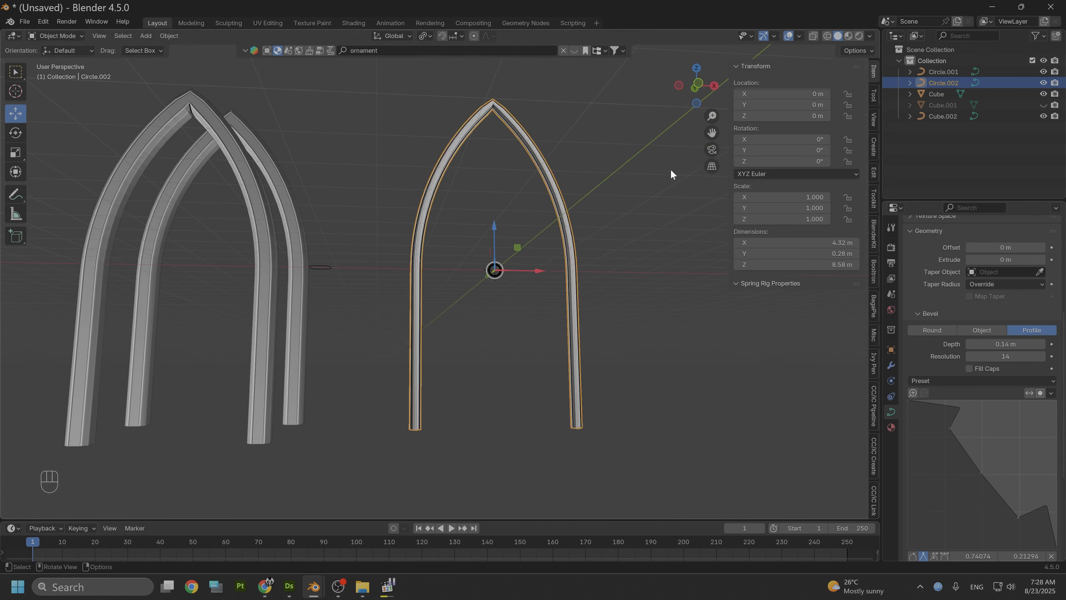
pyautogui.click(699, 81)
pyautogui.click(288, 324)
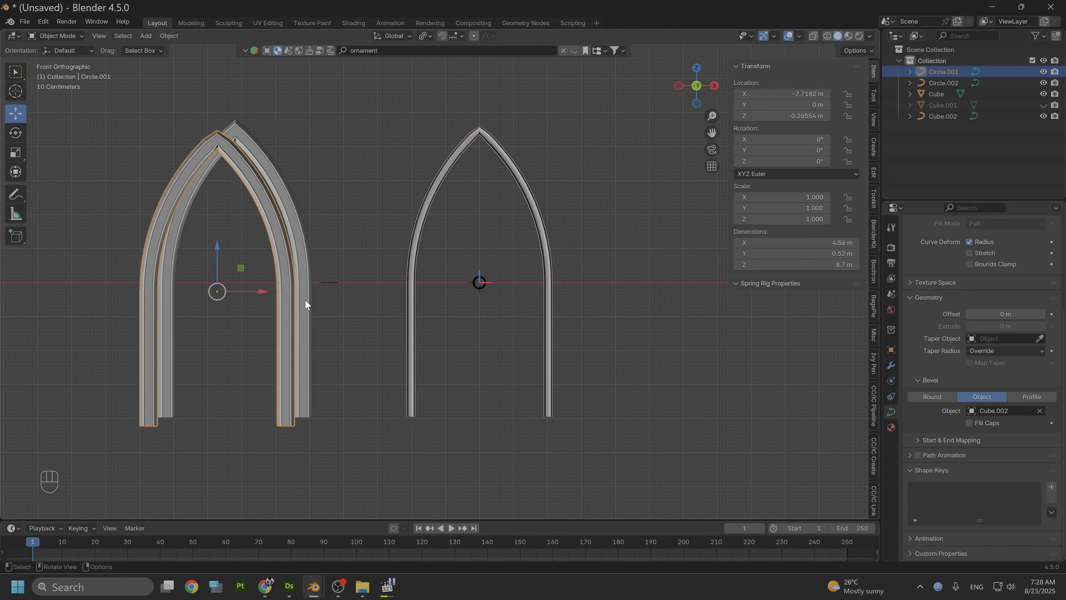
pyautogui.scroll(-1, 316, 282)
pyautogui.keyDown('alt'); pyautogui.moveTo(361, 290); pyautogui.dragTo(466, 321, button='middle'); pyautogui.keyUp('alt')
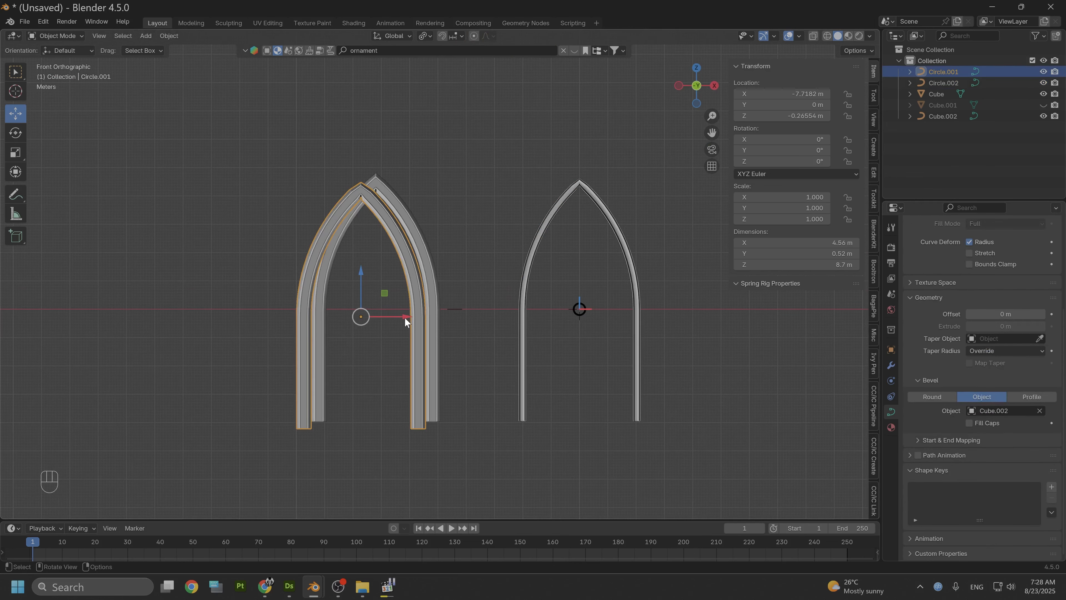
pyautogui.moveTo(406, 317); pyautogui.dragTo(279, 308)
# Move the Cube arch about 1.373 m along positive X, roughly midway between the two curve arches, and deselect it.
pyautogui.click(429, 317)
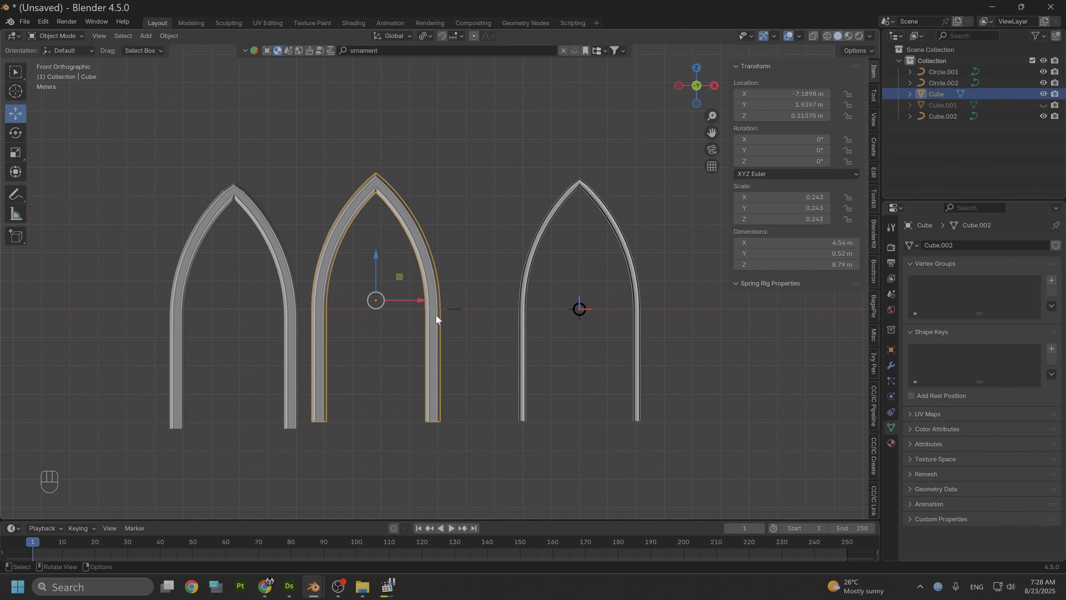
pyautogui.moveTo(420, 299); pyautogui.dragTo(458, 300)
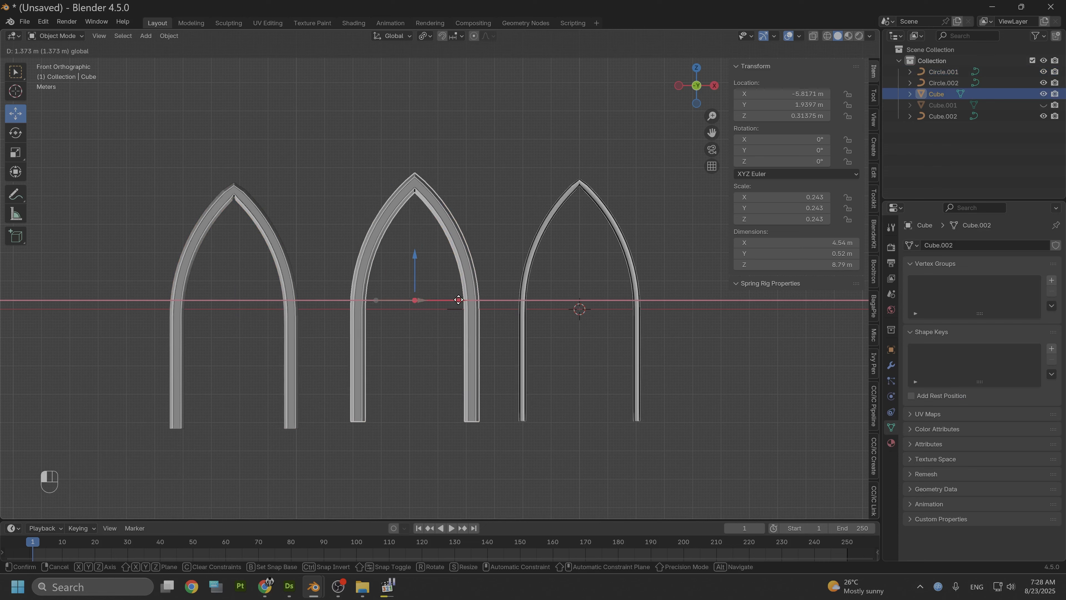
pyautogui.click(539, 183)
pyautogui.scroll(3, 482, 337)
pyautogui.scroll(-1, 483, 316)
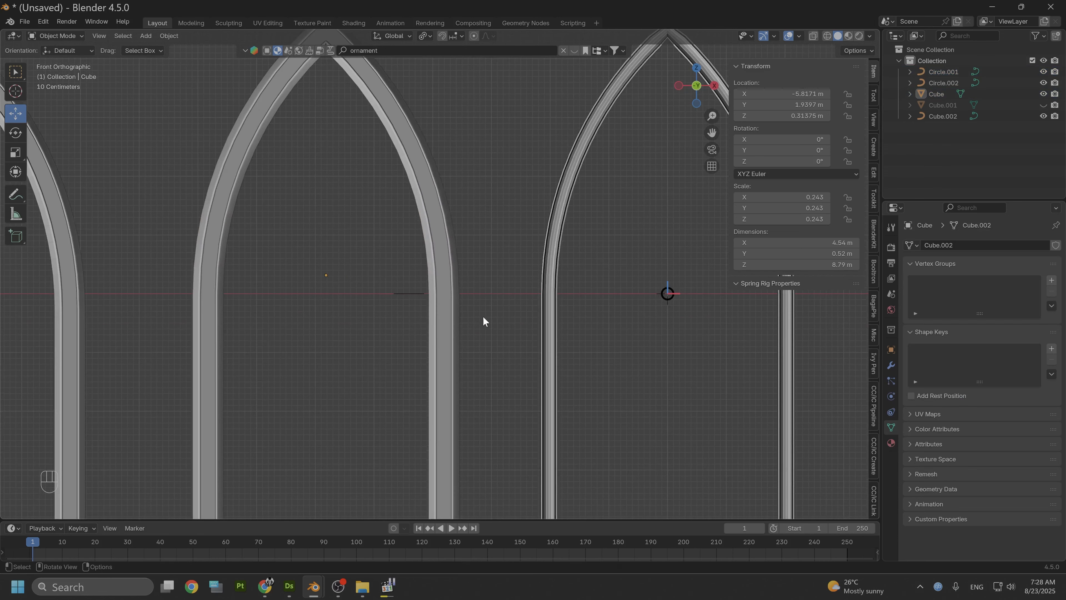
pyautogui.moveTo(404, 325); pyautogui.dragTo(561, 342, button='middle')
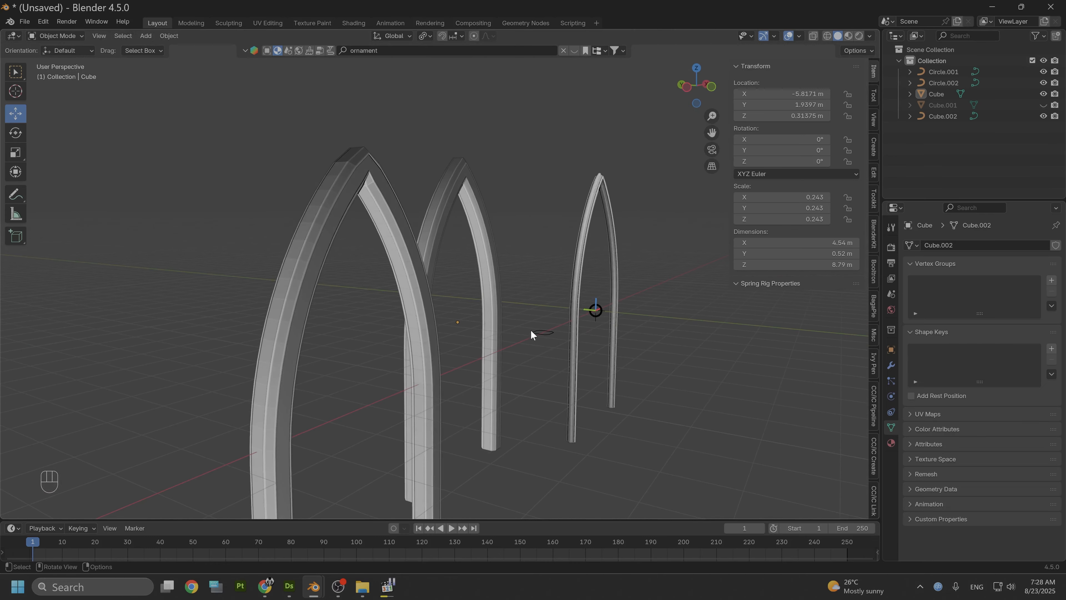